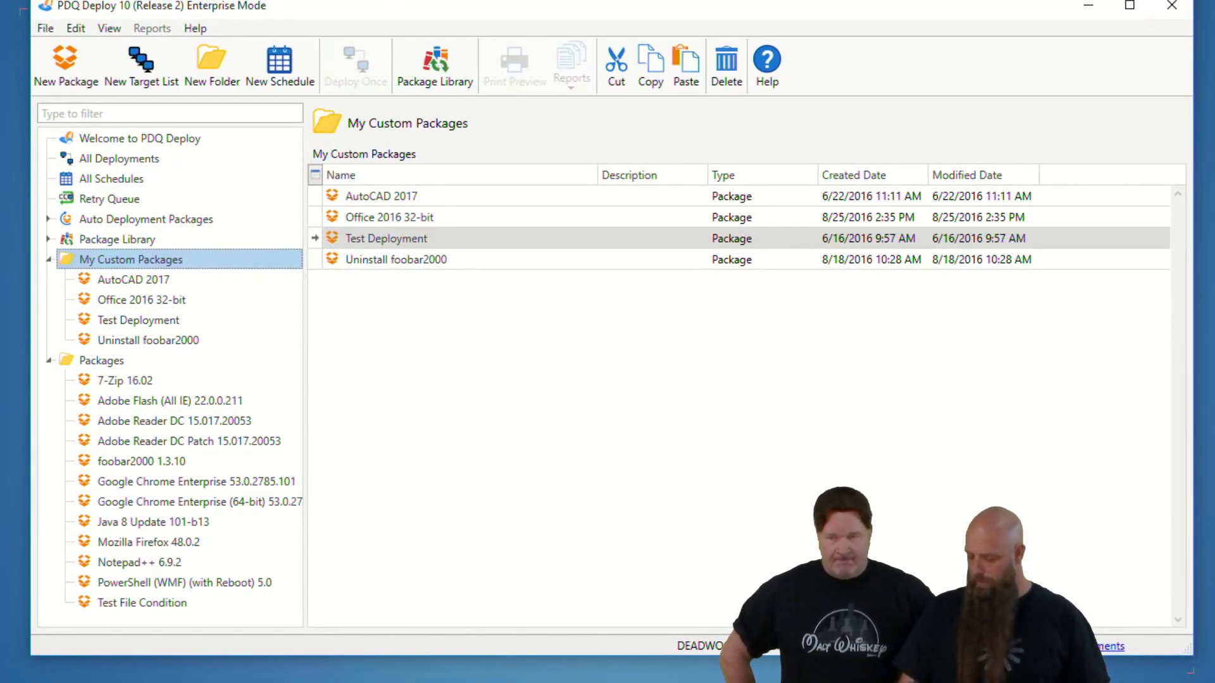
Step: Switch to File Explorer and open the AllDesktopIcons folder inside _WebCast on the FS01 Deploy share
click(190, 682)
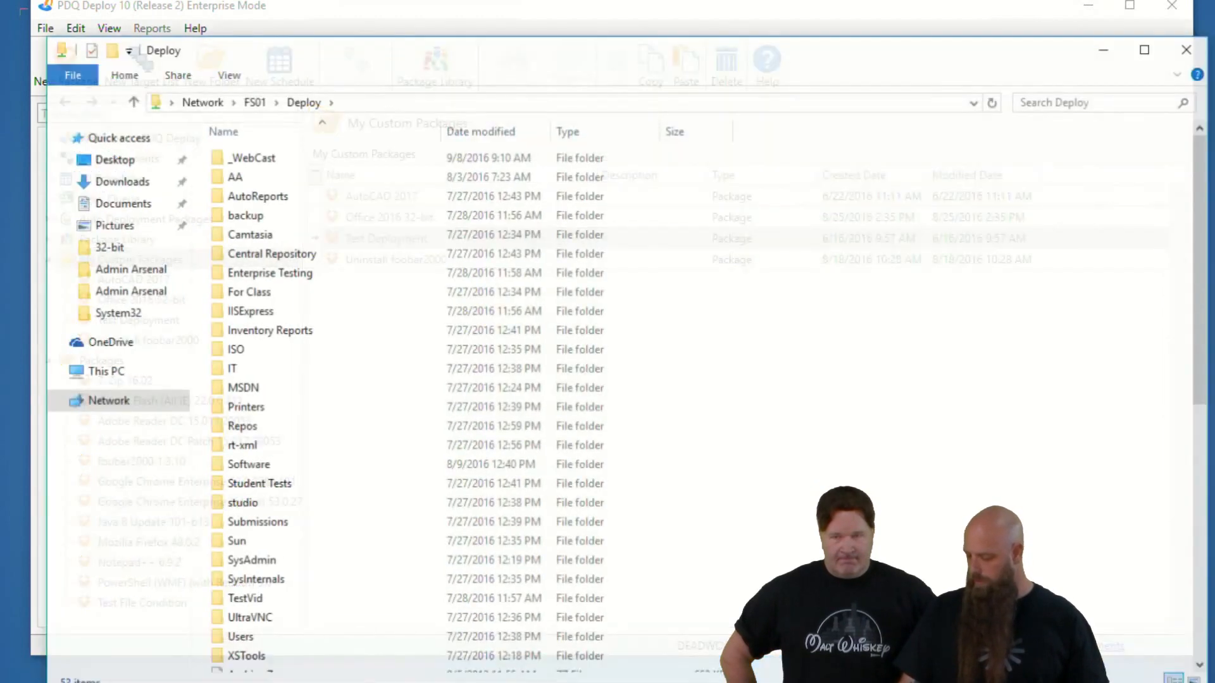
double_click(282, 160)
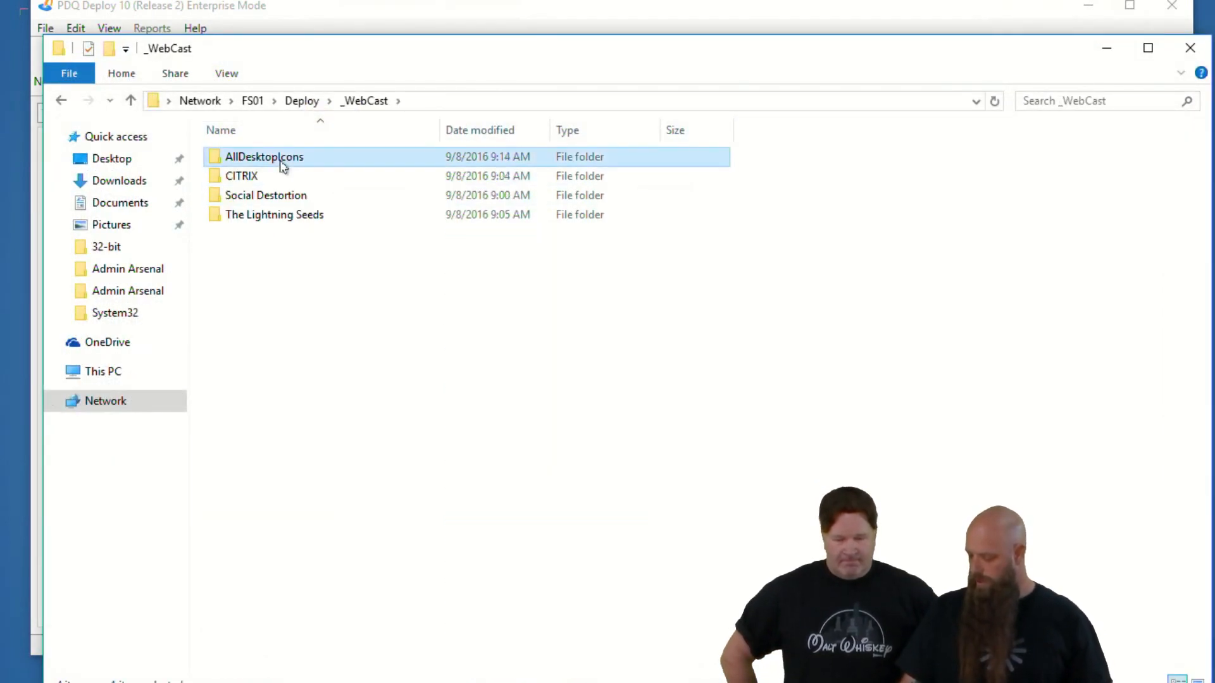
double_click(282, 159)
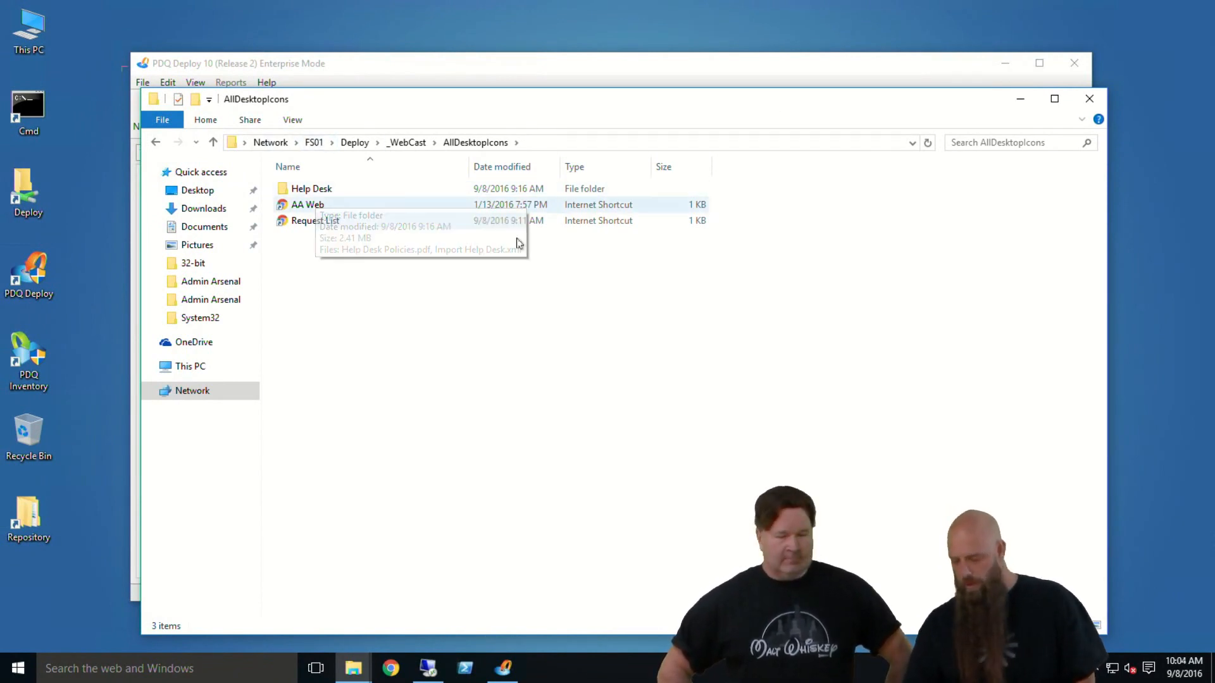
Step: Inspect the properties of the AA Web and Request List shortcuts to see their URLs, closing each without changes
right_click(309, 207)
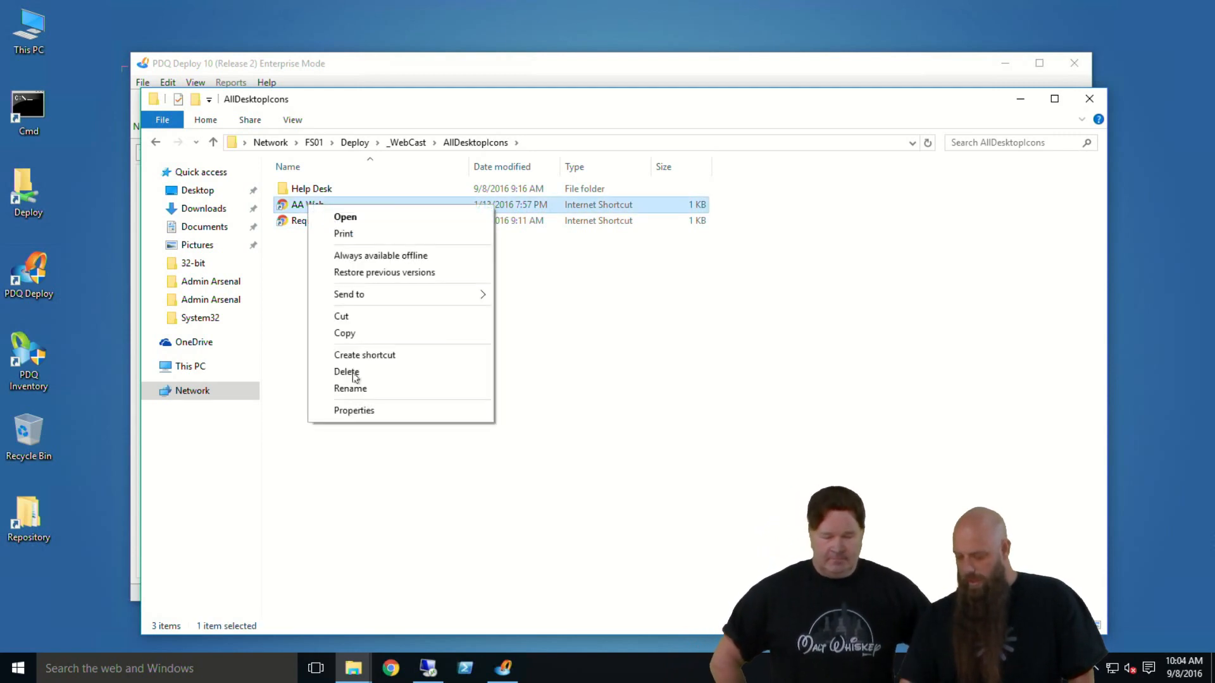
click(364, 413)
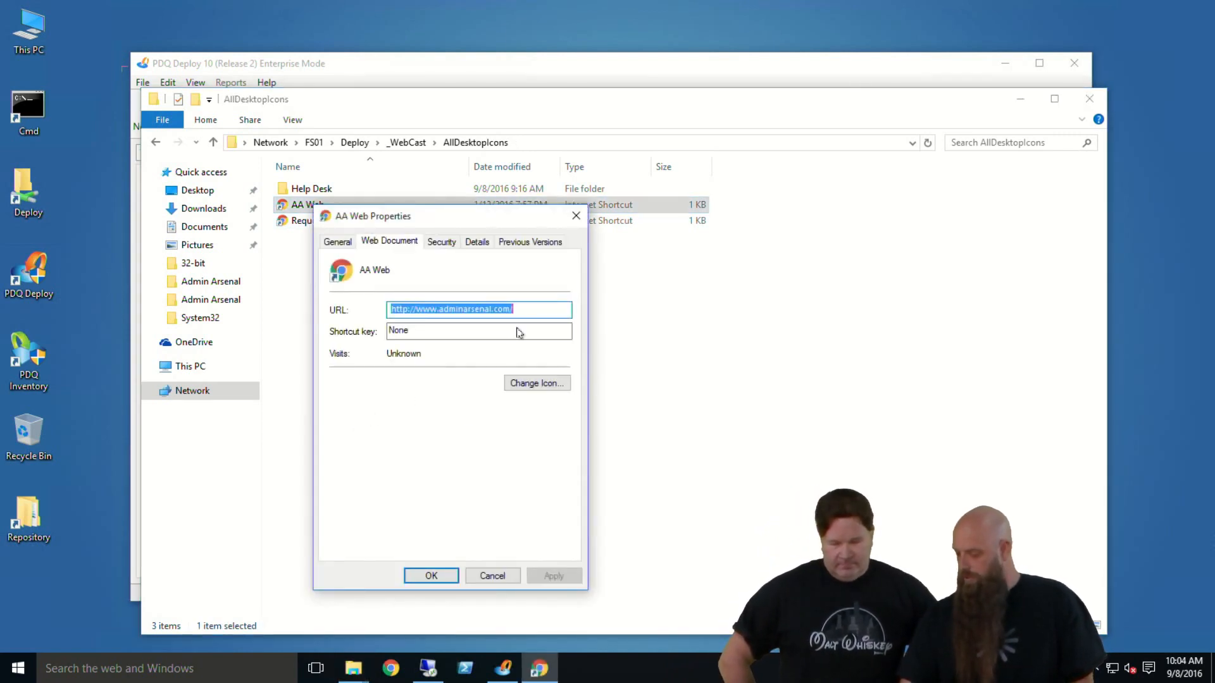
click(492, 575)
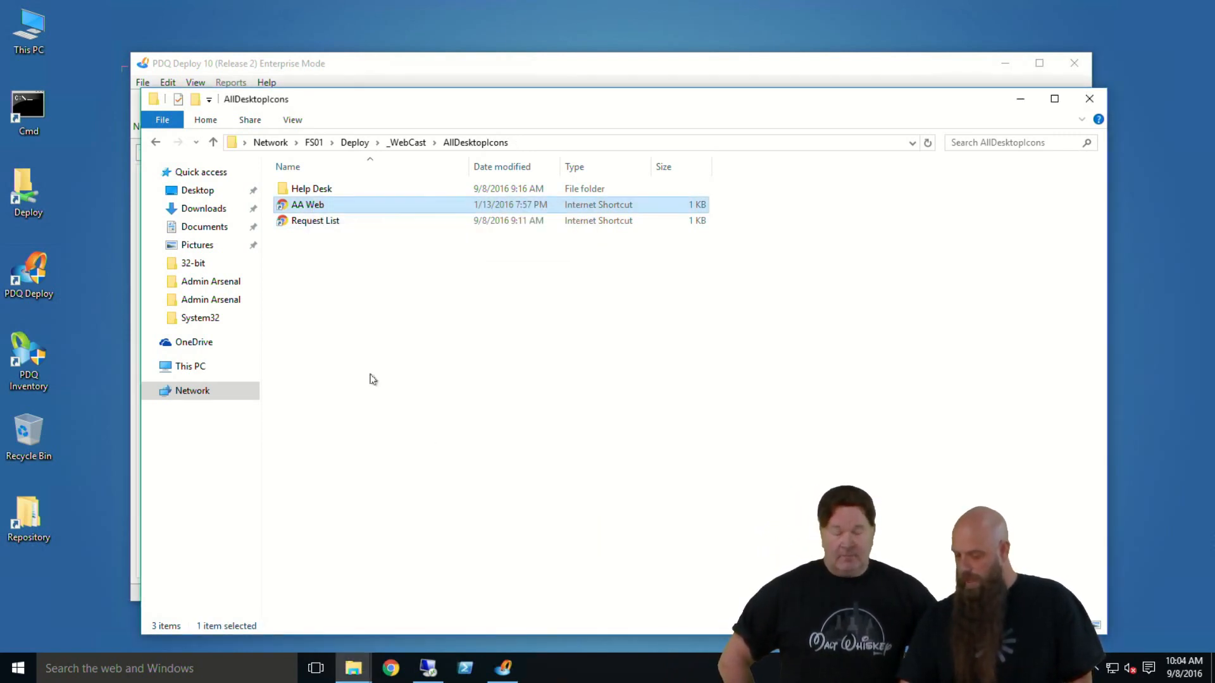
right_click(307, 221)
click(353, 431)
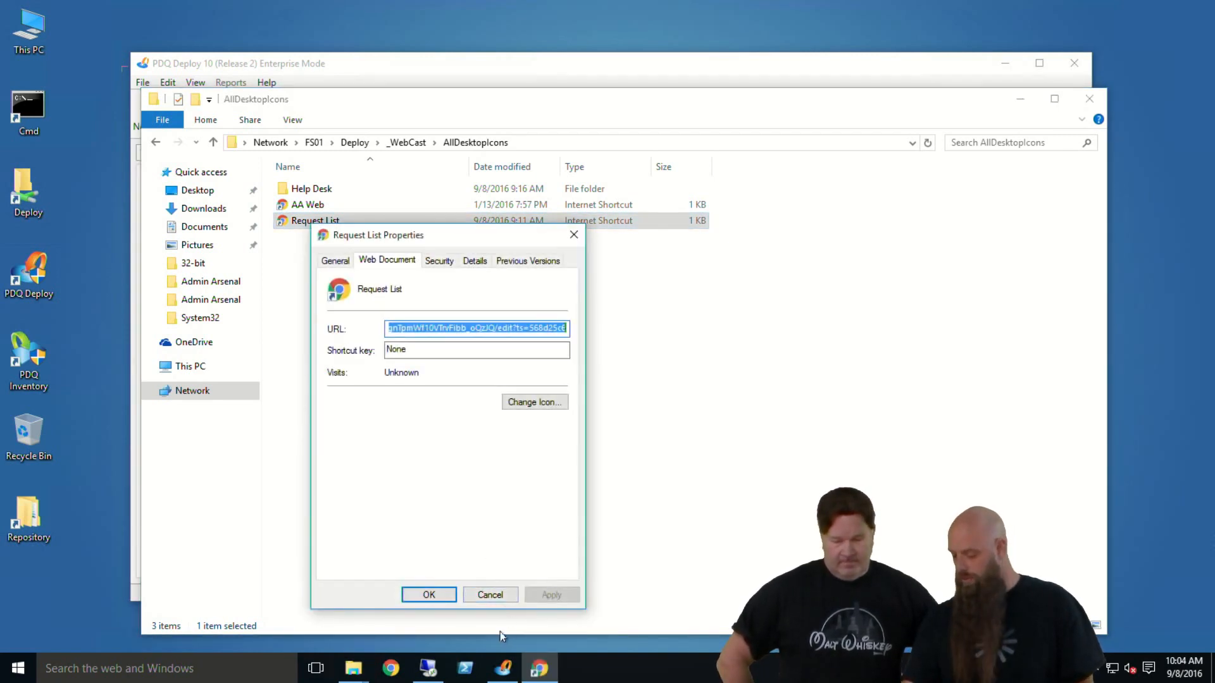
click(491, 594)
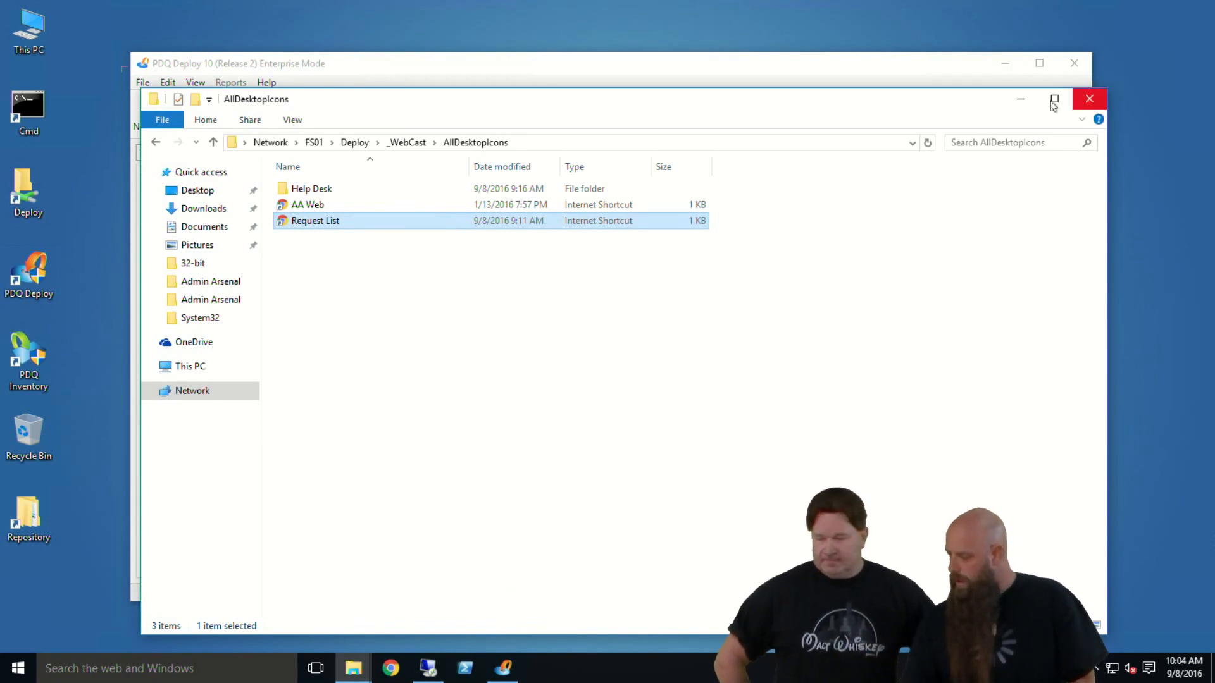
Step: Copy the full network path of the AllDesktopIcons folder and minimize File Explorer to return to PDQ Deploy
click(527, 140)
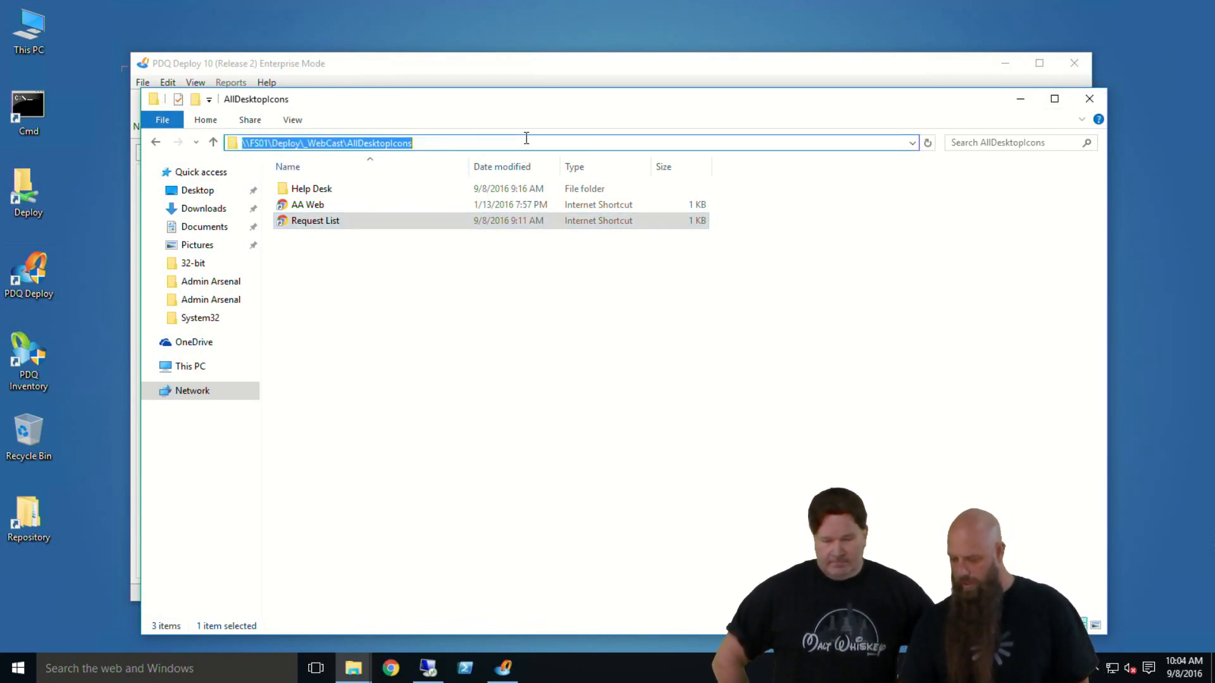
click(1018, 99)
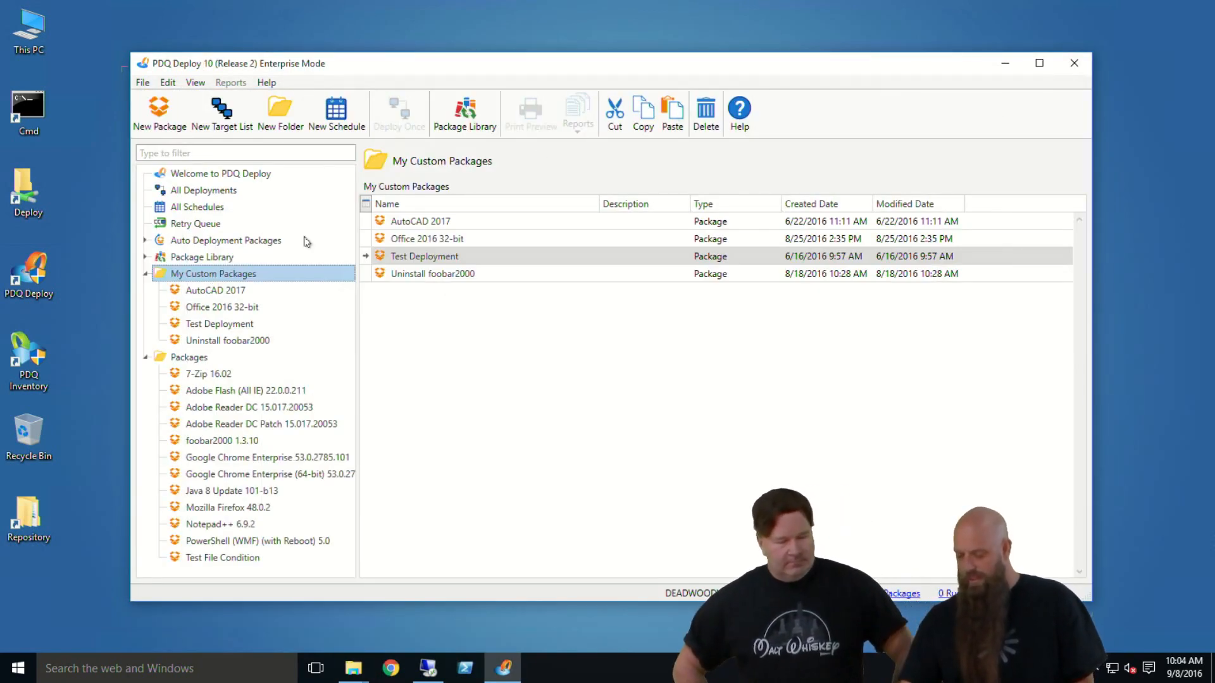
Step: Create a new package named "Copy Desktop Files" and add a File Copy step to it
click(165, 113)
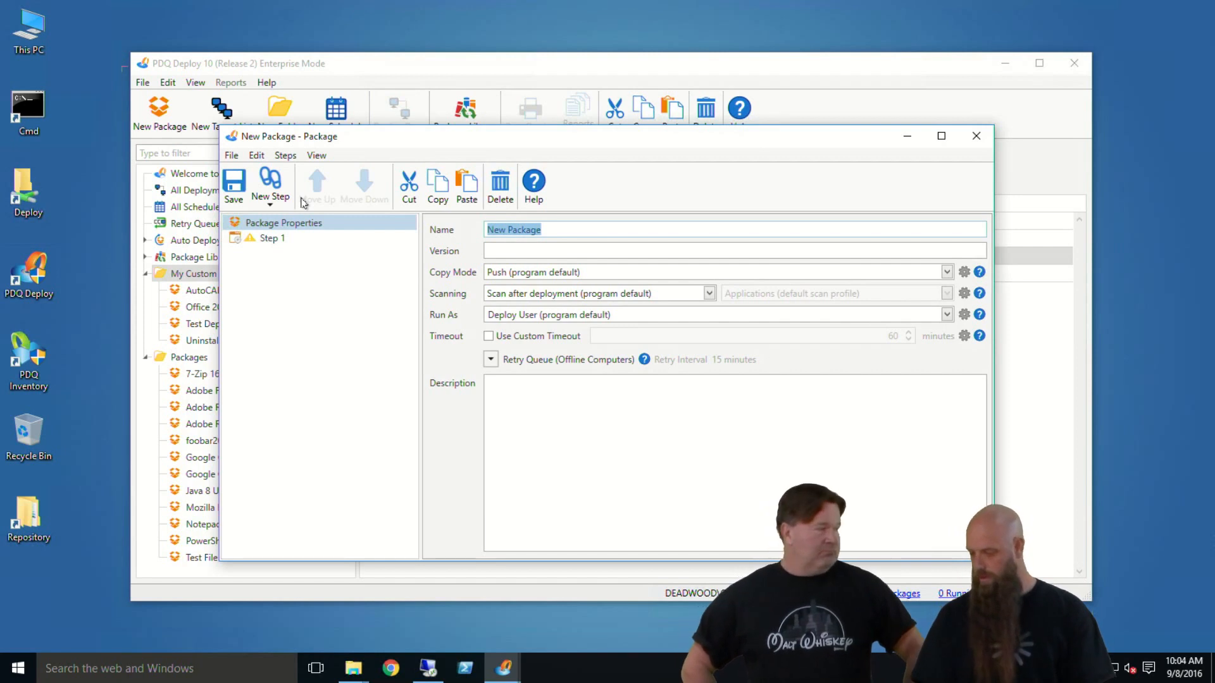
text(Copy Desktop Files)
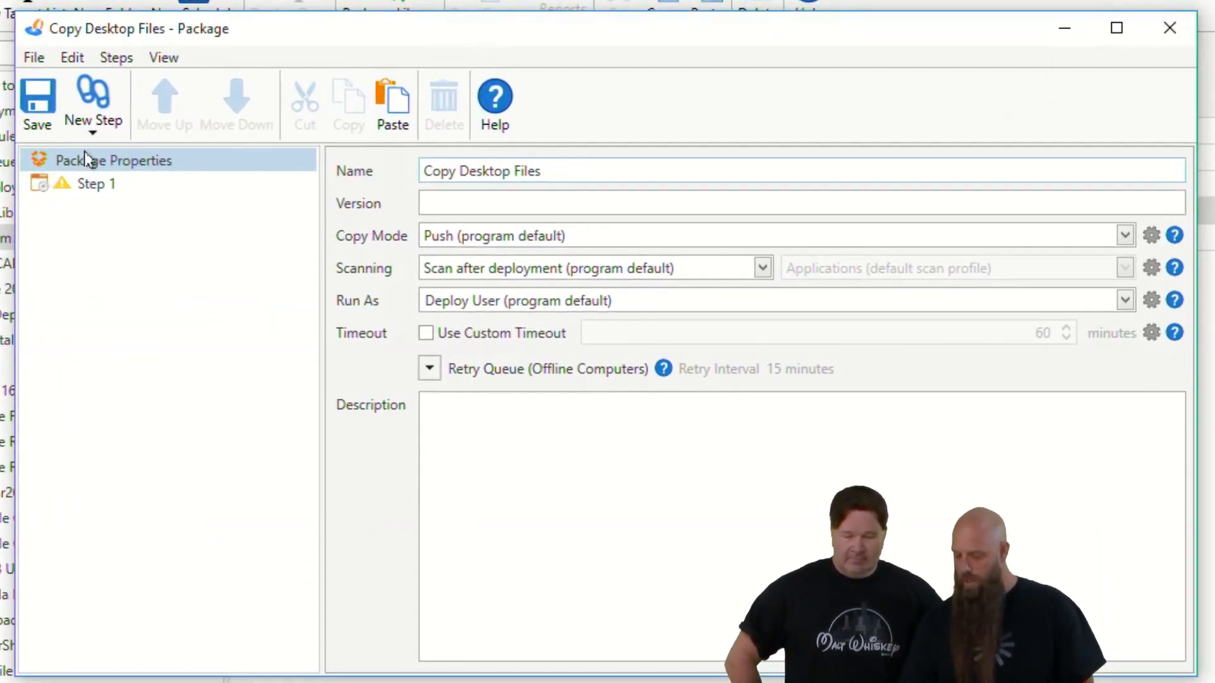
click(148, 152)
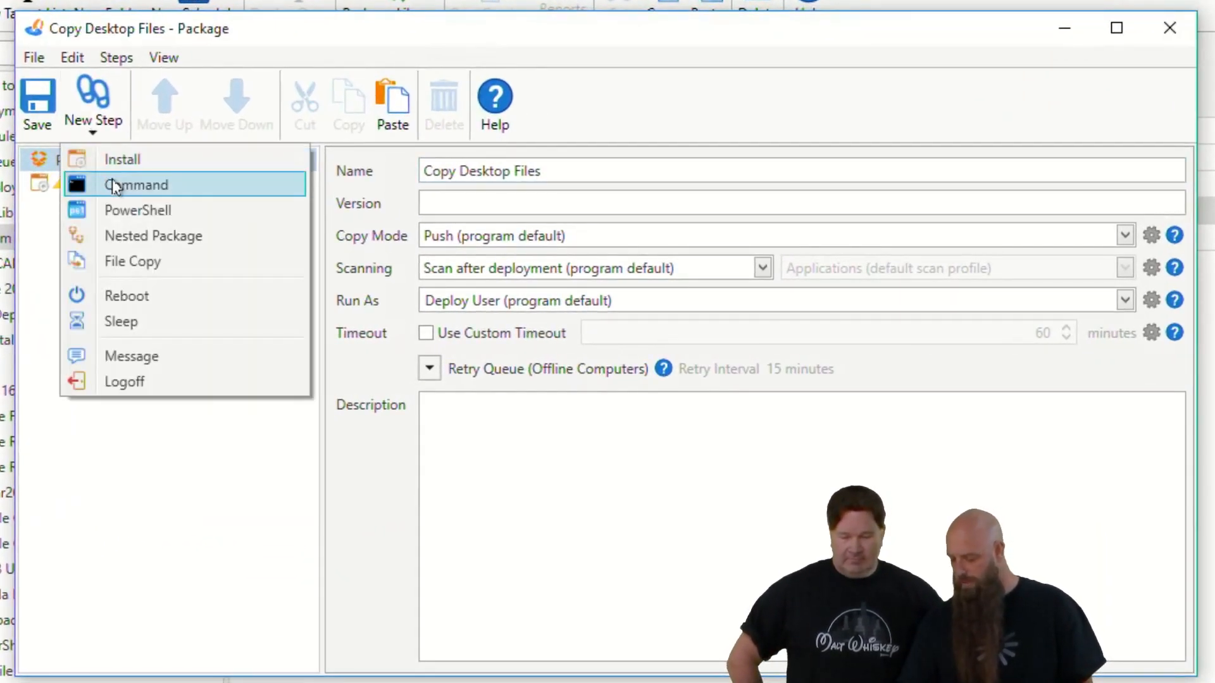
click(129, 262)
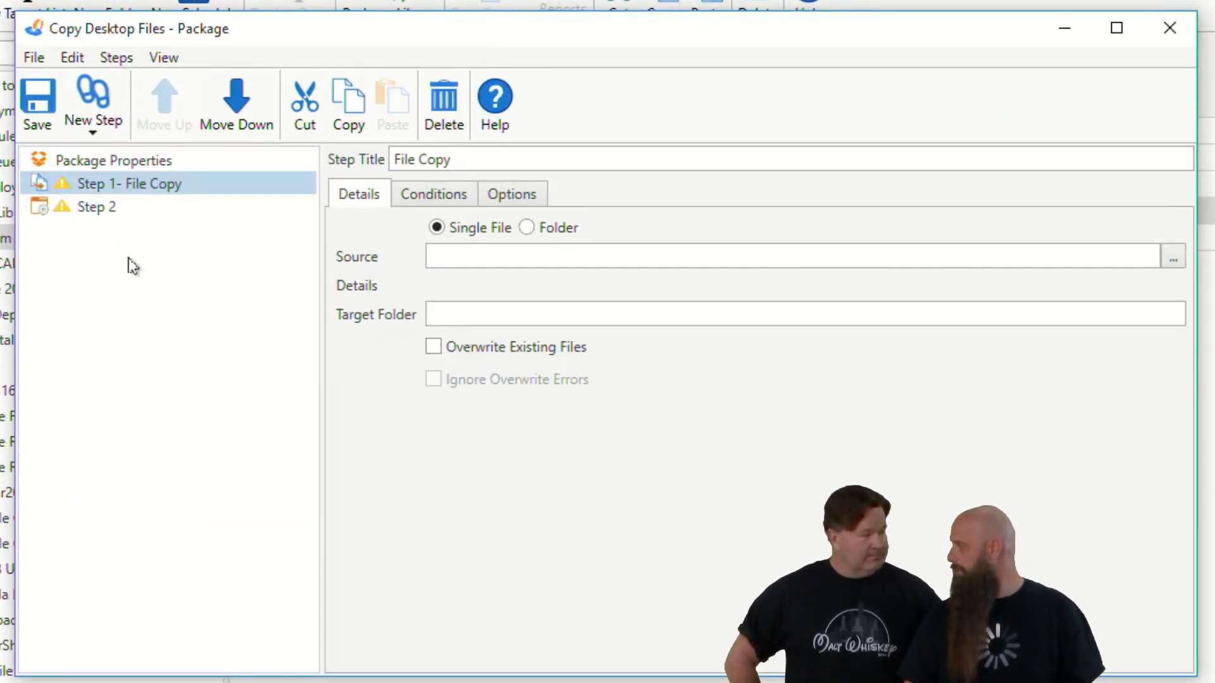
Step: Delete the package's empty default install step and select the File Copy step
click(103, 209)
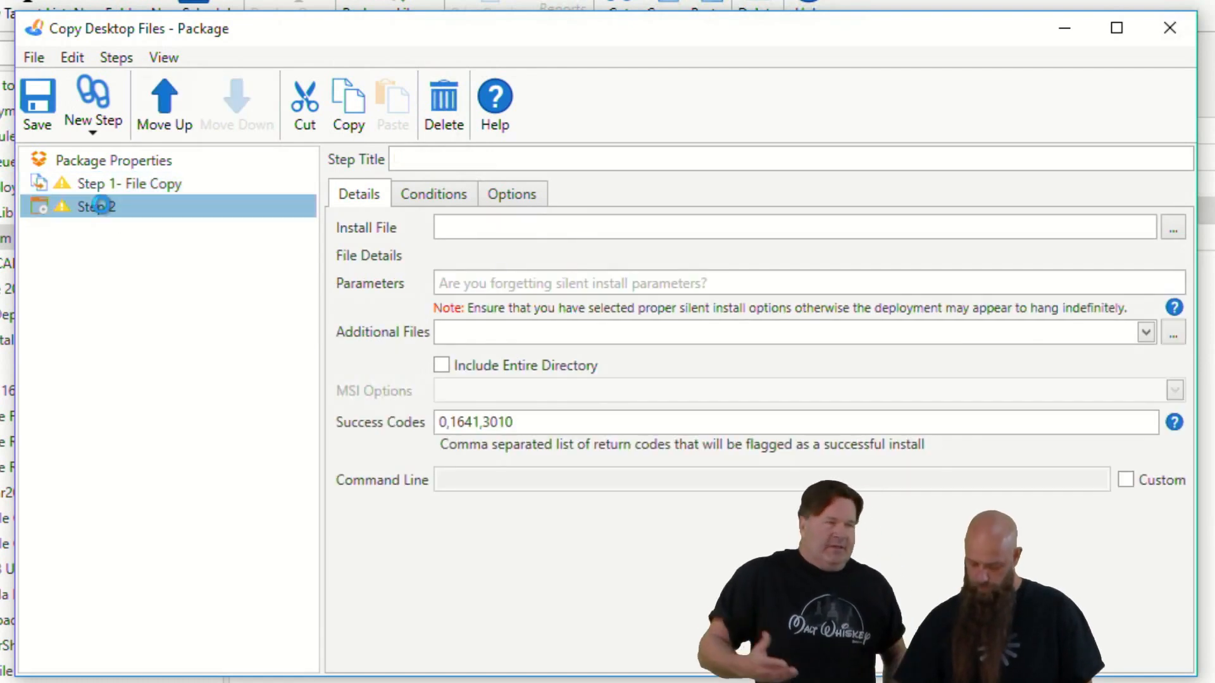
key(Delete)
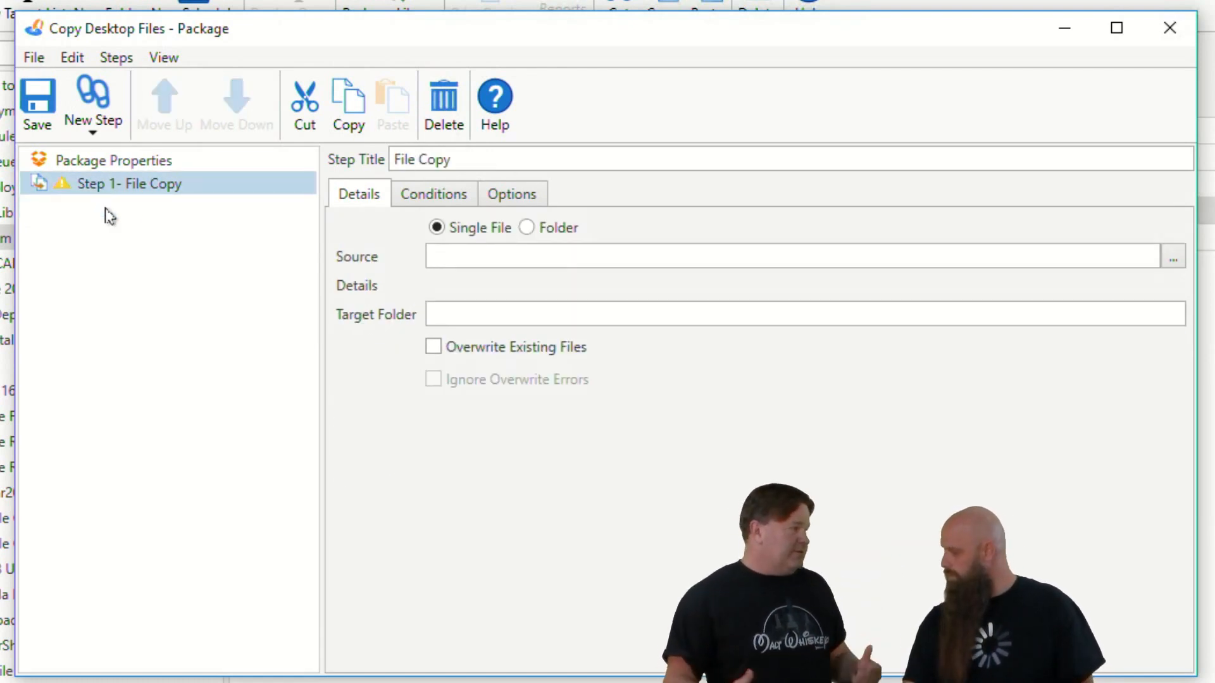
click(182, 193)
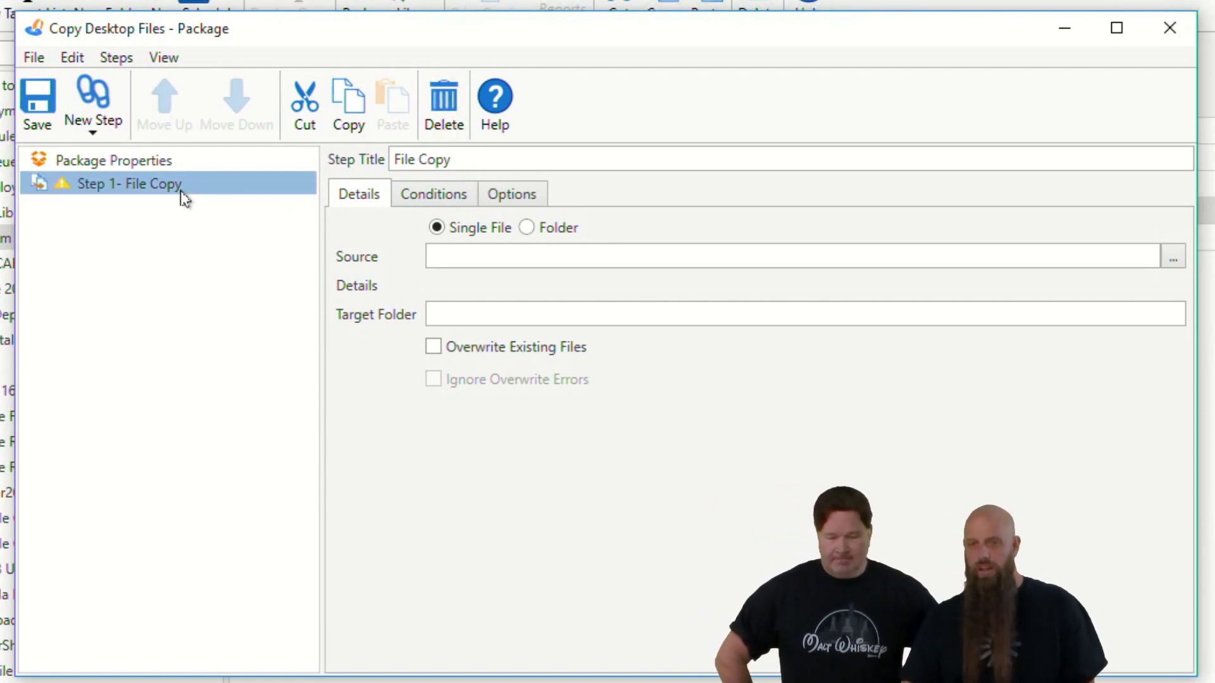
Step: Set the File Copy step to copy a folder, with \\FS01\Deploy\_WebCast\AllDesktopIcons as its source
click(529, 230)
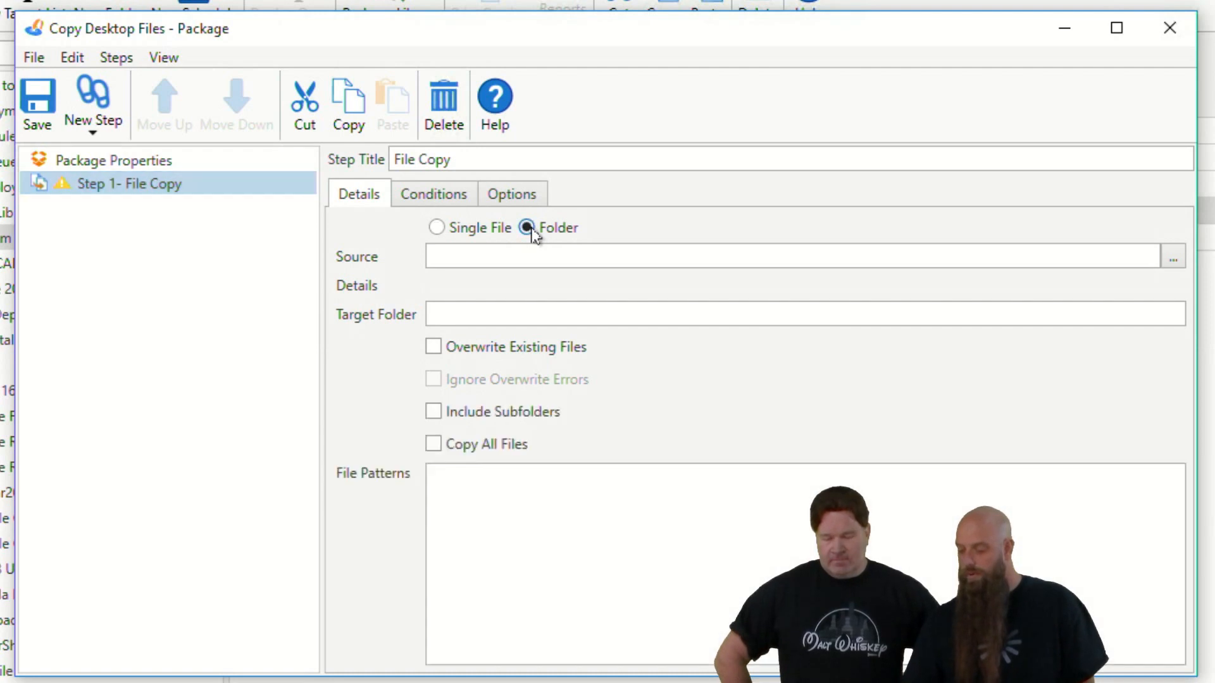
click(498, 256)
key(ctrl+v)
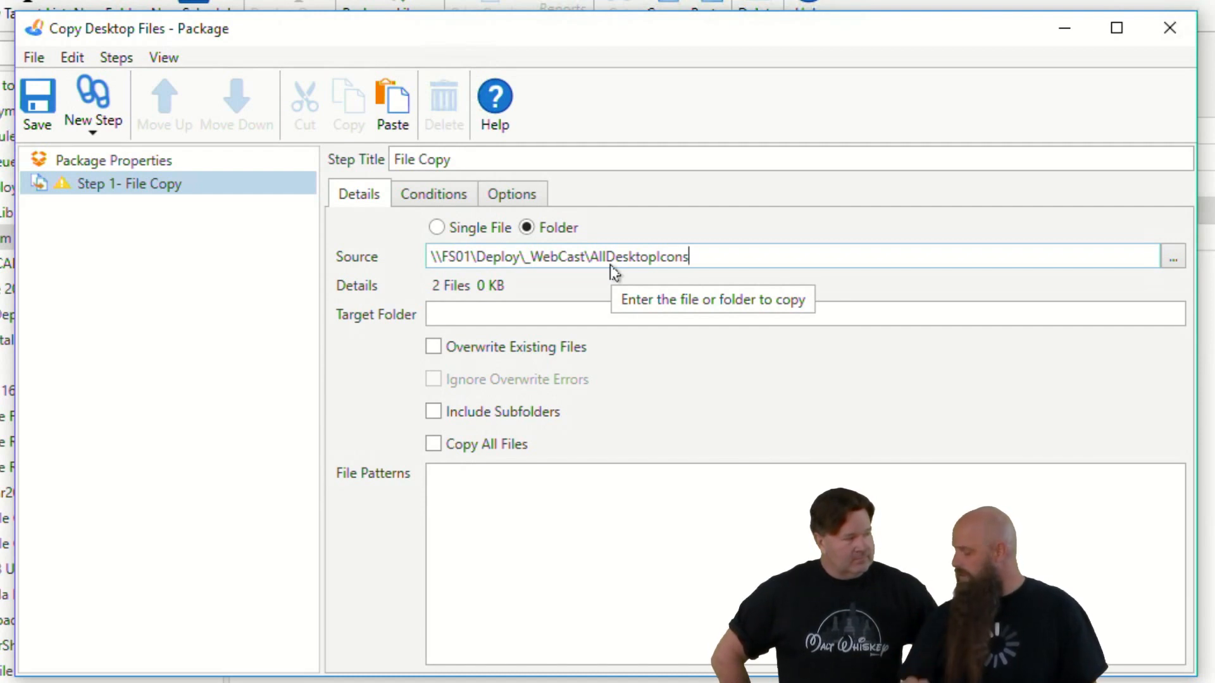
Step: Set the File Copy step's target folder to %PUBLIC%\Desktop
click(535, 310)
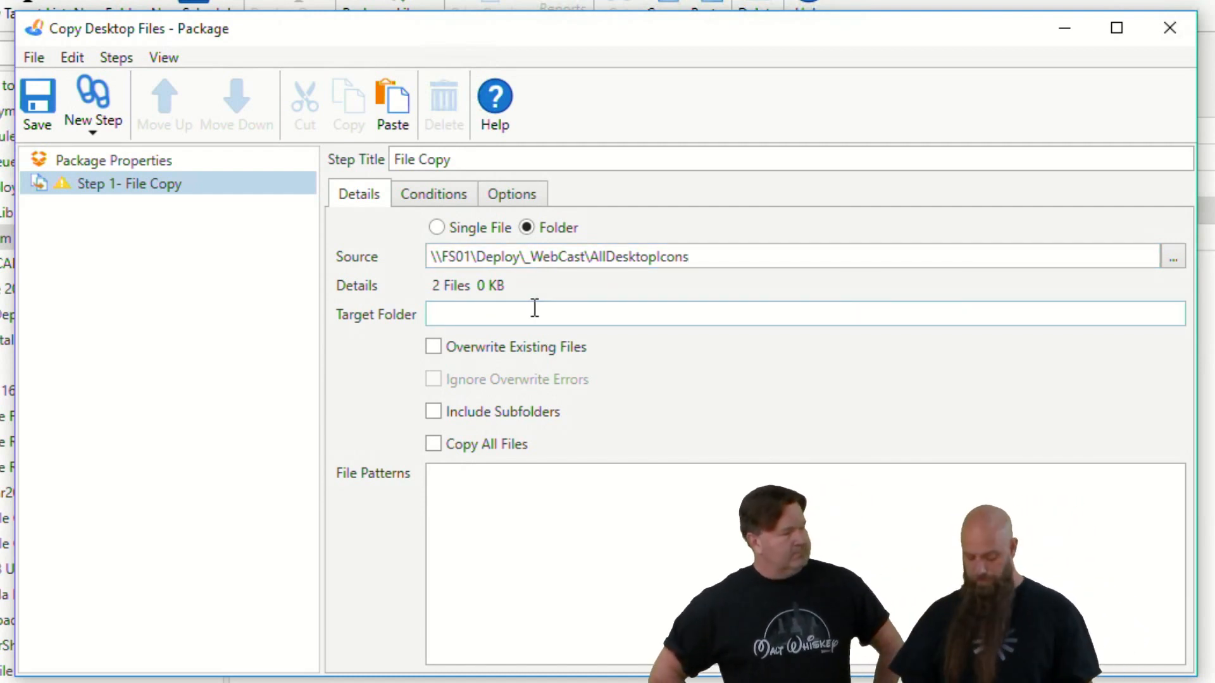
text(%)
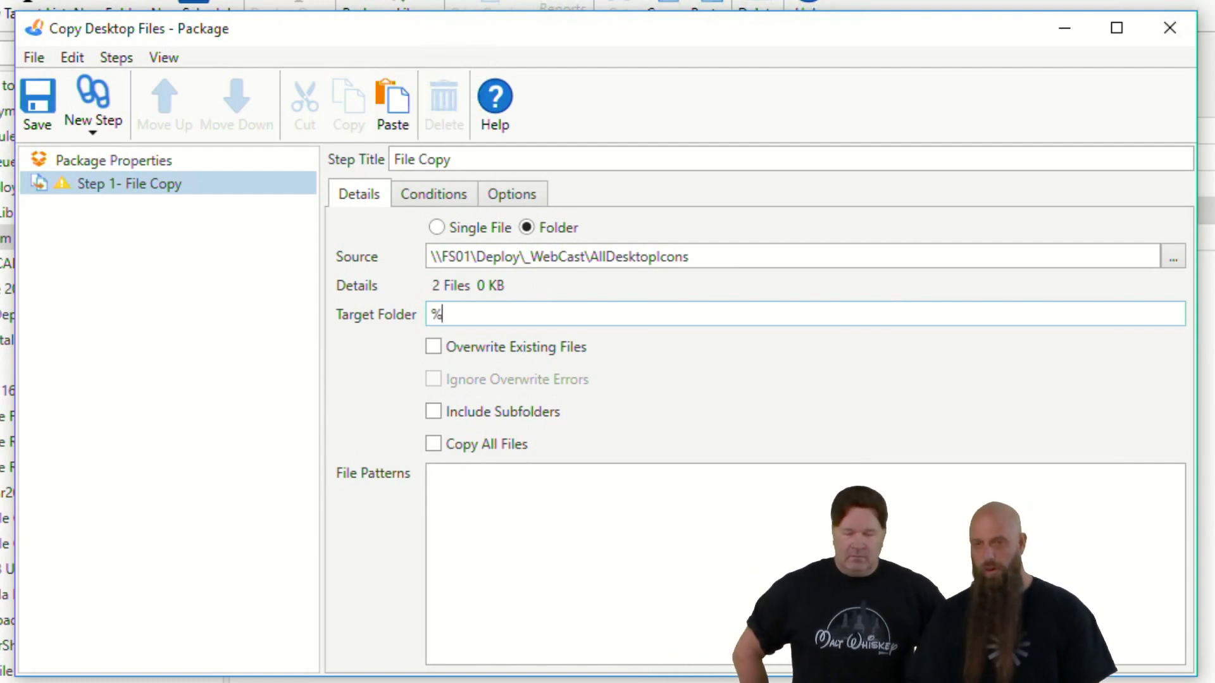
text(PUBLIC%)
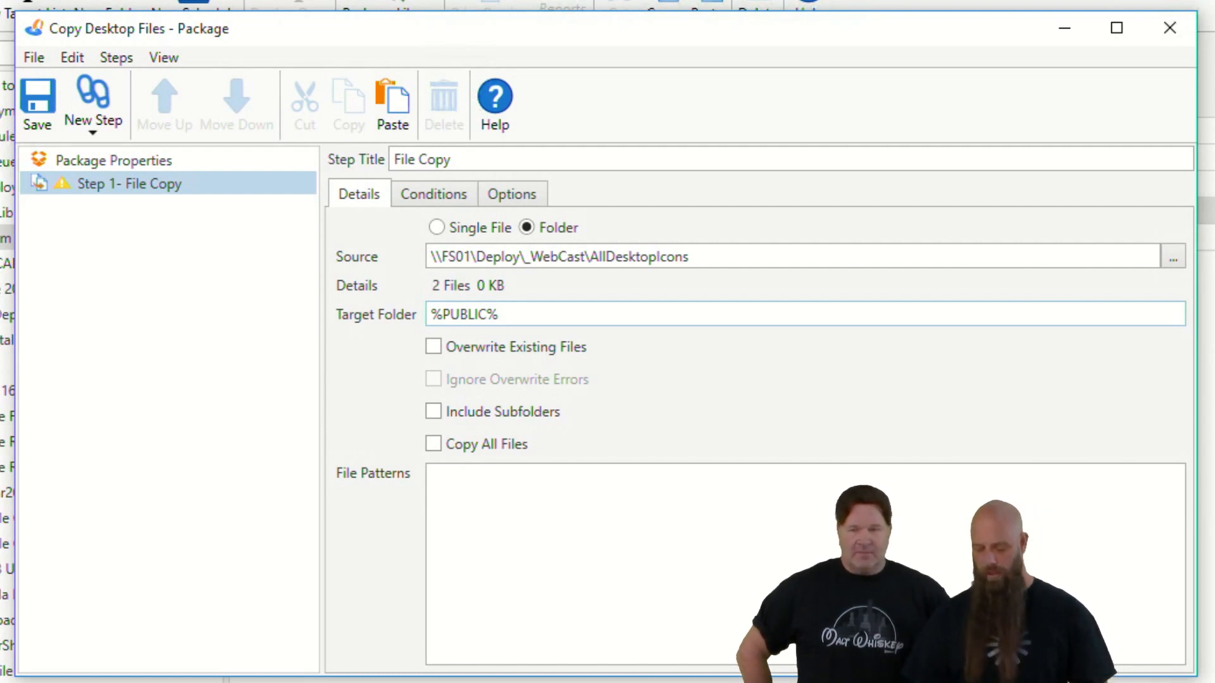
text(\)
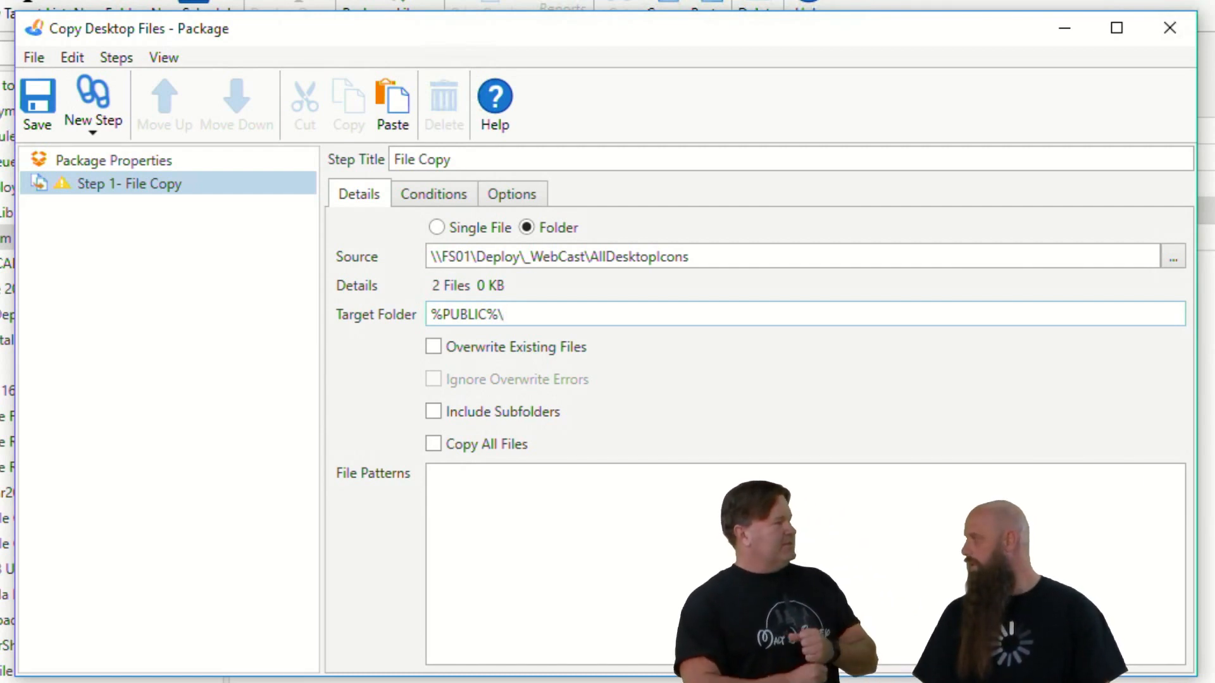
text(De)
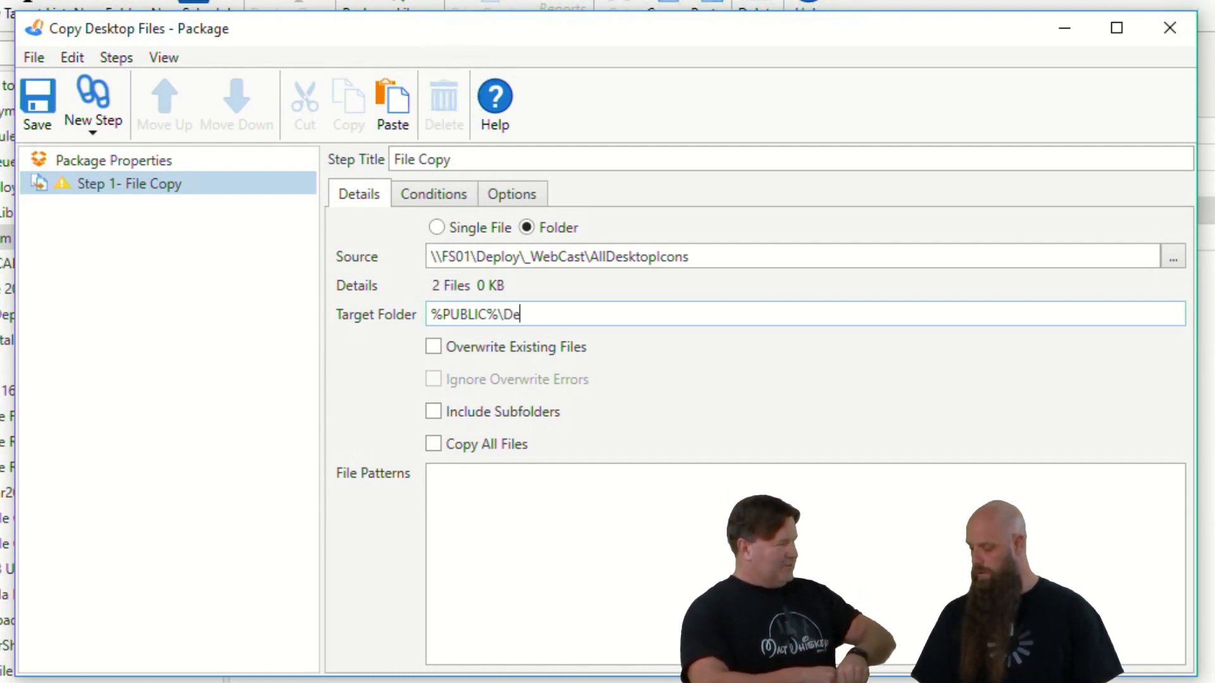
text(sktop)
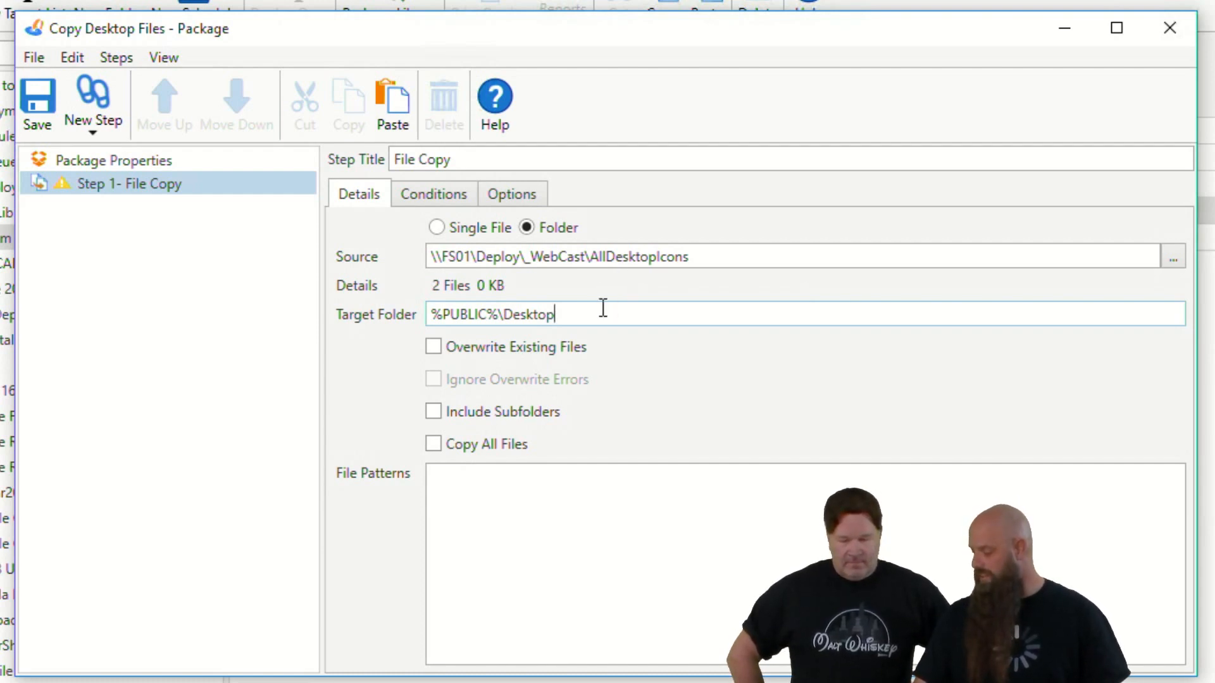
text(\)
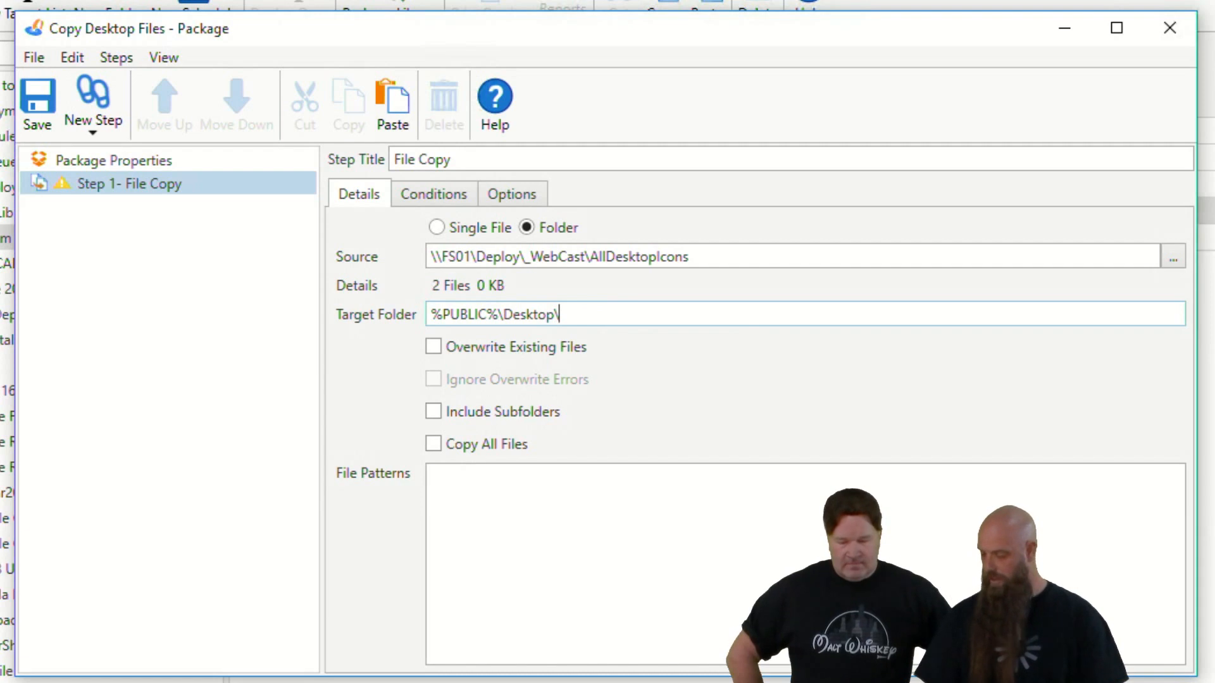
text(AllDesktopIcons)
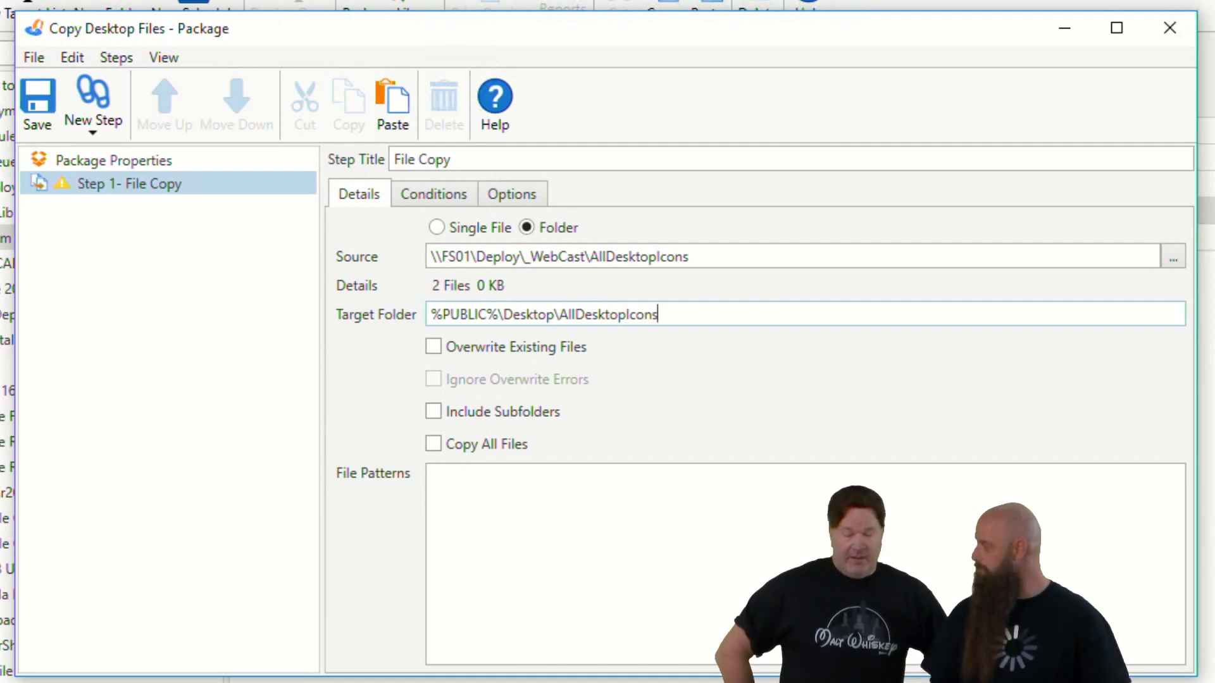
key(BackSpace)
key(BackSpace)
key(BackSpace)
key(BackSpace)
key(BackSpace)
key(BackSpace)
key(BackSpace)
key(BackSpace)
key(BackSpace)
key(BackSpace)
key(BackSpace)
key(BackSpace)
key(BackSpace)
key(BackSpace)
key(BackSpace)
key(BackSpace)
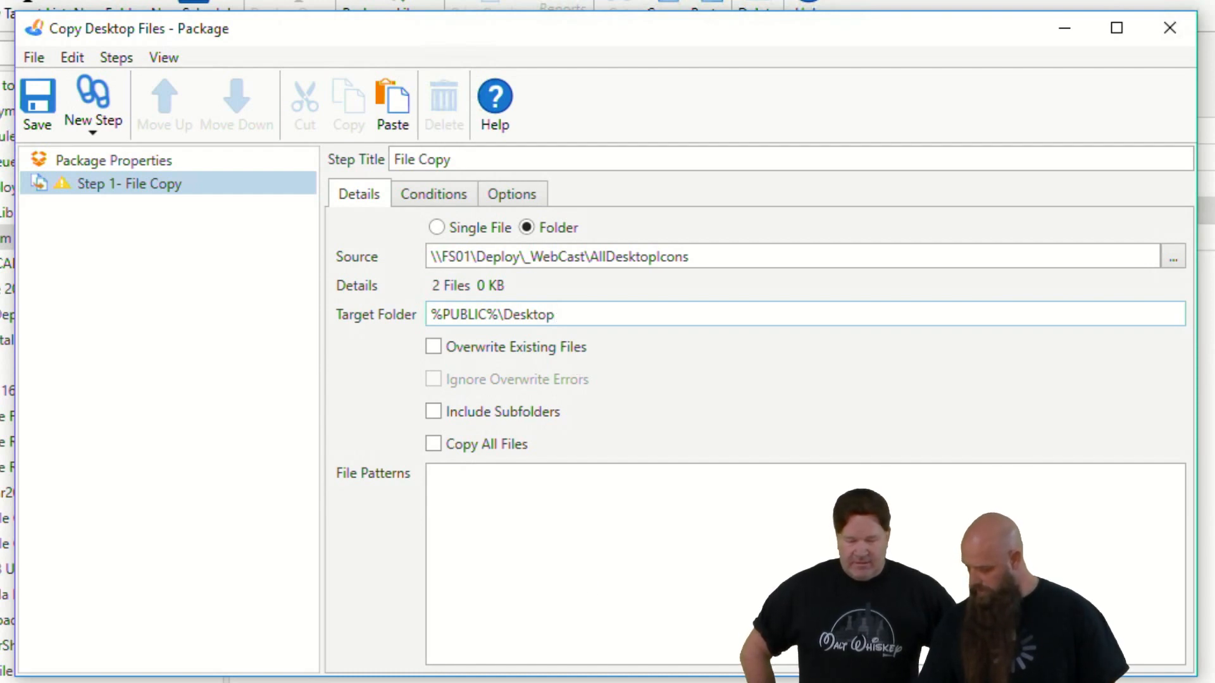
Step: Look at the current desktop of the carla computer in Remote Desktop, and return to the package window
click(333, 680)
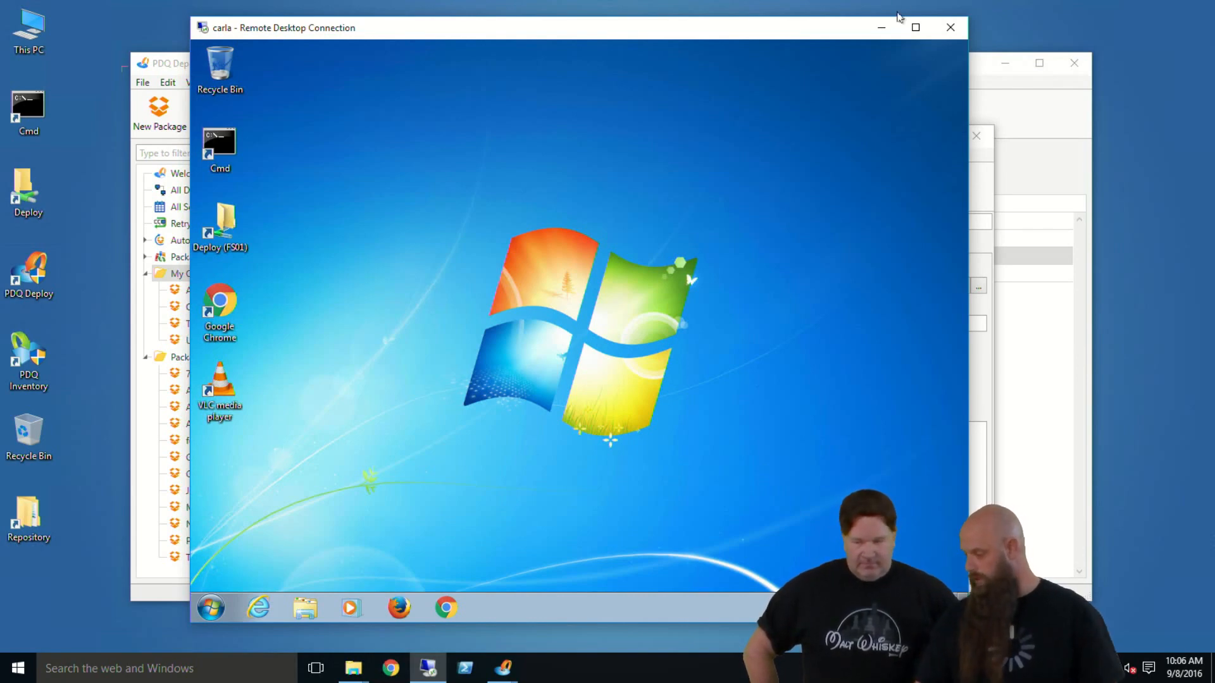
click(881, 28)
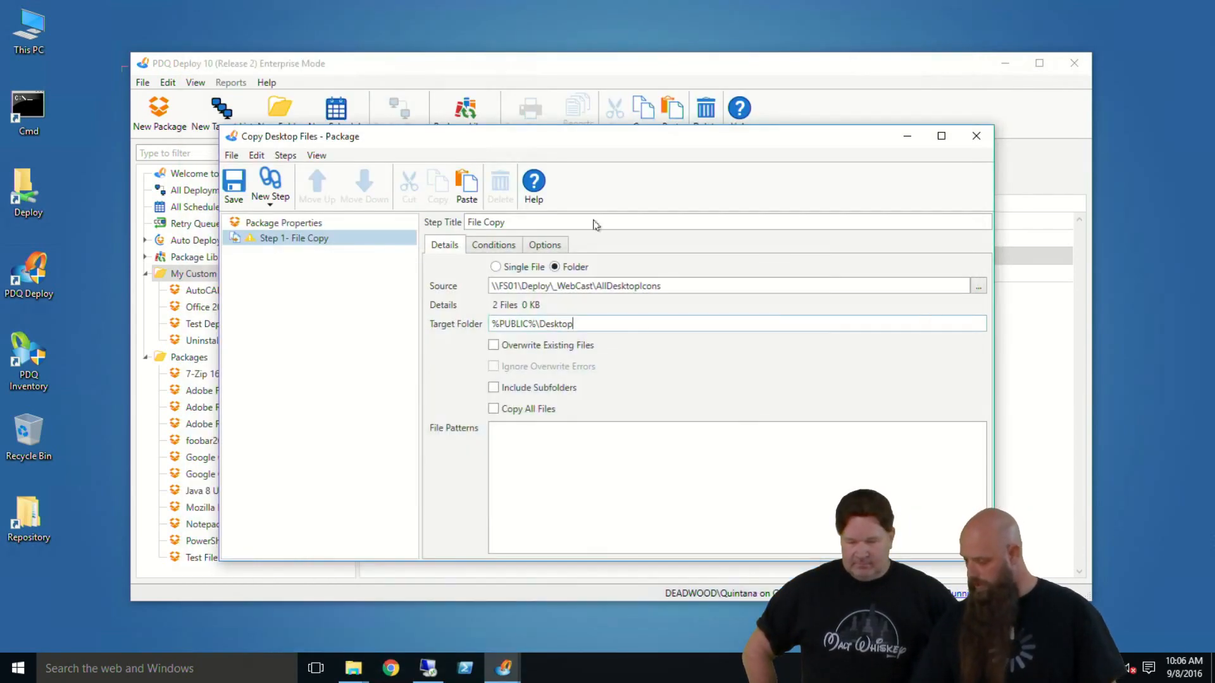
Step: Enable Overwrite Existing Files and Include Subfolders for the File Copy step
click(494, 345)
click(493, 388)
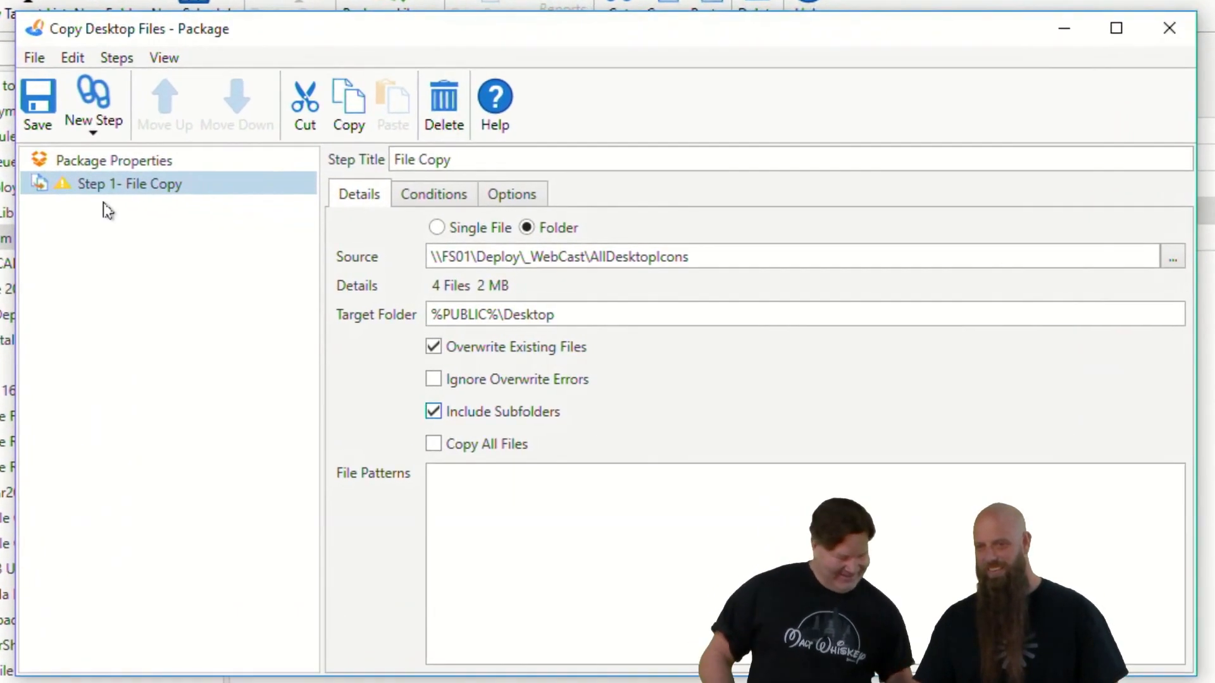
mouse_move(56, 117)
mouse_down()
mouse_move(106, 167)
mouse_move(54, 154)
mouse_up()
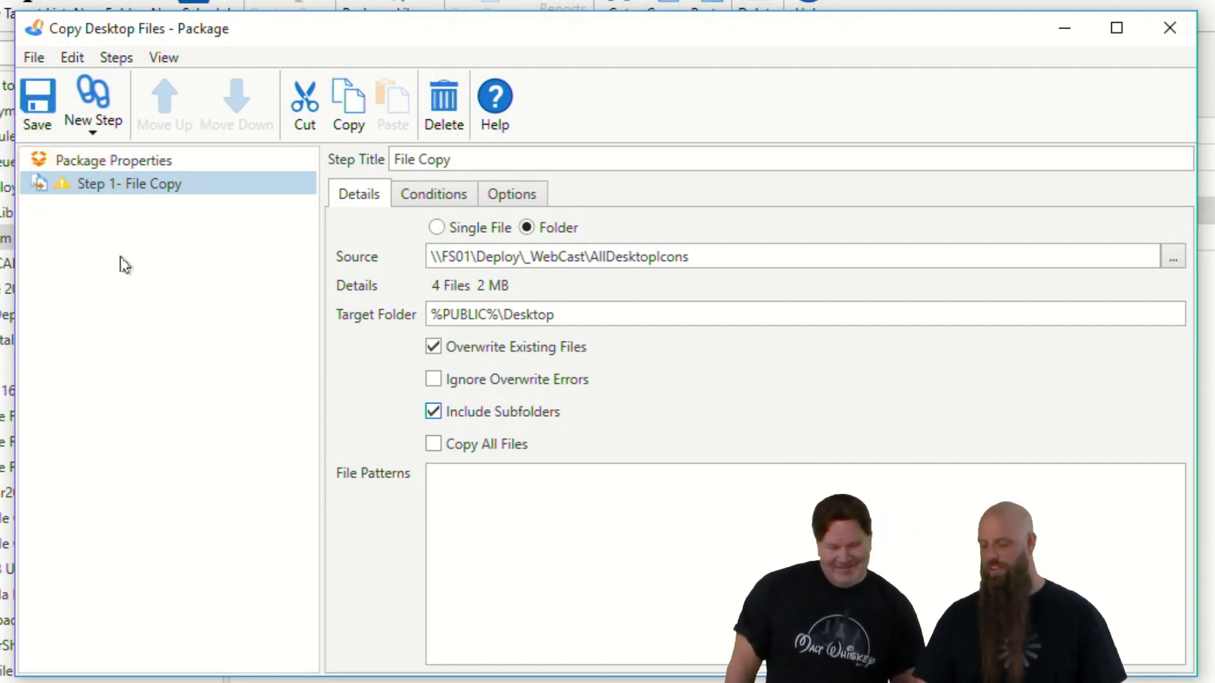
click(516, 518)
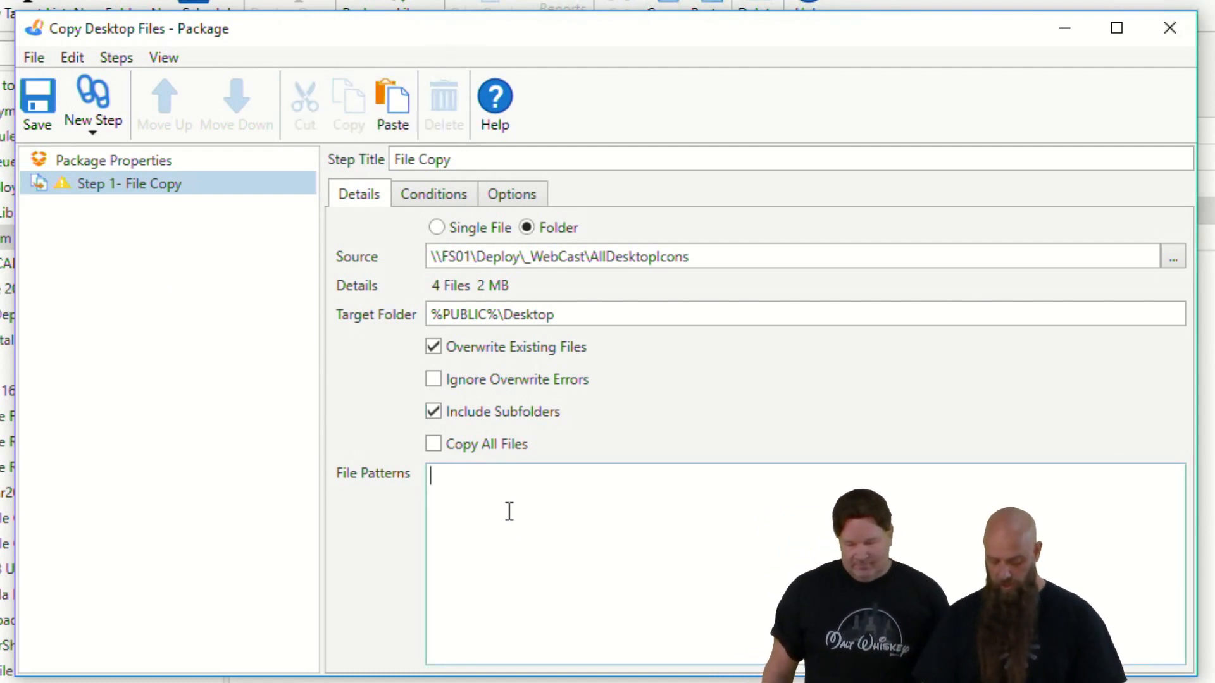
text(*.url)
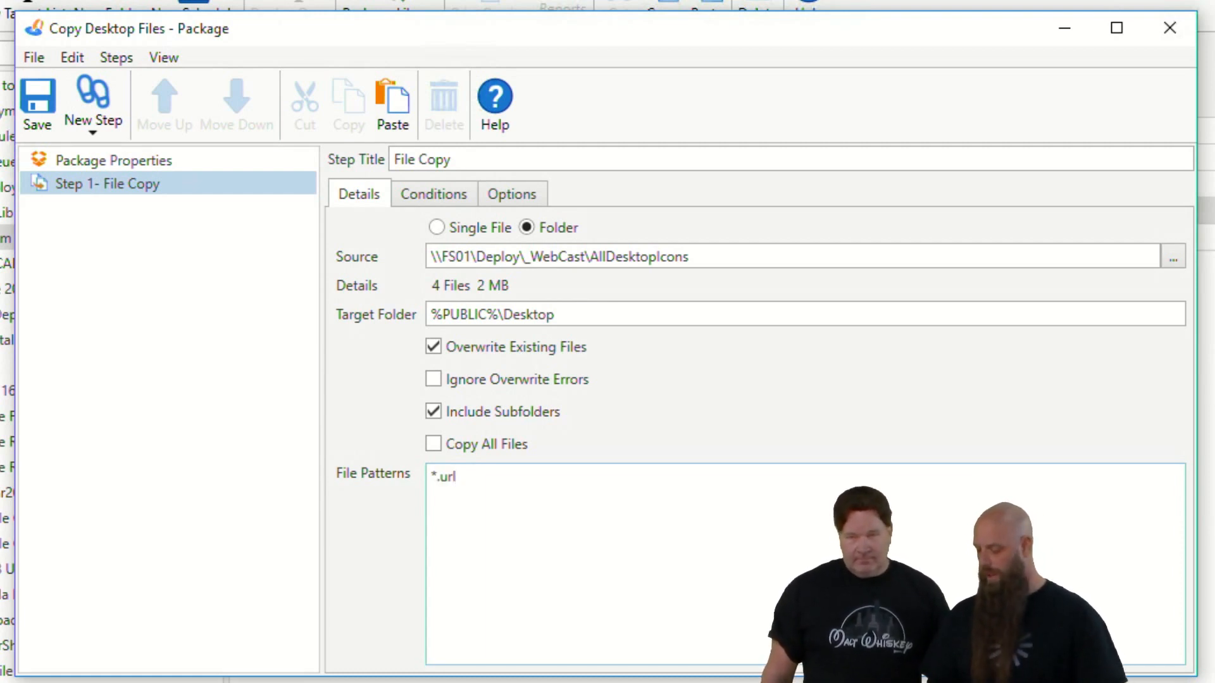
key(BackSpace)
key(BackSpace)
key(BackSpace)
key(BackSpace)
key(BackSpace)
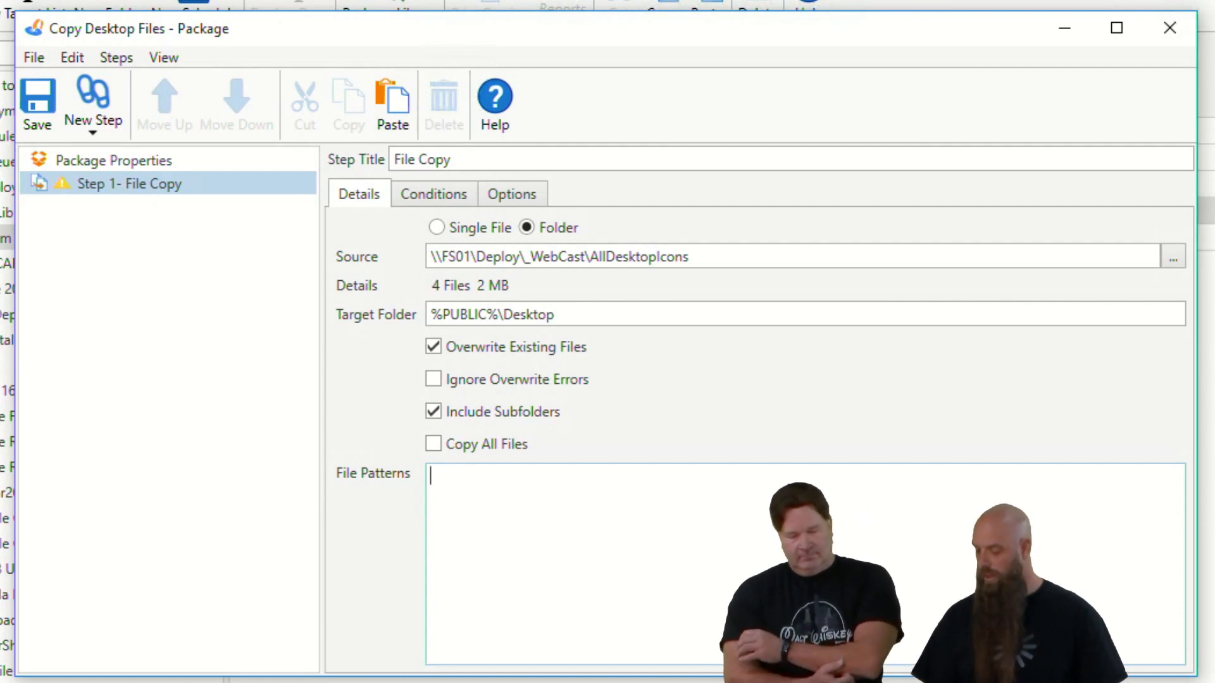
Step: Enable Copy All Files for the File Copy step and save the package
click(432, 445)
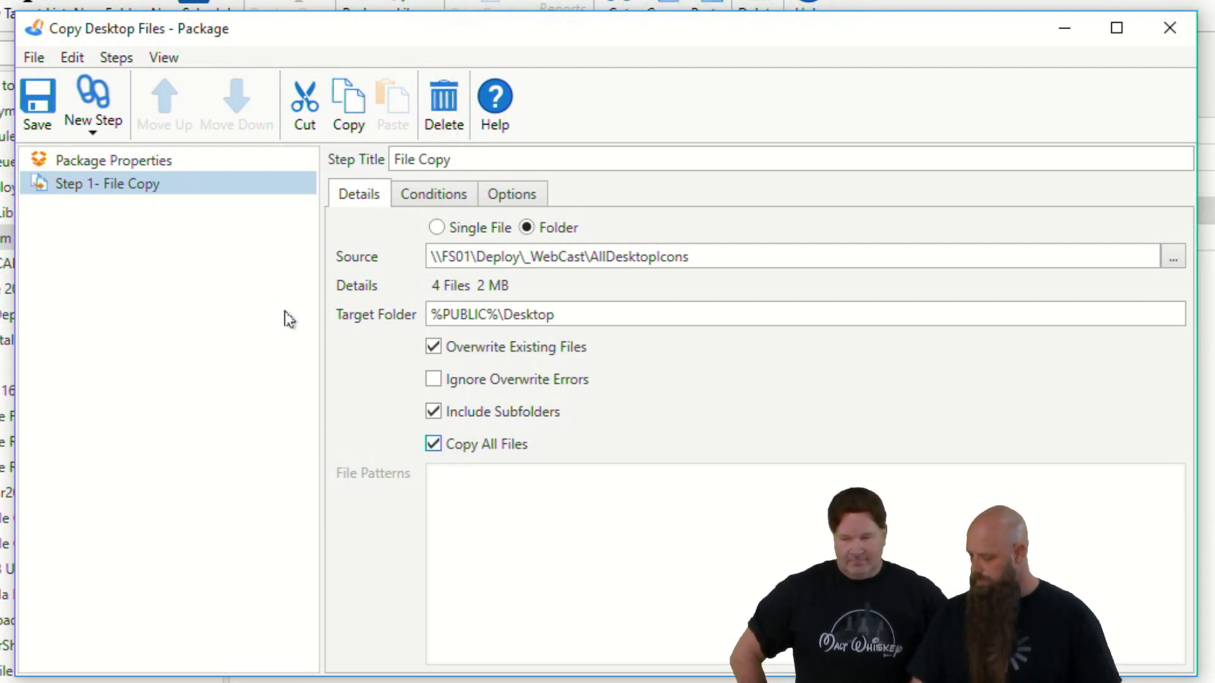
click(40, 109)
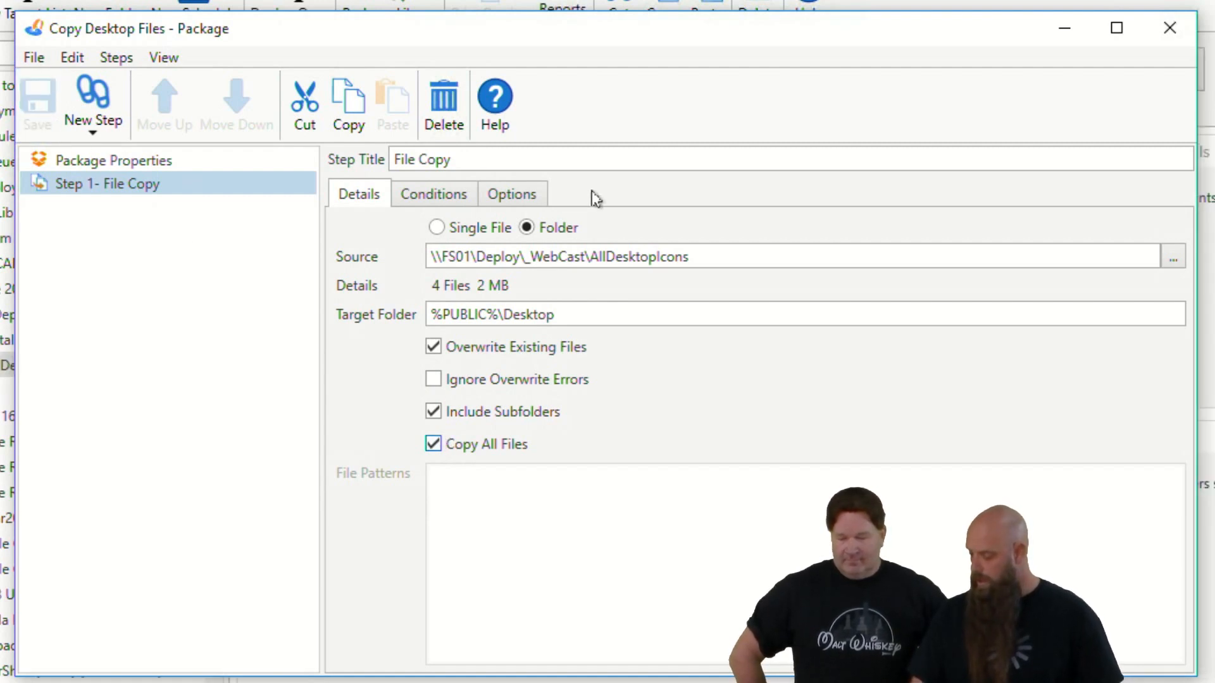
Step: Exclude Windows XP, Server 2003 and Server 2003 R2 from the File Copy step's O/S version condition, then save and close the package
click(461, 203)
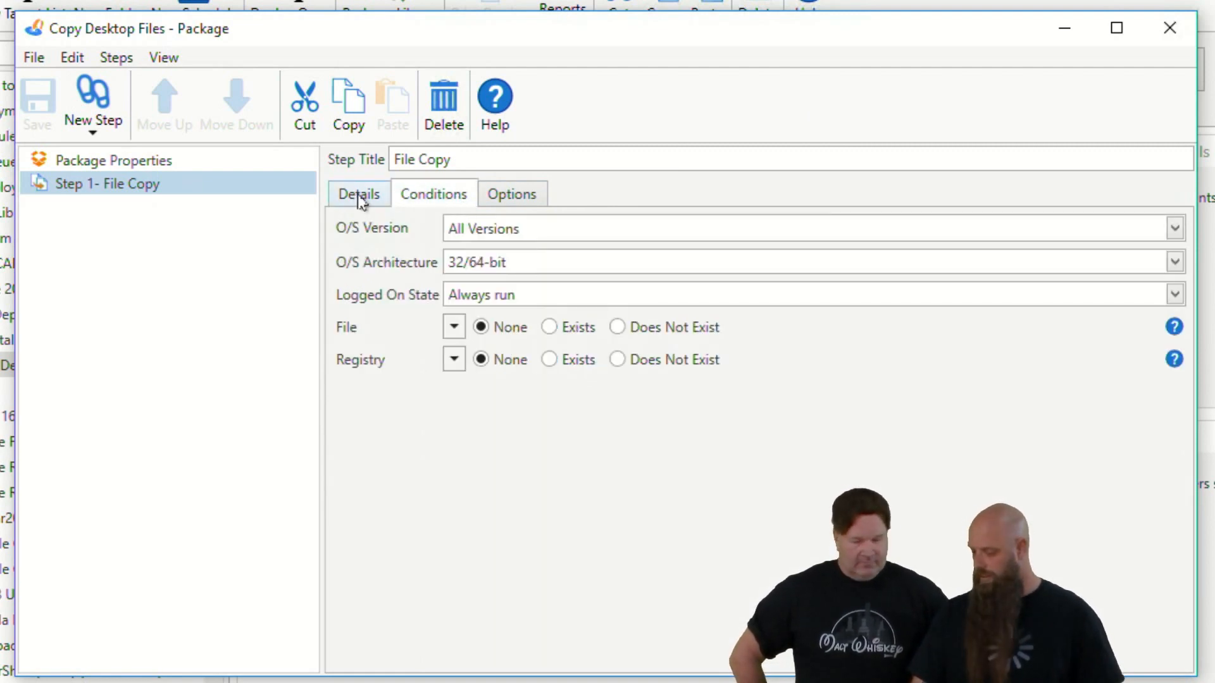
click(482, 231)
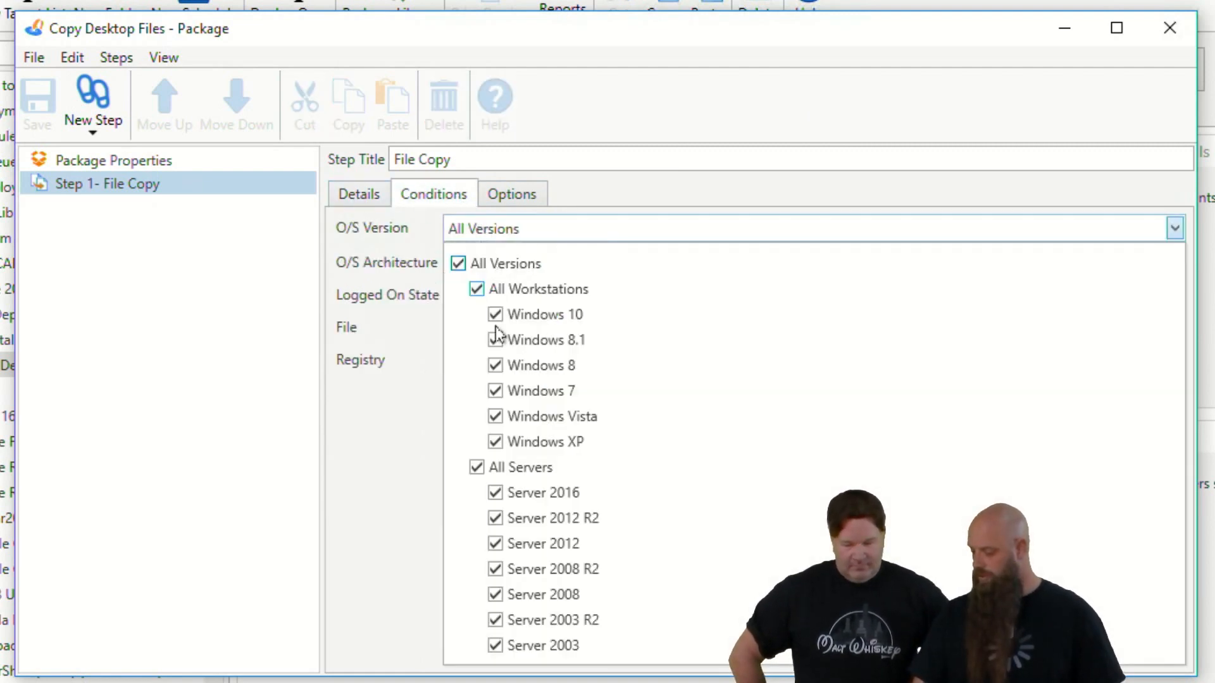
click(494, 442)
click(494, 645)
click(495, 620)
click(336, 452)
click(31, 96)
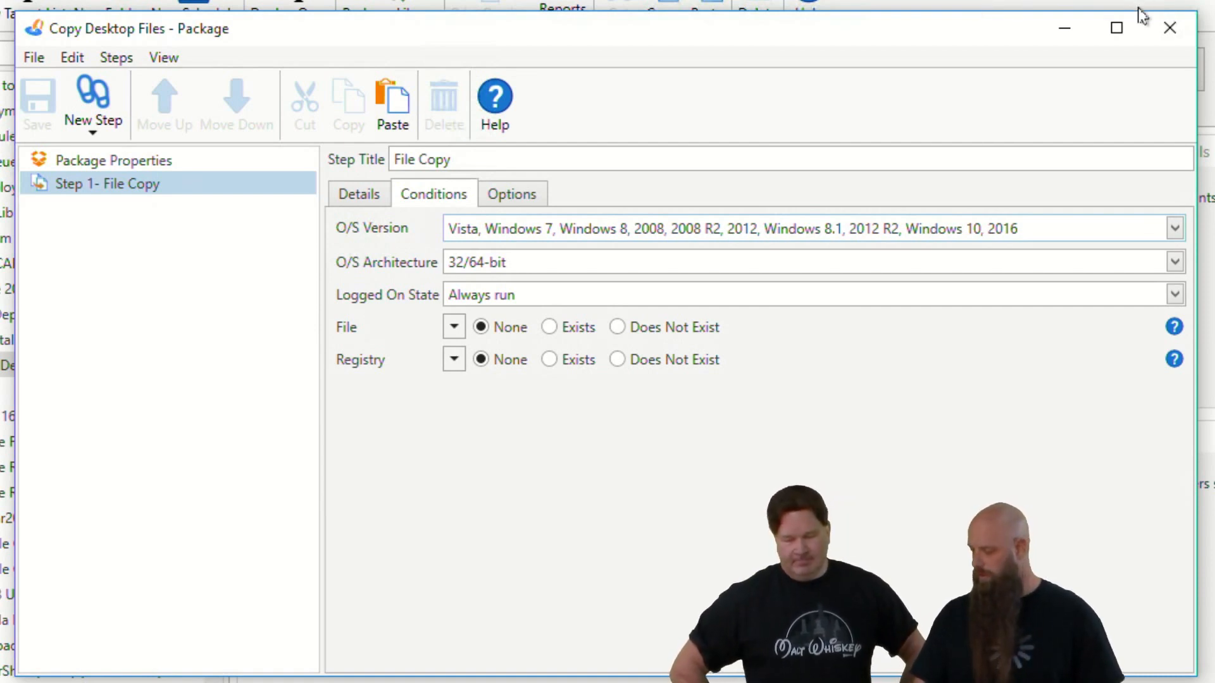
click(1168, 28)
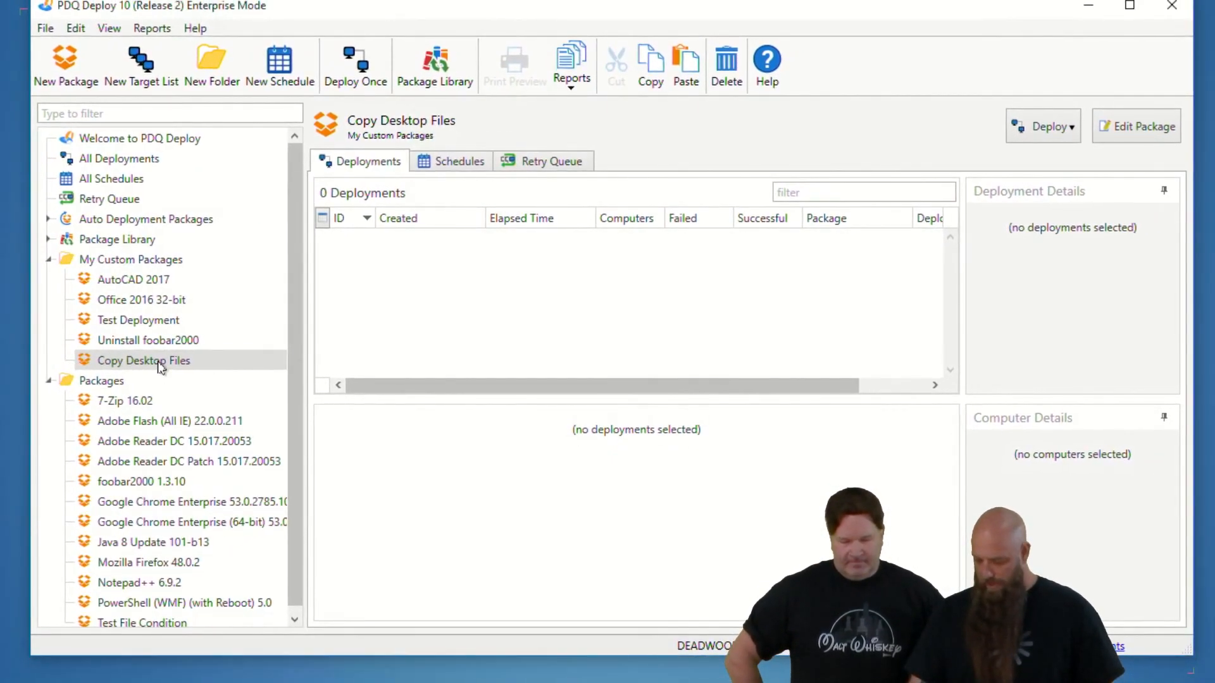
Step: Deploy the Copy Desktop Files package once to the target computer carla
click(160, 366)
key(ctrl+d)
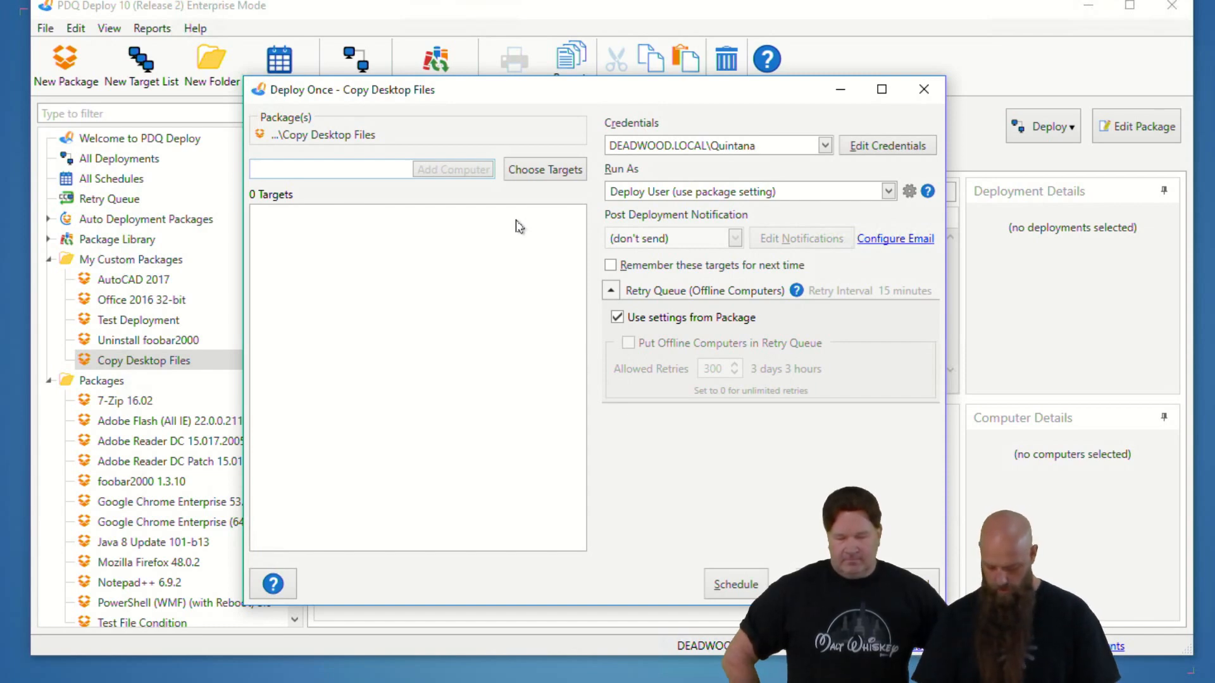
text(carla)
key(Return)
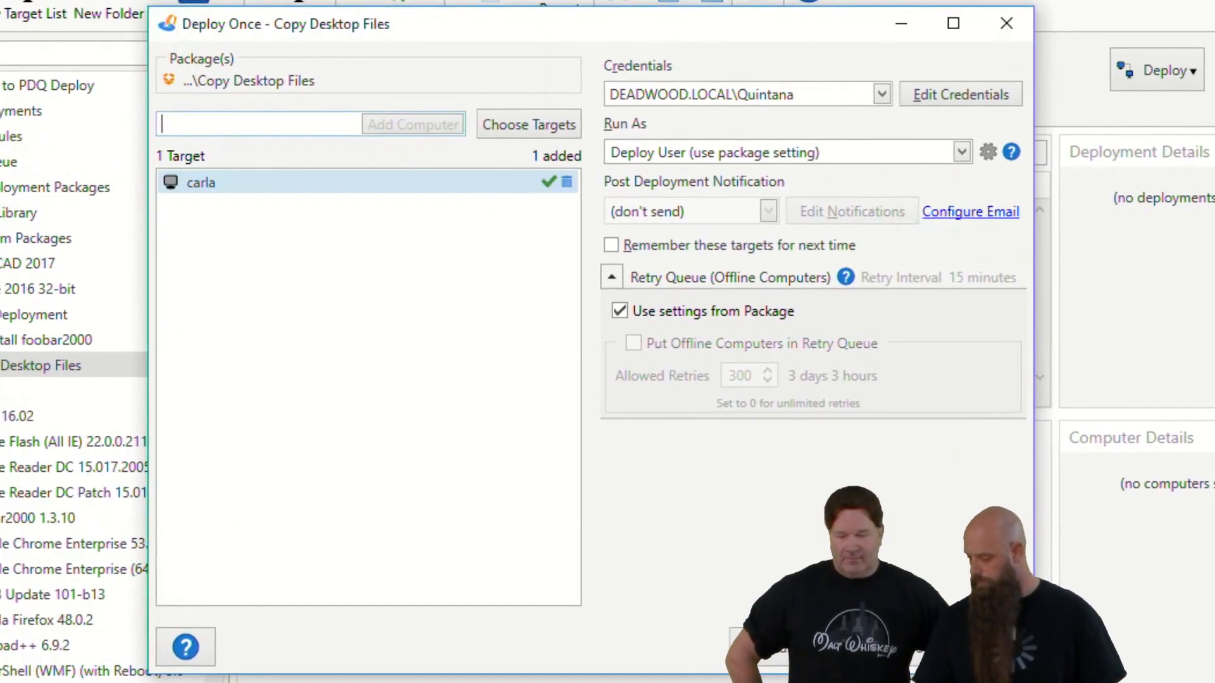
click(904, 647)
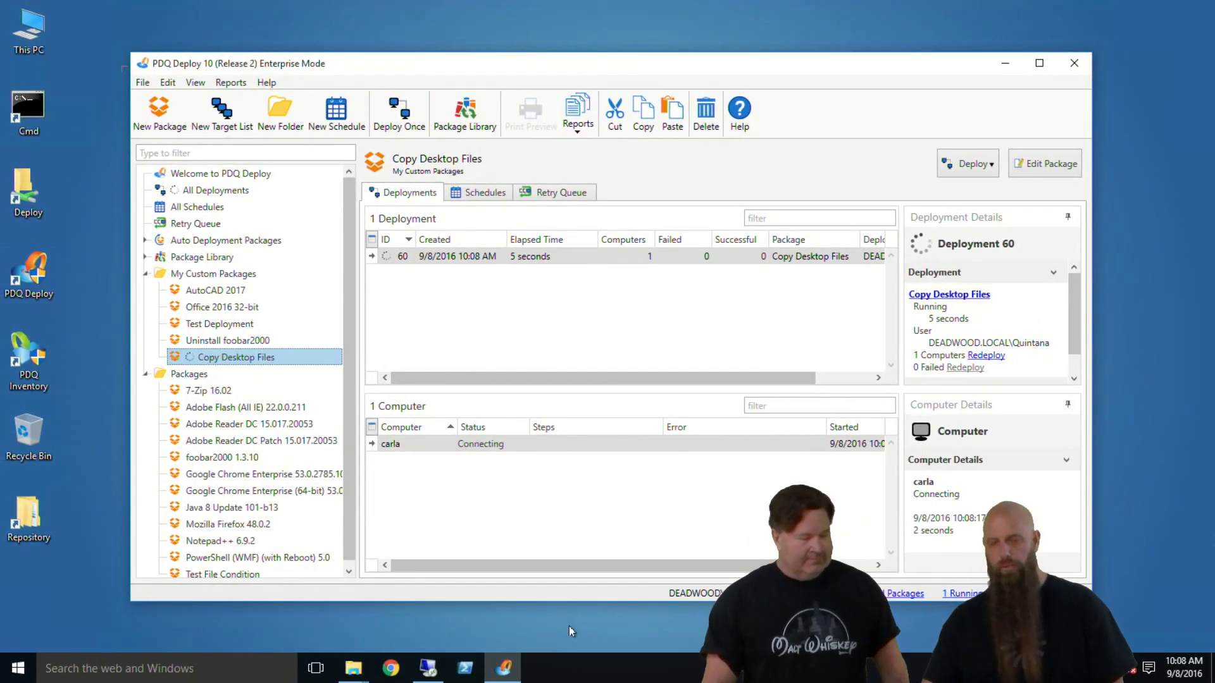
Step: Check the deployment's progress and look at the carla computer's desktop in Remote Desktop for the copied items
click(428, 667)
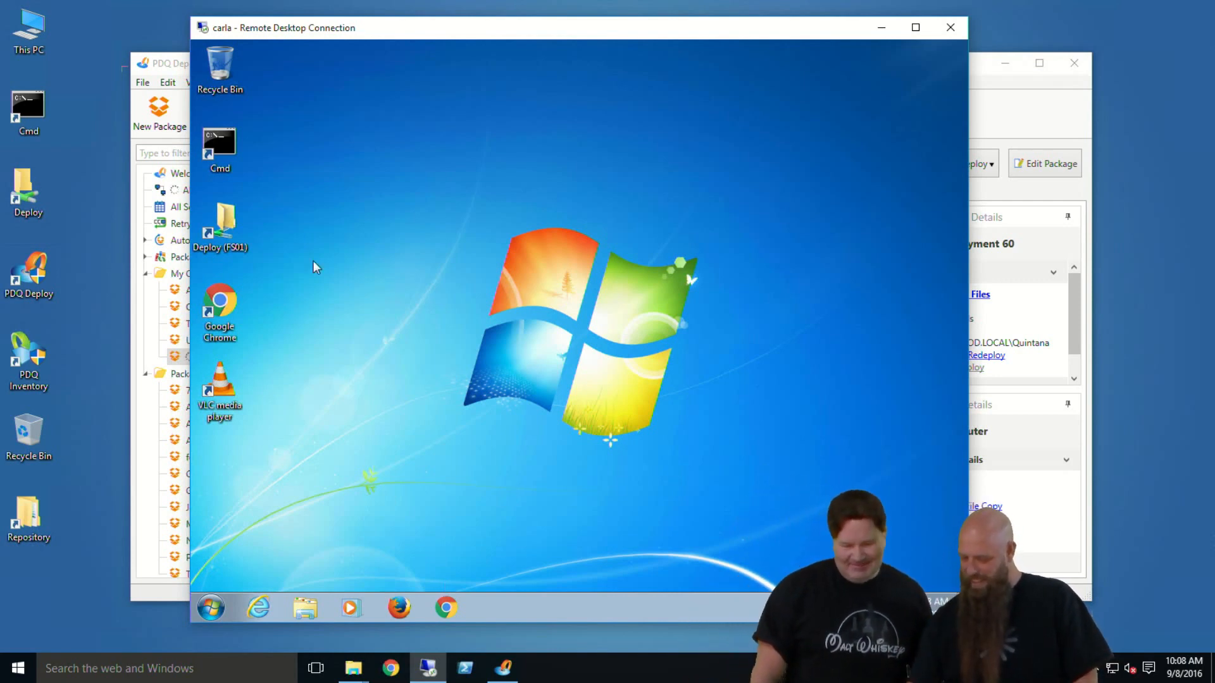
click(186, 75)
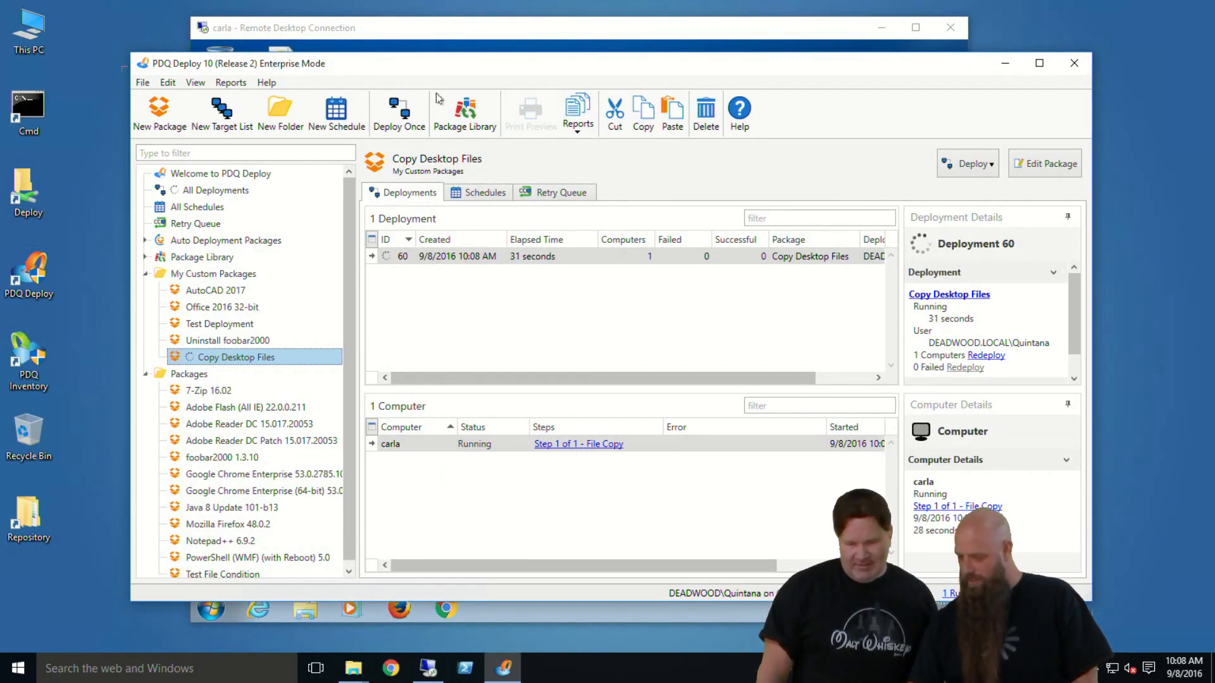
click(435, 28)
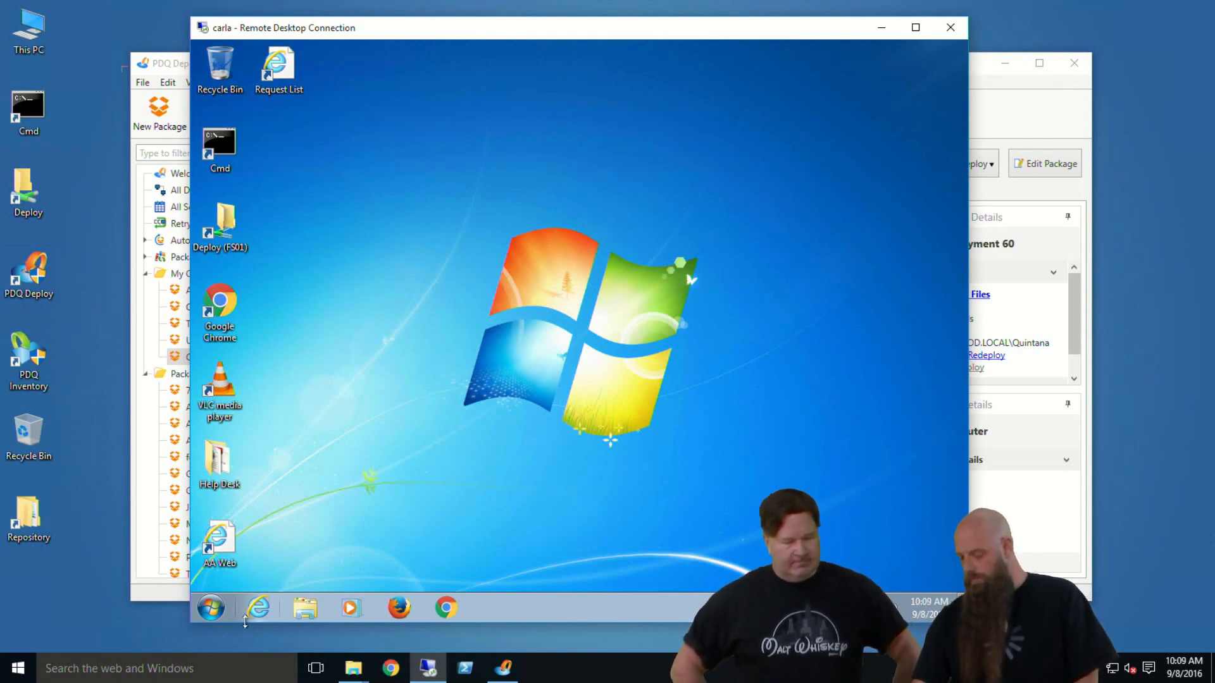
Step: Open and close the AA Web shortcut and the Help Desk folder on carla's desktop, and return to PDQ Deploy
double_click(221, 537)
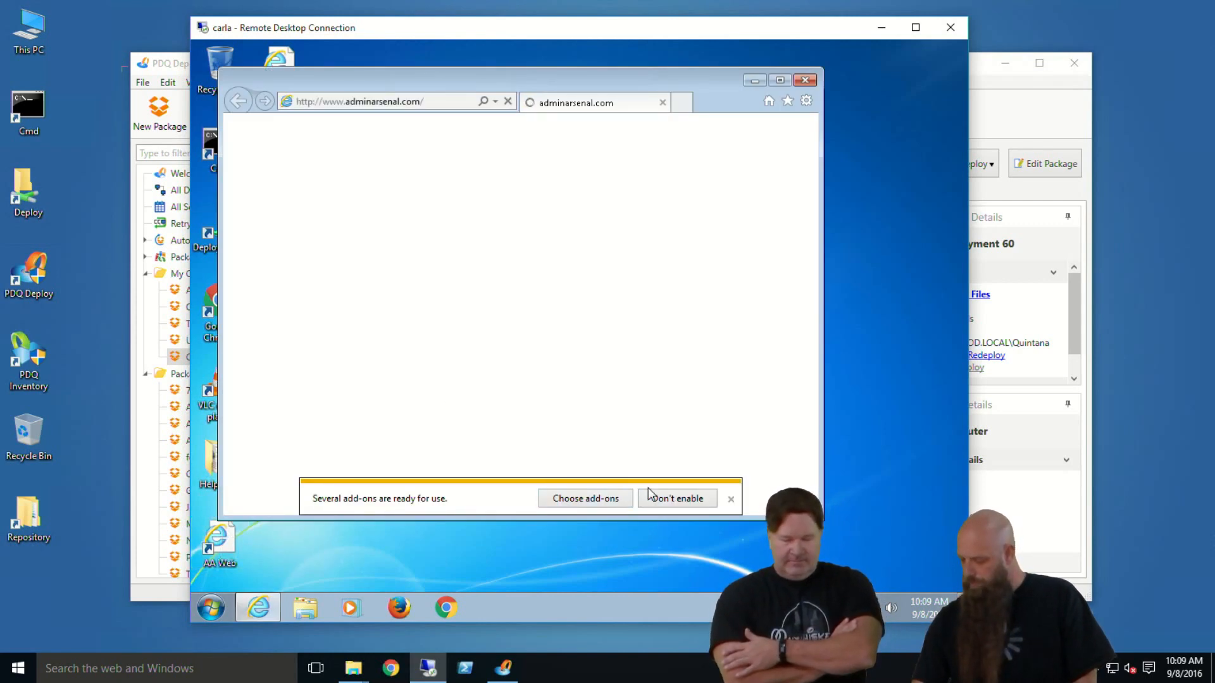
click(804, 81)
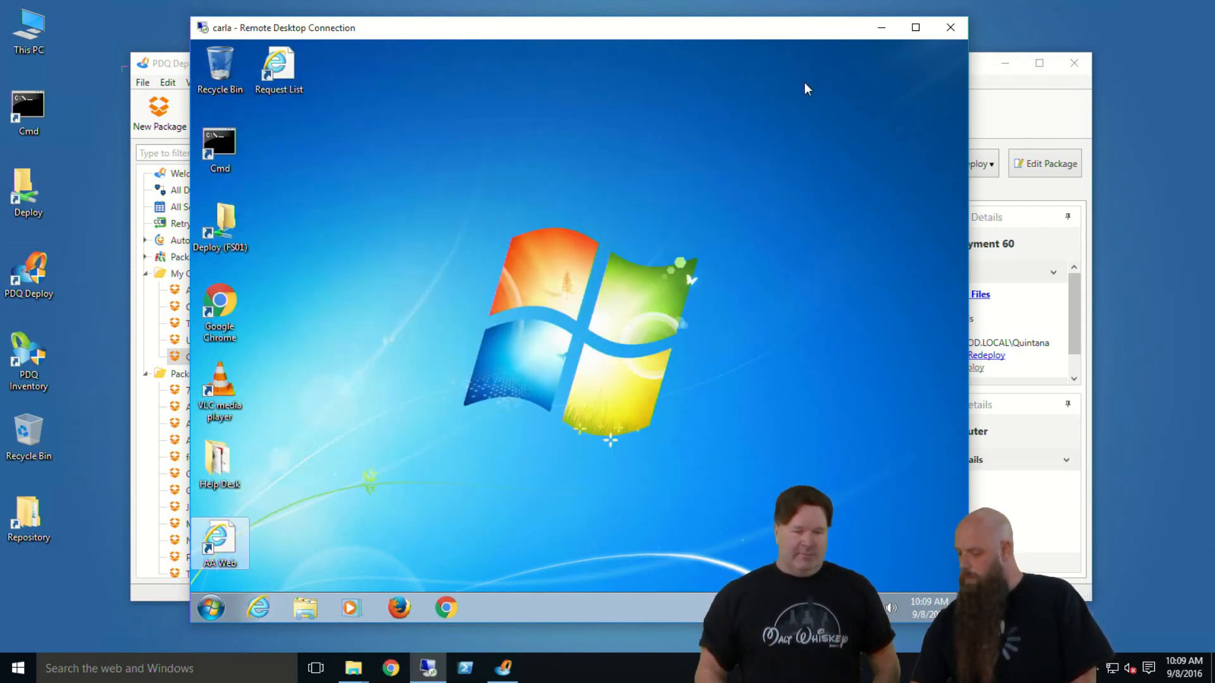
double_click(220, 461)
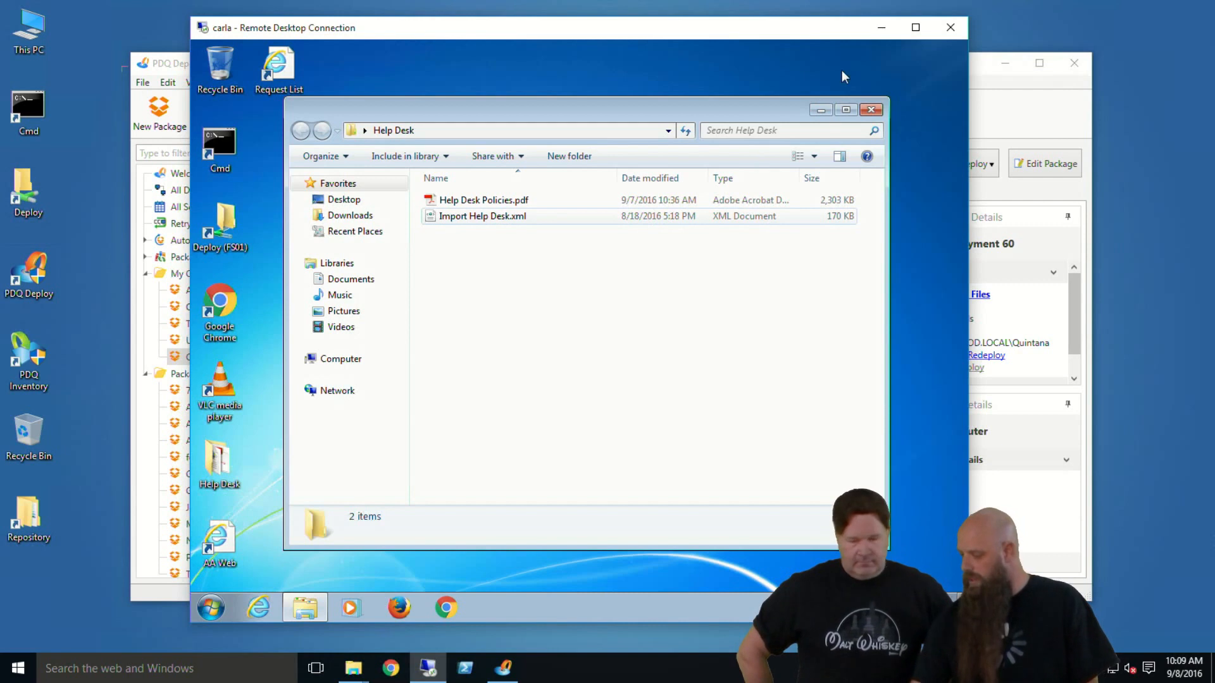
click(871, 112)
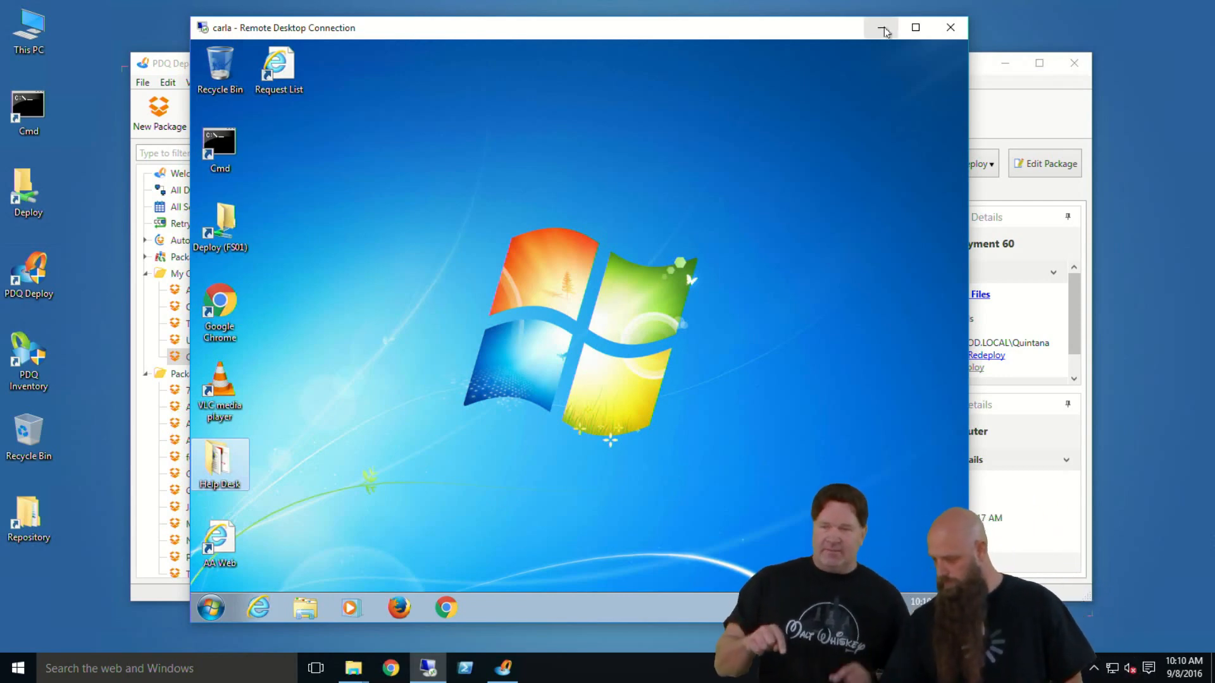
click(998, 129)
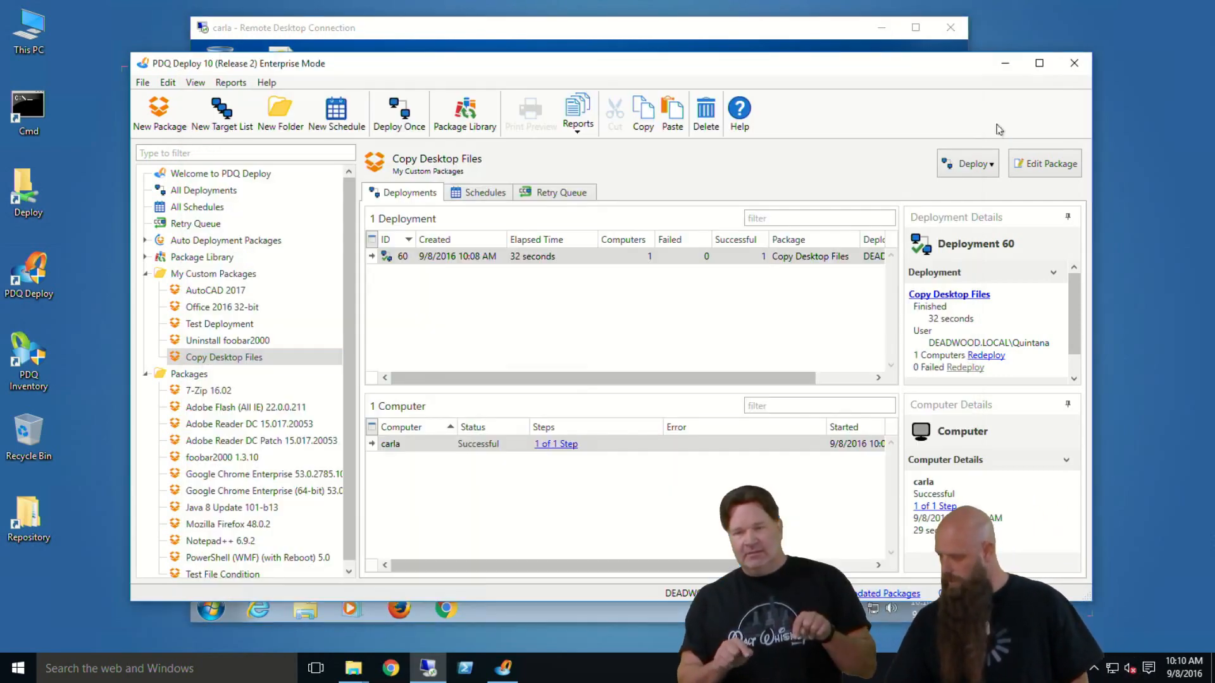
click(217, 273)
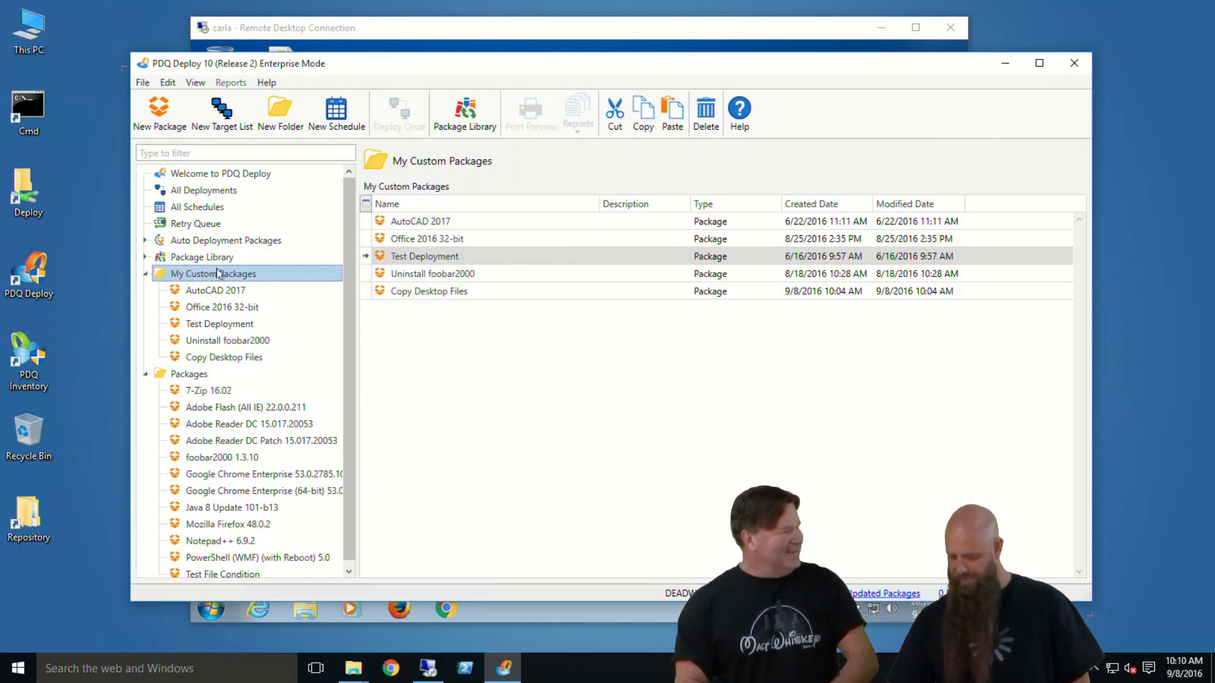
click(160, 112)
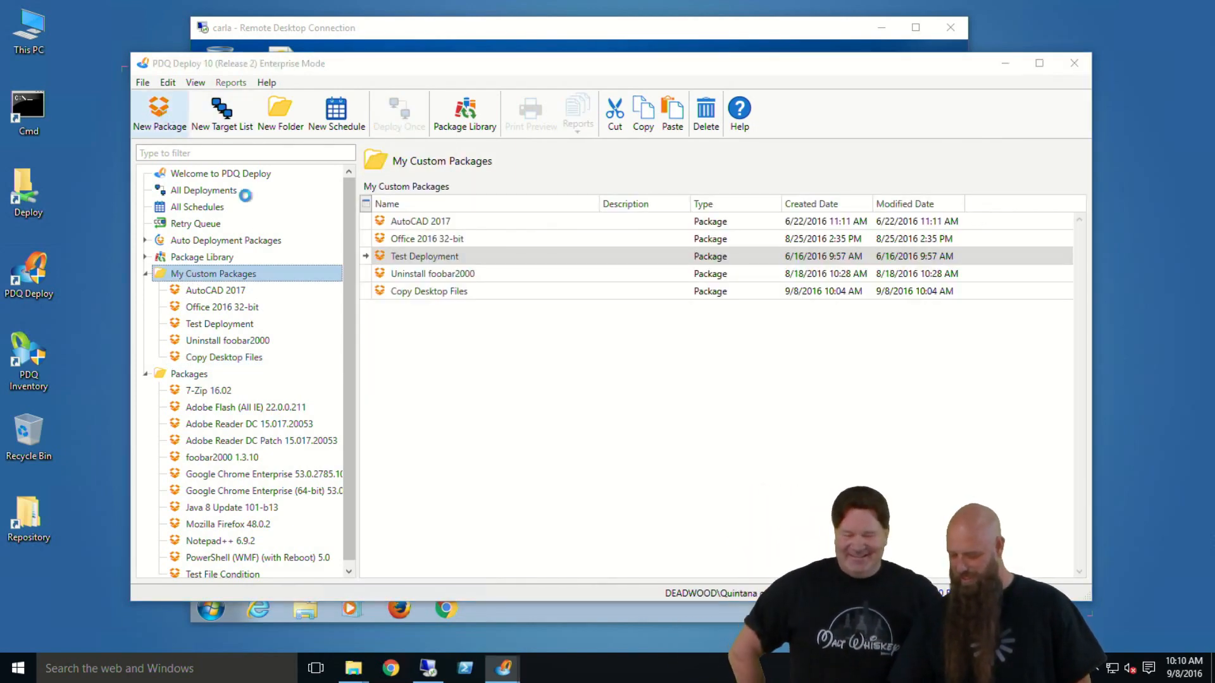
click(979, 141)
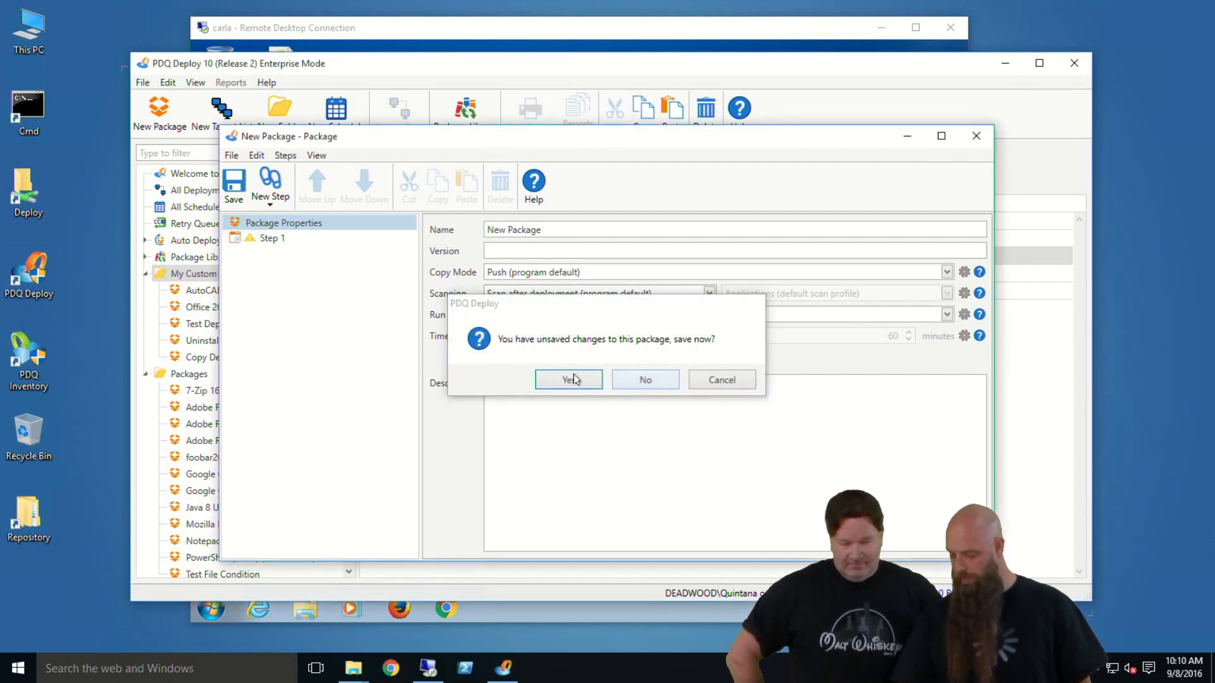
click(574, 379)
Step: Add a Command step titled Delete VLC to the Copy Desktop Files package
double_click(232, 357)
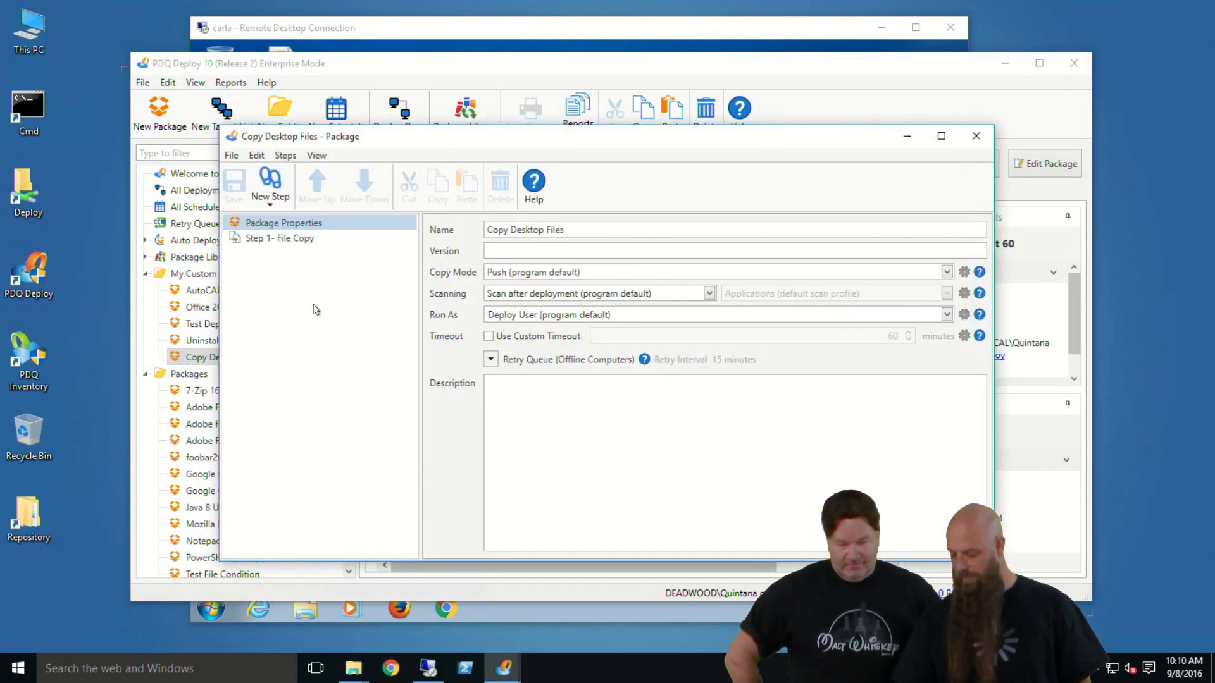
click(278, 238)
click(270, 193)
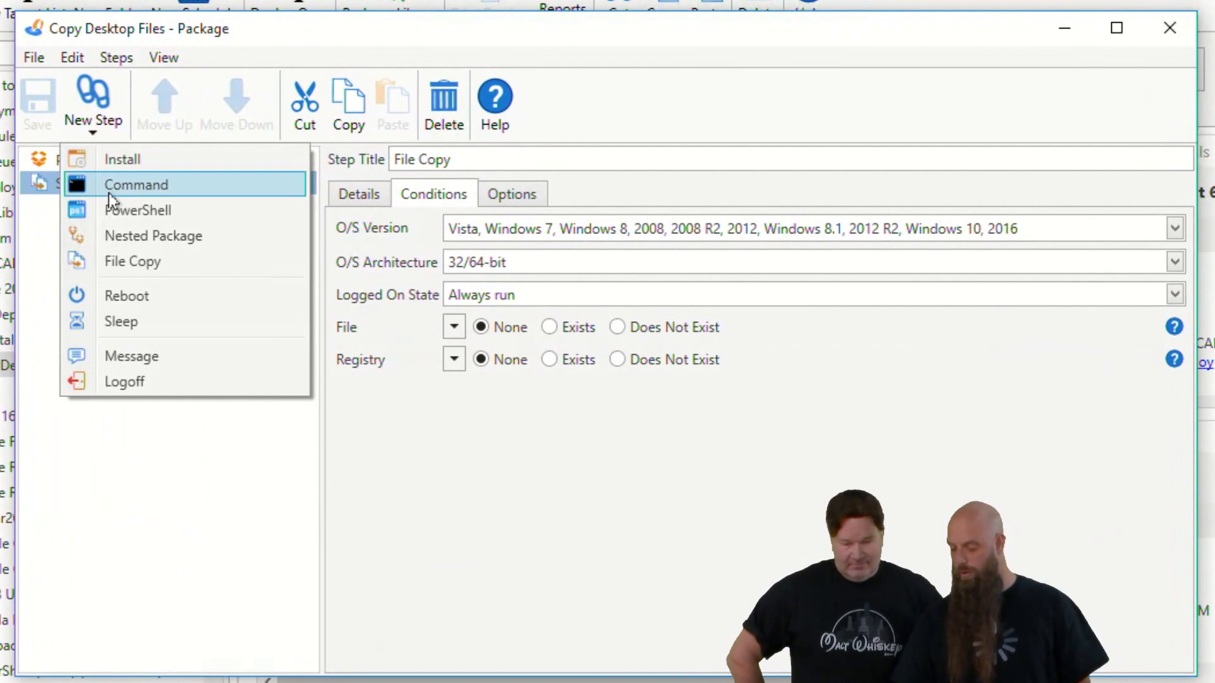
click(122, 186)
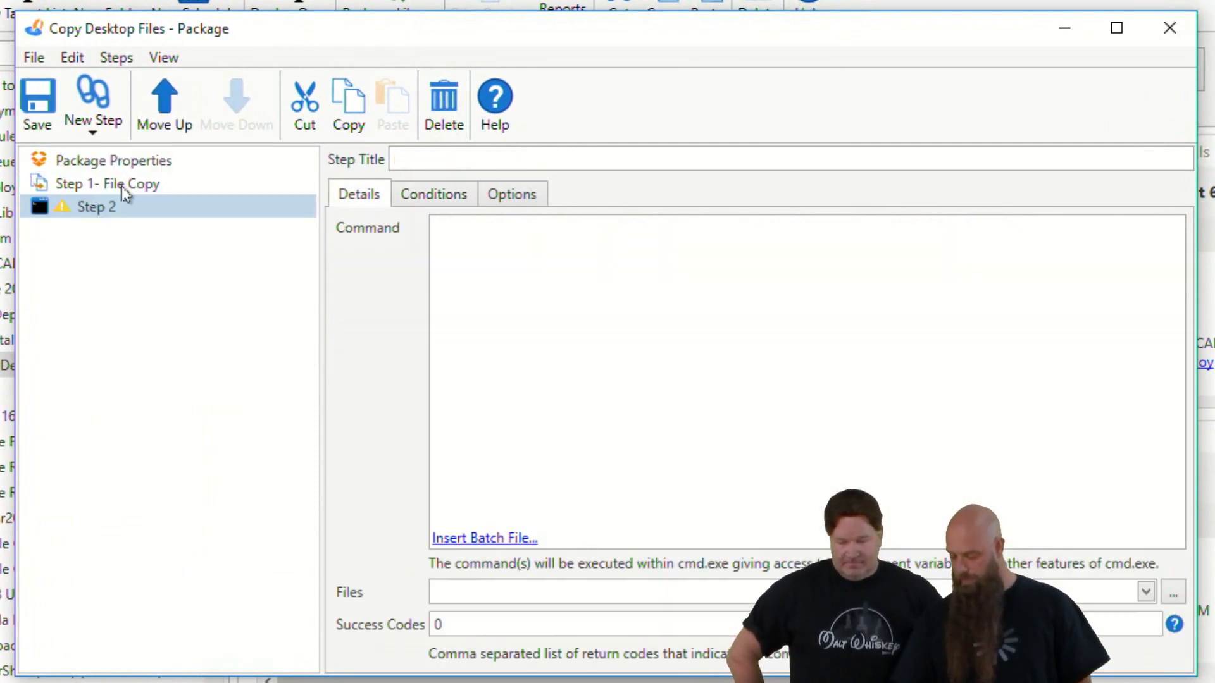
click(493, 158)
text(Delete)
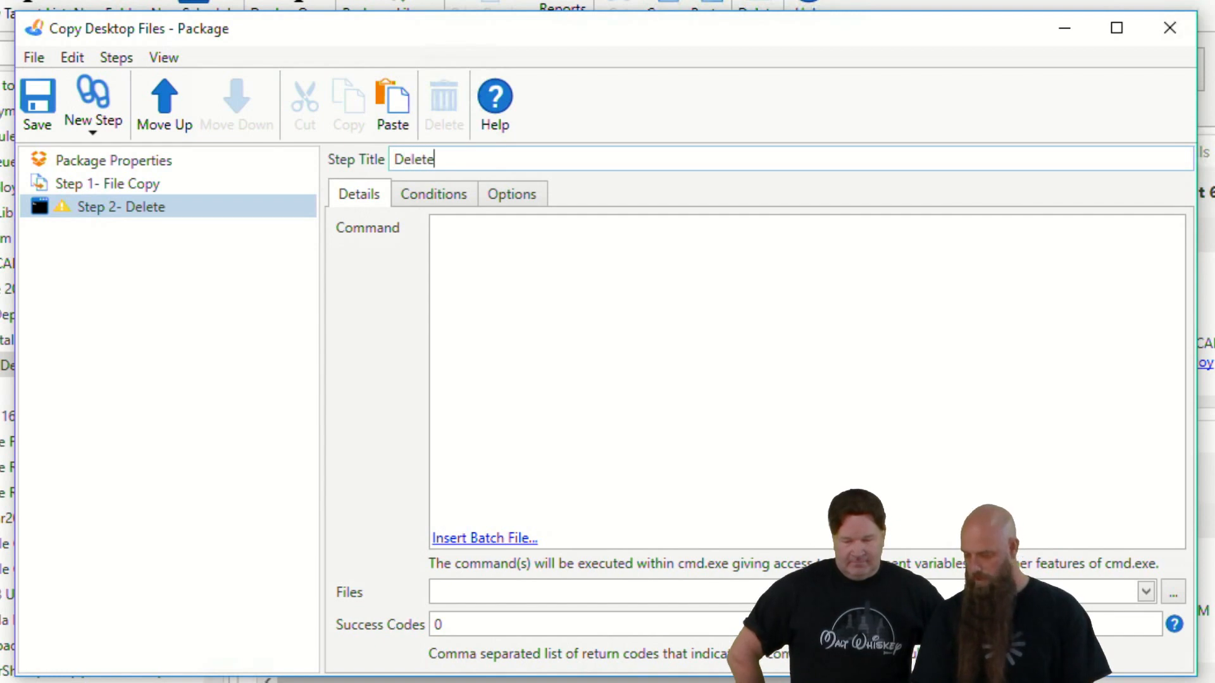
text( VLC)
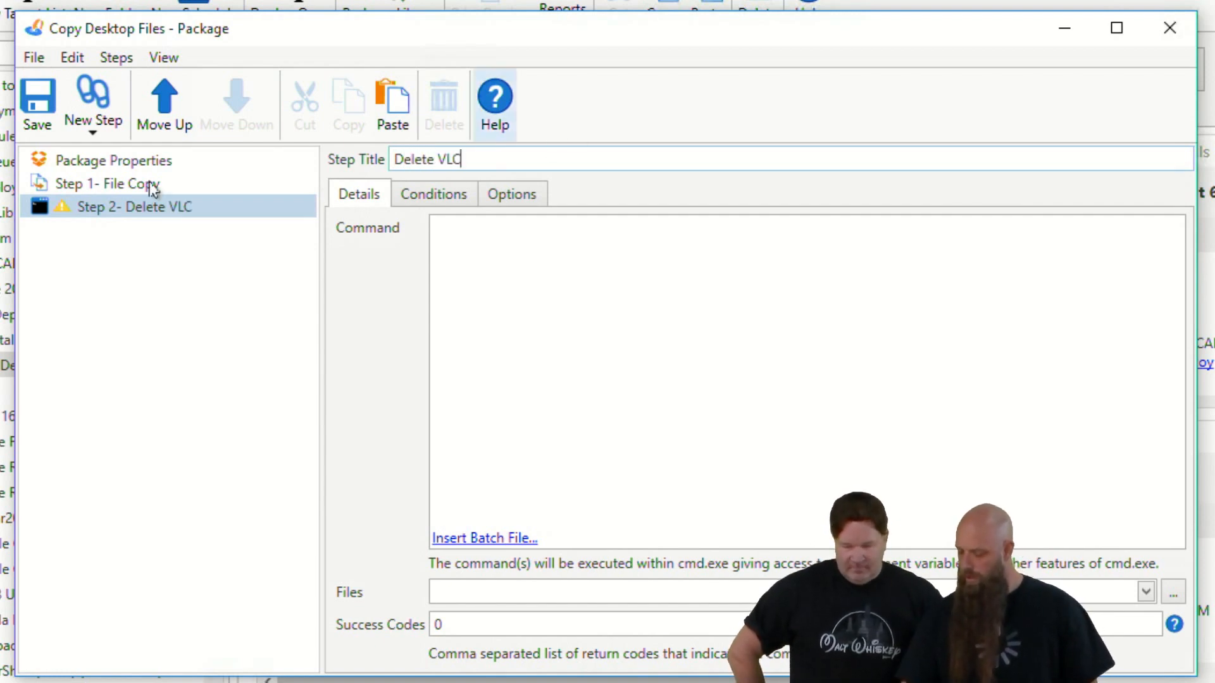
Step: Enter DEL %PUBLIC%\Desktop\VLC as the start of the Delete VLC step's command
click(517, 255)
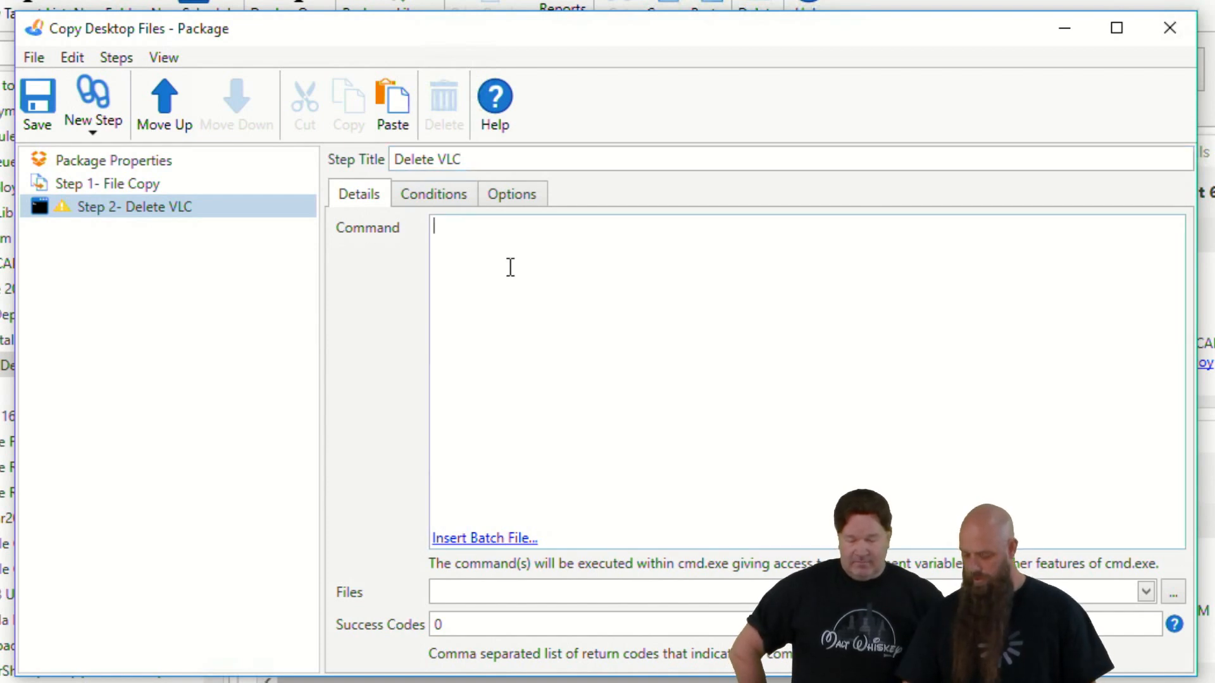
text(DEL)
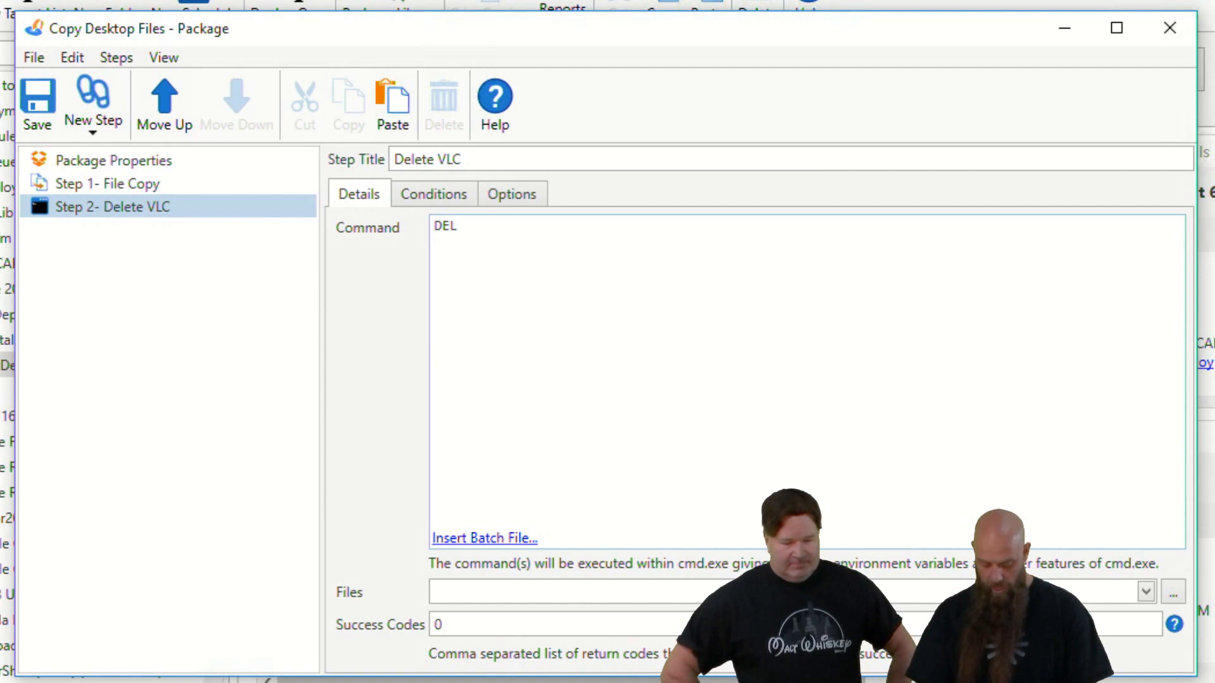
text( %P)
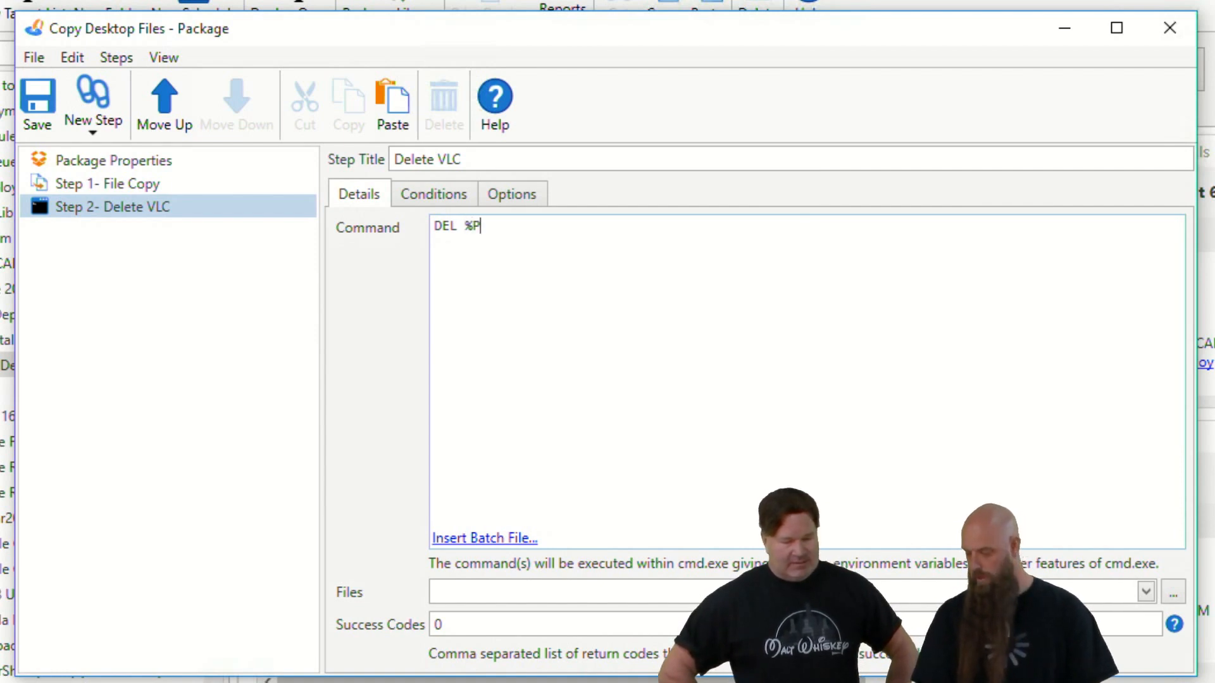
text(UBLIC%)
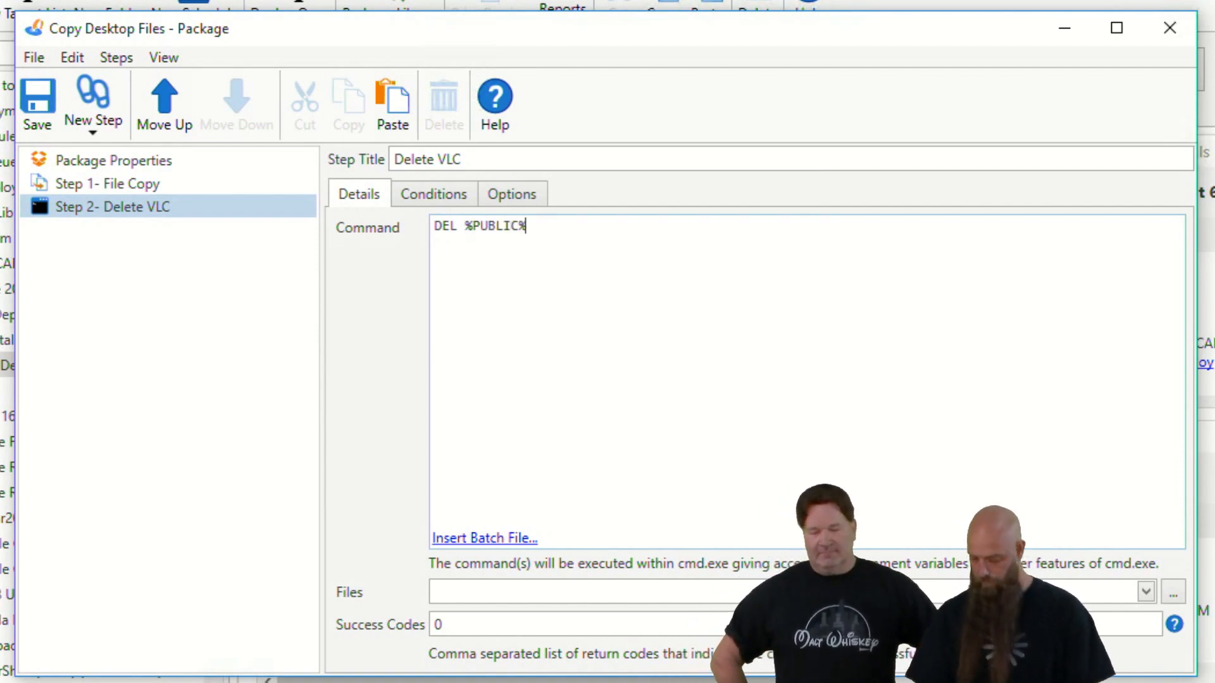
text(\Desk)
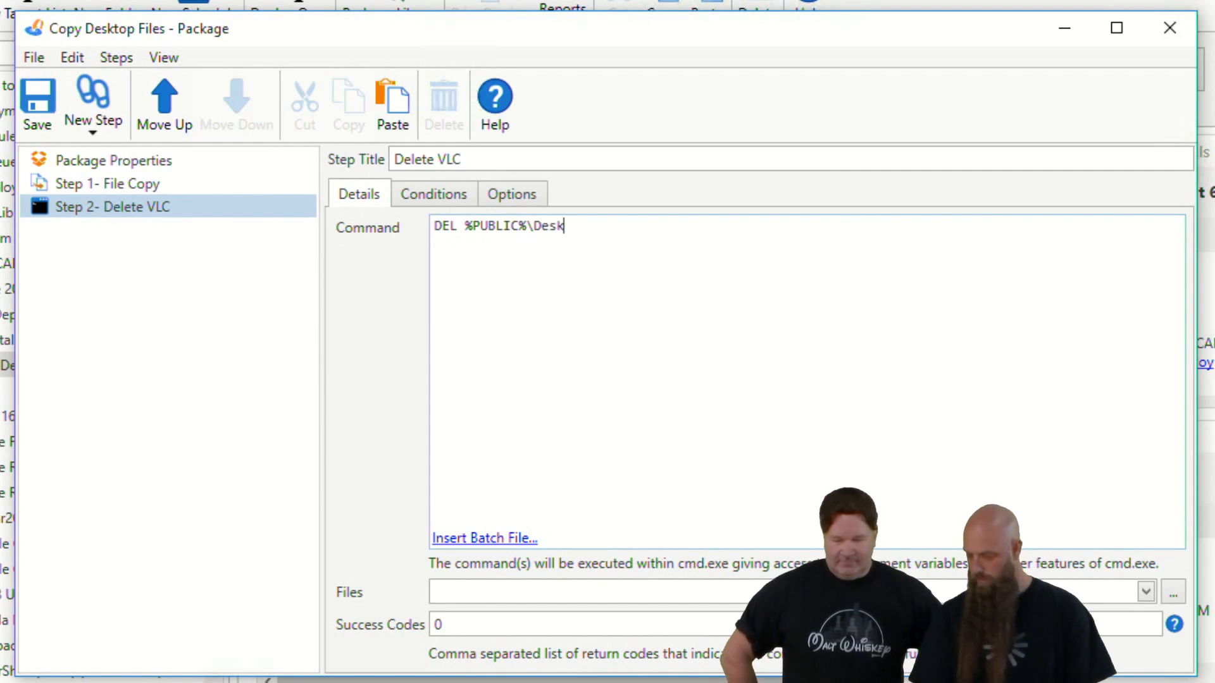
text(top\VLC)
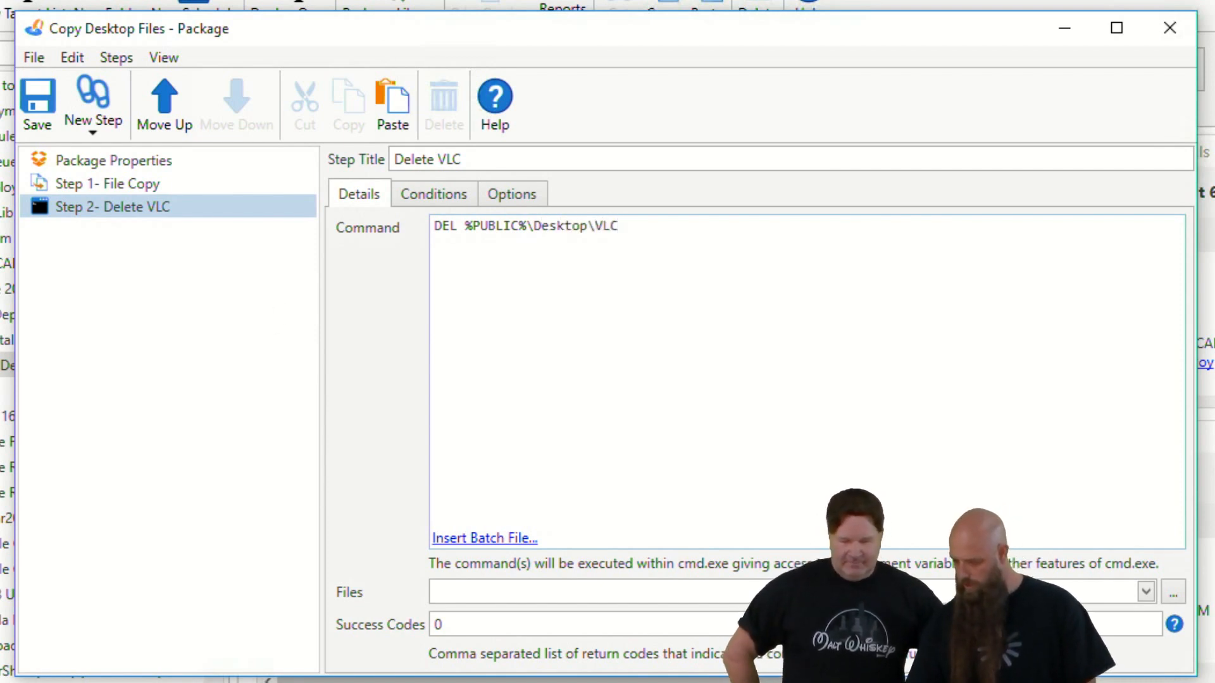
Step: Check the VLC shortcut's name on carla's desktop and complete the Delete VLC command as DEL %PUBLIC%\Desktop\VLC Media Player
key(alt+Tab)
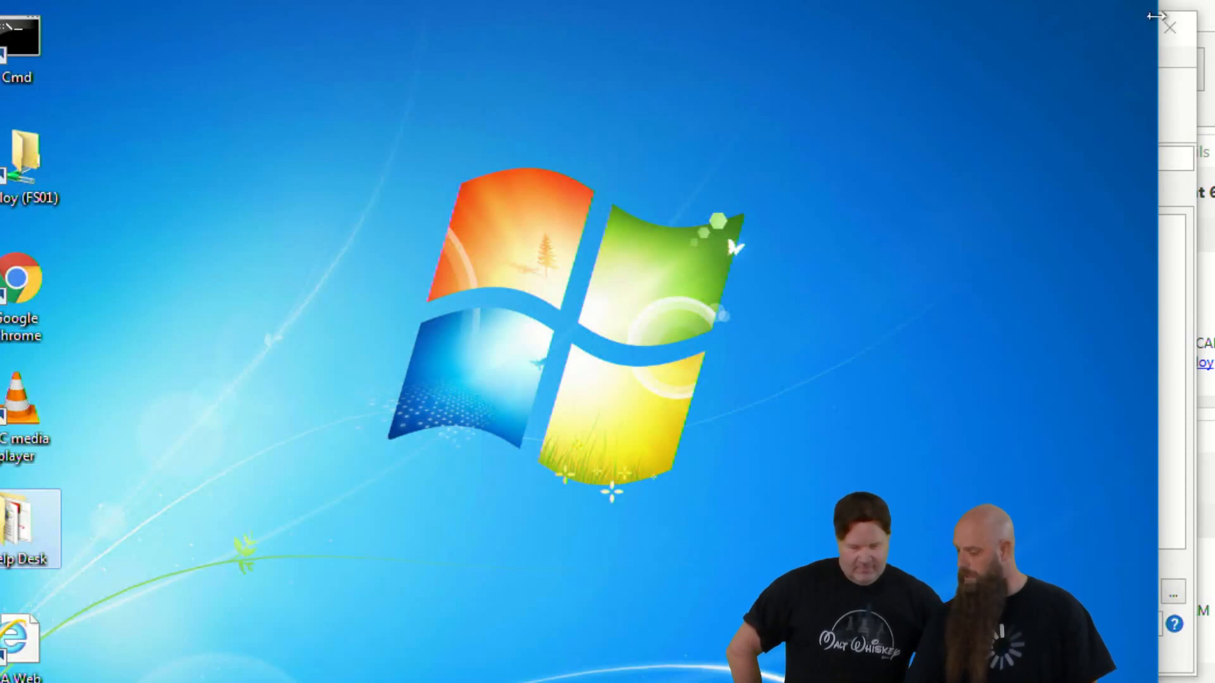
click(1182, 109)
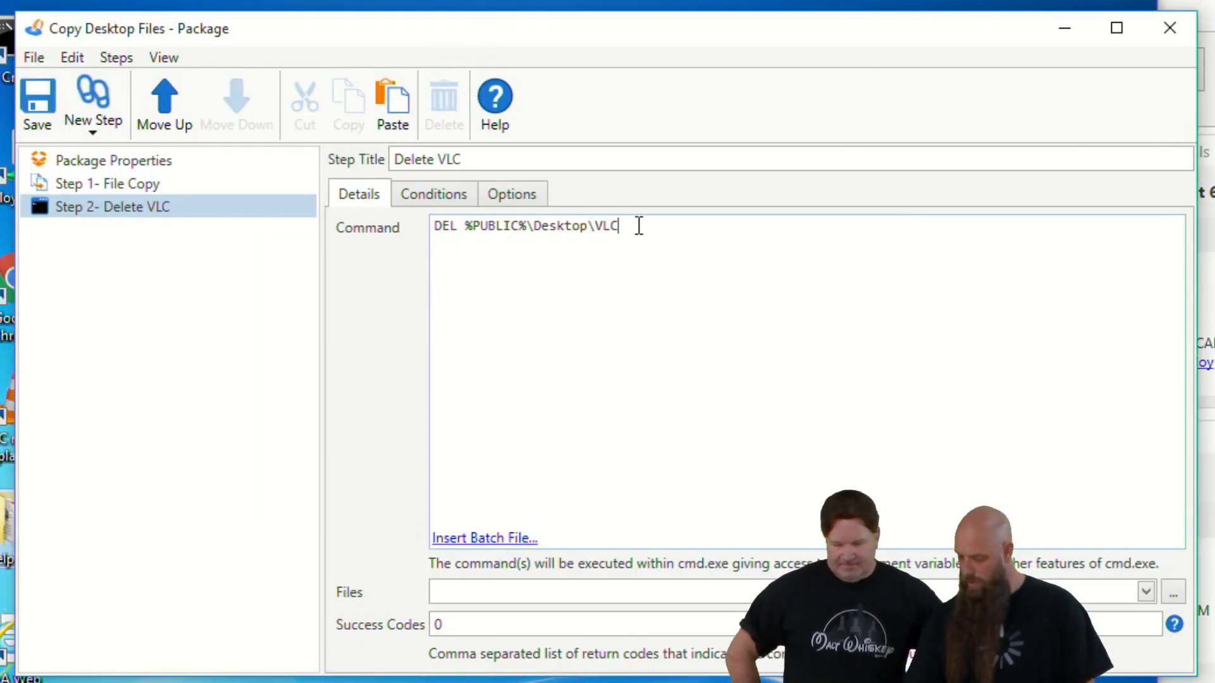
text(Me)
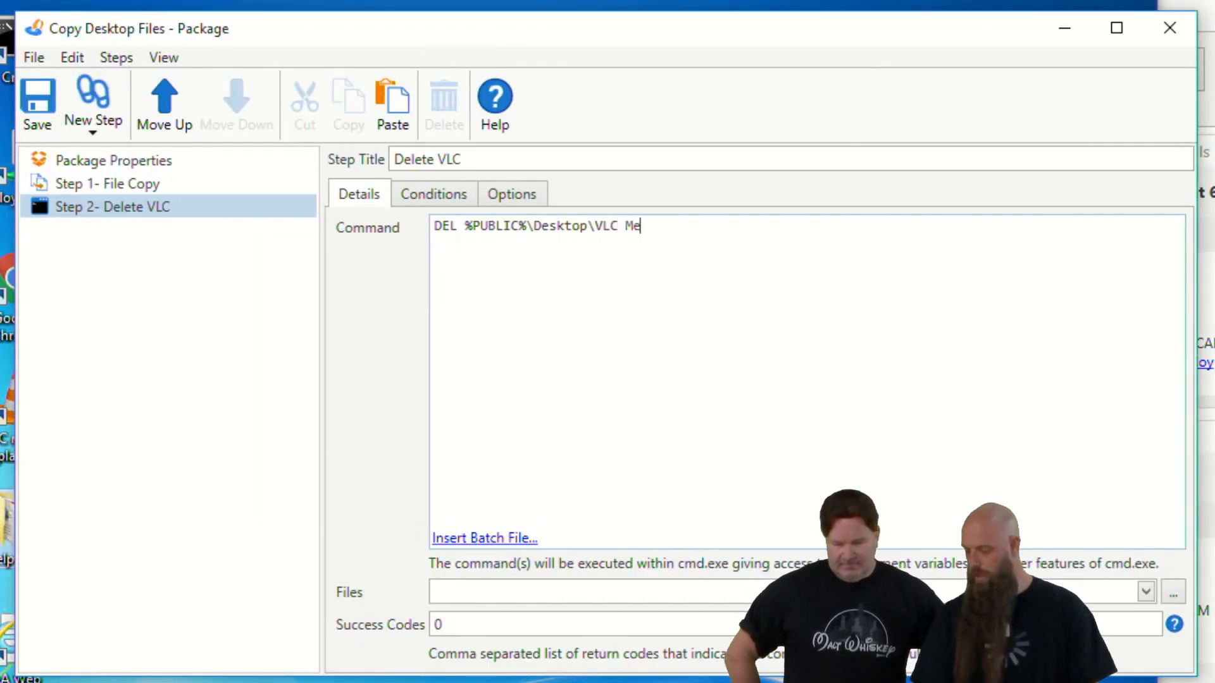
text(dia  Player)
key(BackSpace)
key(BackSpace)
key(BackSpace)
key(BackSpace)
key(BackSpace)
key(BackSpace)
key(BackSpace)
text(Player)
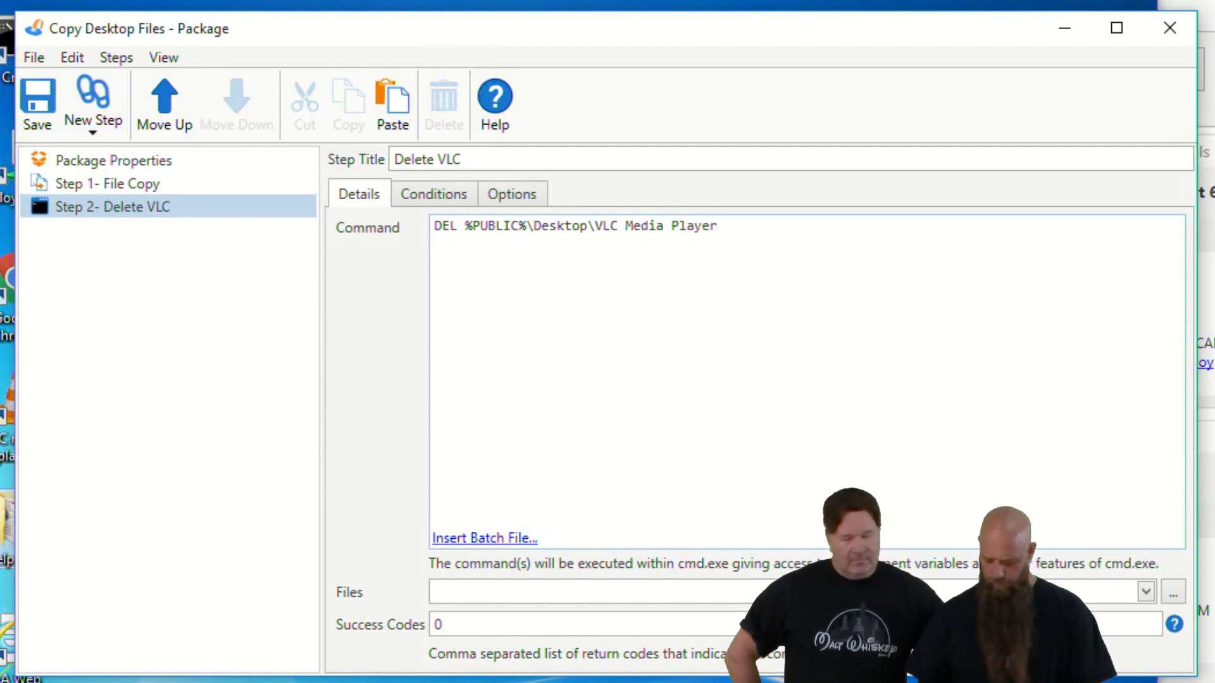
Step: Enclose the path in the command in double quotes, add the .lnk extension to the file name and start a switch after it
text(")
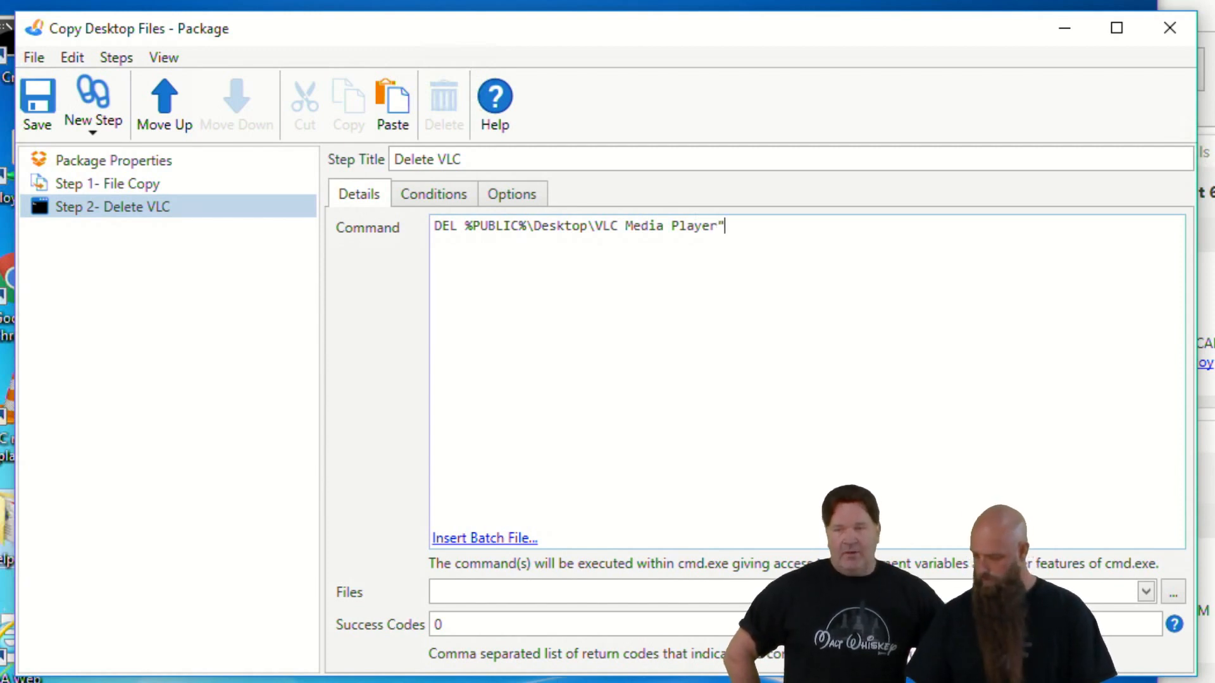
click(465, 226)
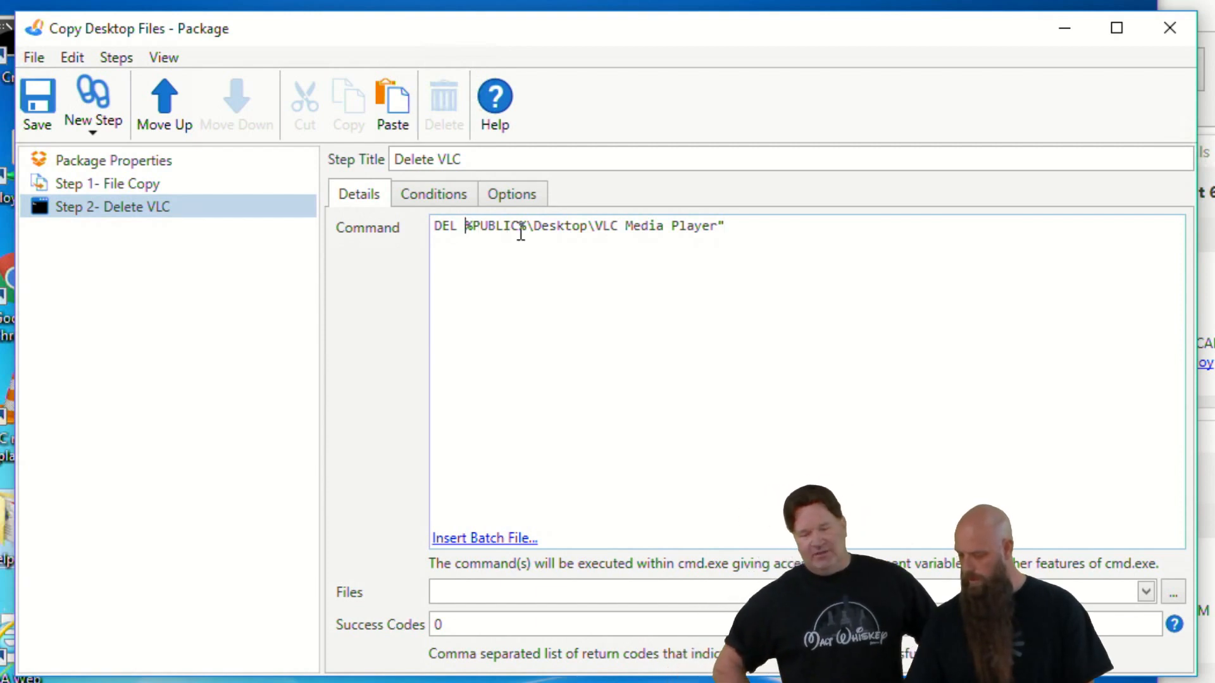
text(")
click(798, 238)
key(BackSpace)
key(Left)
text(.lnk)
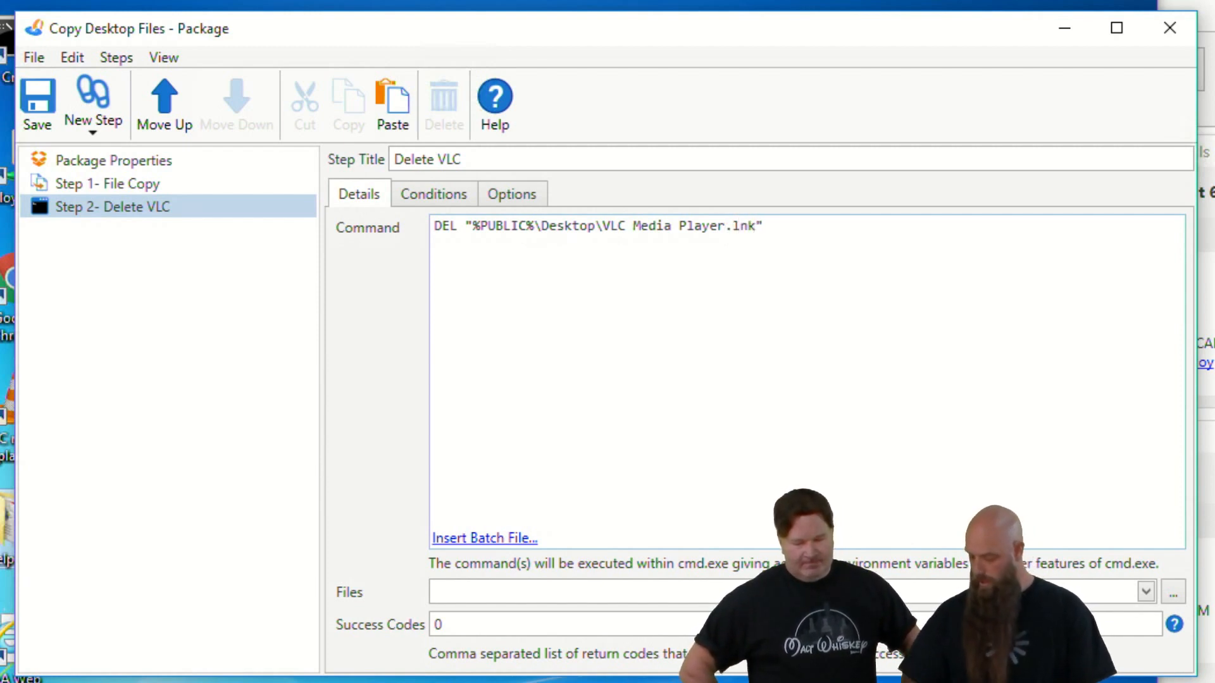
key(End)
text(/)
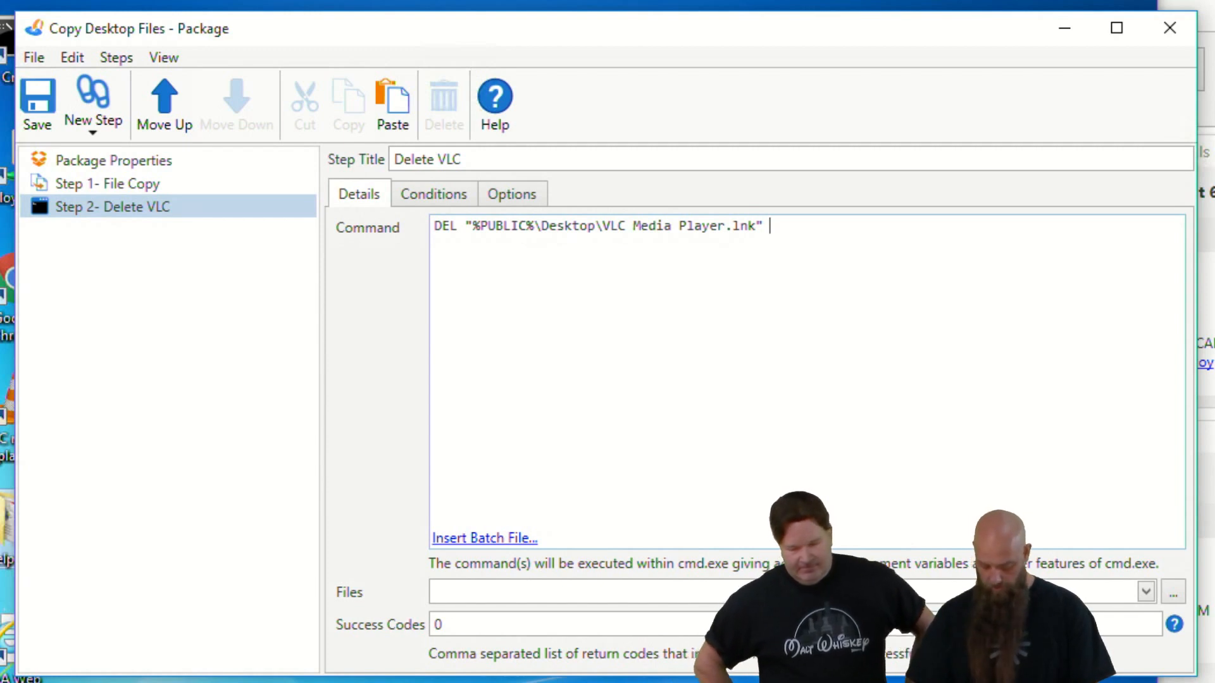
text(Y)
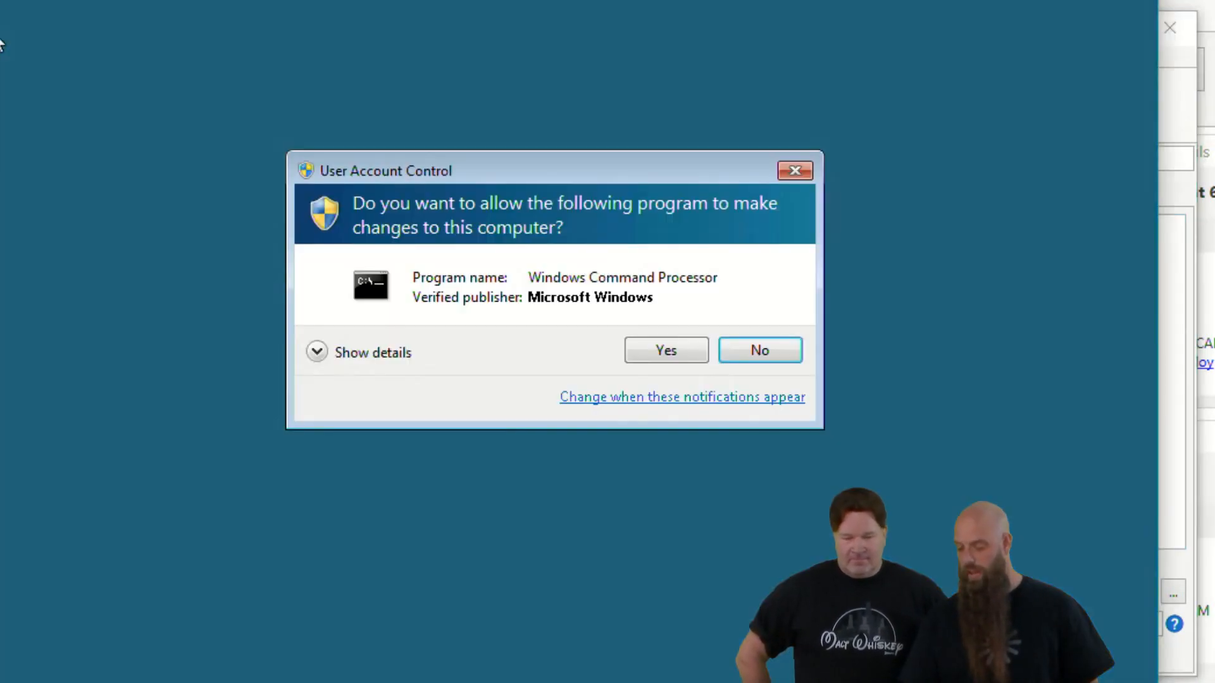
Step: Look up the DEL switches by running del /? in an elevated command prompt on carla, and minimize the prompt
click(651, 350)
text(d)
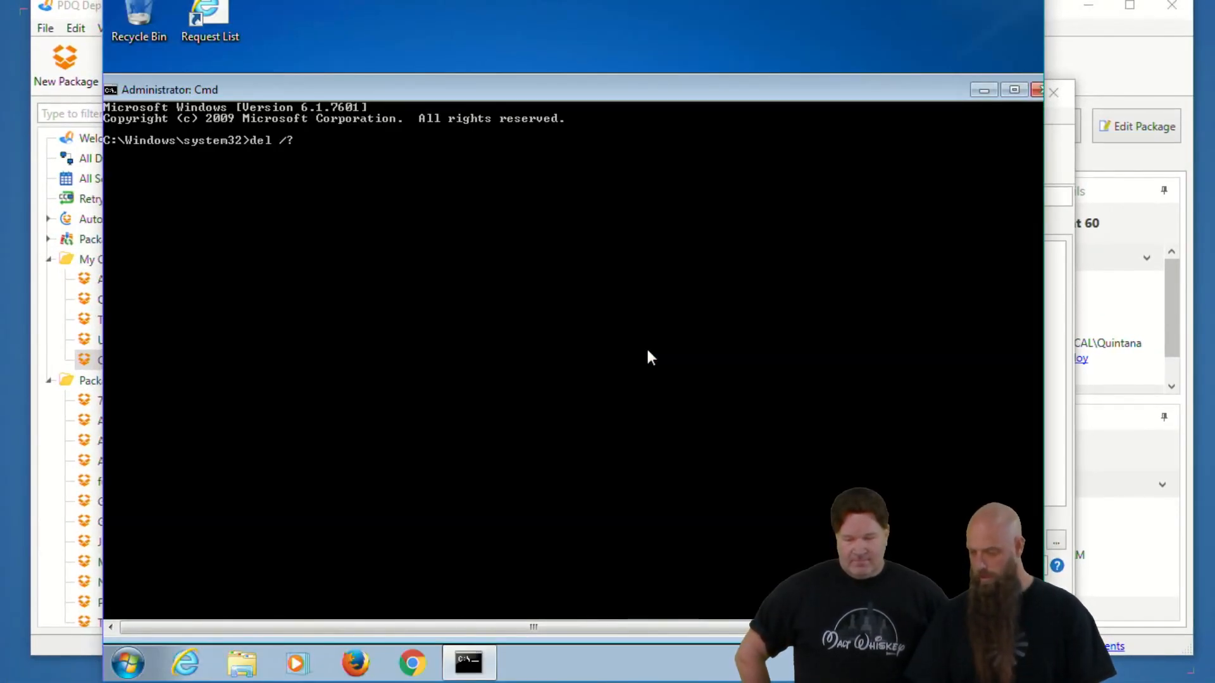
key(Return)
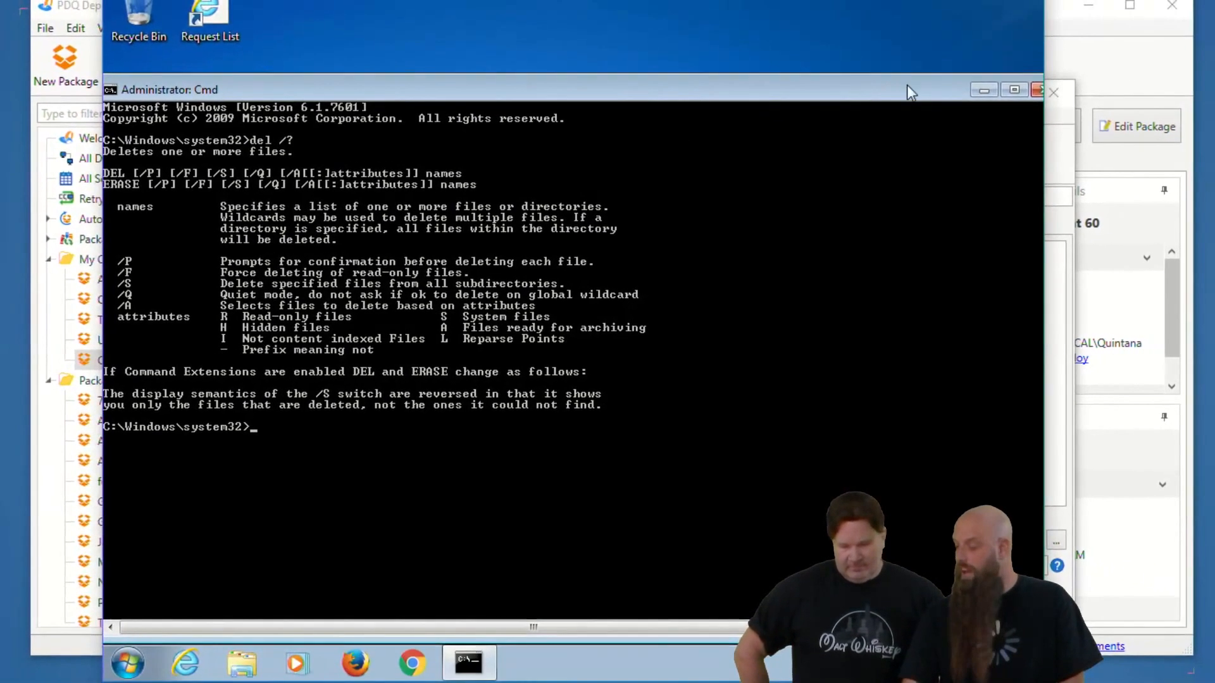
click(994, 83)
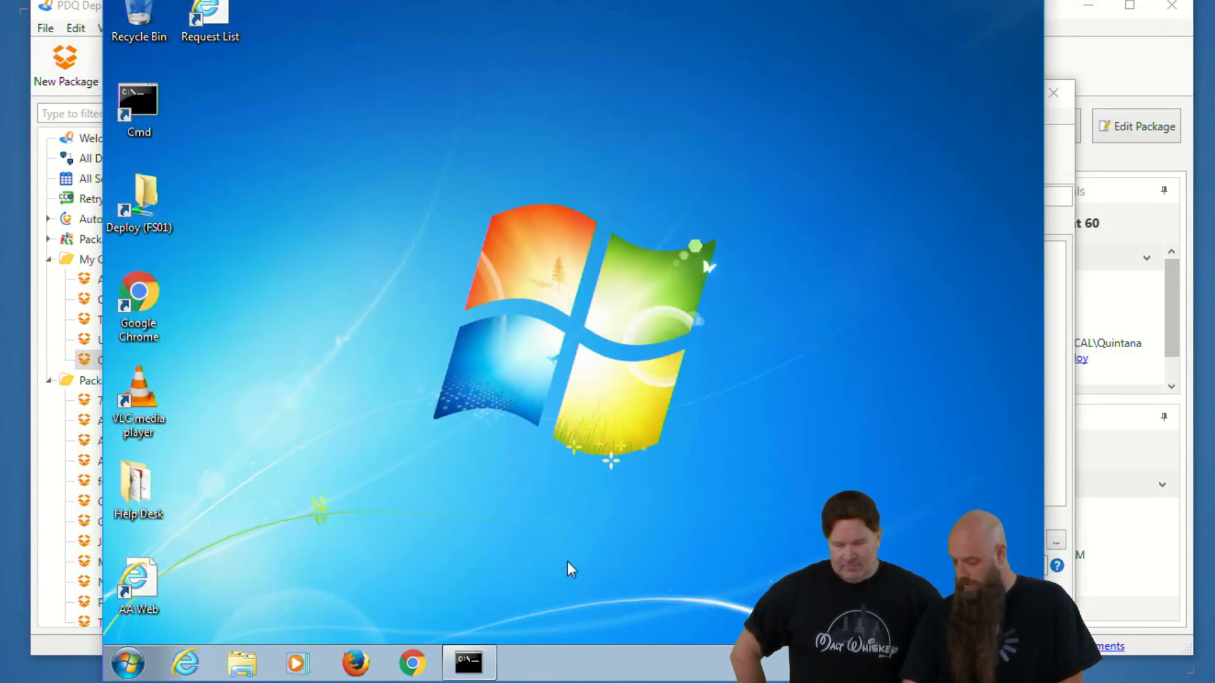
Step: Finish the Delete VLC command with the /F switch, and save and close the package
click(1060, 152)
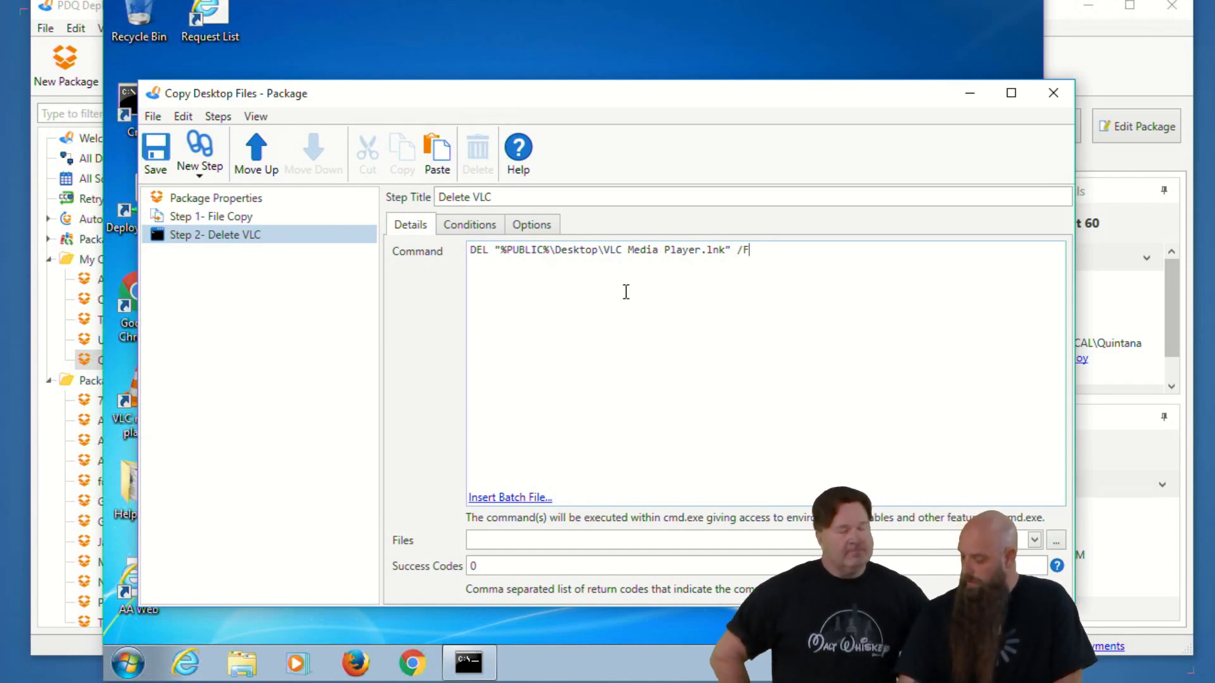
click(145, 163)
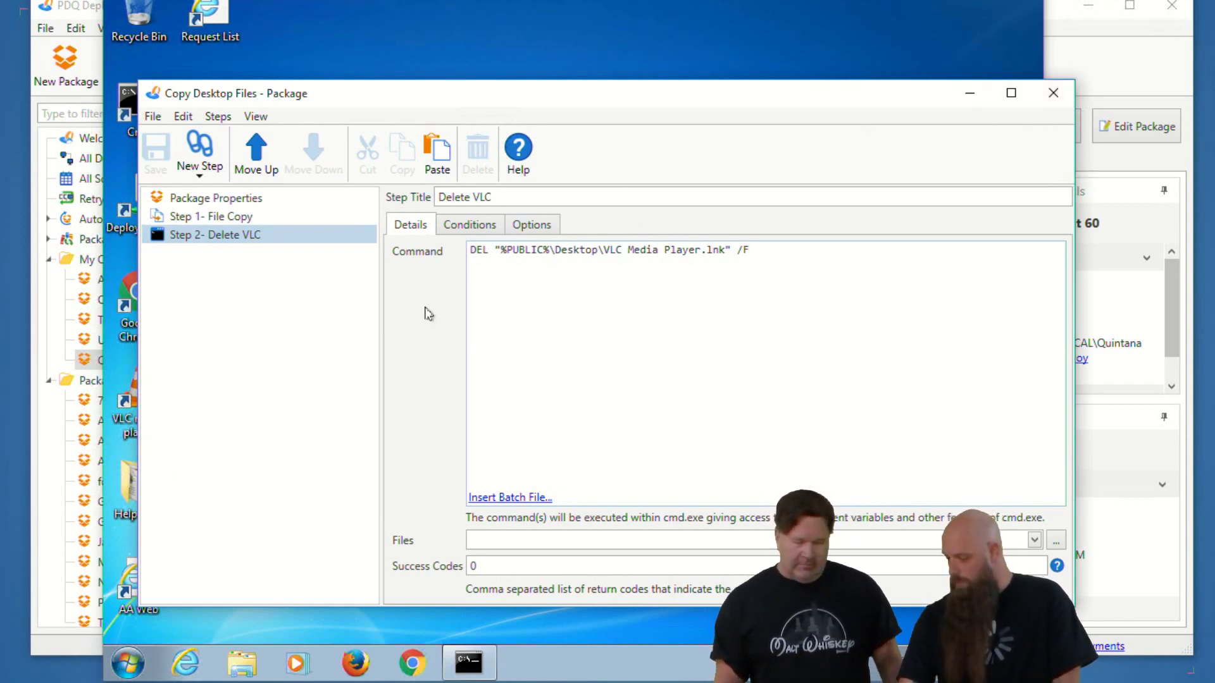
click(1053, 95)
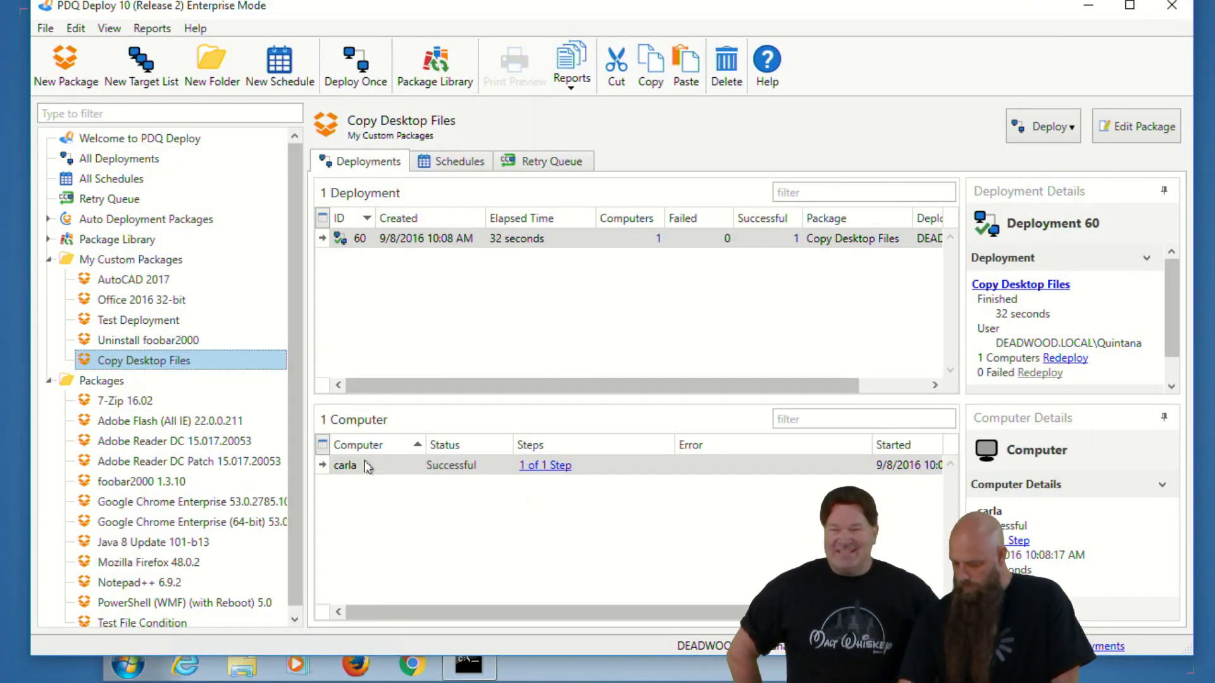
Step: Redeploy the Copy Desktop Files package to the carla computer
right_click(367, 466)
click(425, 503)
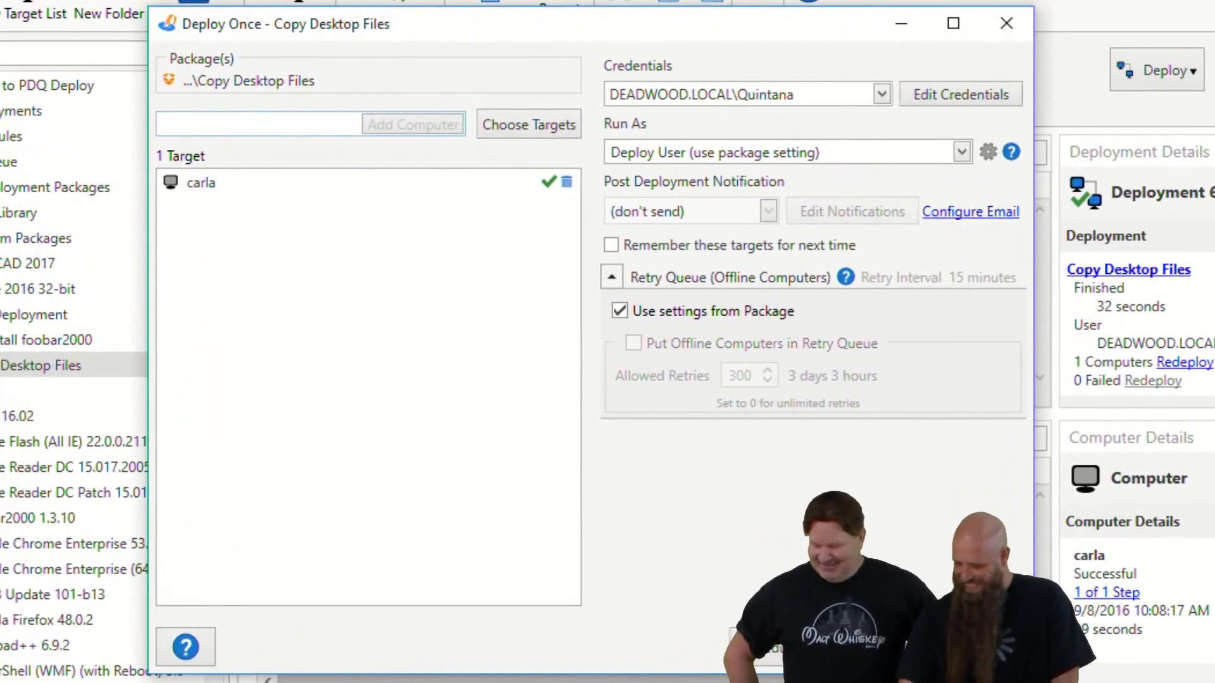
click(876, 647)
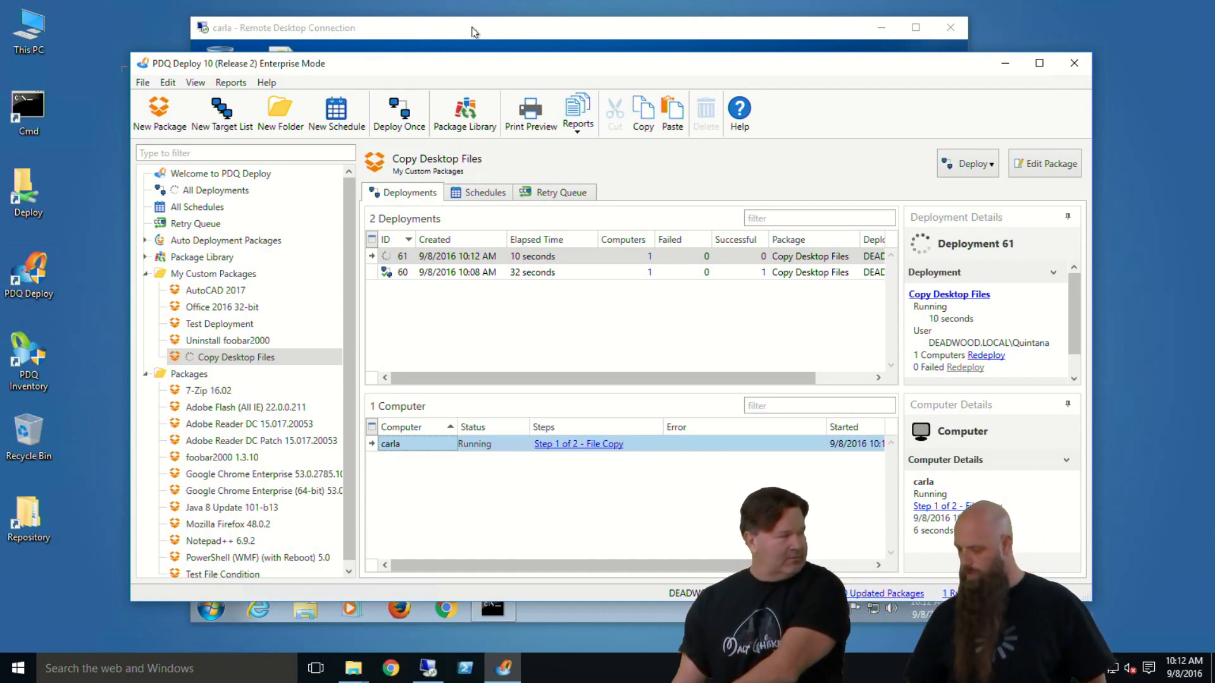
Step: Switch to carla's Remote Desktop session, review the DEL help once more and inspect the desktop for the VLC shortcut
click(474, 31)
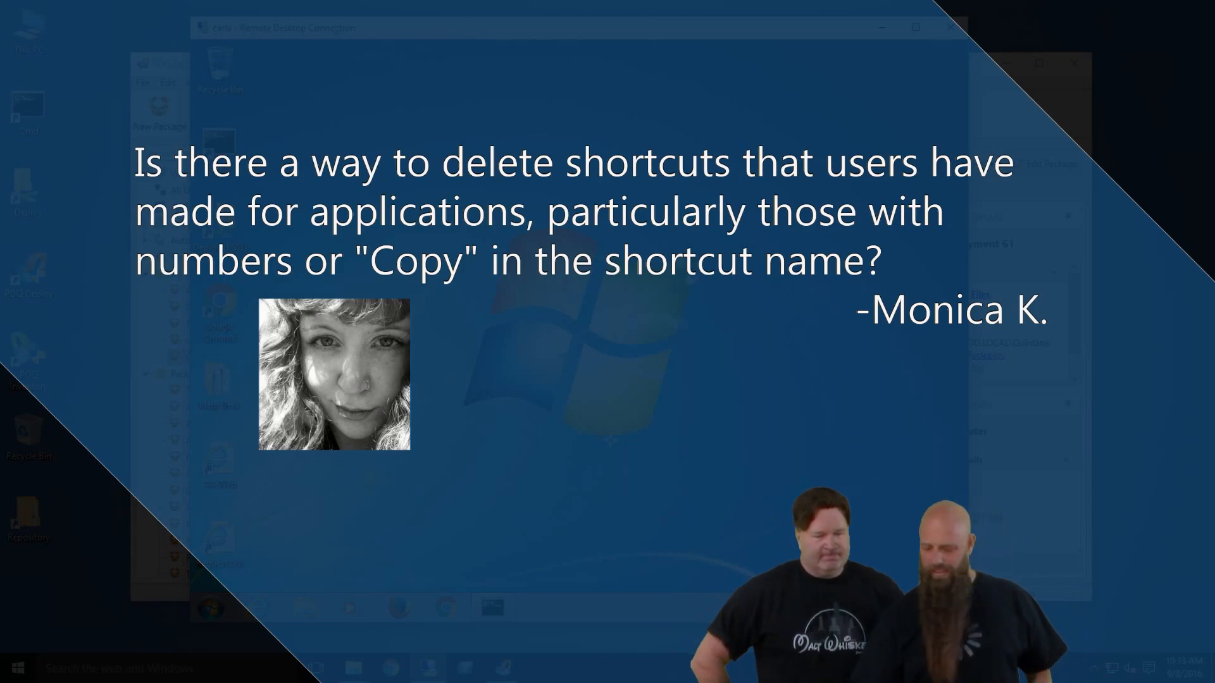
click(496, 609)
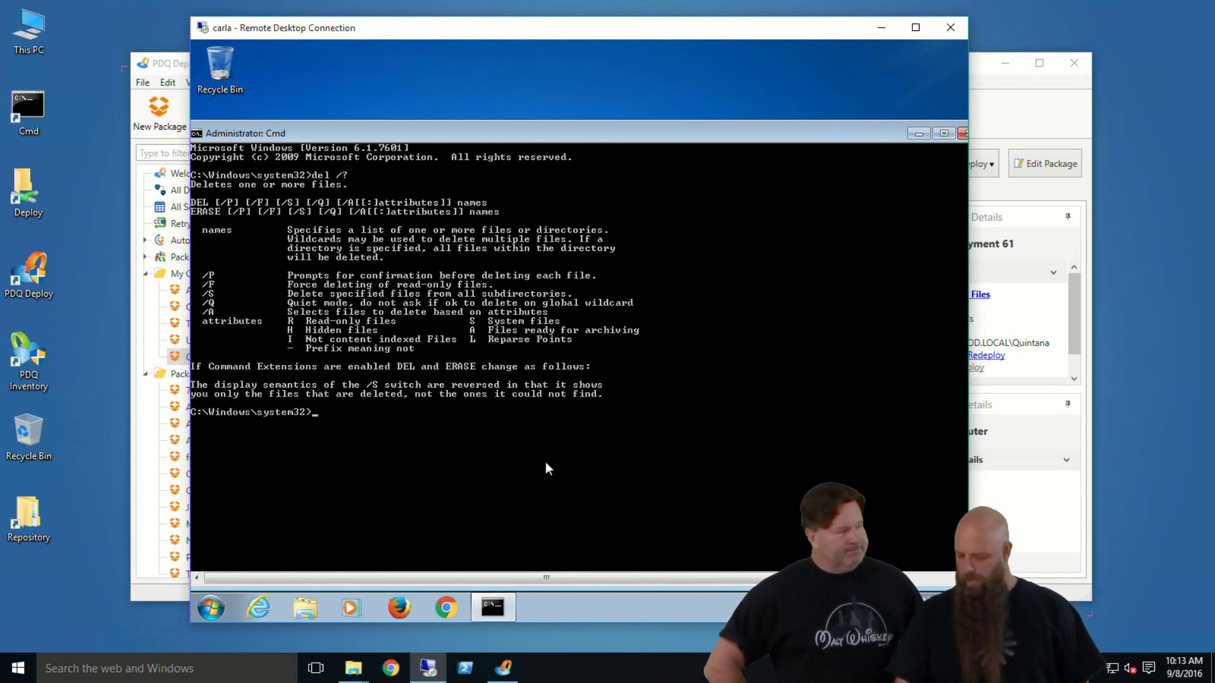
click(362, 63)
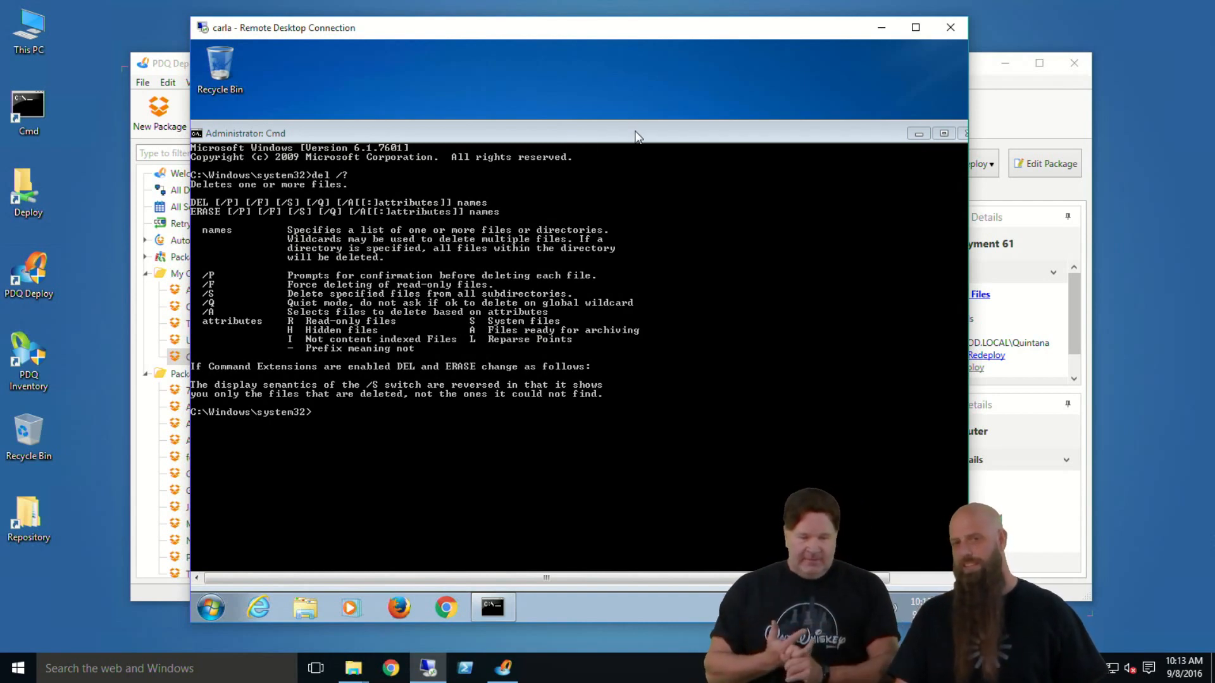
click(918, 134)
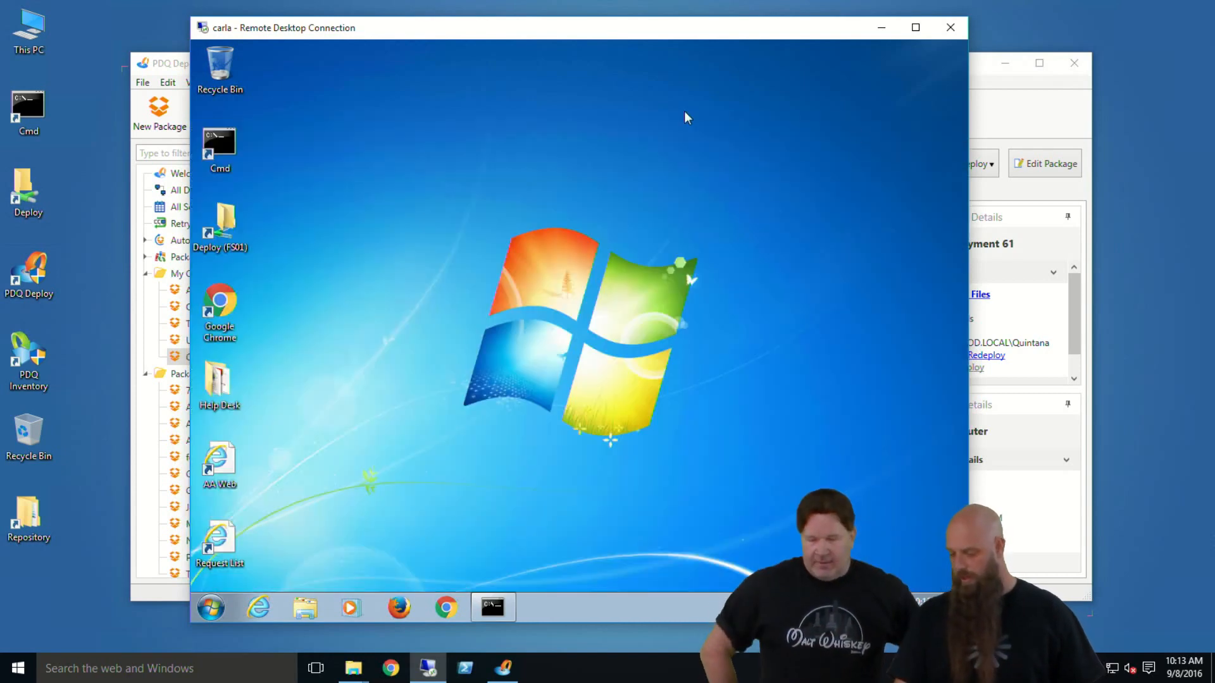
click(217, 609)
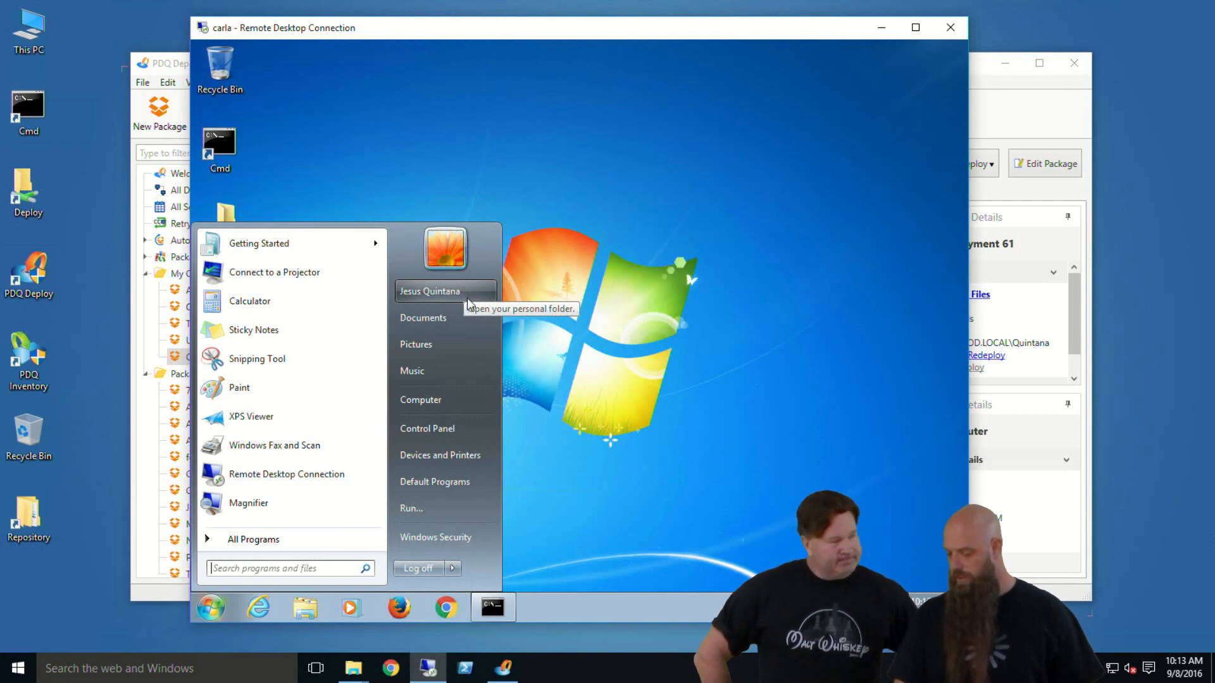
click(609, 220)
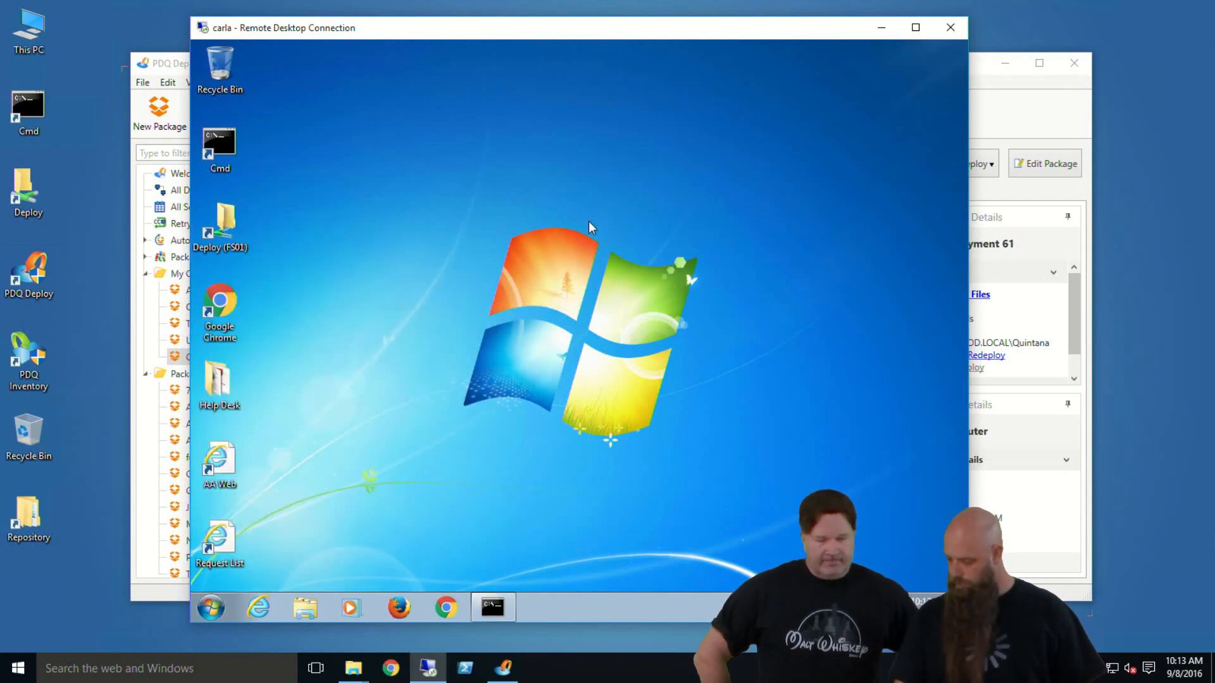
Step: Start creating a new shortcut on carla's desktop
right_click(431, 226)
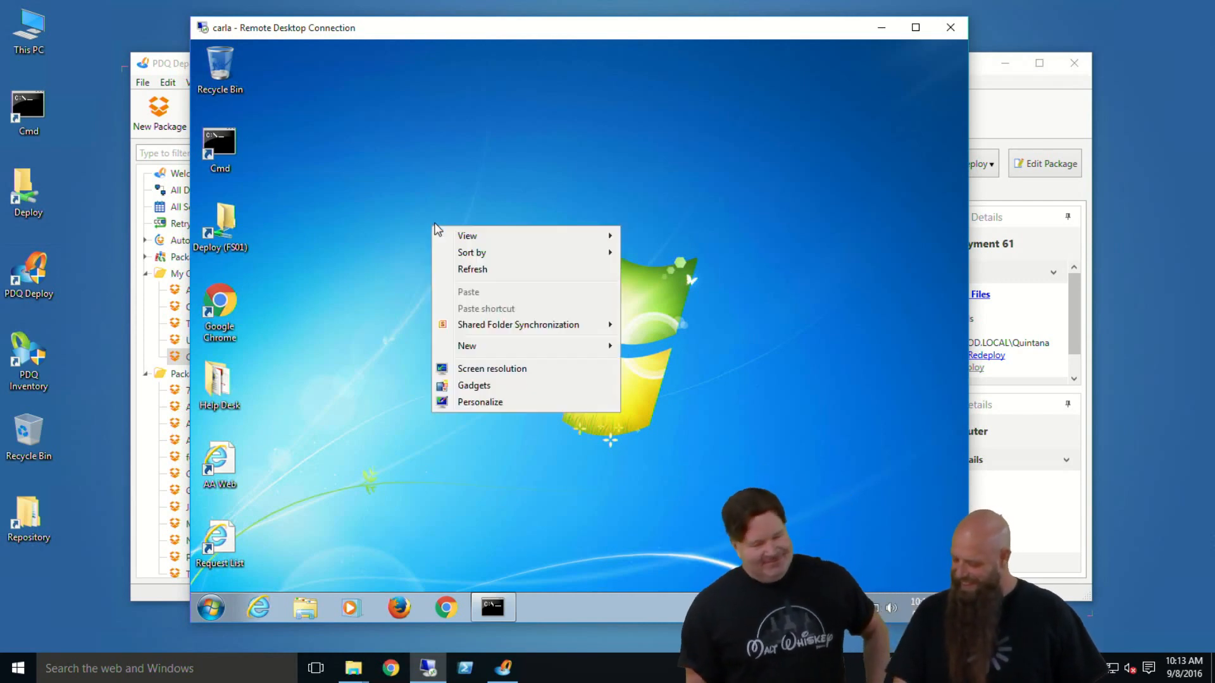
mouse_move(486, 354)
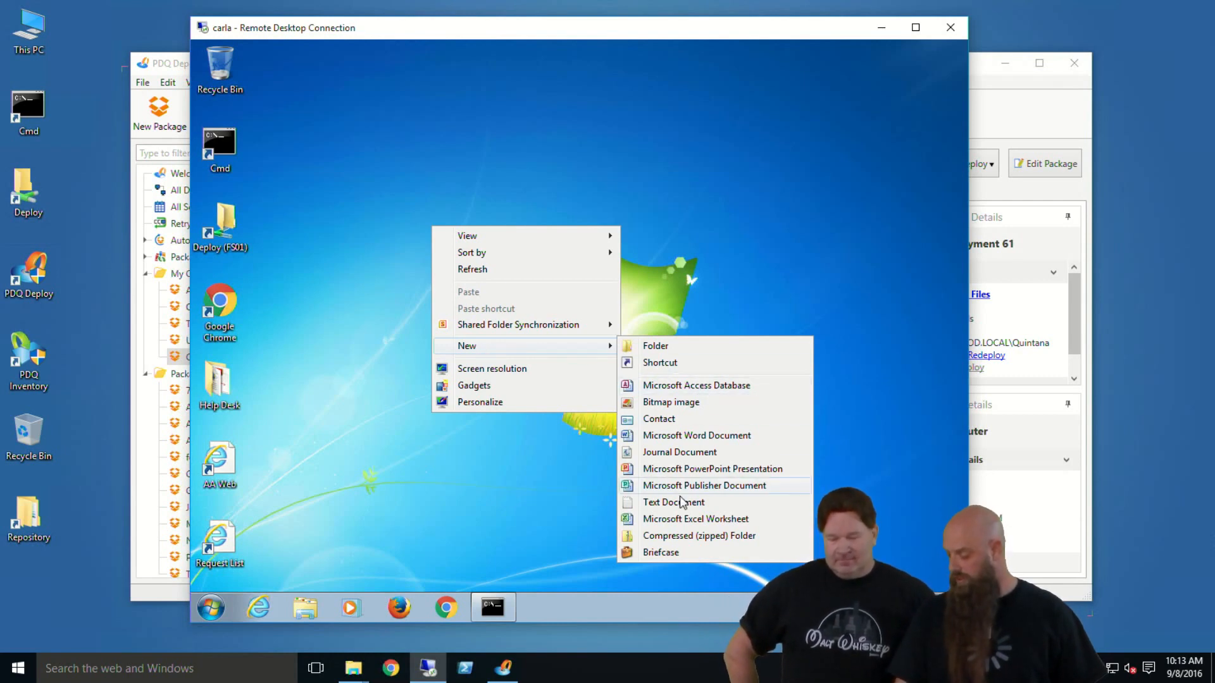
click(656, 364)
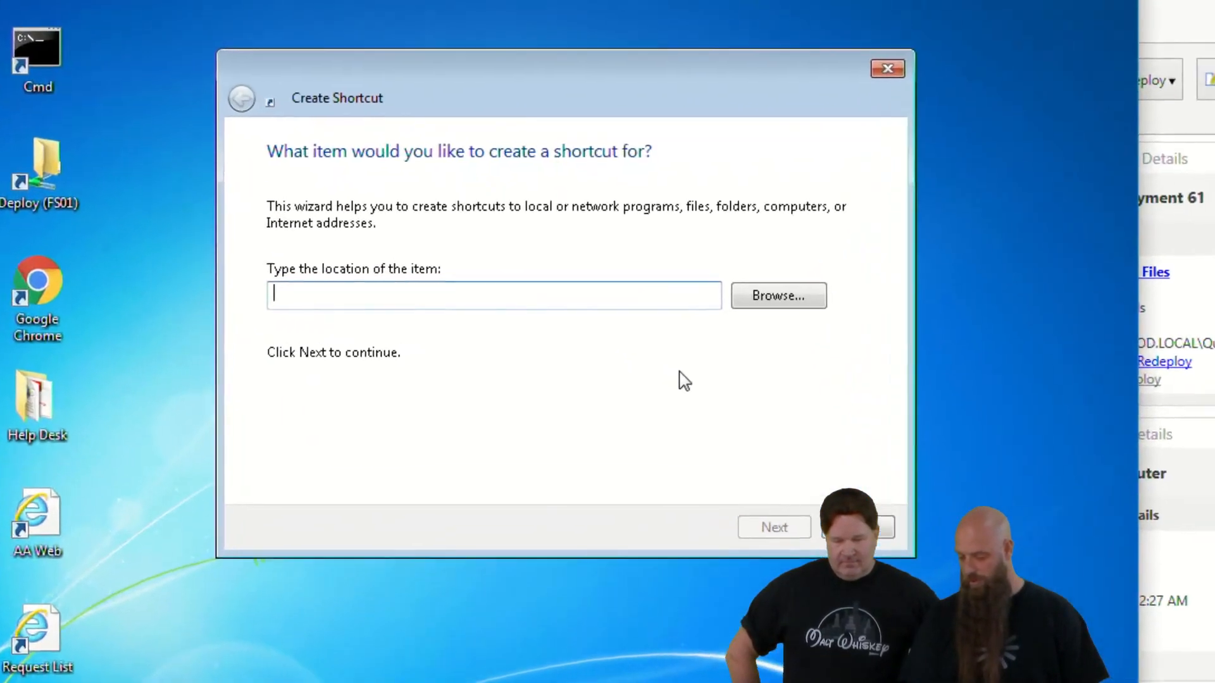
text(notepad)
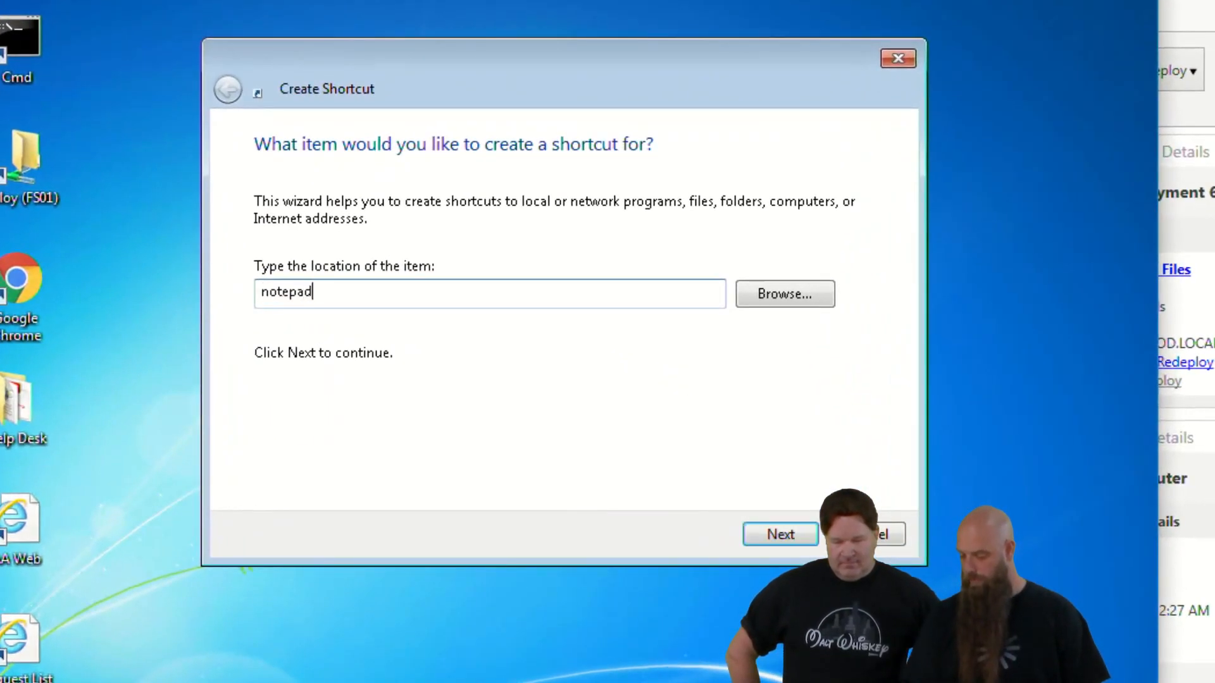
key(BackSpace)
key(BackSpace)
key(BackSpace)
key(BackSpace)
key(BackSpace)
key(BackSpace)
key(BackSpace)
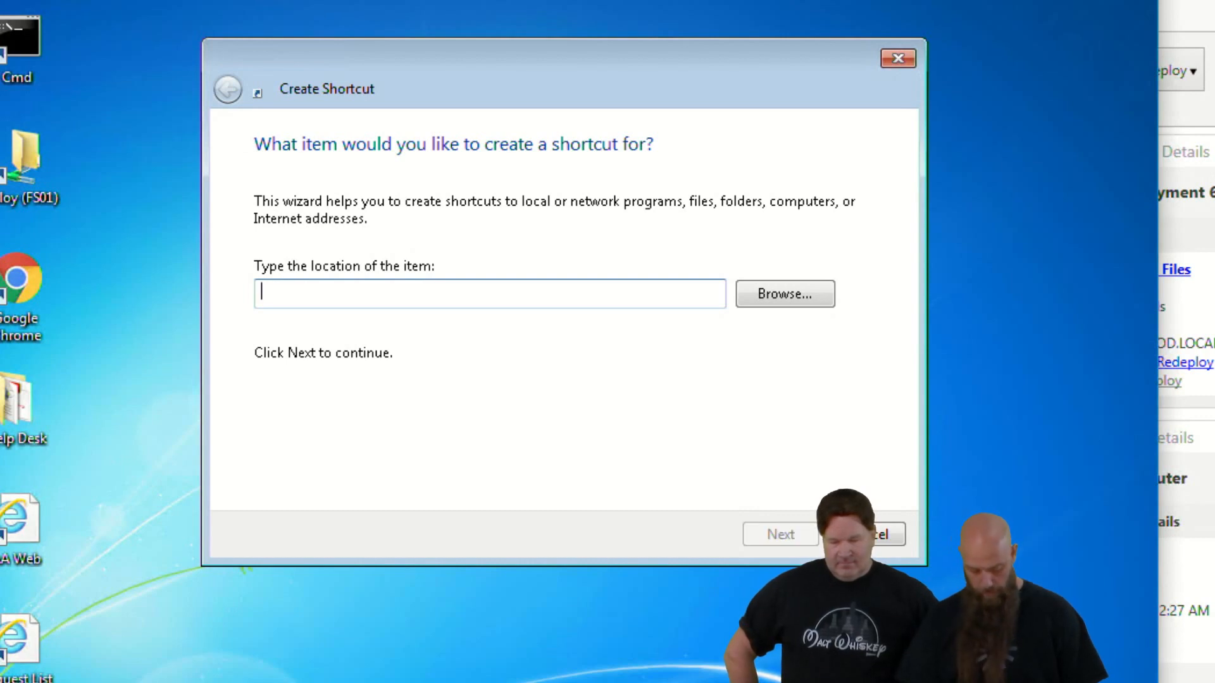
Step: Set the shortcut's location to %systemroot%\system32\notepad.exe and create it with the name notepad.exe
text(%system)
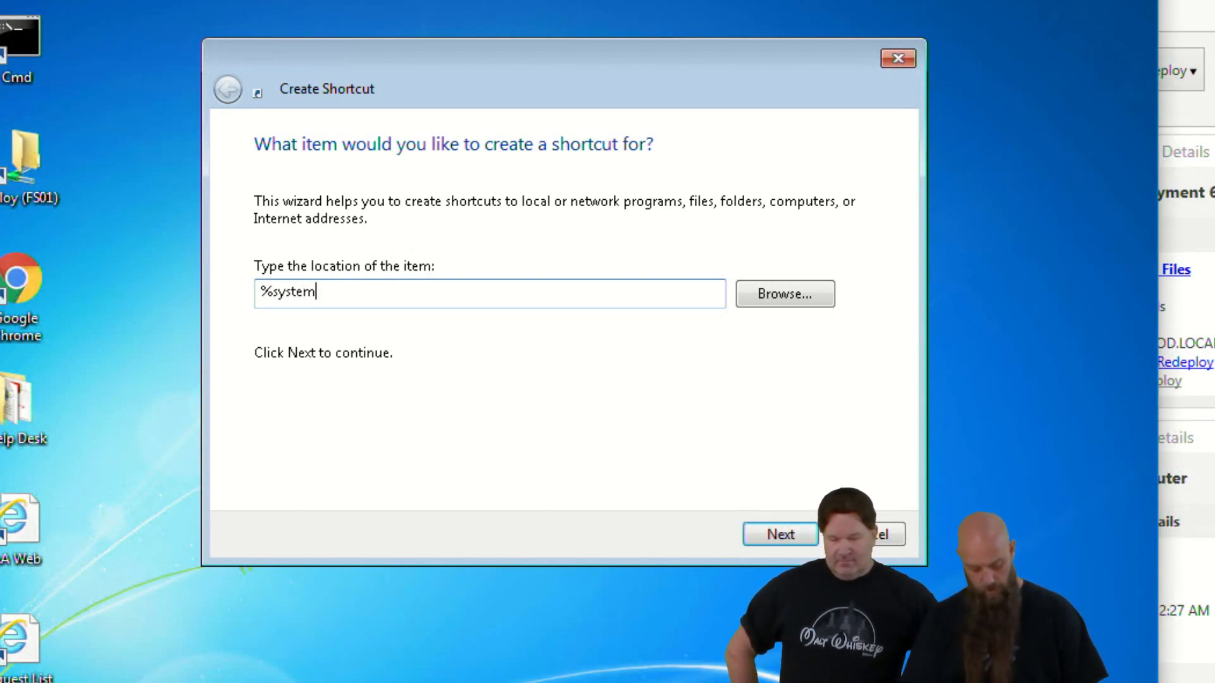
text(derive)
key(BackSpace)
key(BackSpace)
key(BackSpace)
key(BackSpace)
key(BackSpace)
key(BackSpace)
text(root%\)
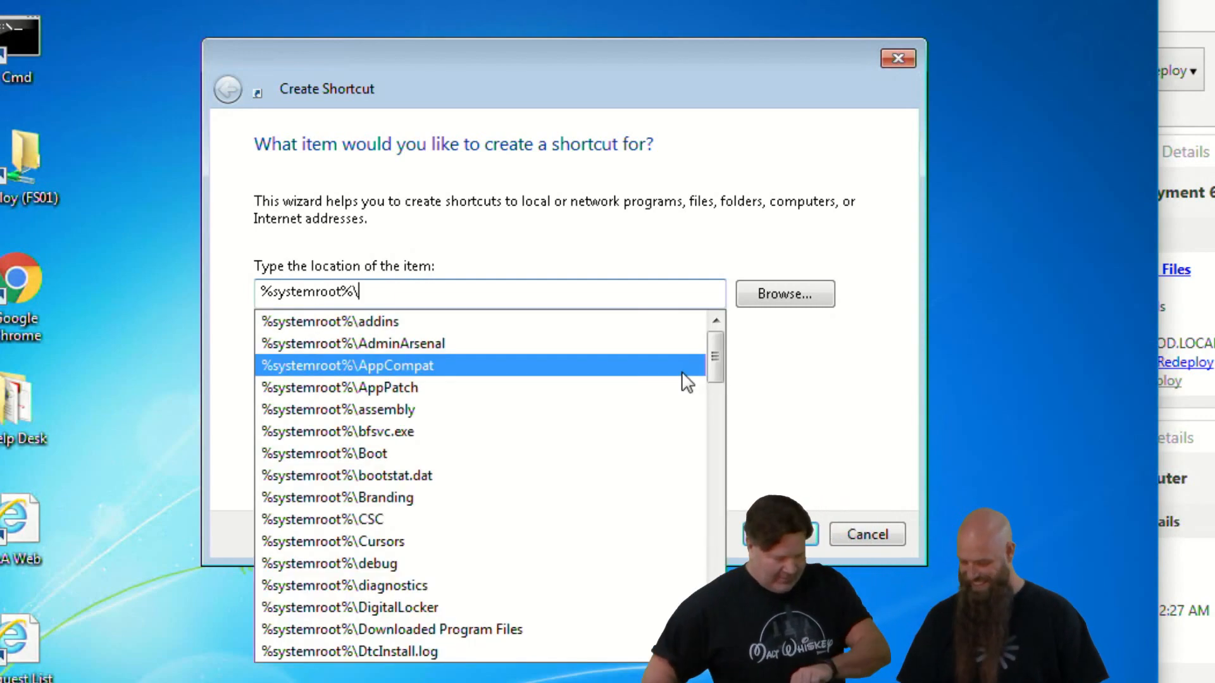
text(system)
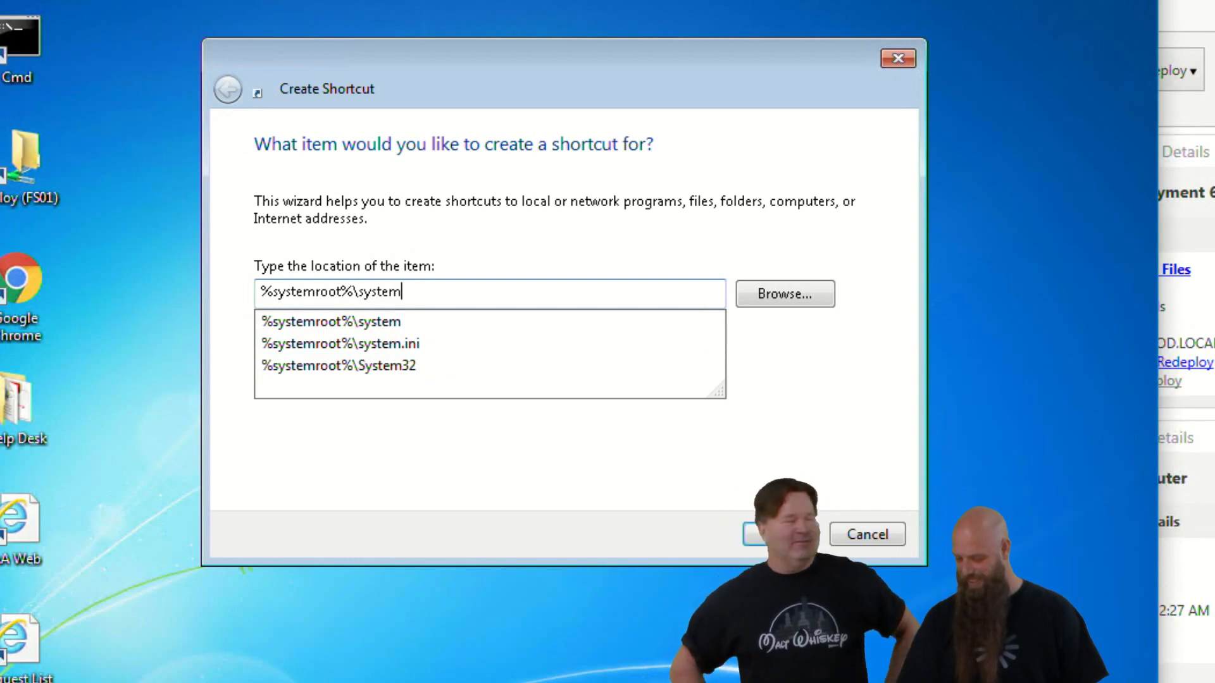
text(32 ote)
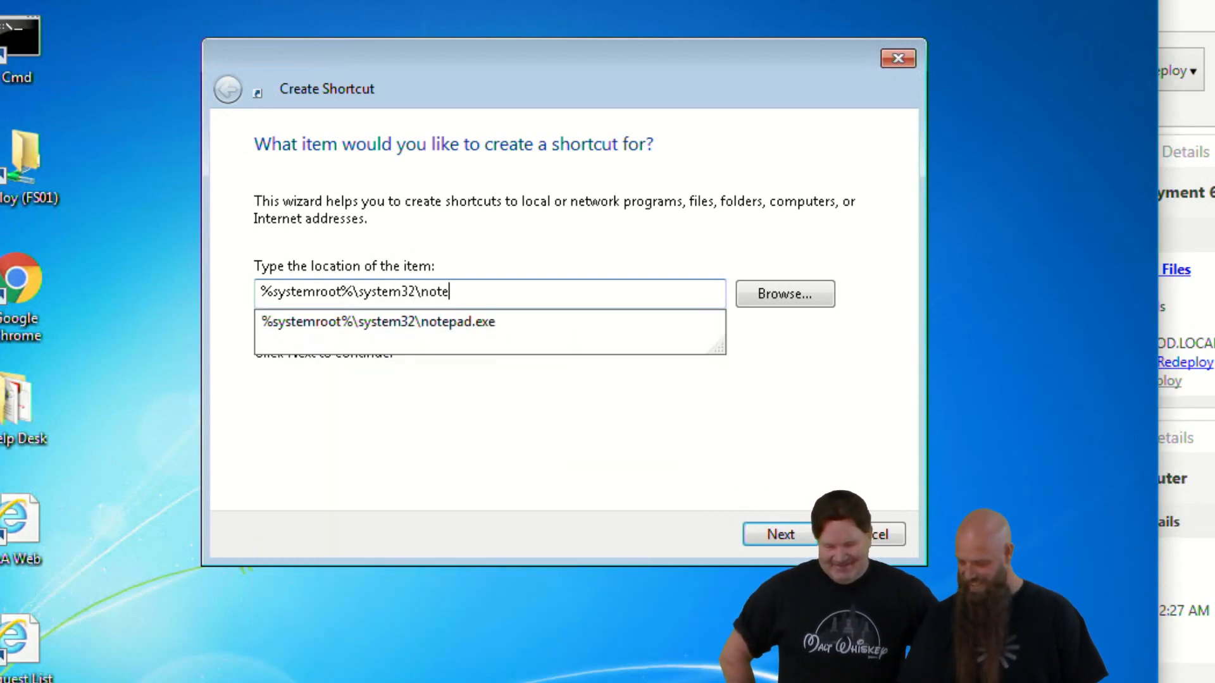
key(Down)
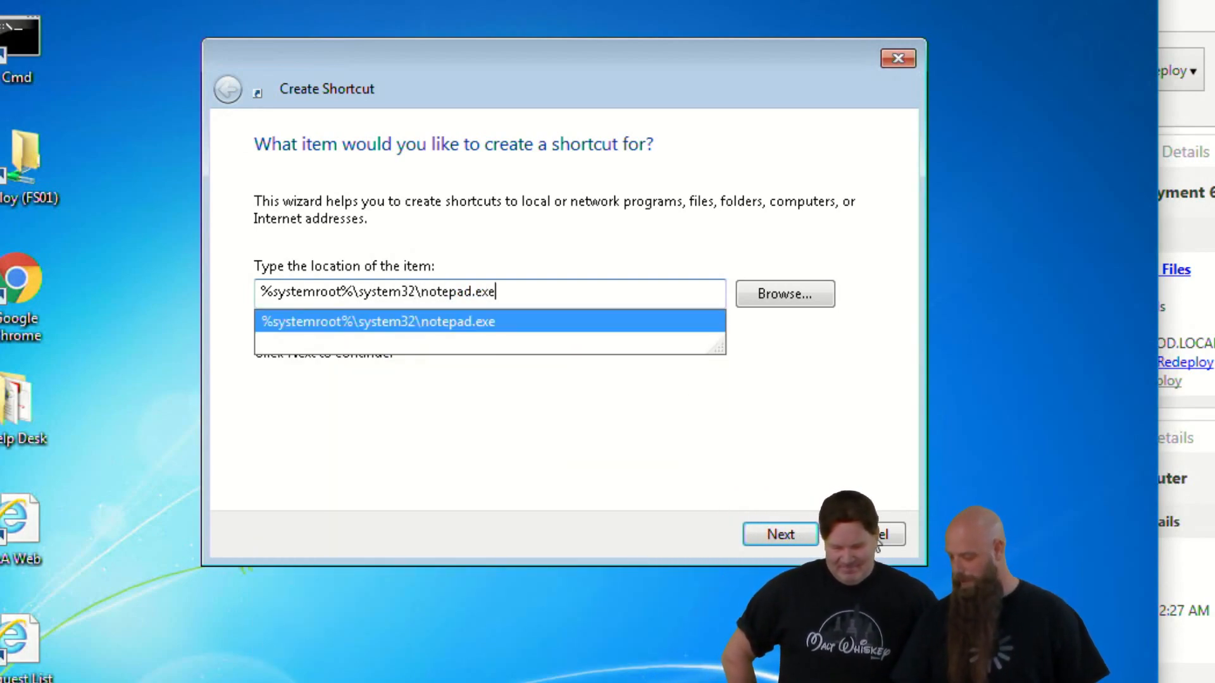
click(765, 534)
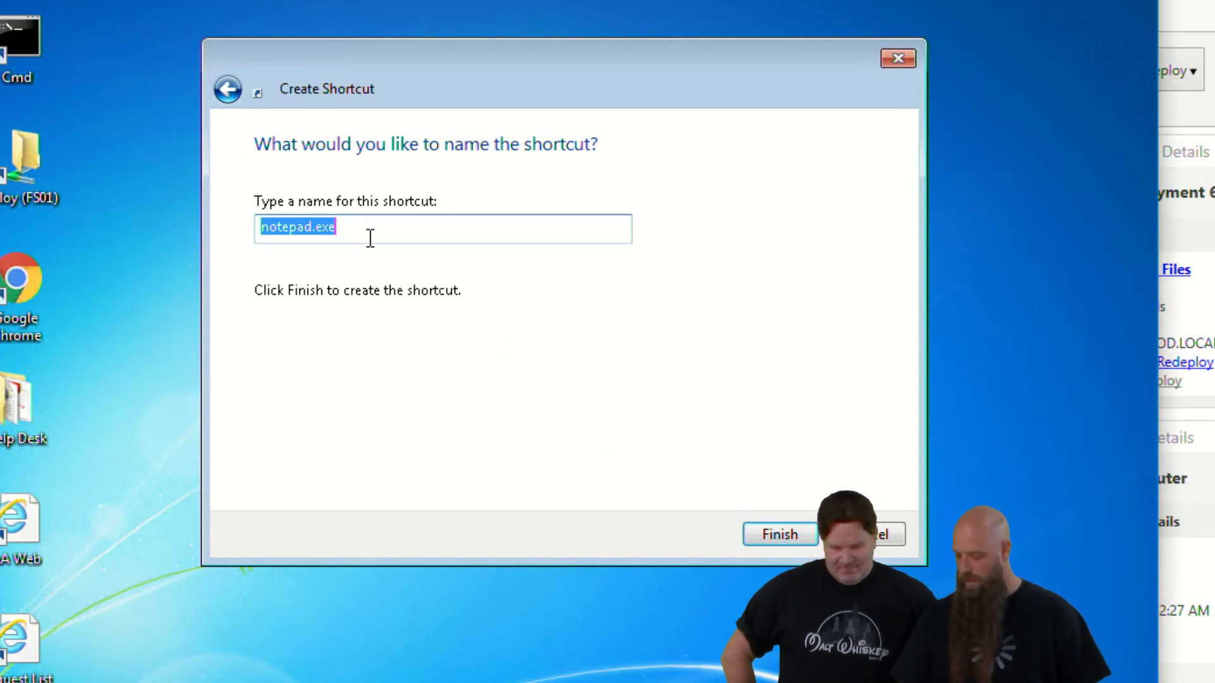
click(782, 534)
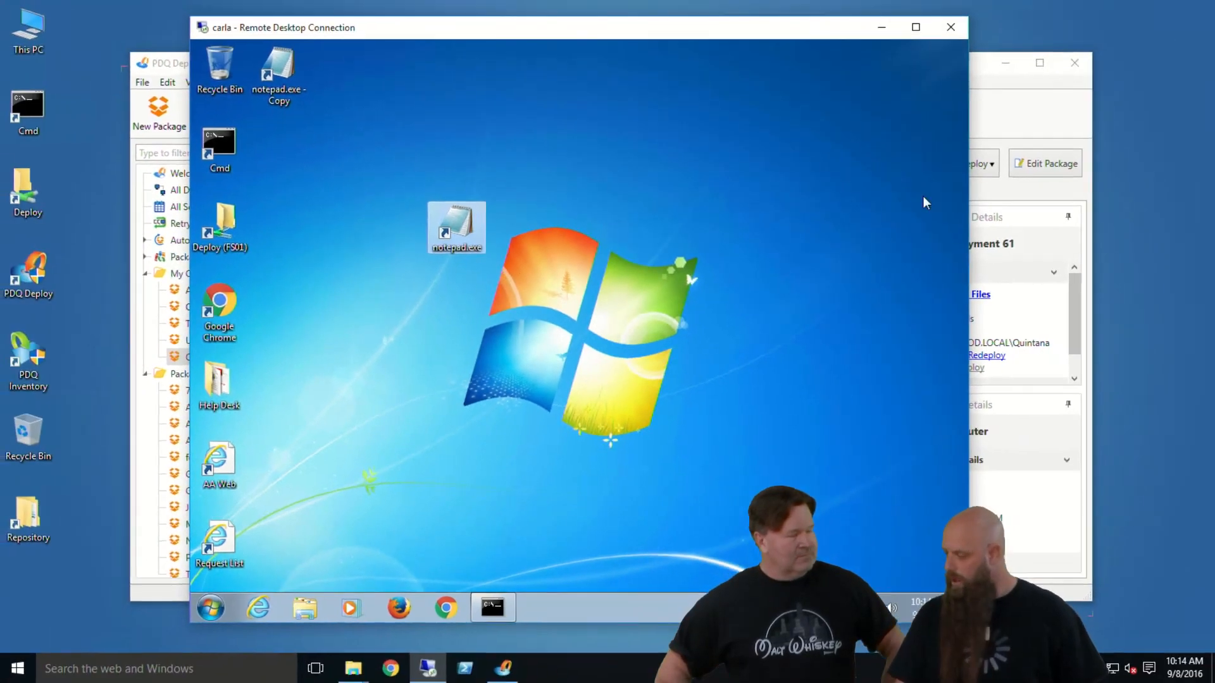
Step: Switch to PDQ Deploy and create a new package with a Command step in place of the default Install step
click(1000, 119)
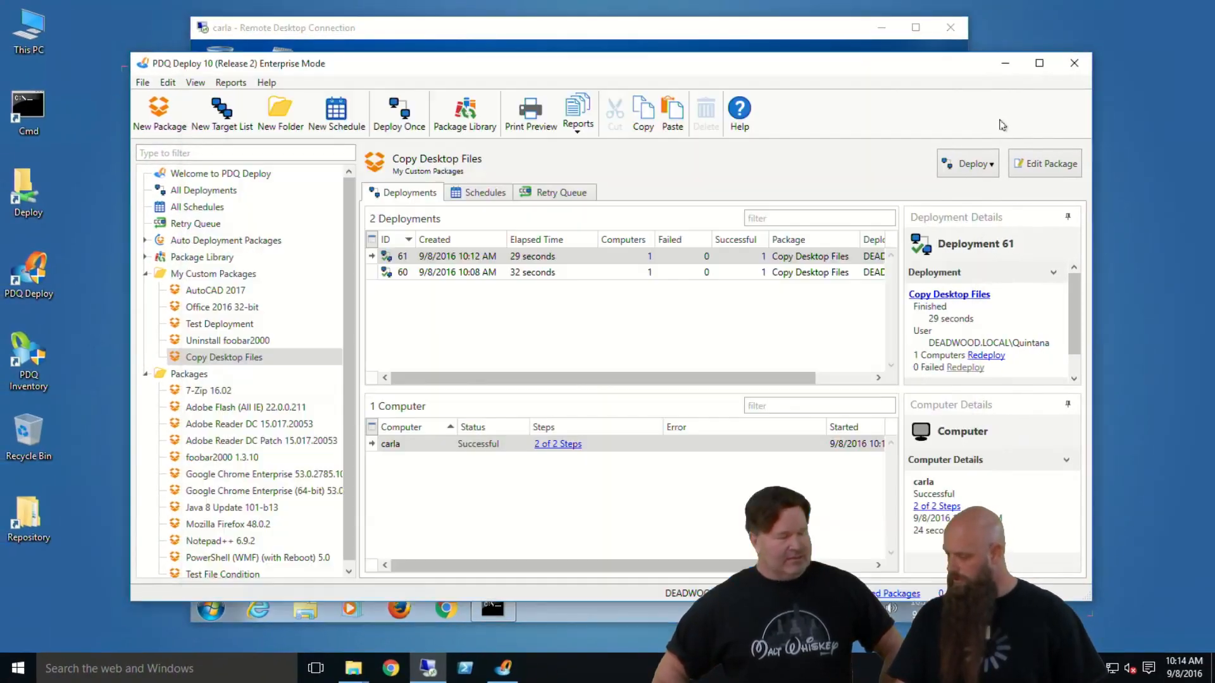
click(243, 355)
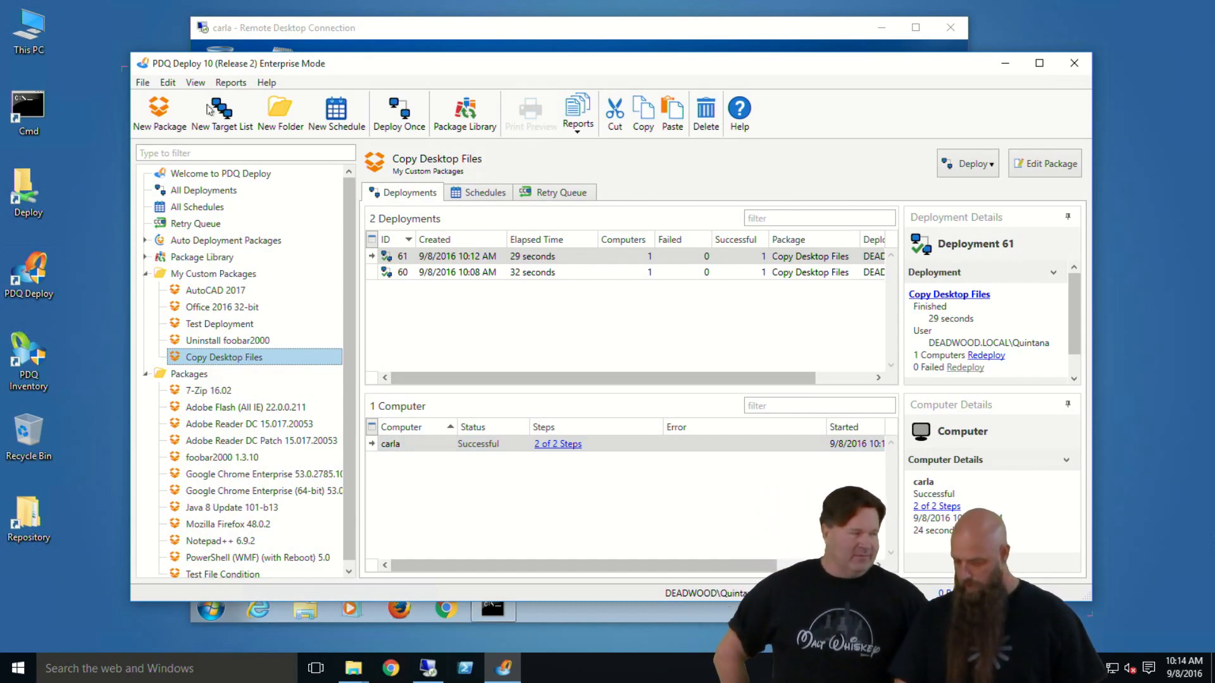
click(158, 112)
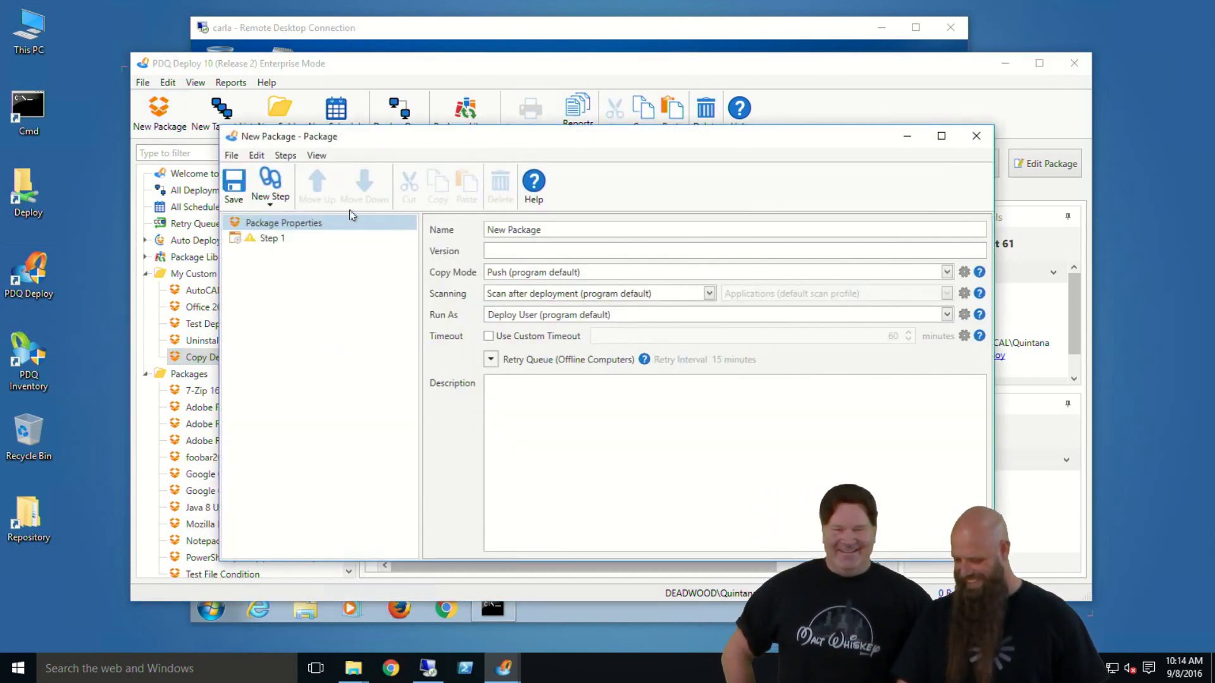
click(272, 198)
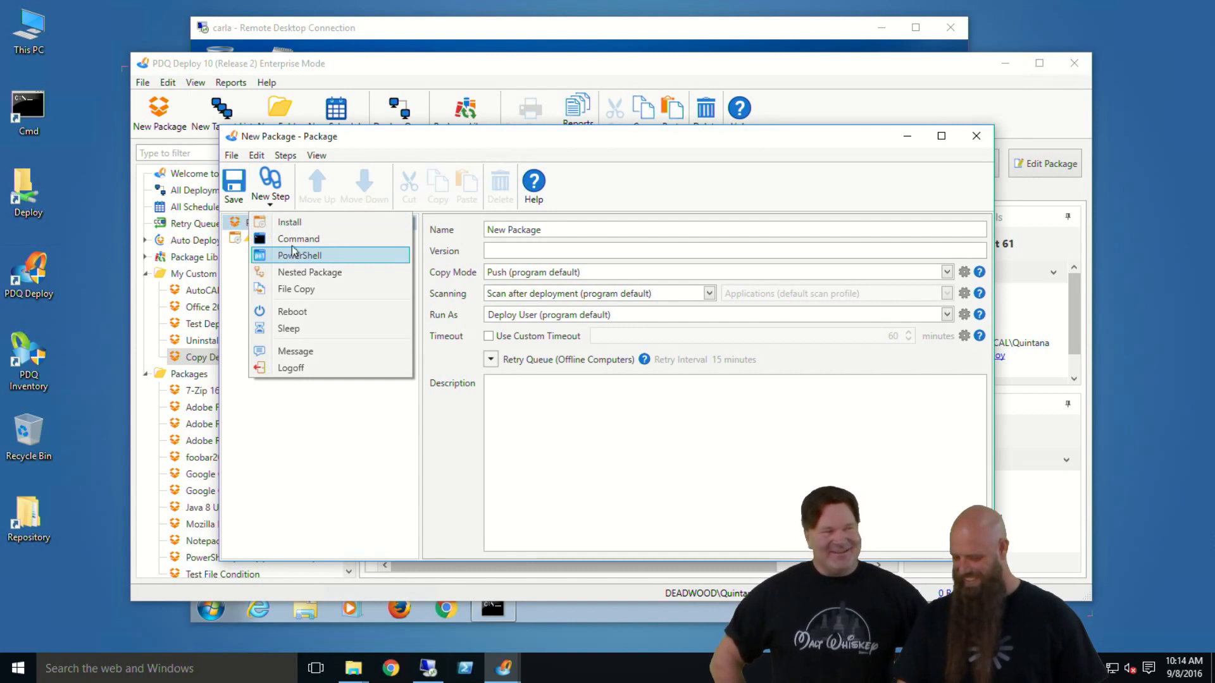
click(276, 238)
click(273, 254)
key(Delete)
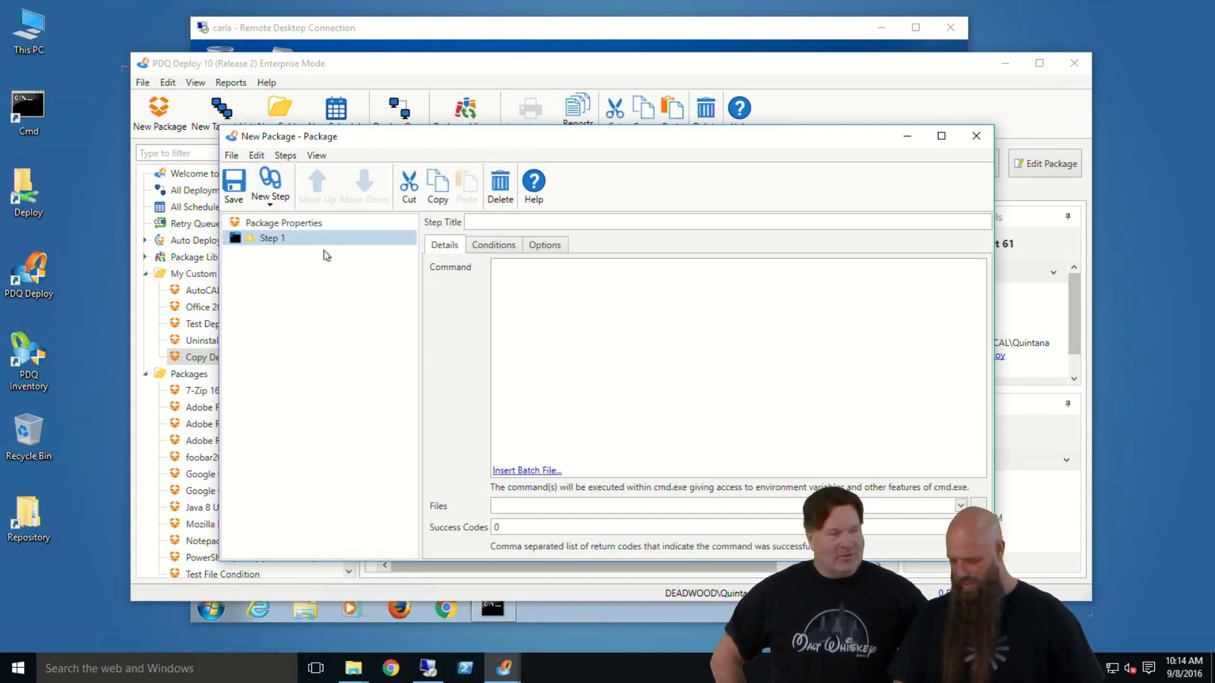
Step: Title the command step Delete Shortcut
click(479, 222)
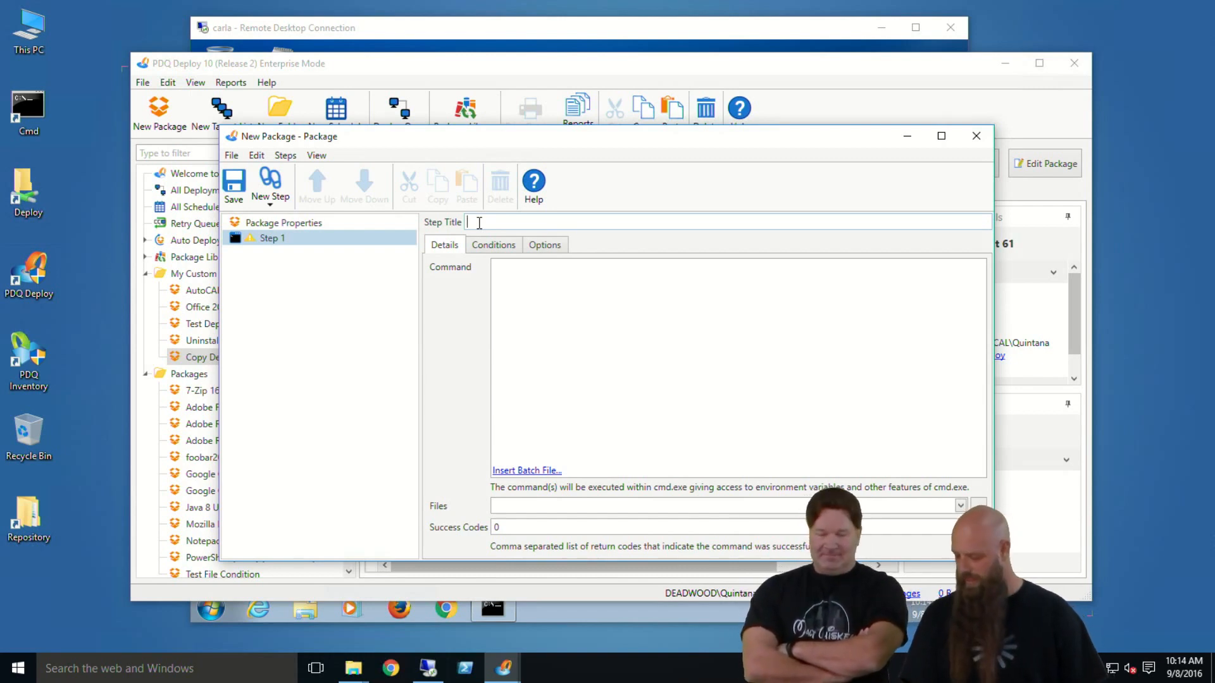
text(Delete Short)
key(ctrl+BackSpace)
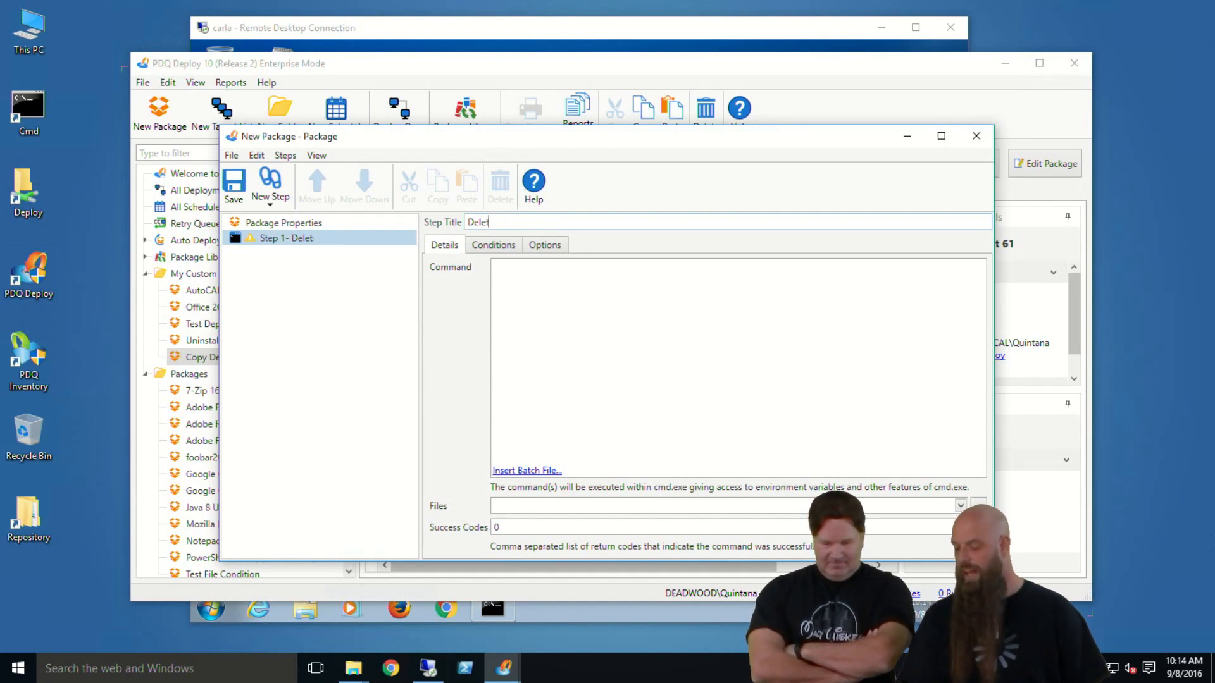
text(Shortcut)
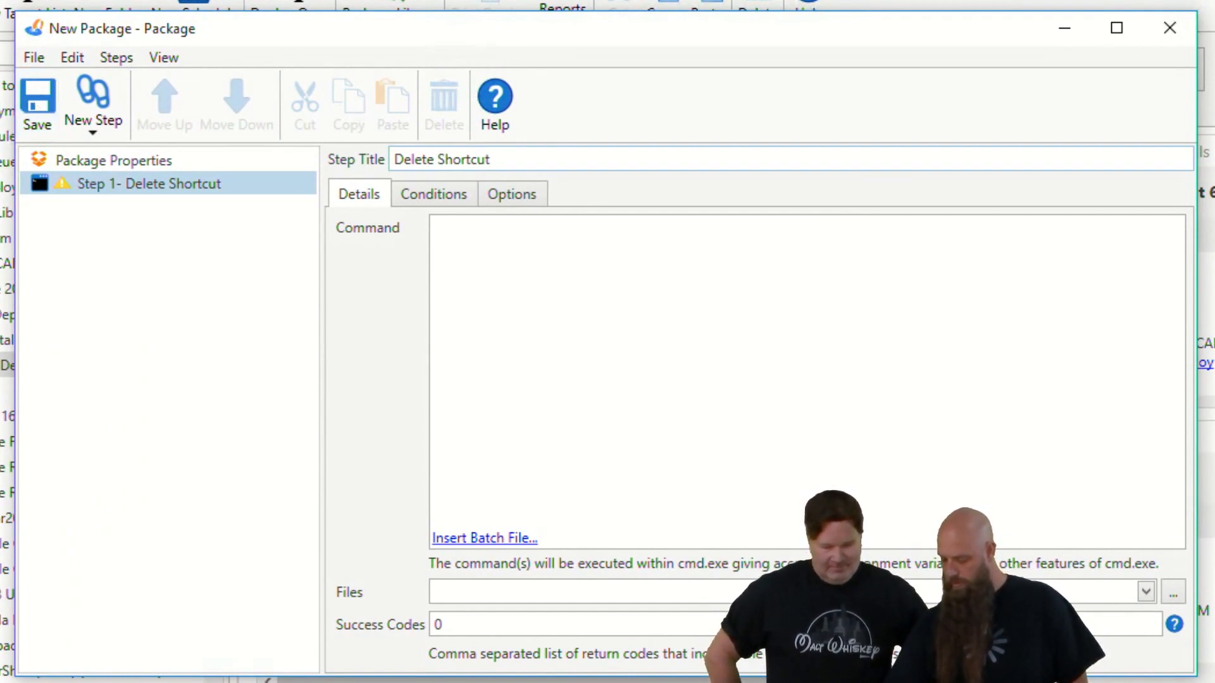
Step: Begin the step's command with DEL %HOMEPATH%
click(739, 353)
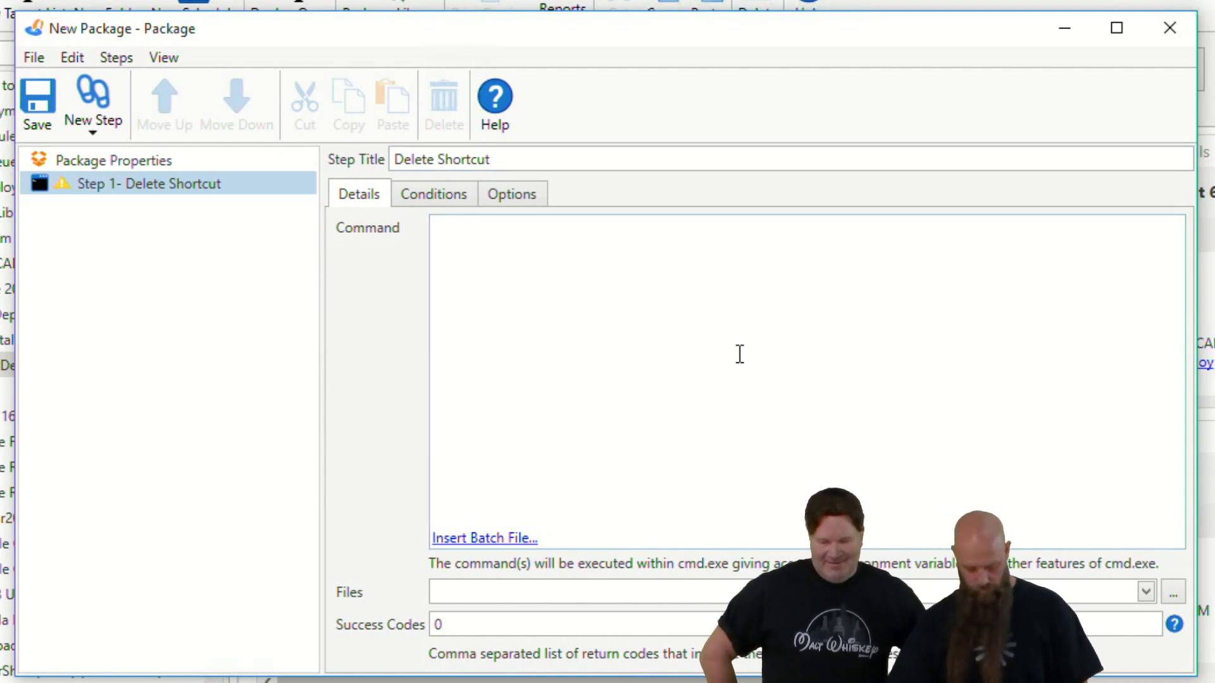
text(del)
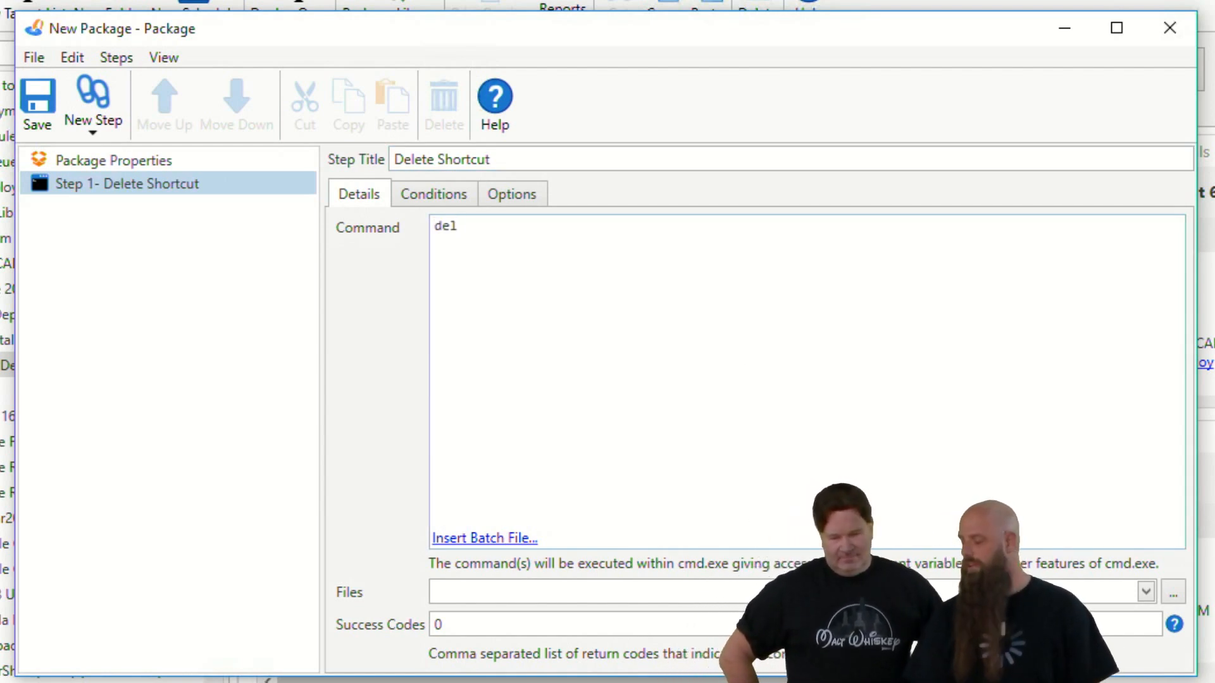
key(BackSpace)
key(BackSpace)
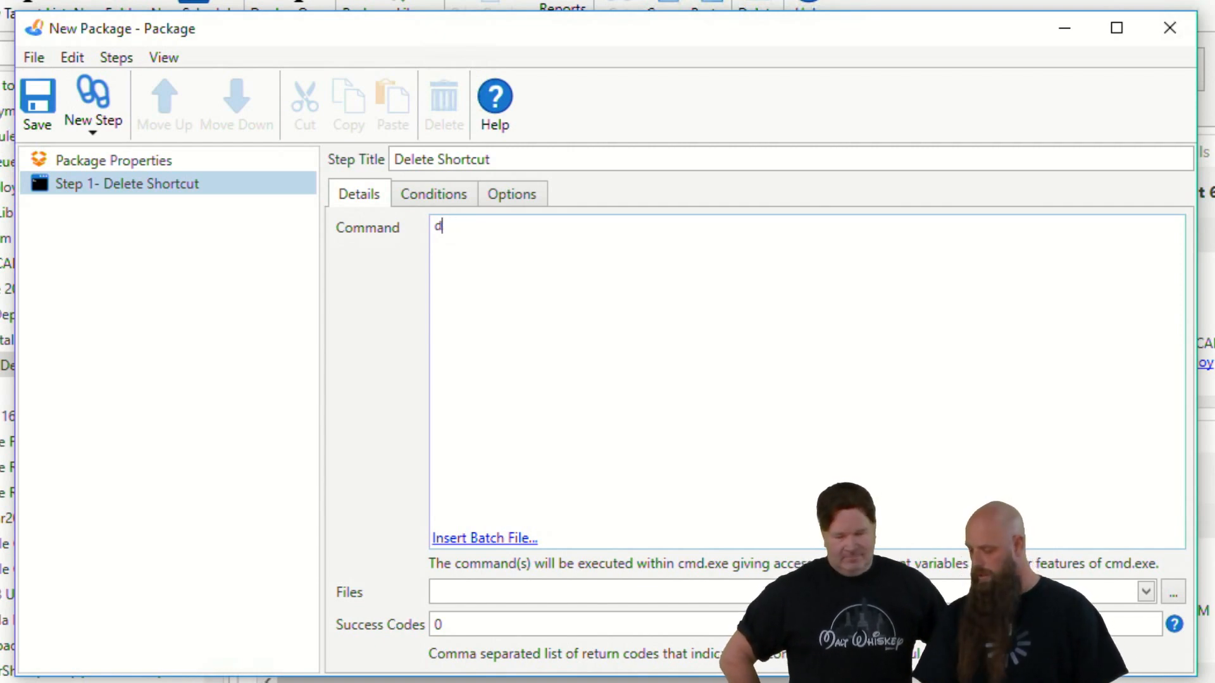
text(EL)
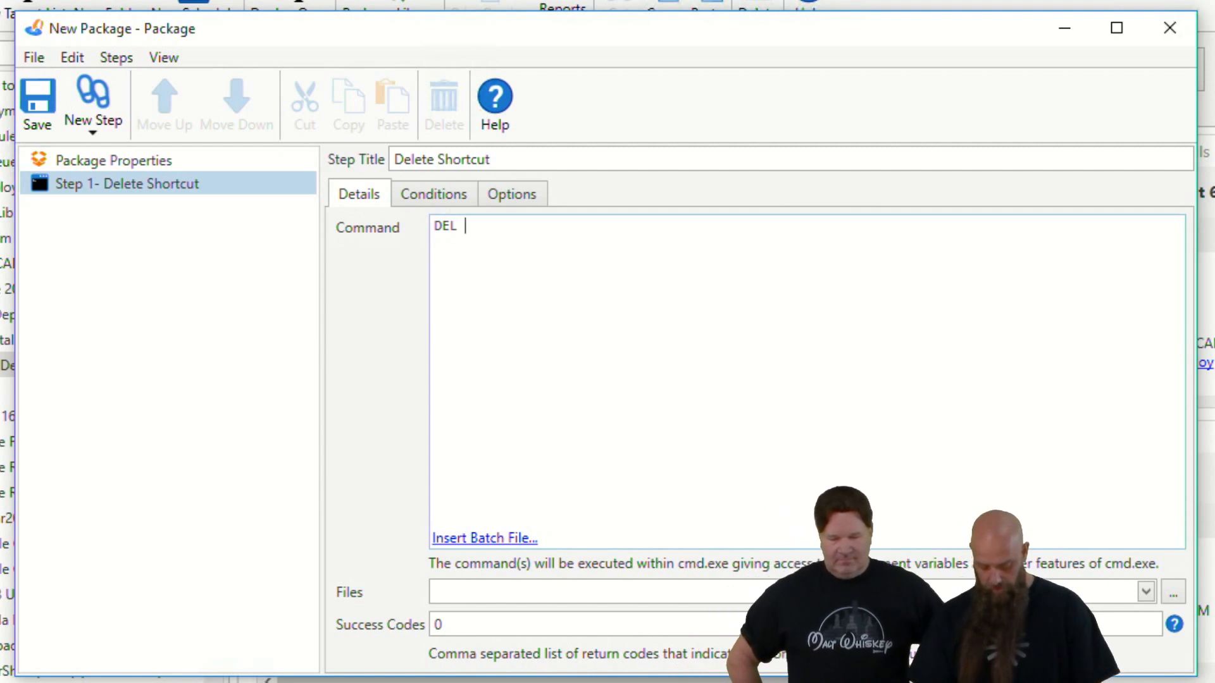
text( %)
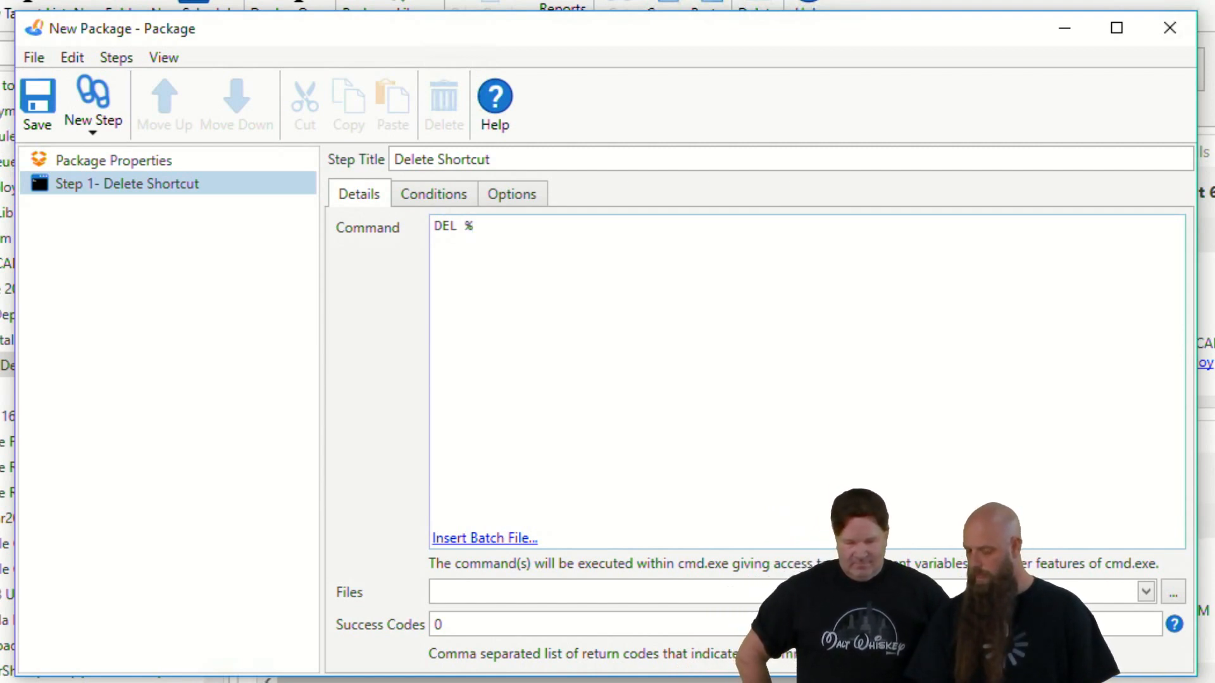
text(HOMEPA)
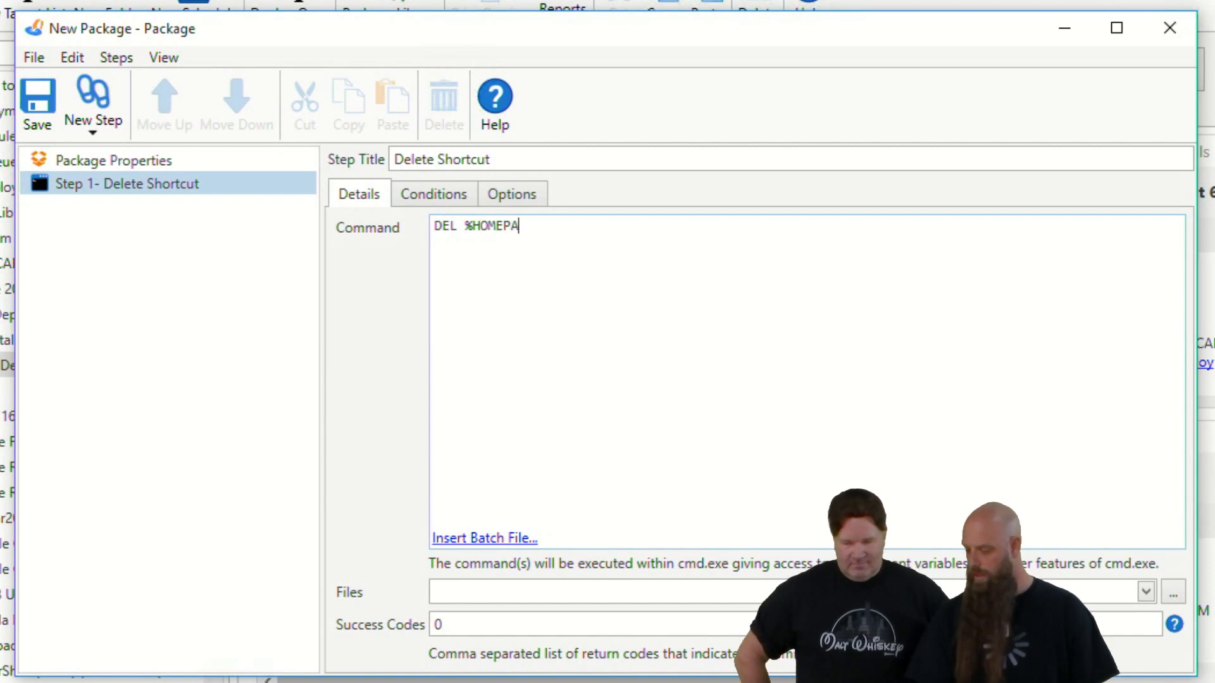
text(TH%)
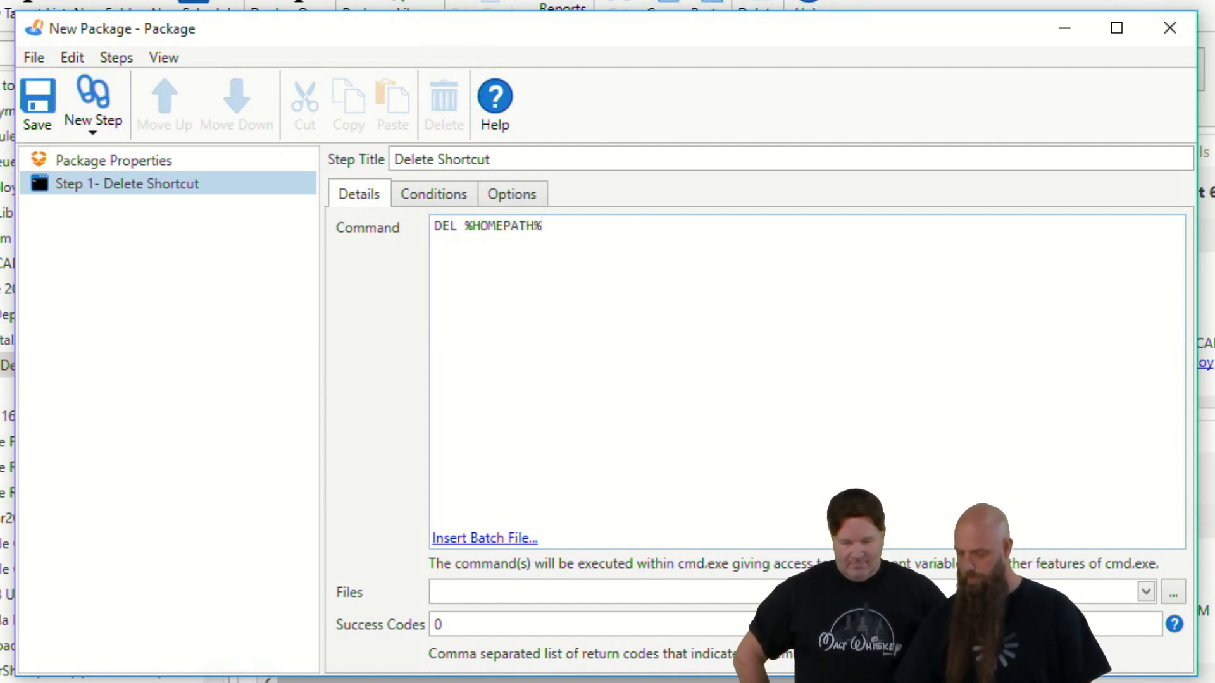
Step: Open a local command prompt and echo %HOMEPATH% to check which path the variable resolves to
key(super)
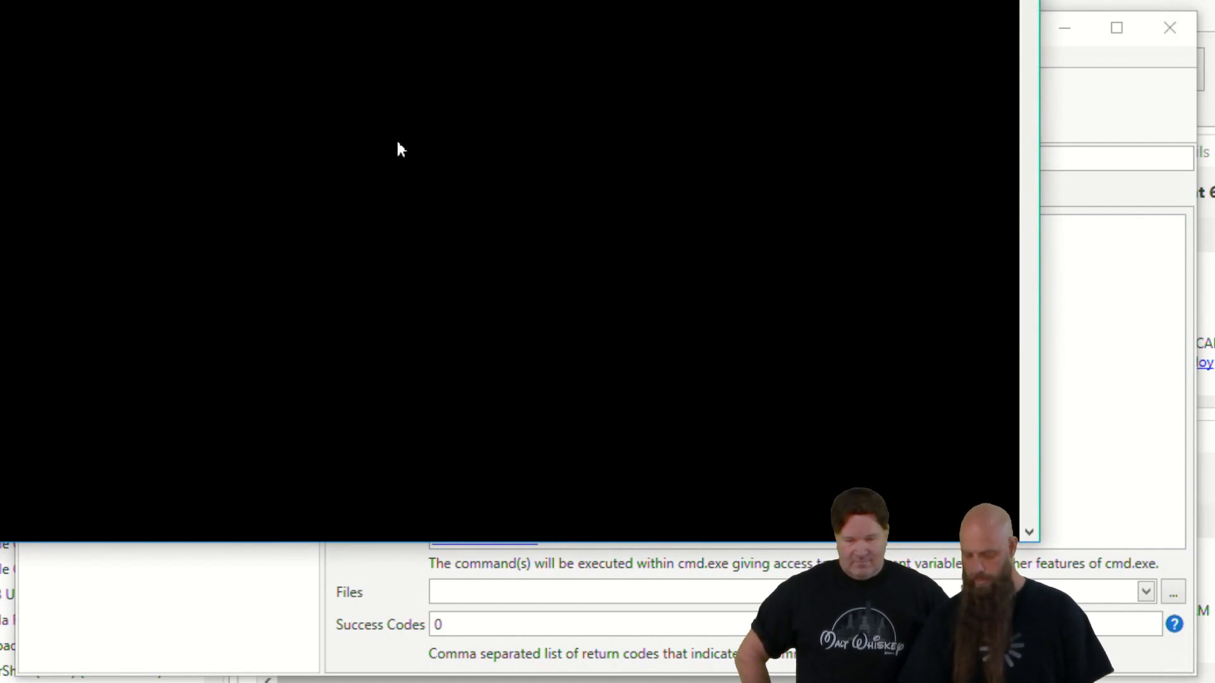
text(echo %HOMEPATH)
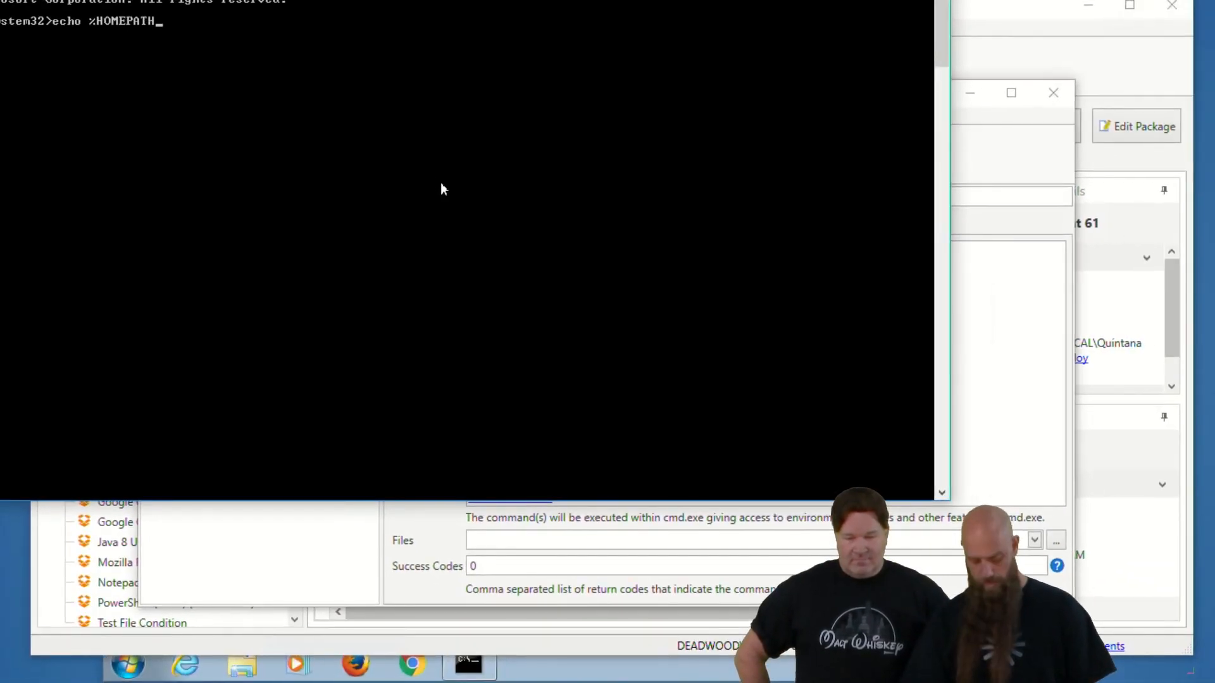
text(%)
key(Return)
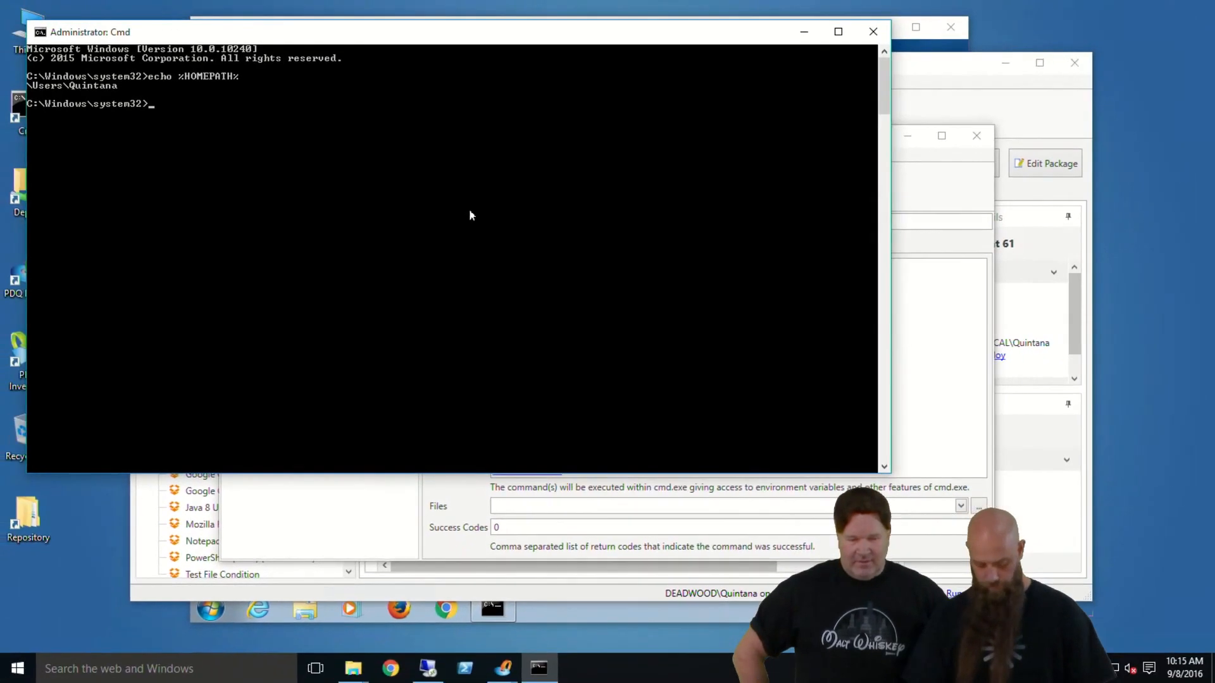
Step: Change to %HOMEPATH%\desktop in the command prompt, list its files with dir and close the prompt
text(cd %H)
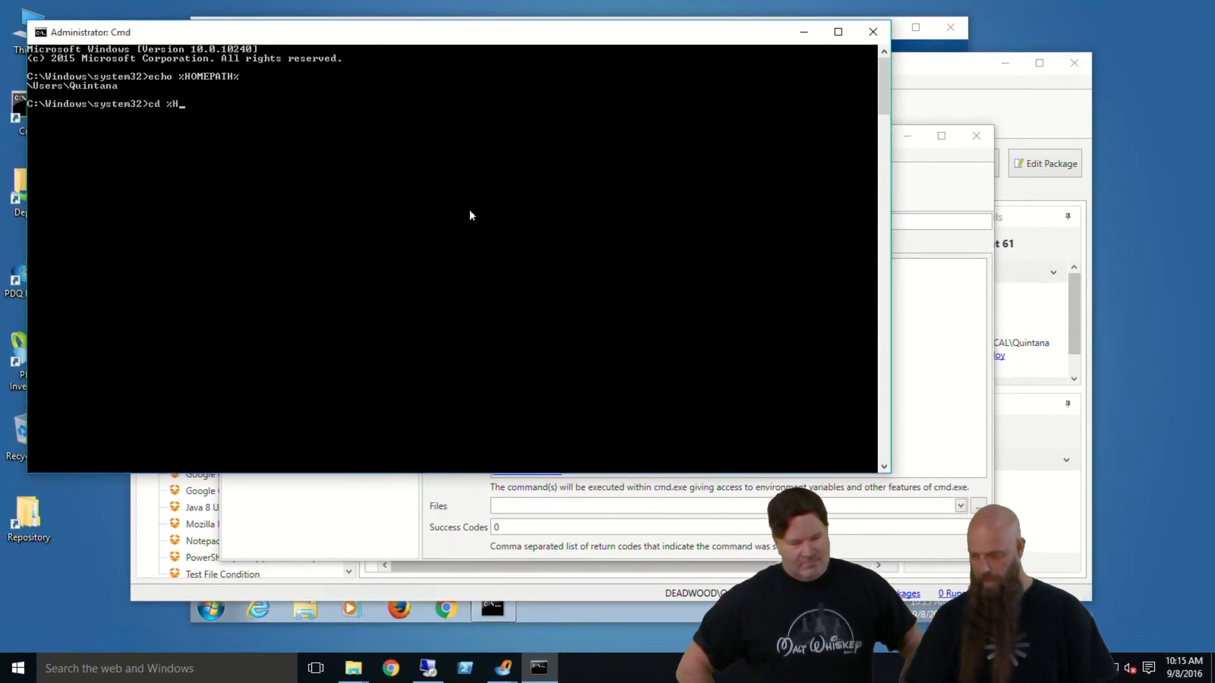
text(OMEPATH%\desktop)
key(Return)
text(dir)
key(Return)
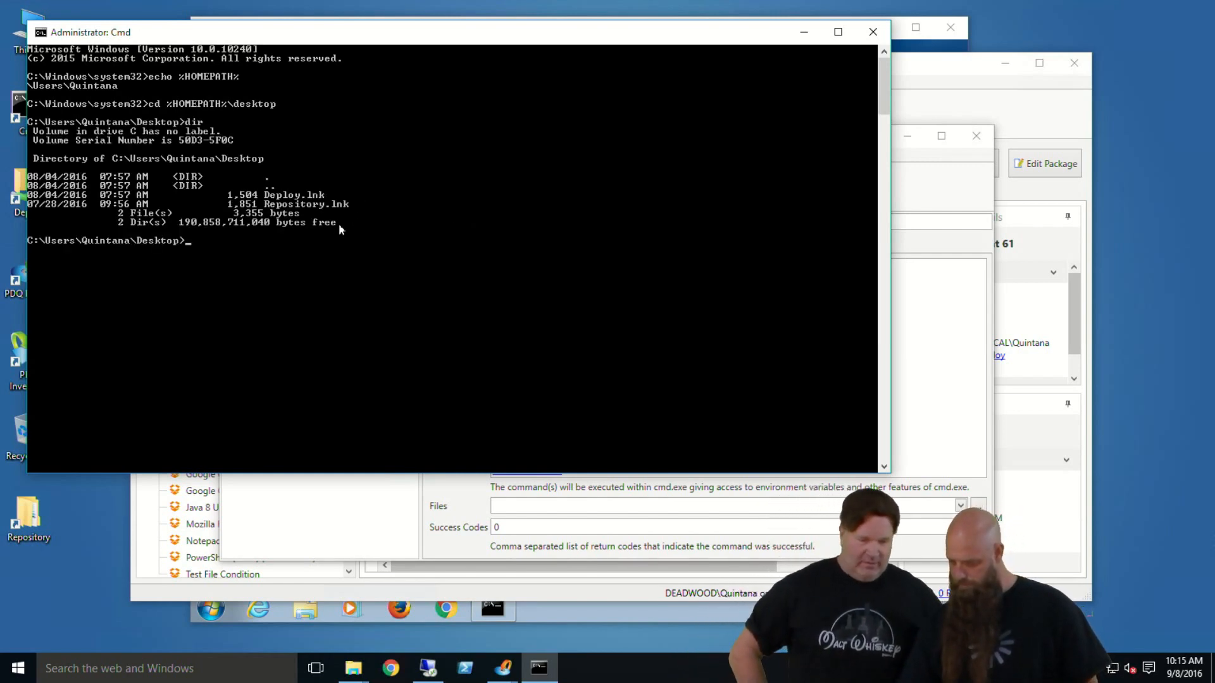
click(873, 32)
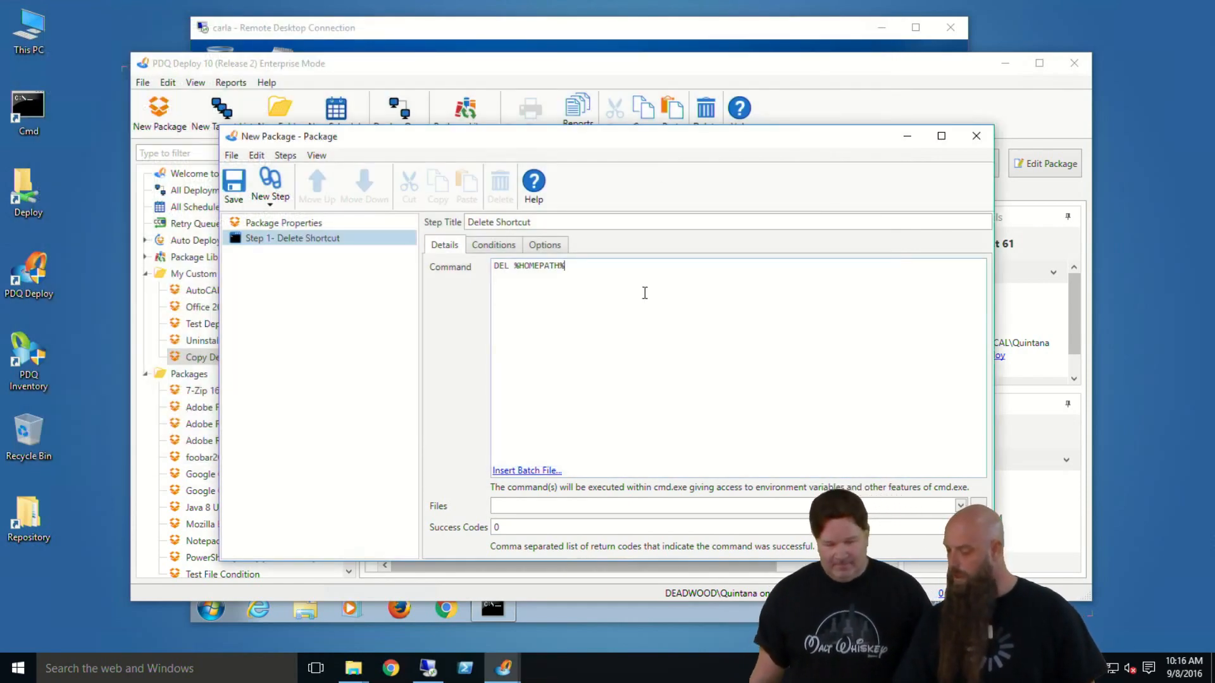
Step: Complete the package step's command as DEL %HOMEPATH%\Desktop\notepad.exe.lnk /F
text(\Desktop)
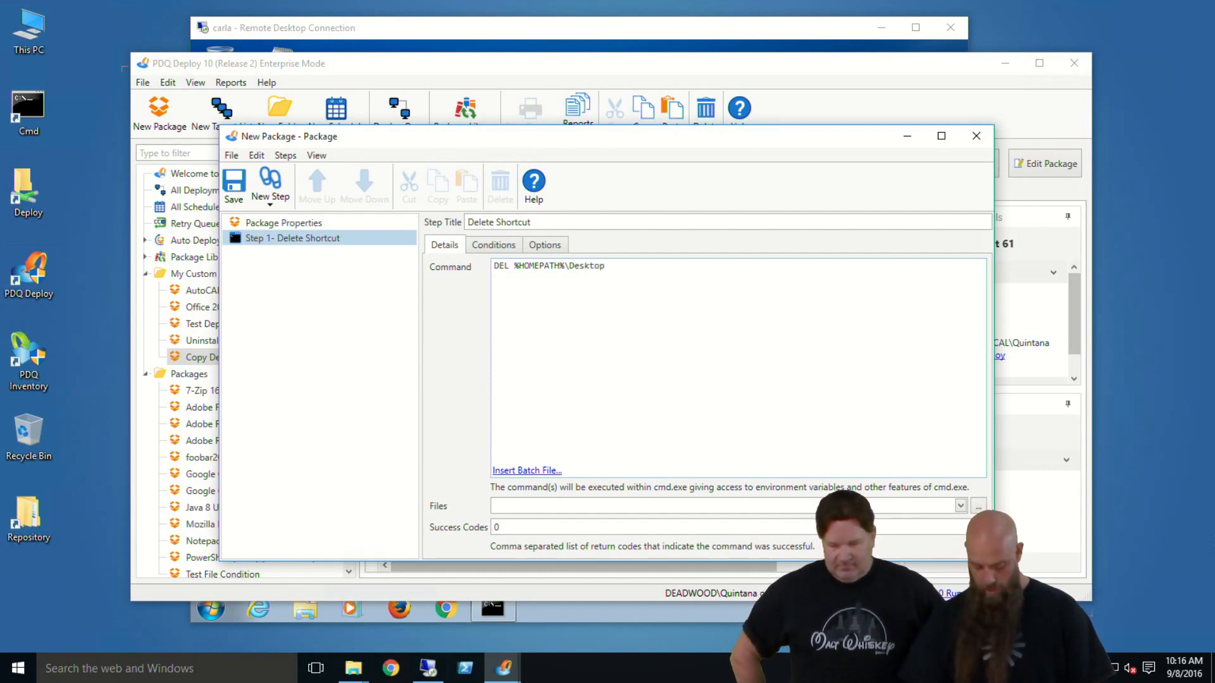
text(\)
text(notepad)
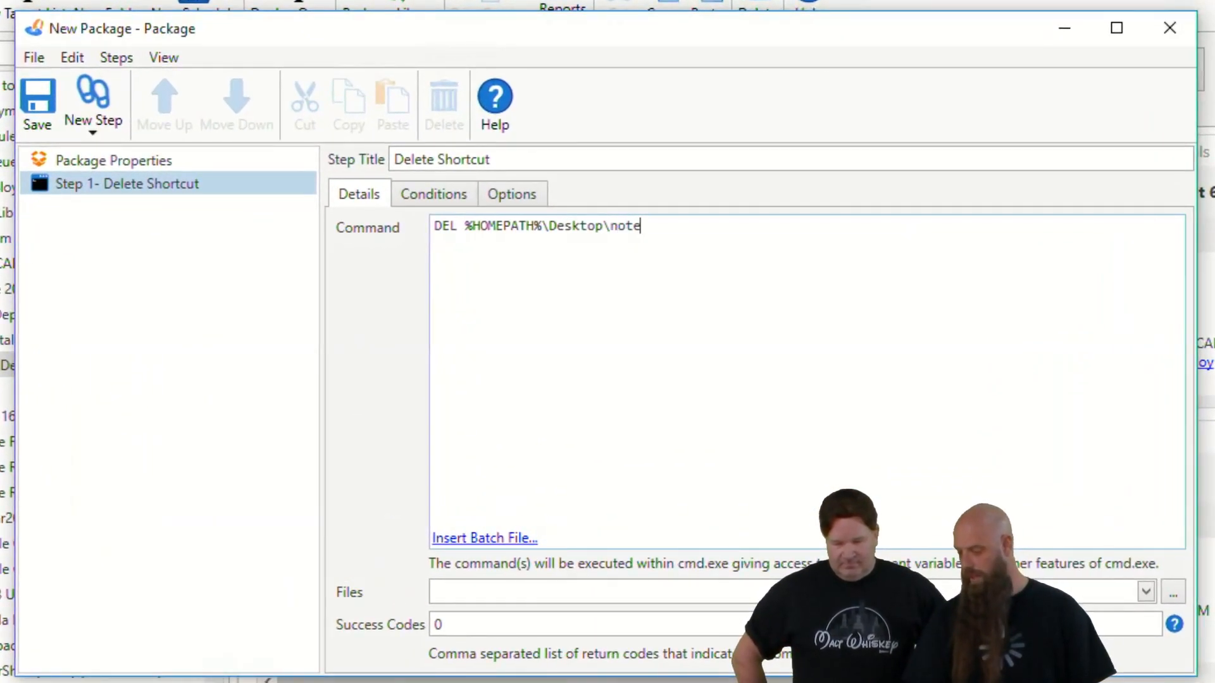
text(.lnk)
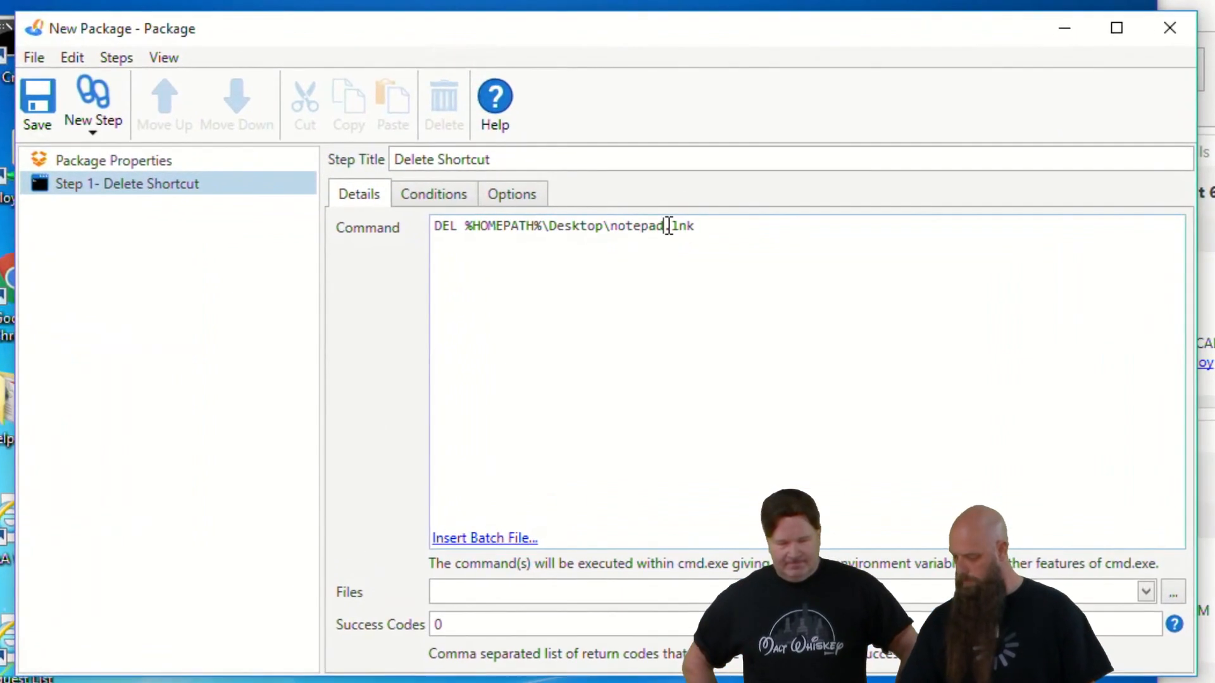
click(653, 250)
text(.exe.lnk)
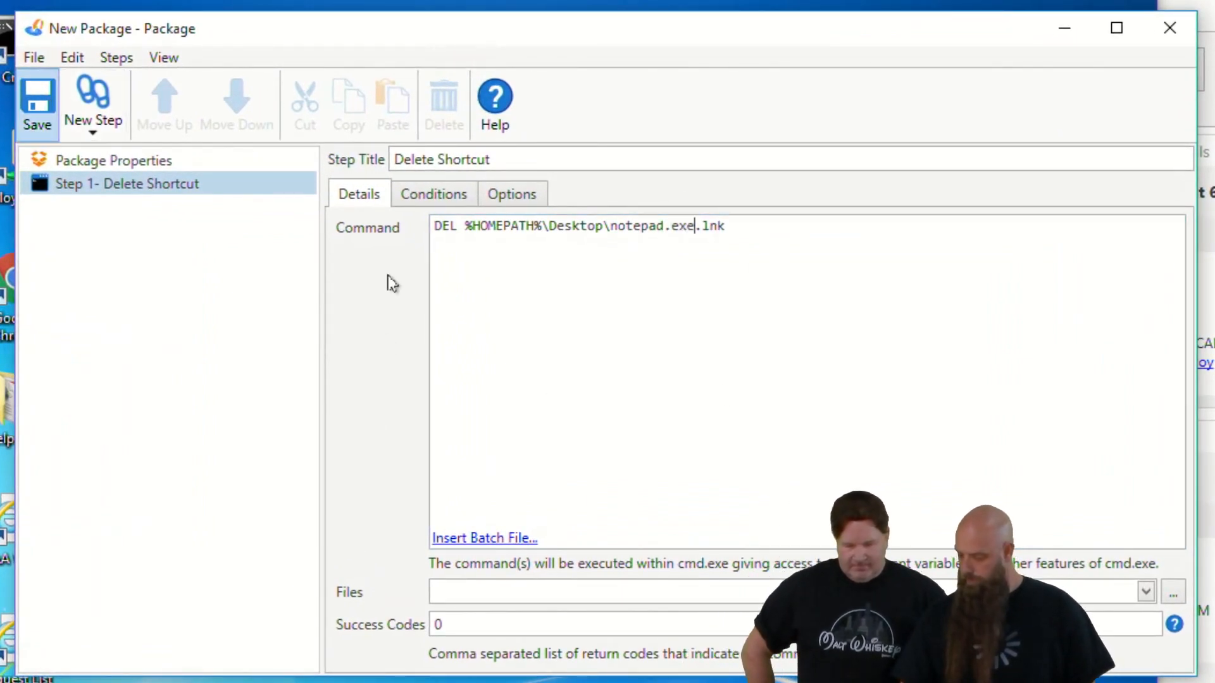
text( /F)
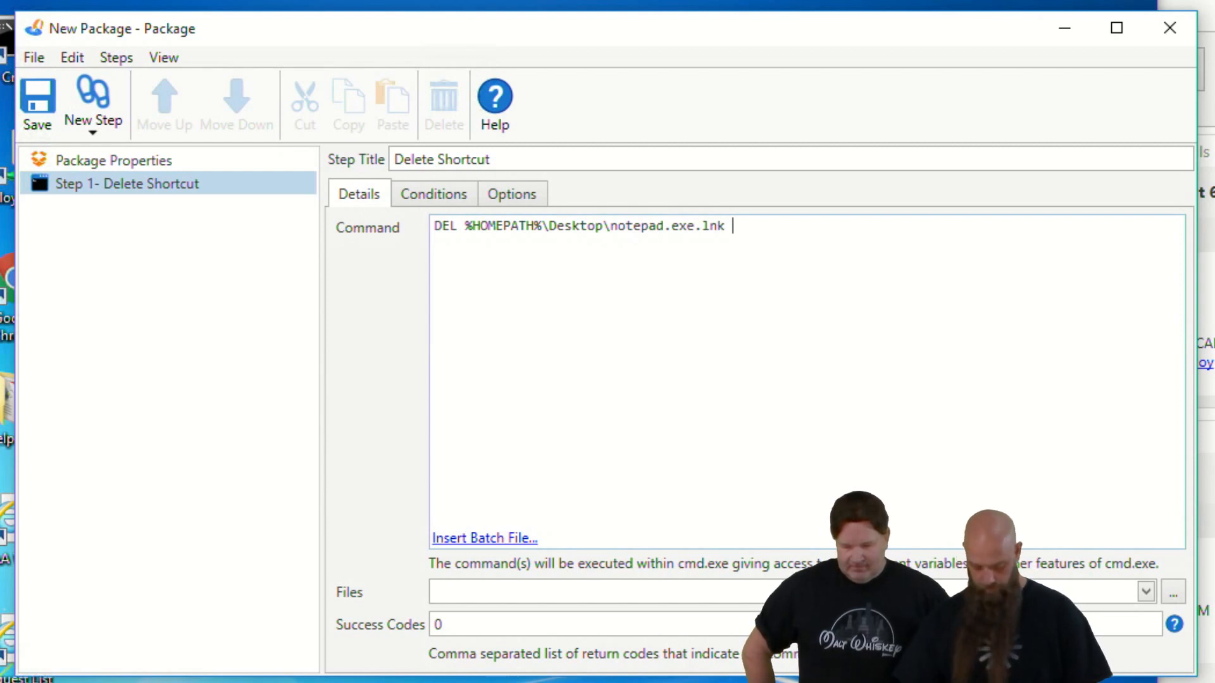
Step: Set the Delete Shortcut step to run as Logged on User
click(529, 198)
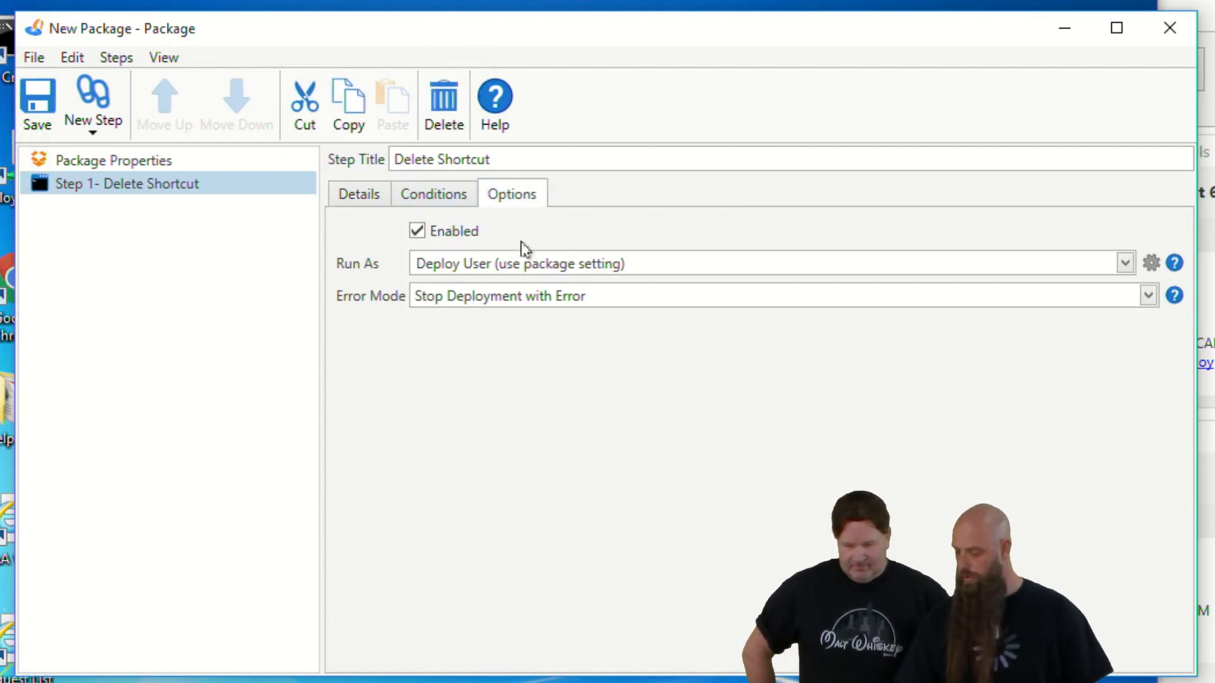
click(510, 263)
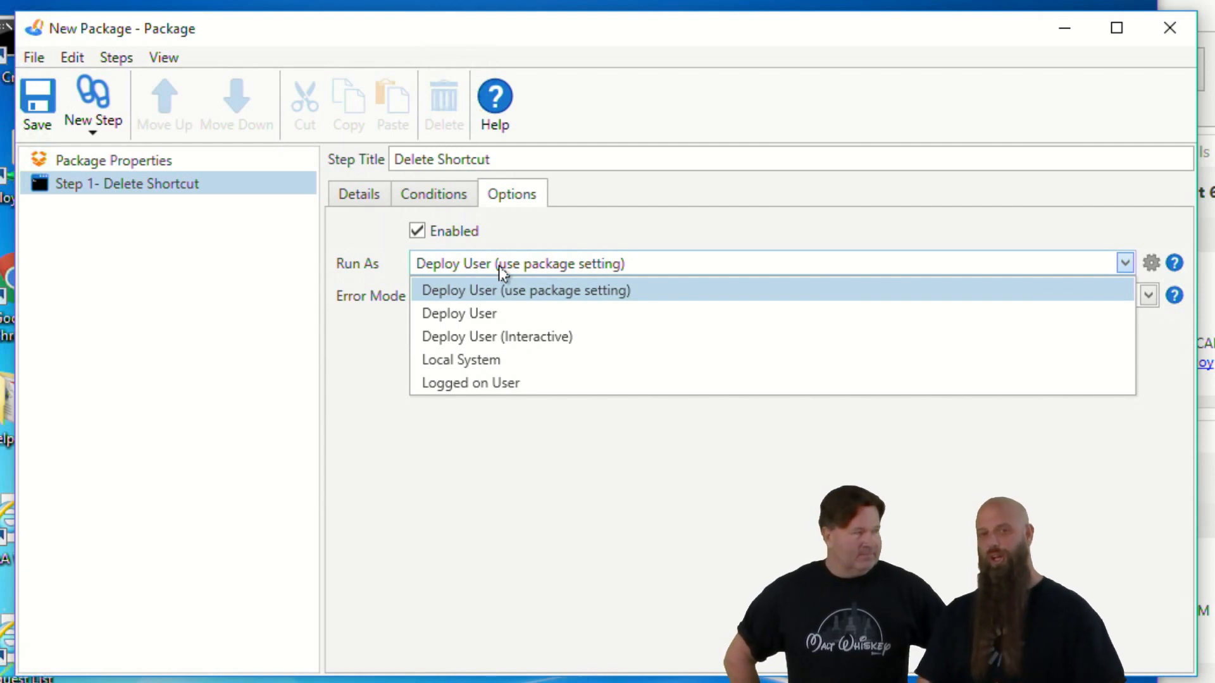
click(492, 383)
Step: Set the step's Logged On State to Only run if a user is logged on, then save and close the package
click(433, 193)
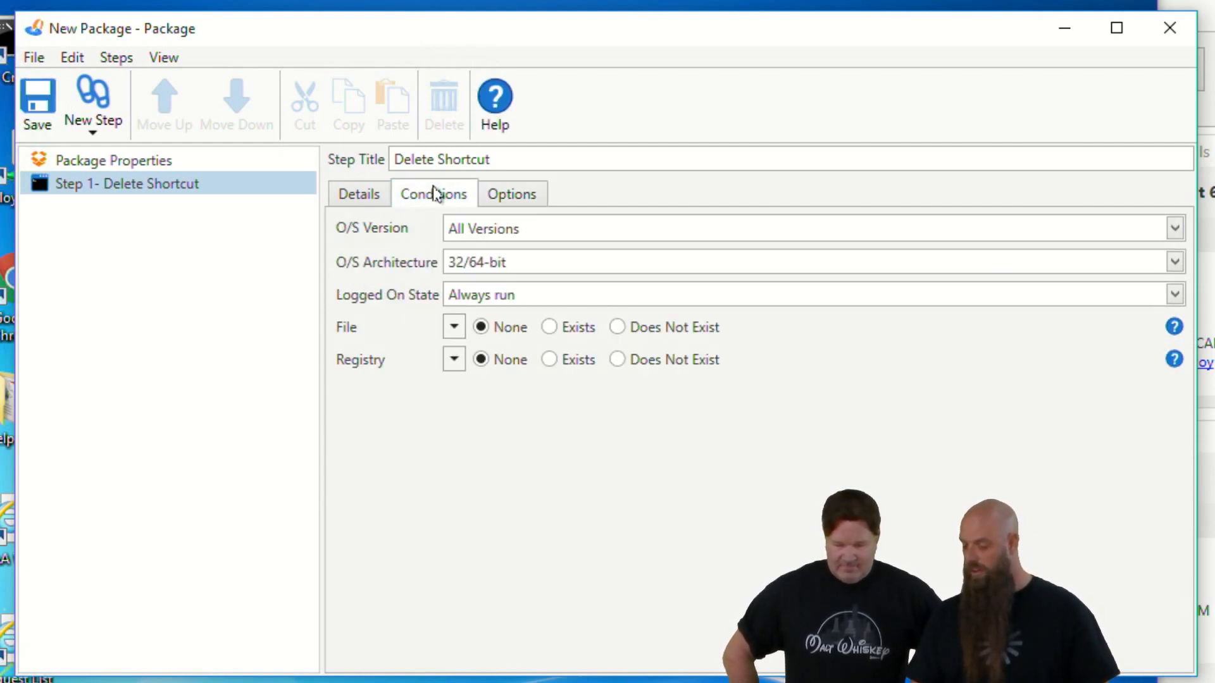
click(482, 295)
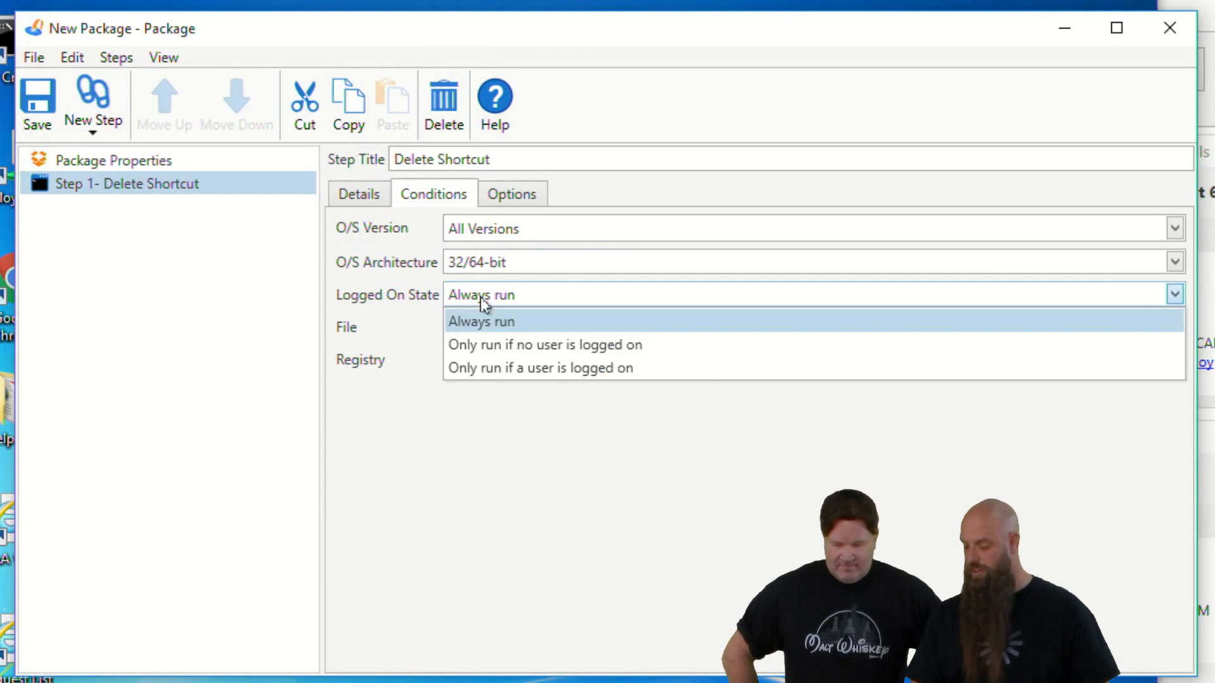
click(494, 368)
click(37, 101)
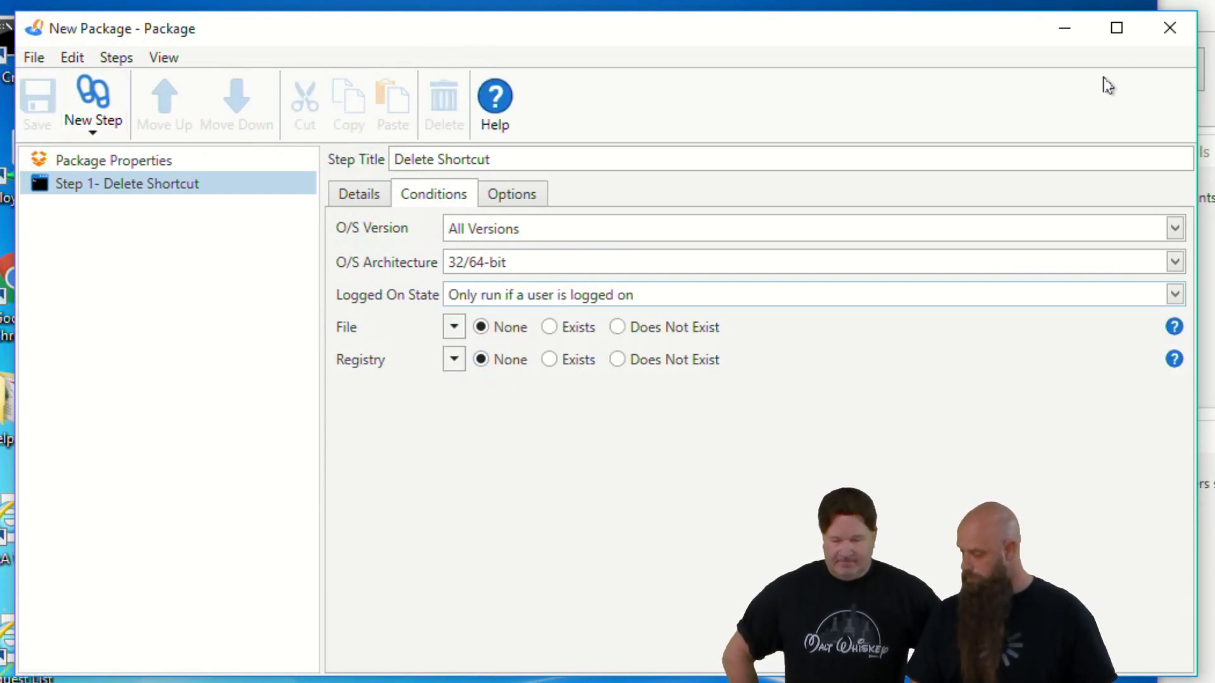
click(1181, 35)
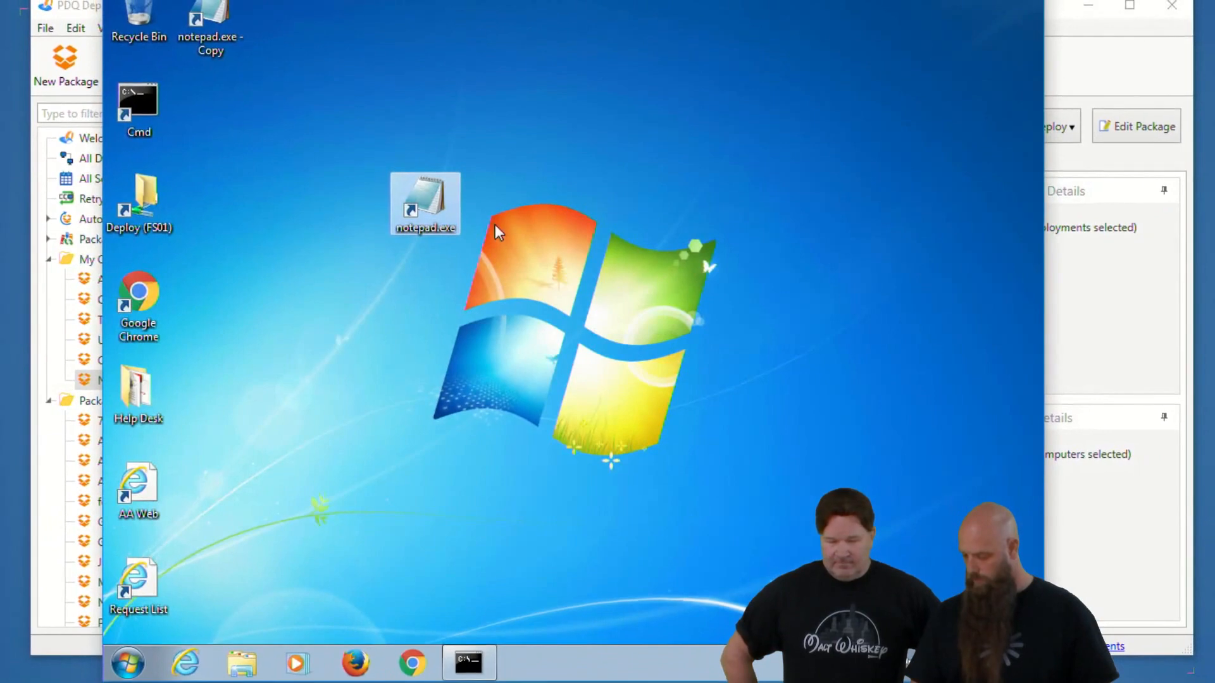
Step: Switch to PDQ Deploy and deploy New Package once to the computer carla
click(1085, 38)
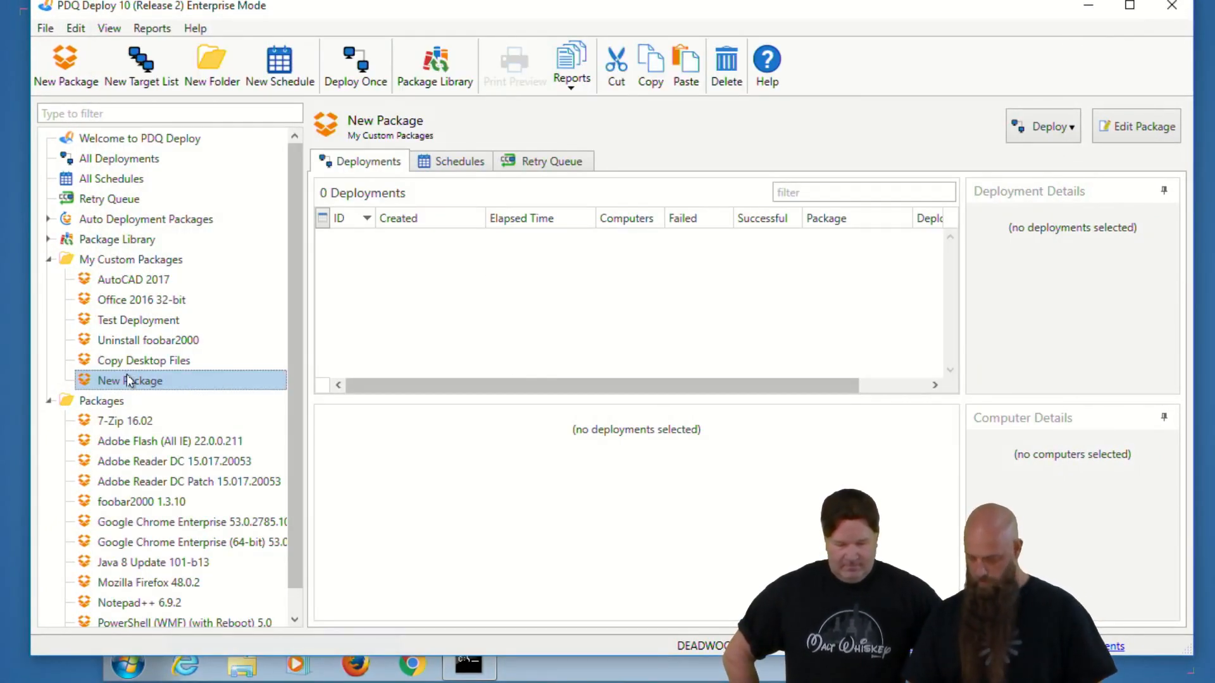
key(ctrl+d)
text(carla)
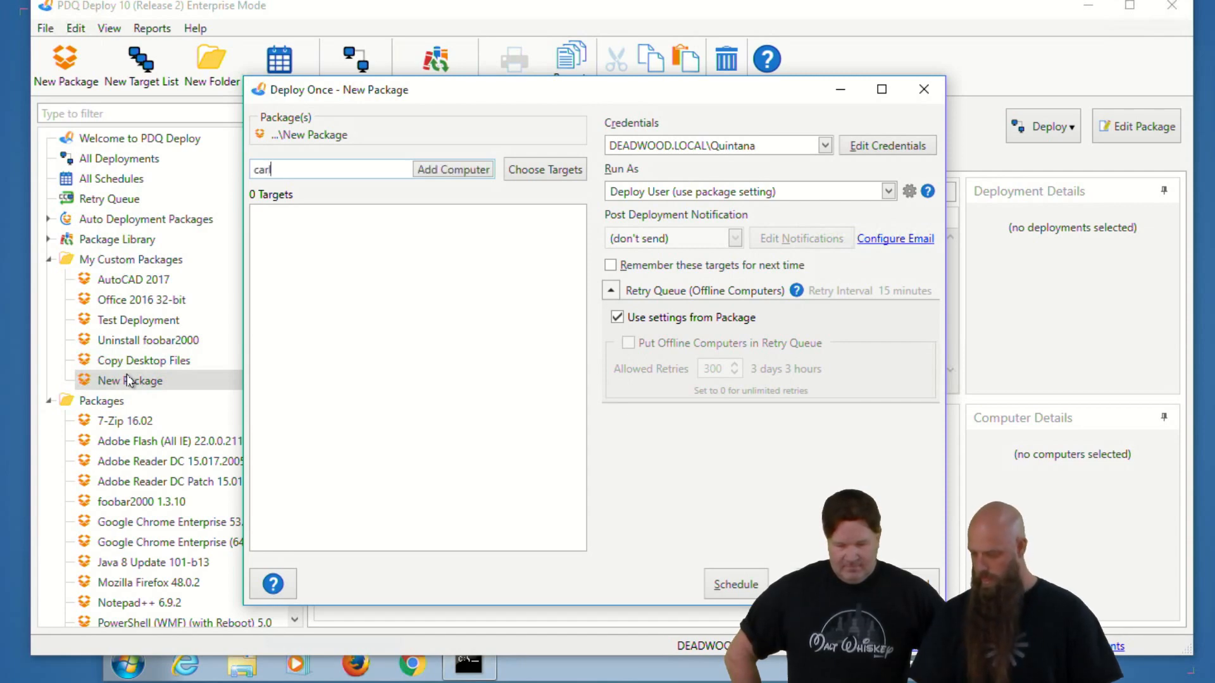
key(Return)
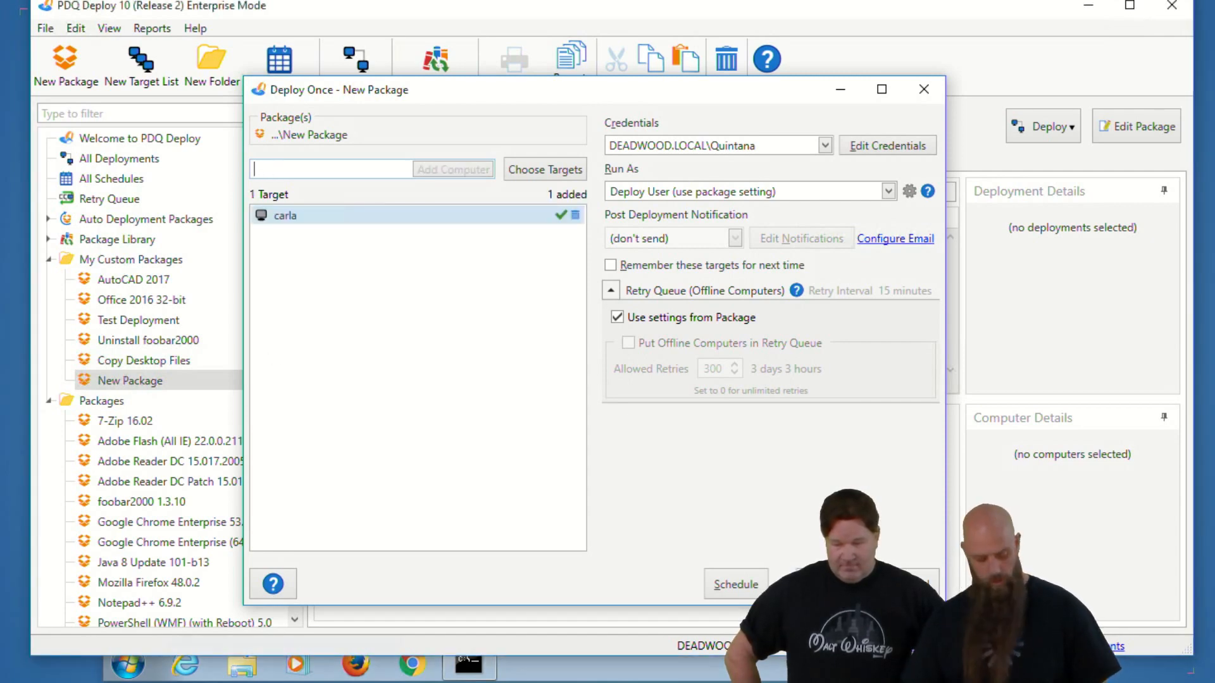
key(Return)
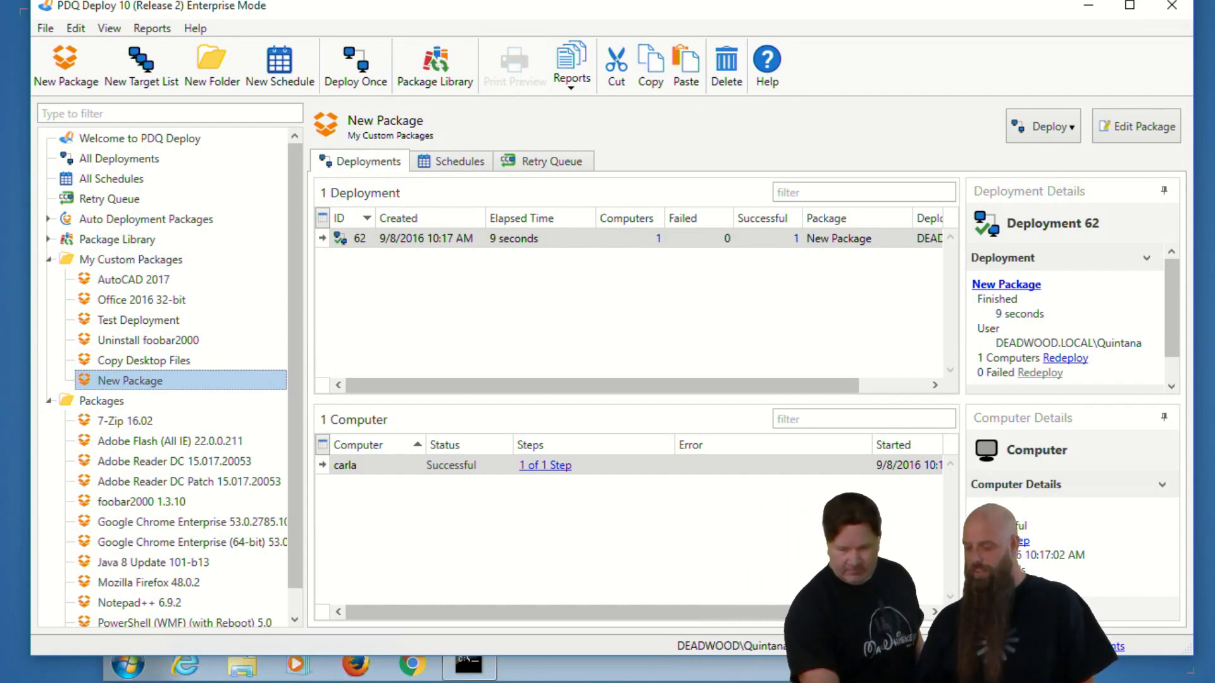
Step: Switch to carla's desktop and check which notepad shortcuts are on it
key(alt+Tab)
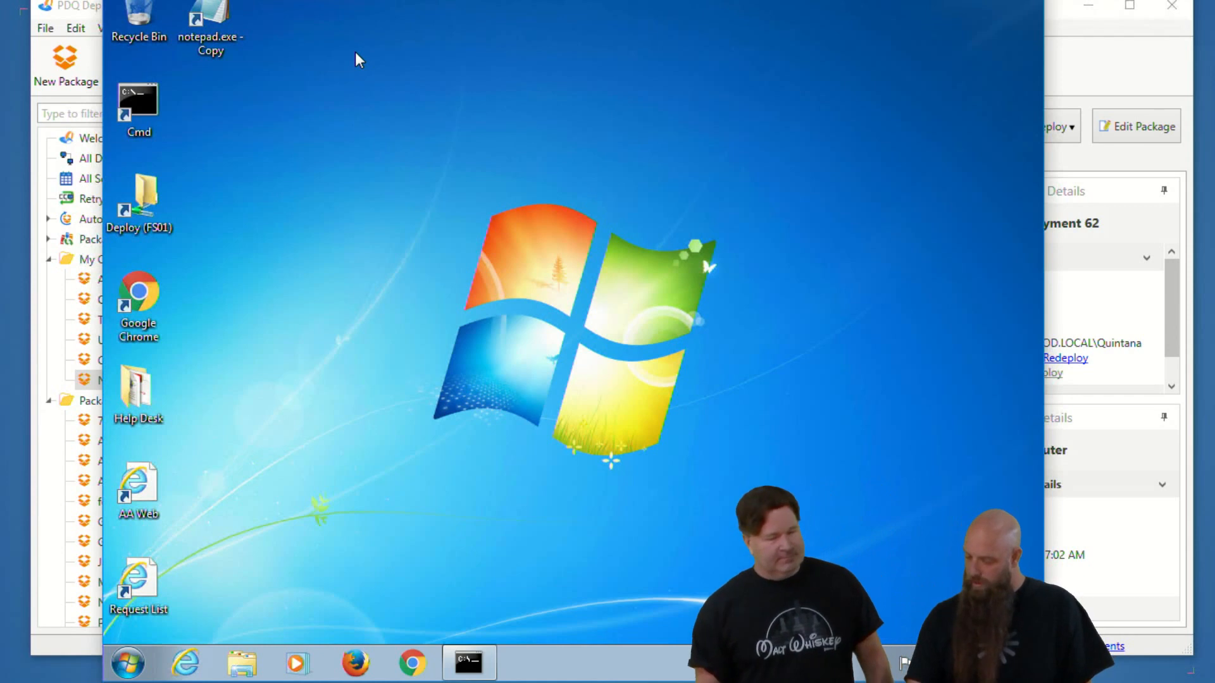
right_click(337, 145)
click(210, 10)
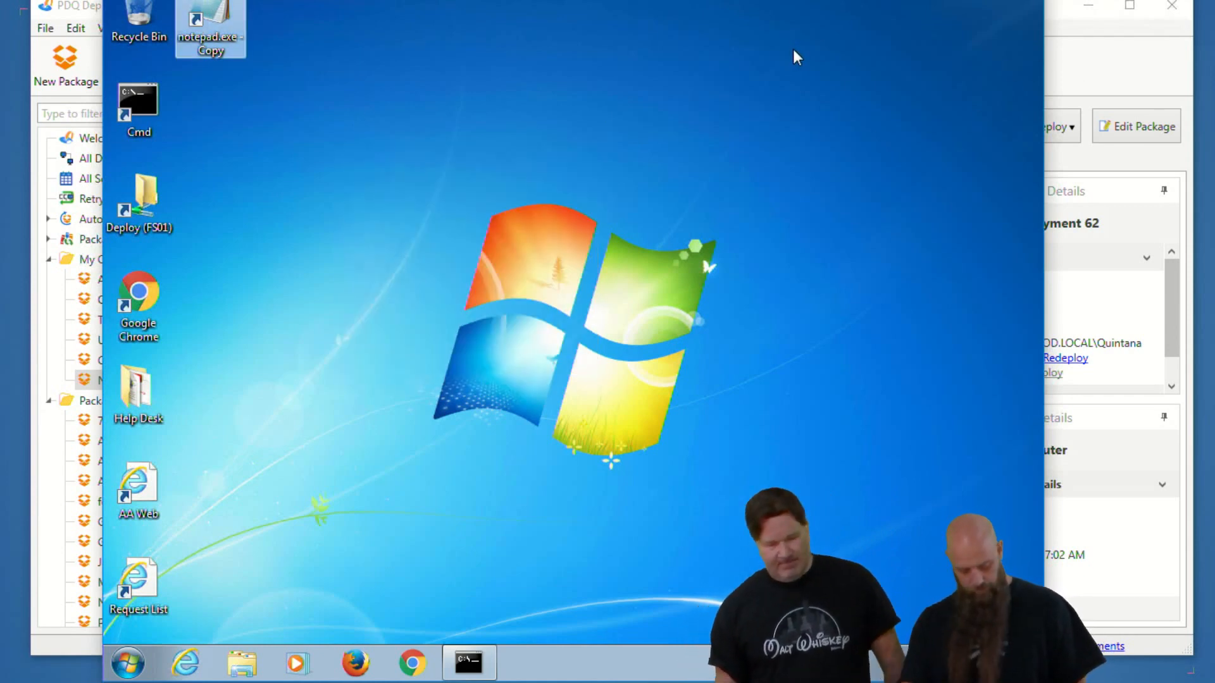
key(ctrl+v)
Step: In PDQ Deploy, open New Package and change the Delete Shortcut command's target file to the wildcard notepad*.lnk
click(1075, 79)
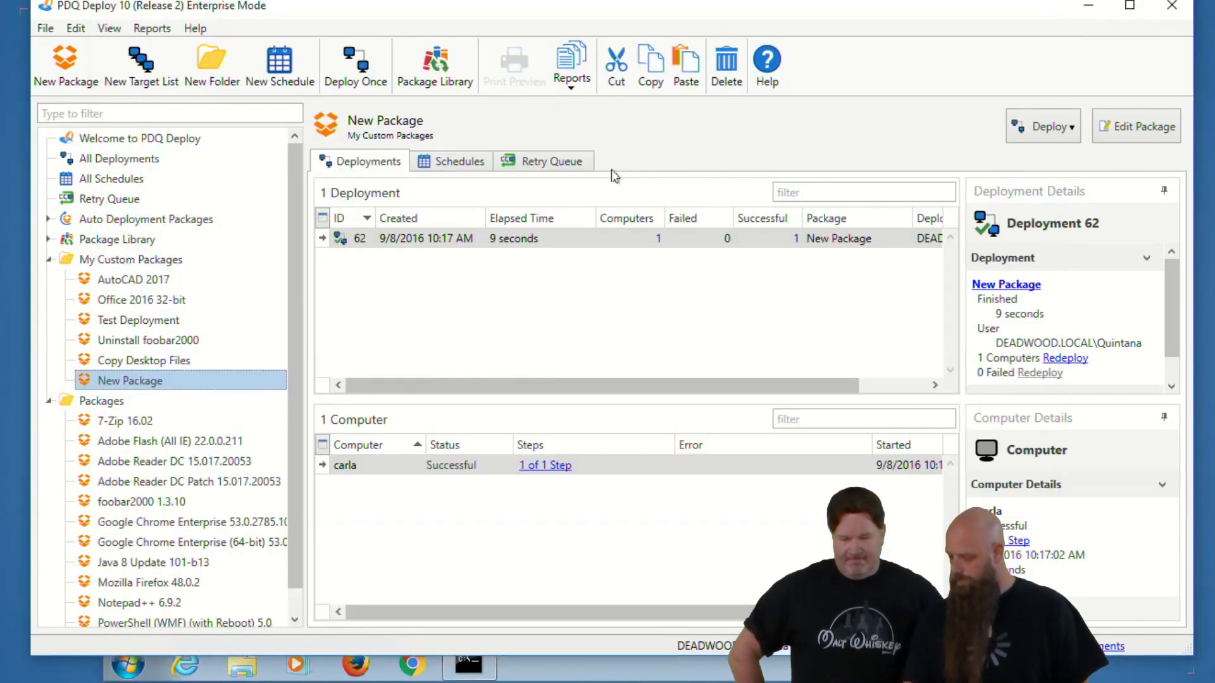
double_click(131, 381)
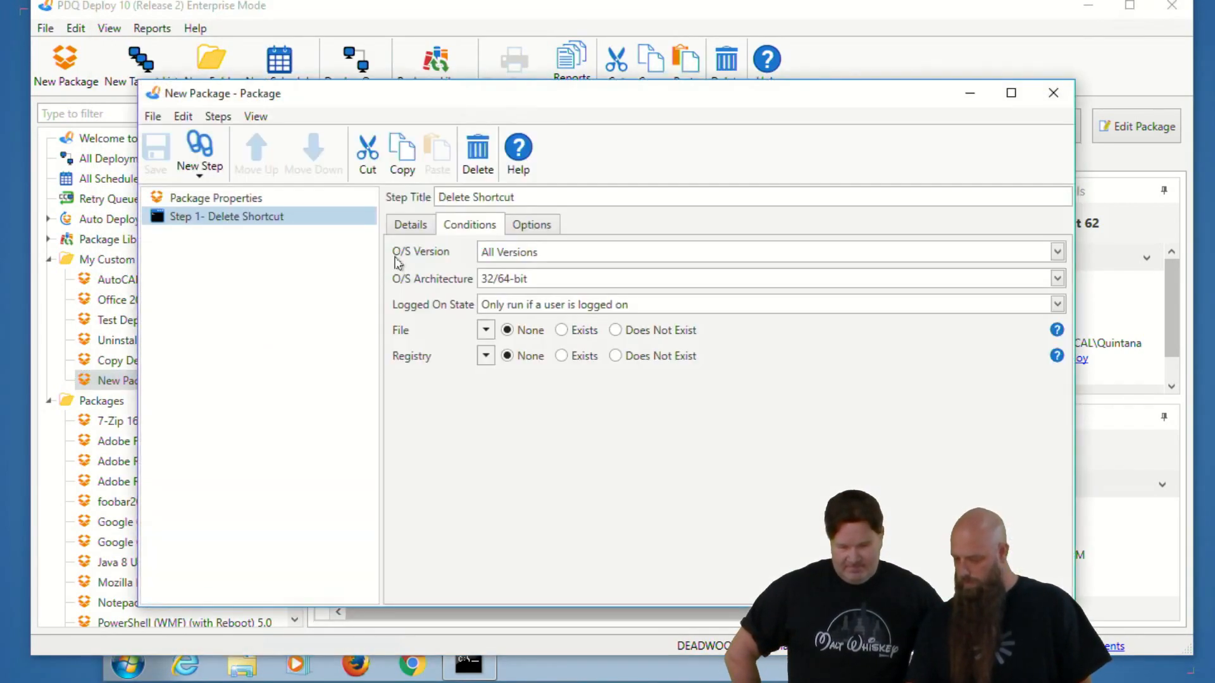
click(412, 225)
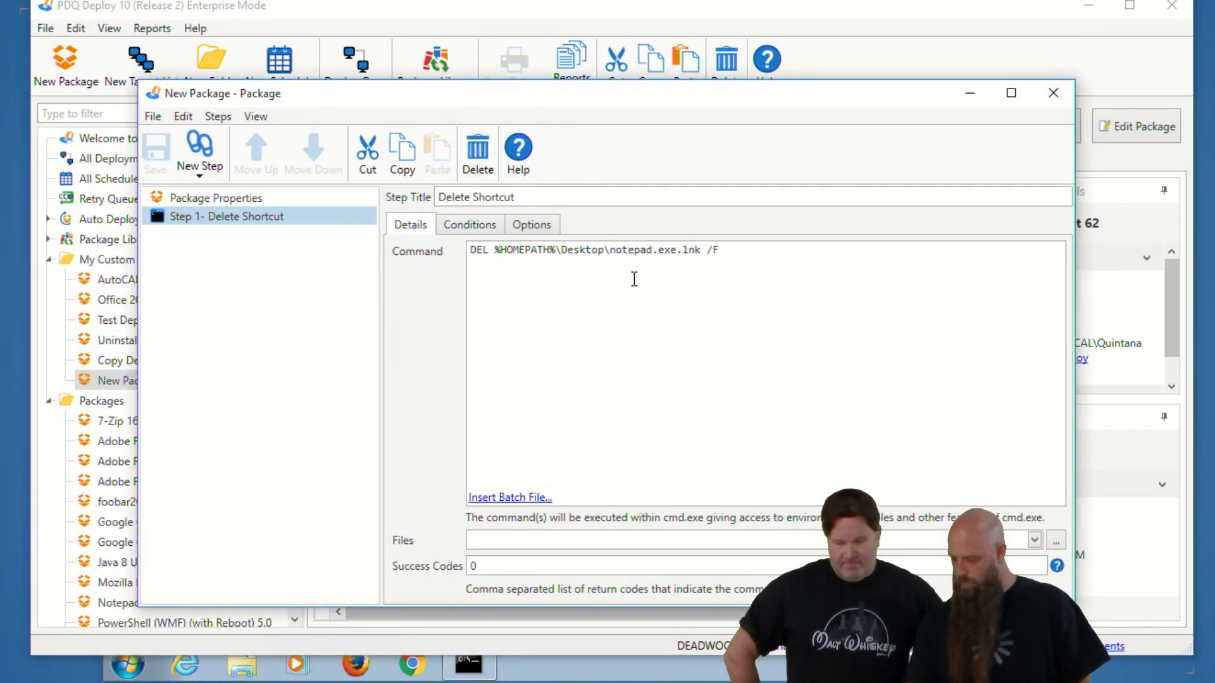
click(706, 251)
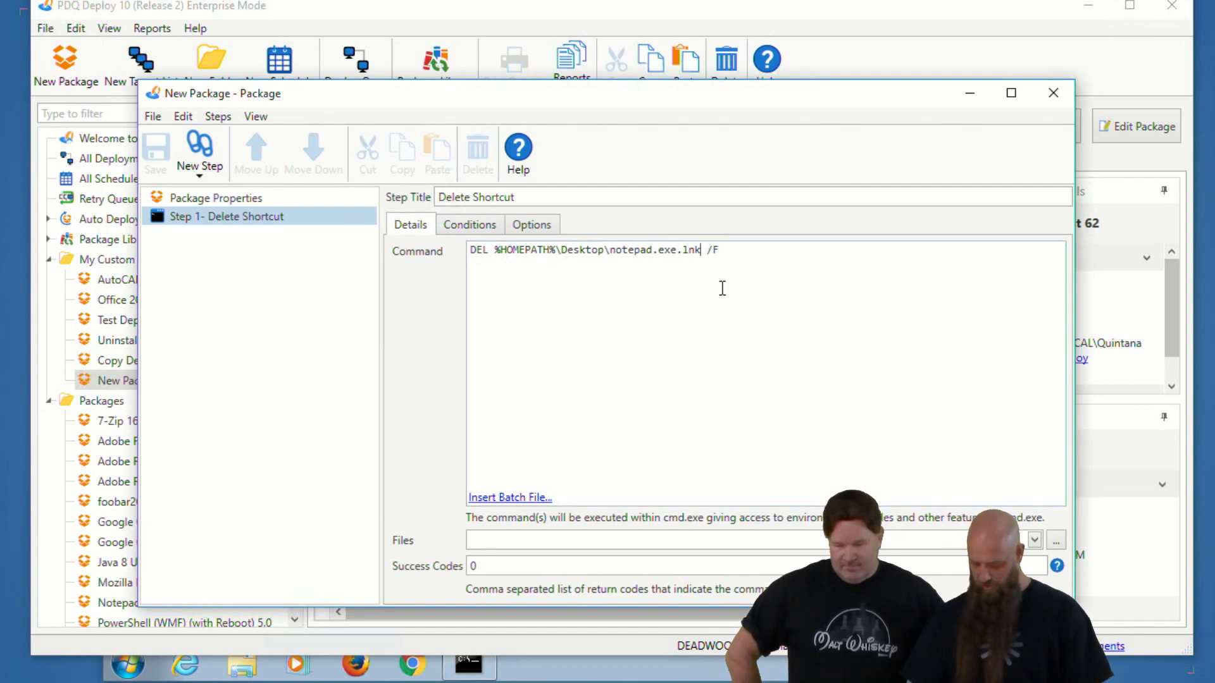
key(BackSpace)
key(BackSpace)
key(BackSpace)
key(BackSpace)
key(BackSpace)
key(BackSpace)
key(BackSpace)
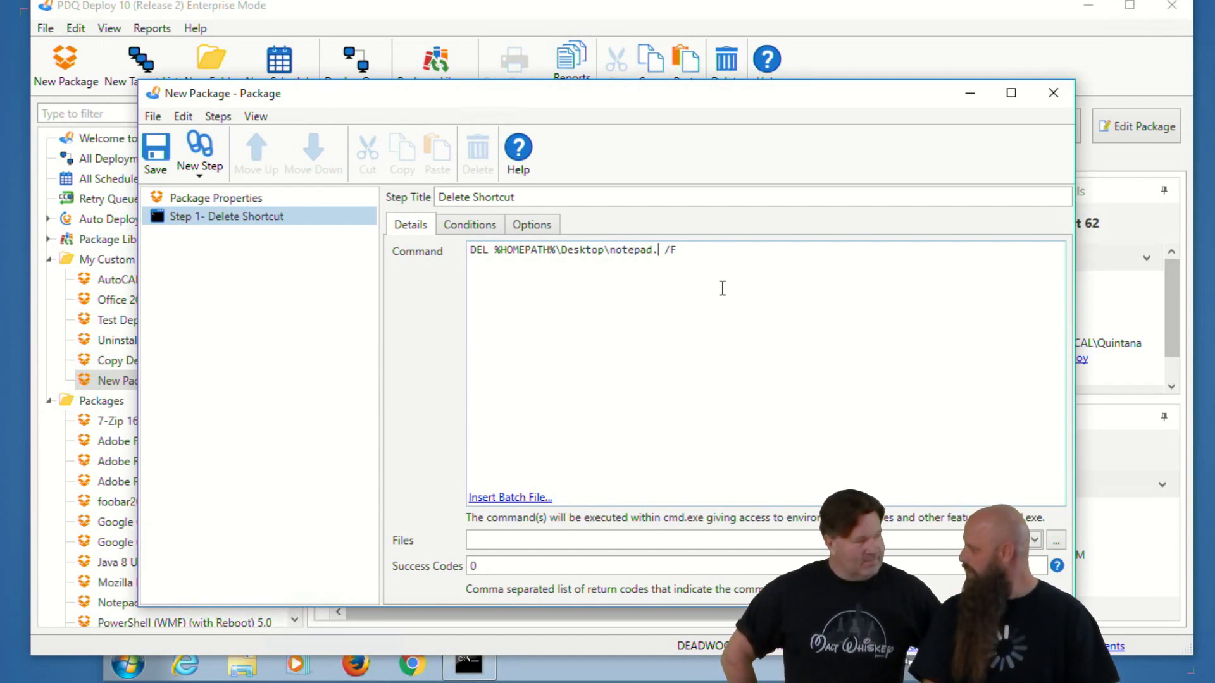
key(BackSpace)
text(*)
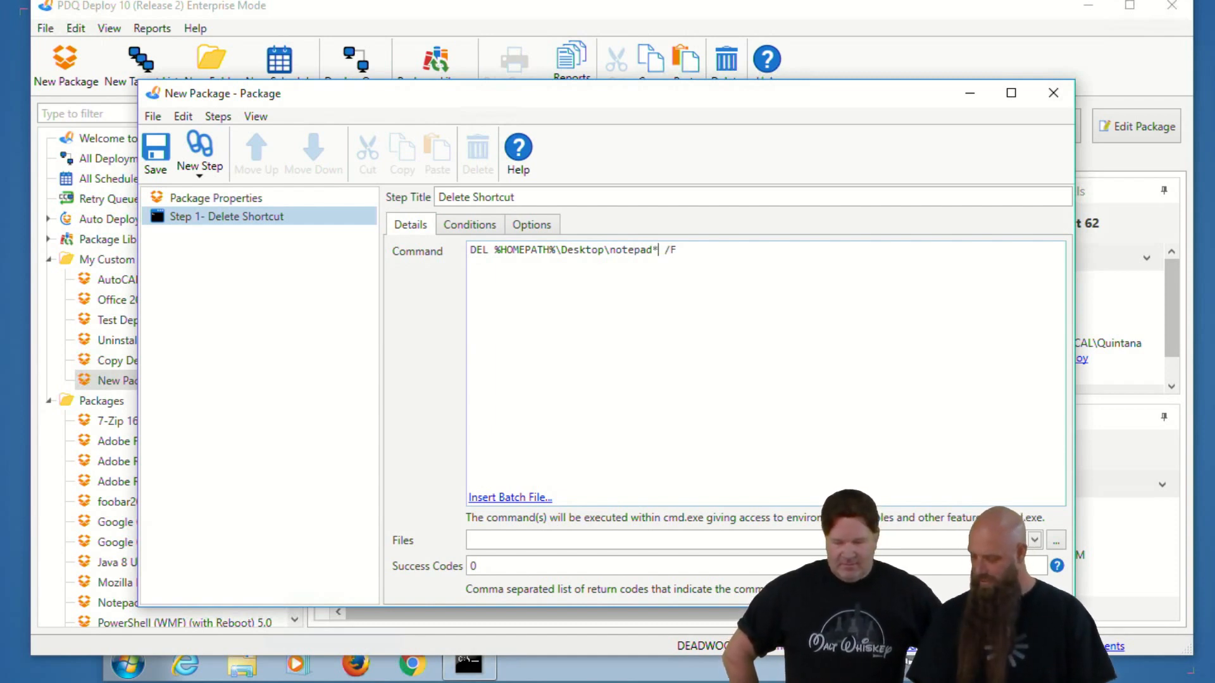
text(.lnk)
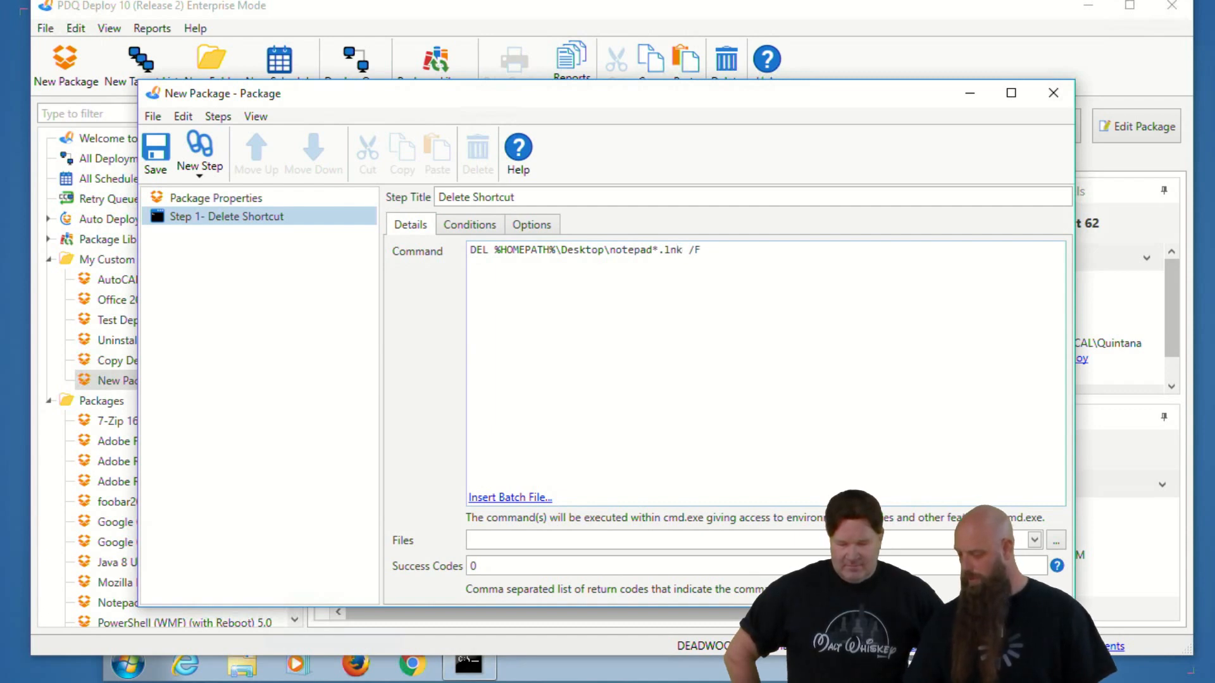
Step: Enclose the path in quotes so the command reads DEL "%HOMEPATH%\Desktop\notepad*.lnk" /F, and save and close the package
text(")
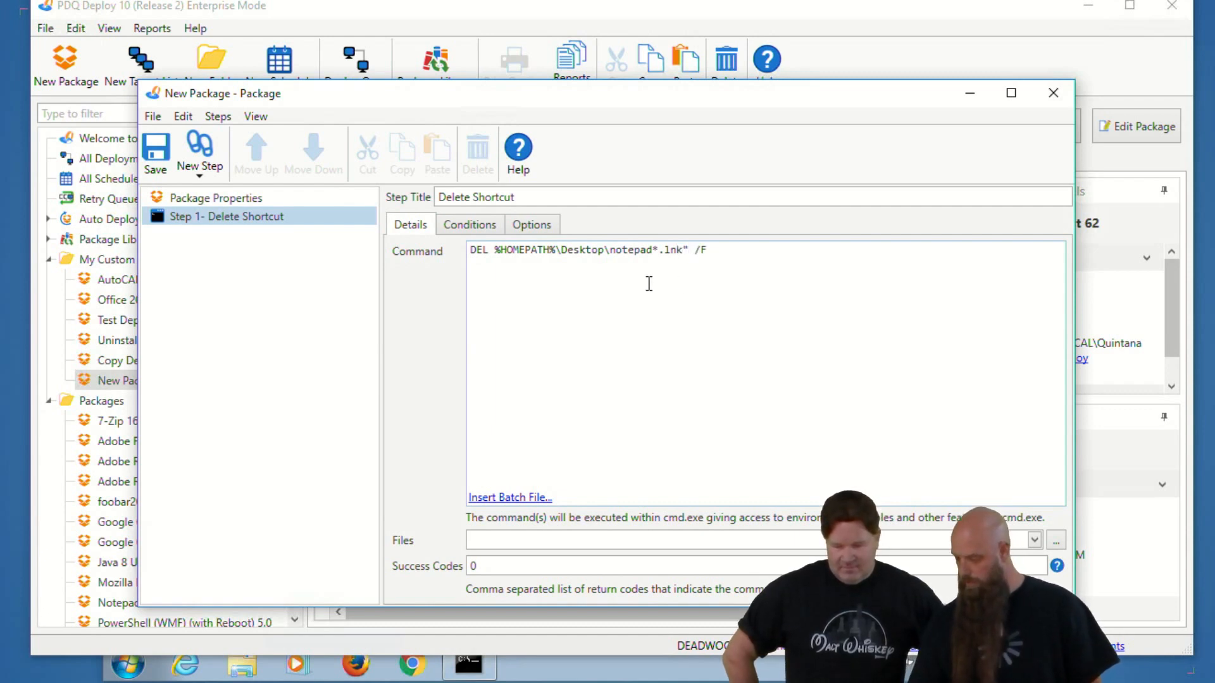
click(495, 251)
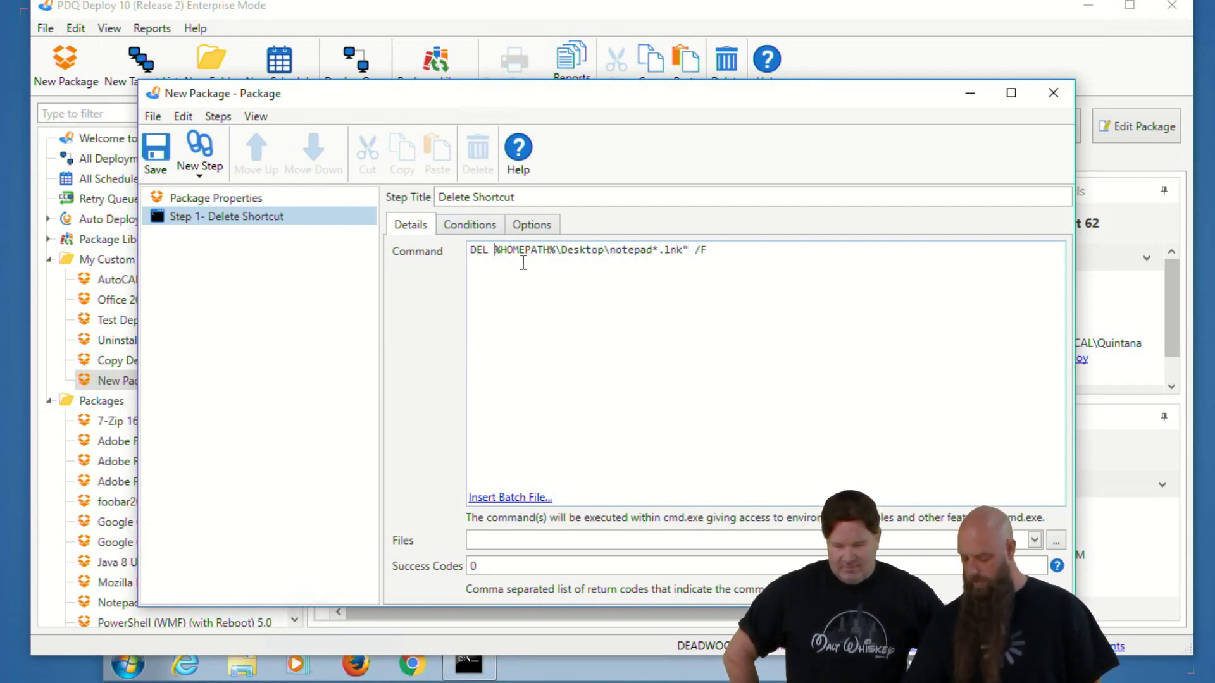
text(")
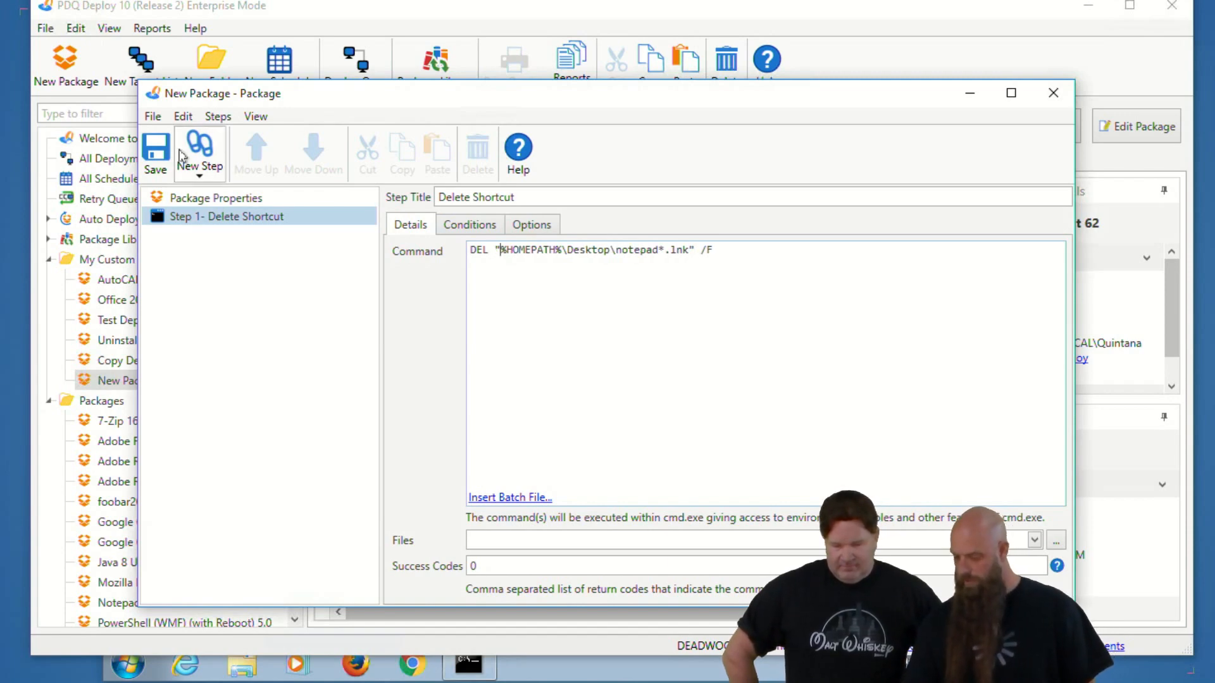
click(156, 153)
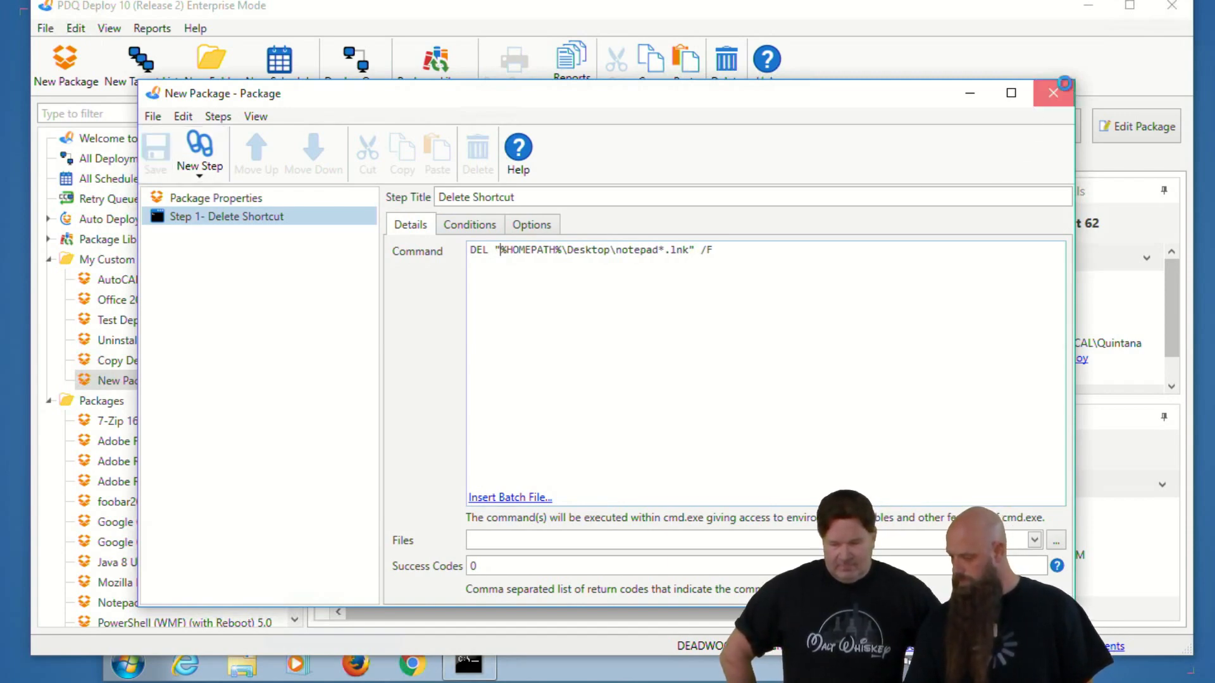
click(1053, 93)
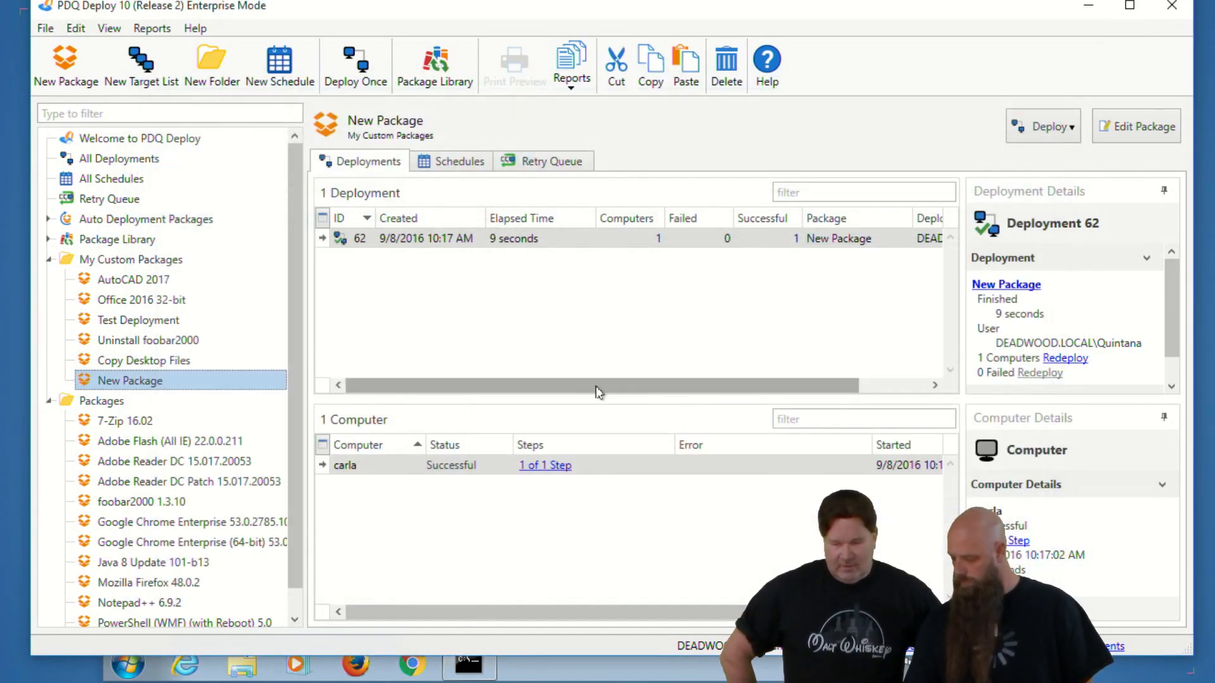
Step: Redeploy New Package to carla from its existing deployment entry
right_click(406, 472)
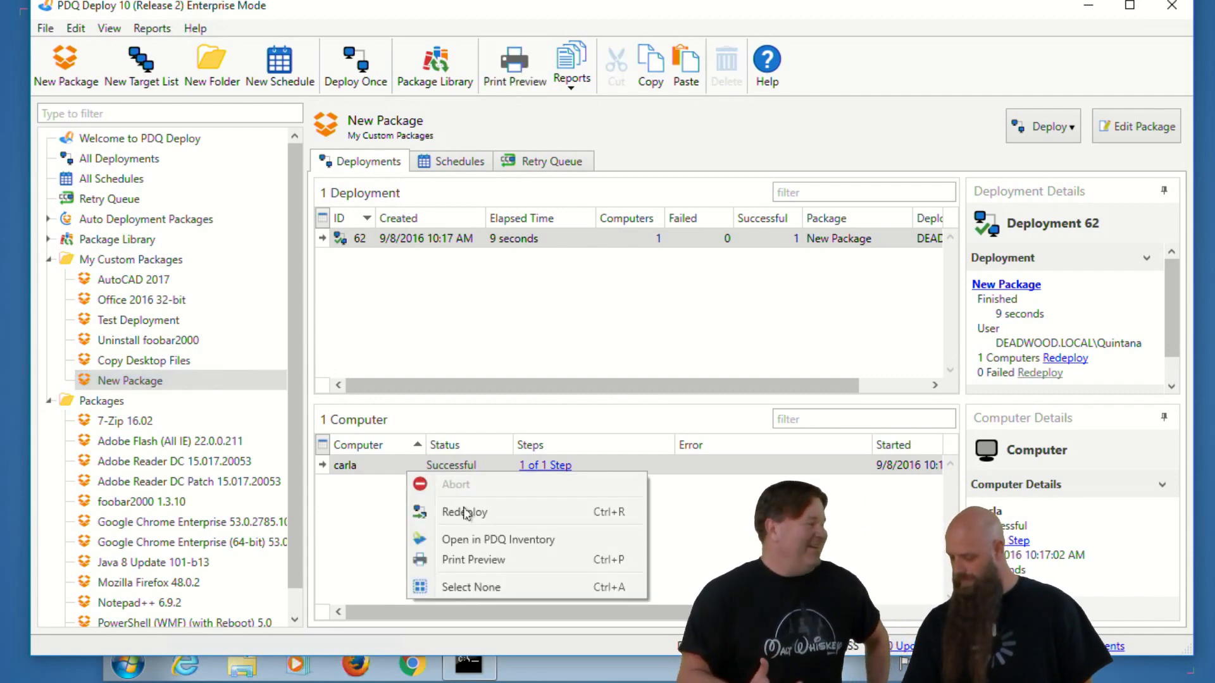
click(498, 511)
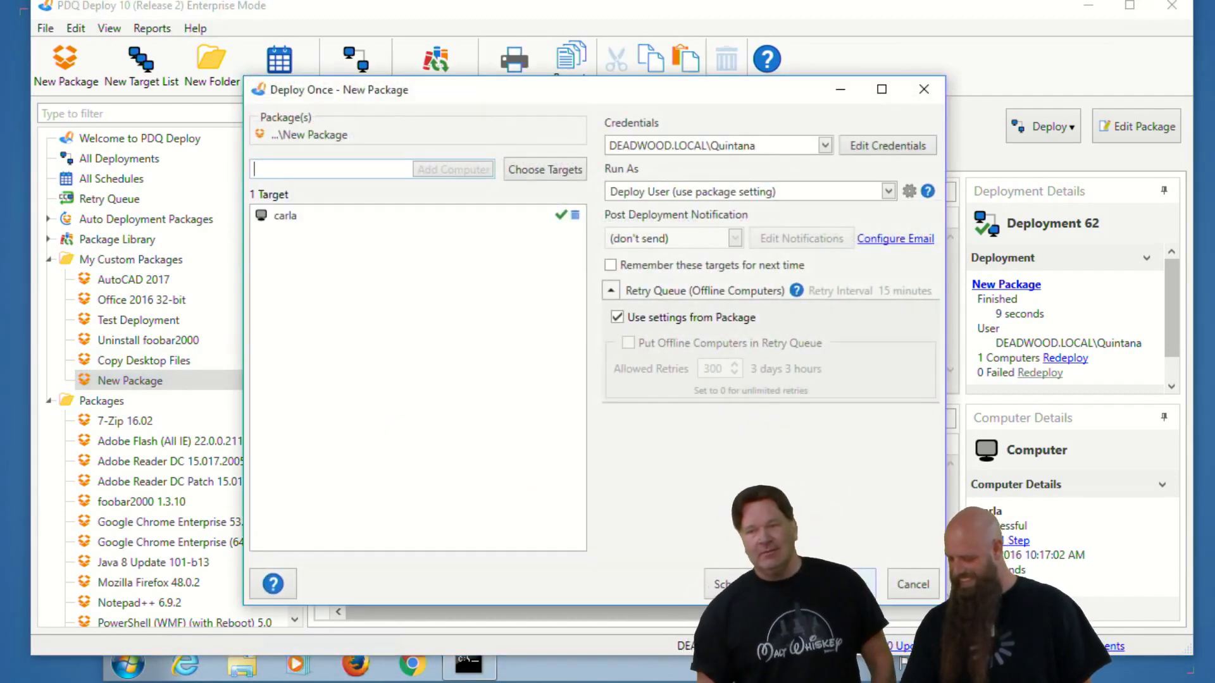
click(837, 582)
Step: Switch to carla's desktop, examine the profile folders in the Users folder of C:\ and close the folder window
key(alt+Tab)
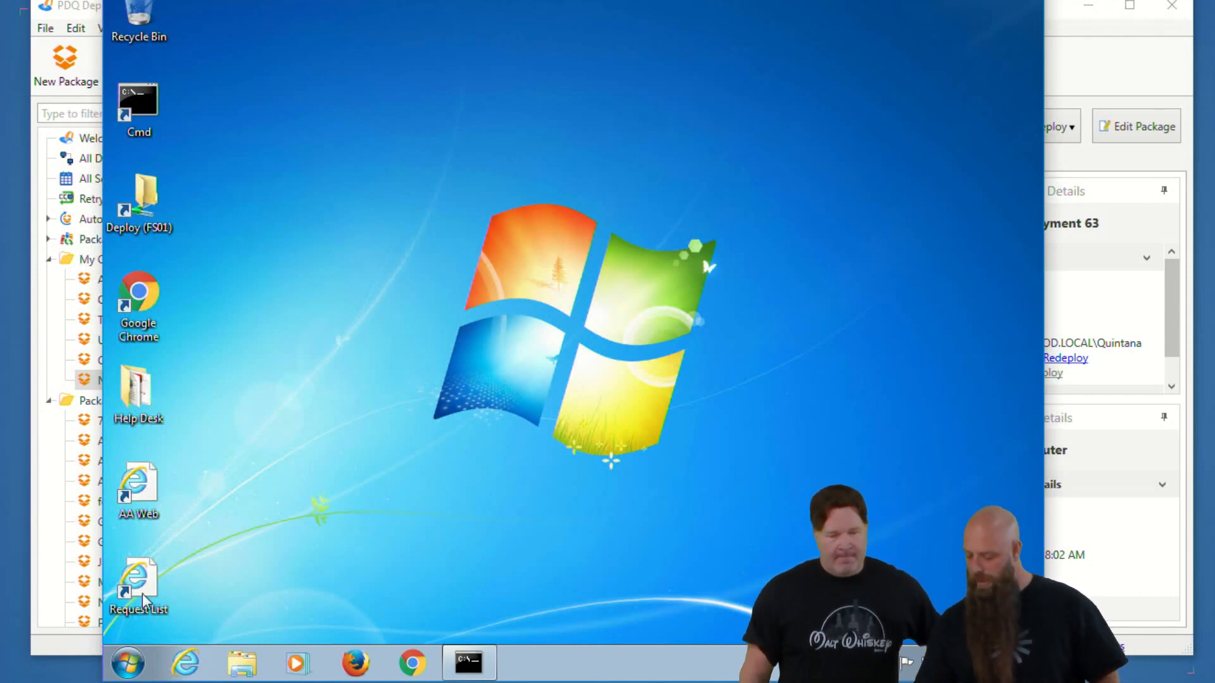
click(127, 662)
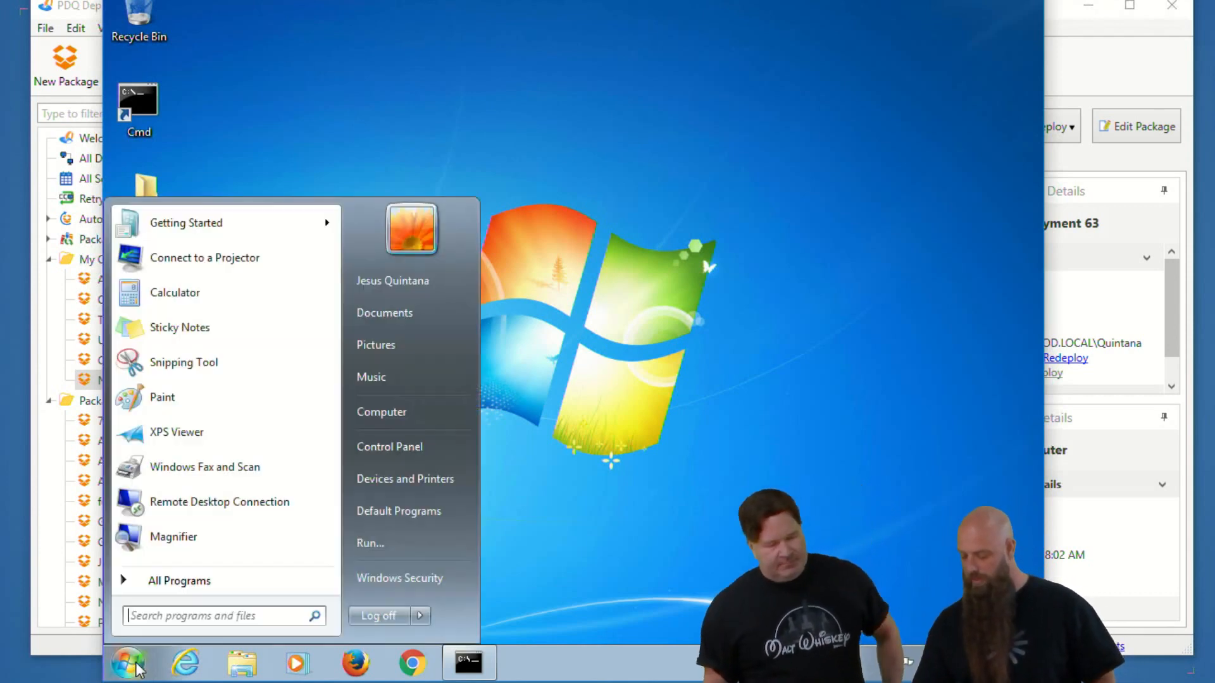
click(386, 545)
text(c:\)
key(Return)
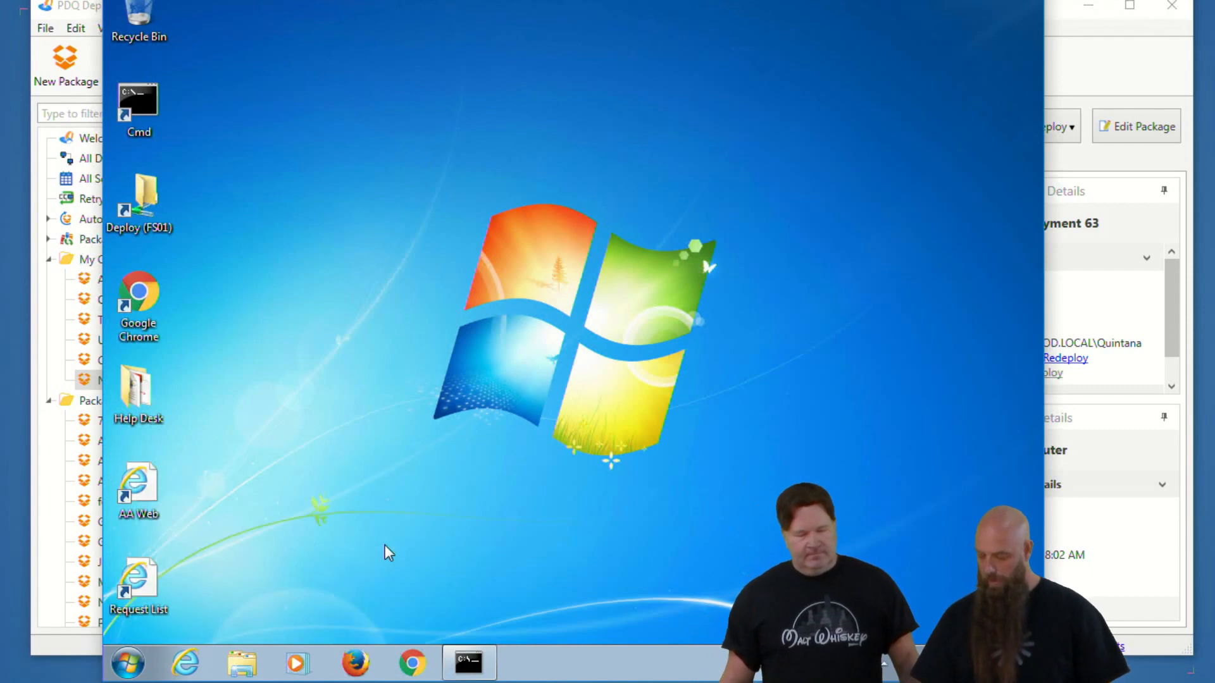
click(411, 268)
double_click(407, 269)
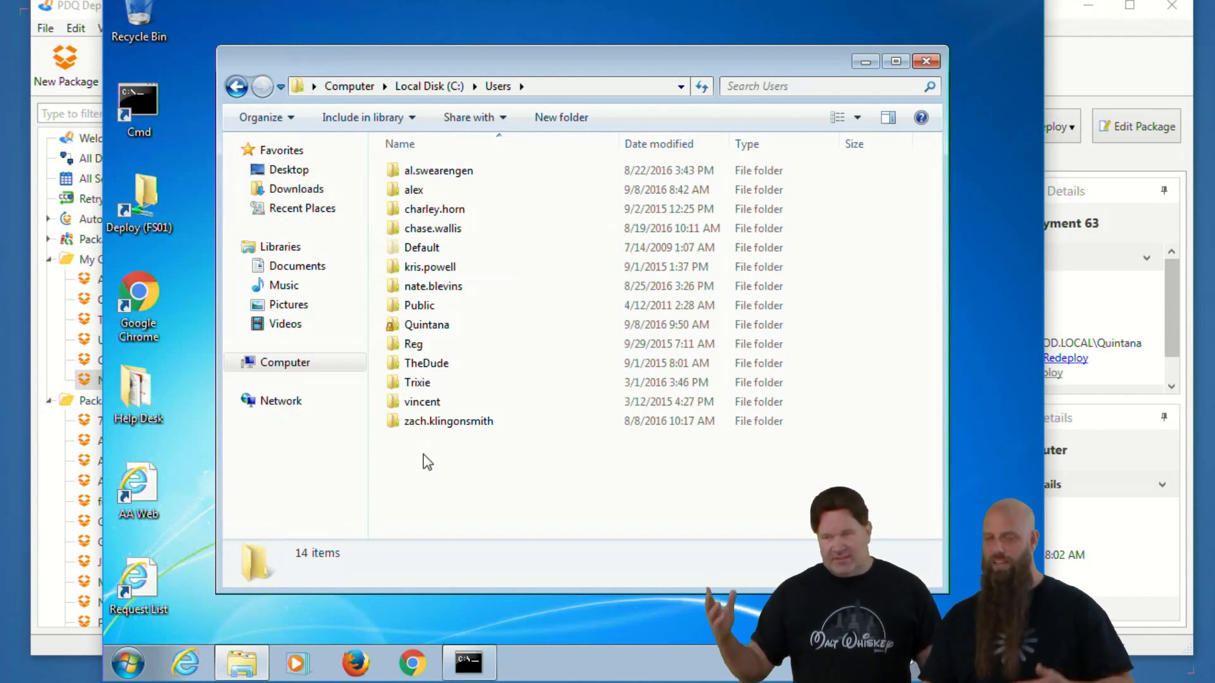
click(925, 62)
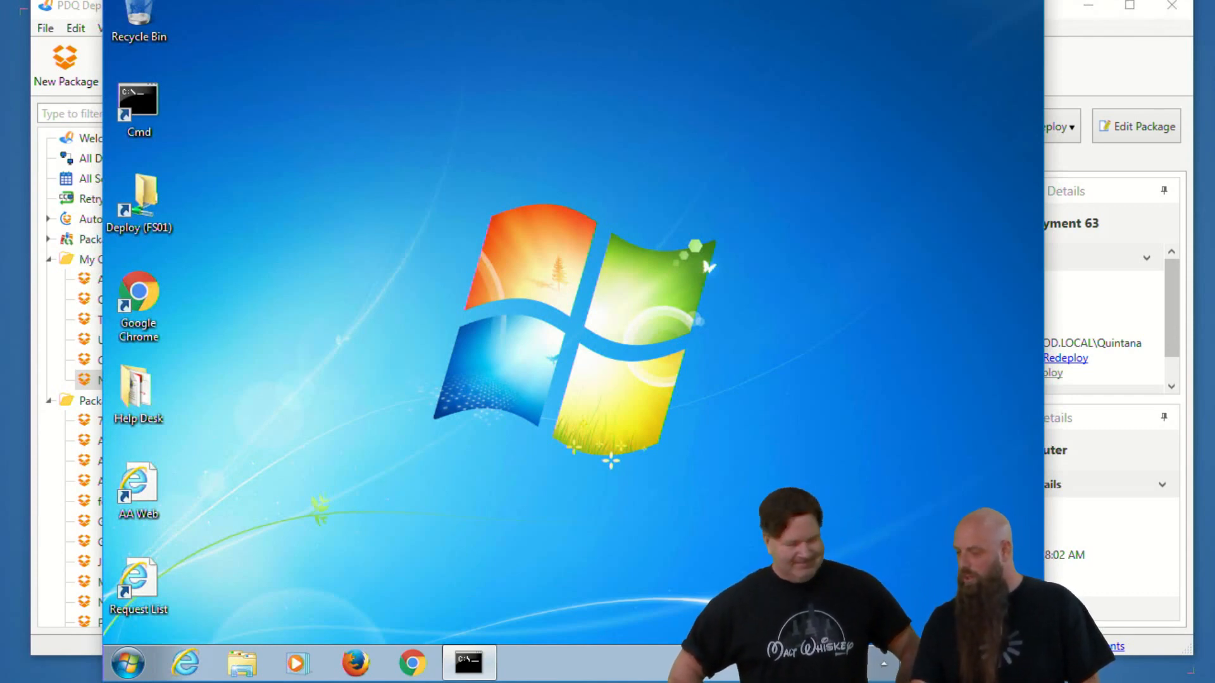
Step: Switch back to PDQ Deploy, reopen New Package and add a second step of the Command type
click(939, 1)
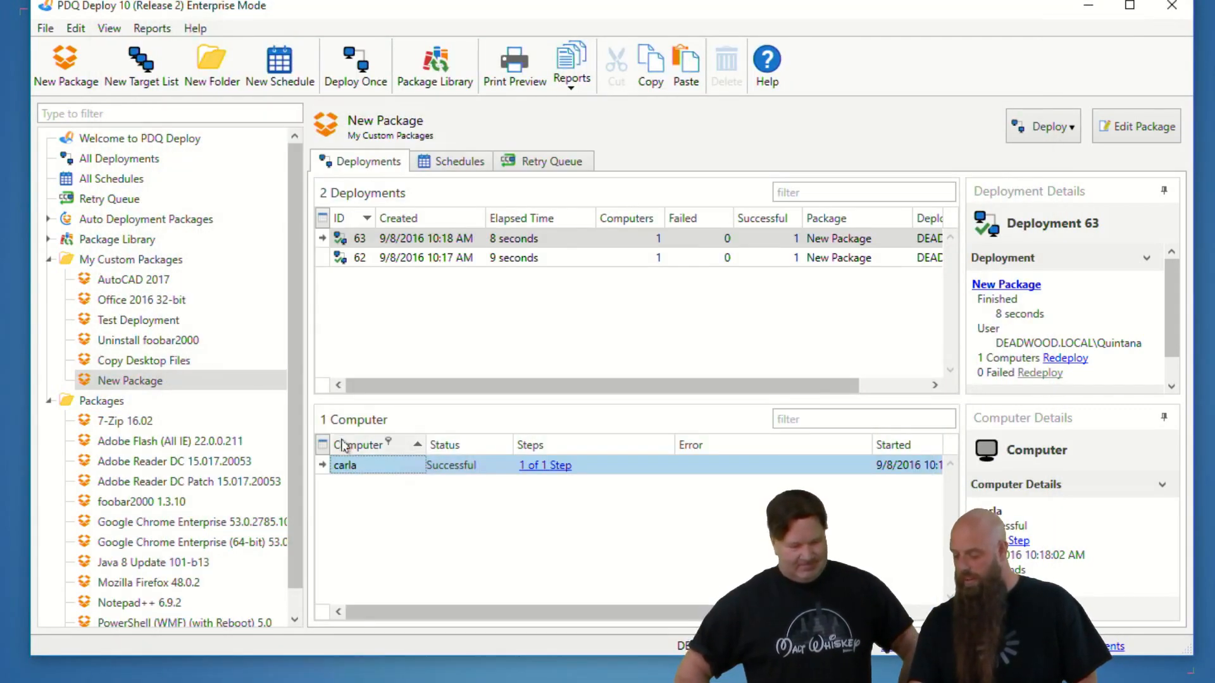
double_click(123, 382)
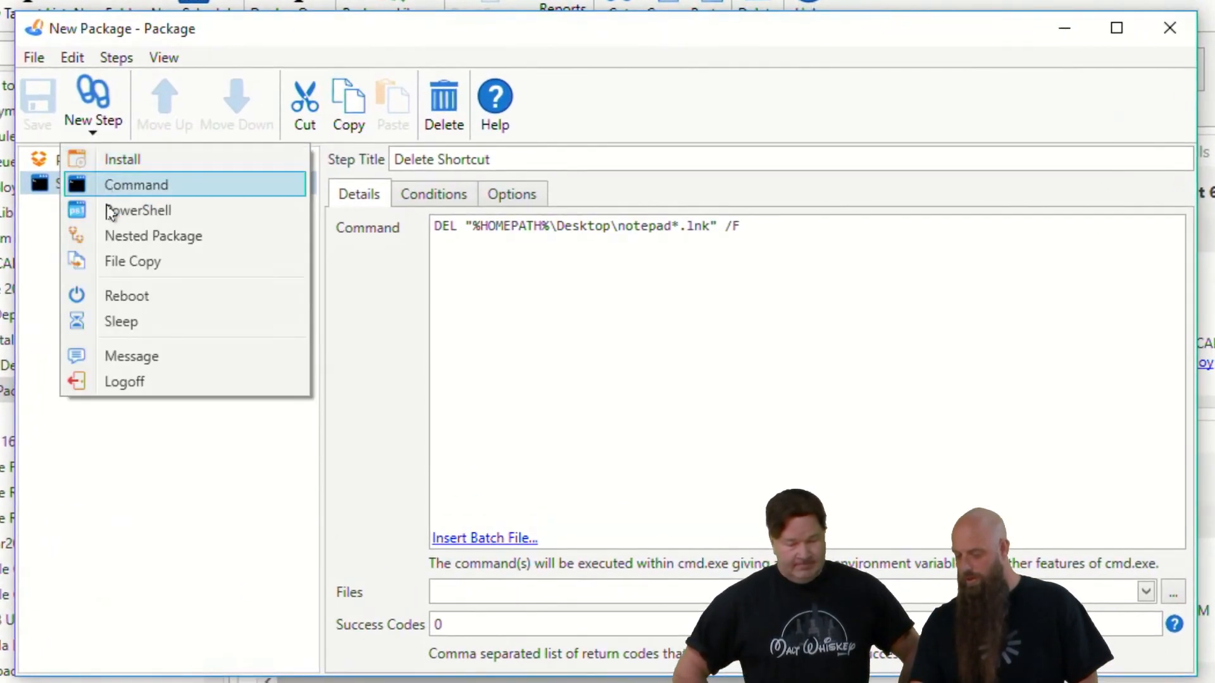
click(109, 190)
click(585, 300)
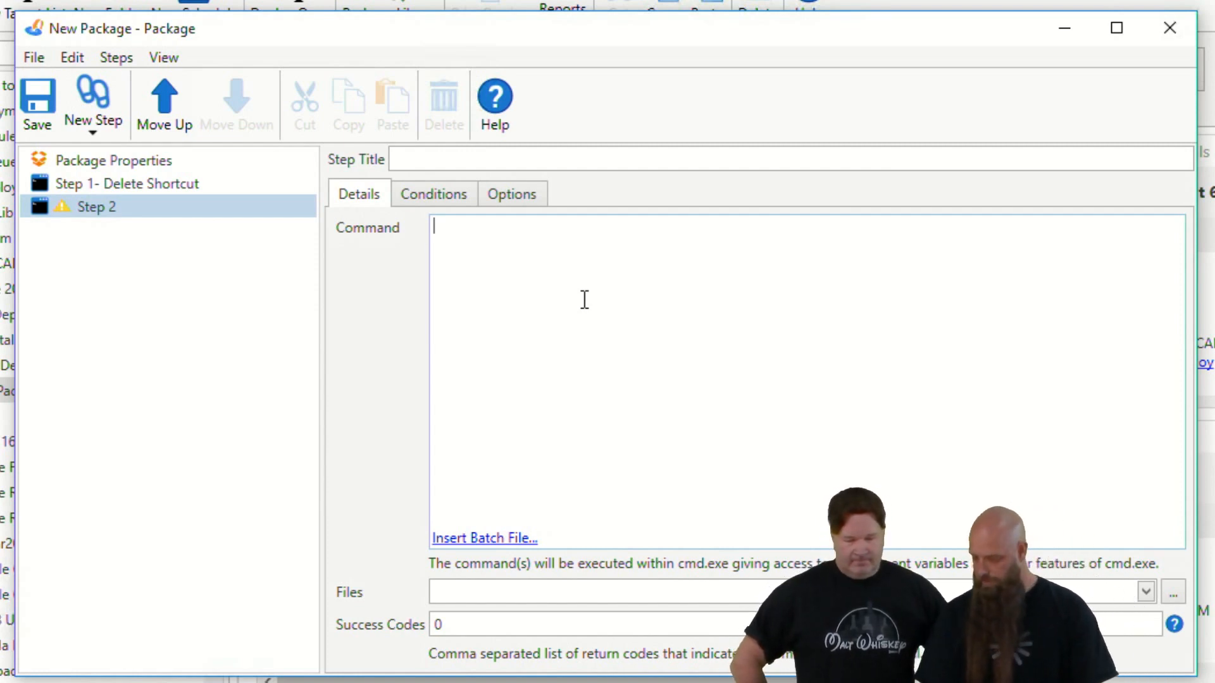
Step: Enter the command robocopy \\fs01\deploy\_webcast\AllDesktopIcons %PUBLIC%\Desktop /MIR for Step 2, checking the source folder's name in File Explorer
text(roboc)
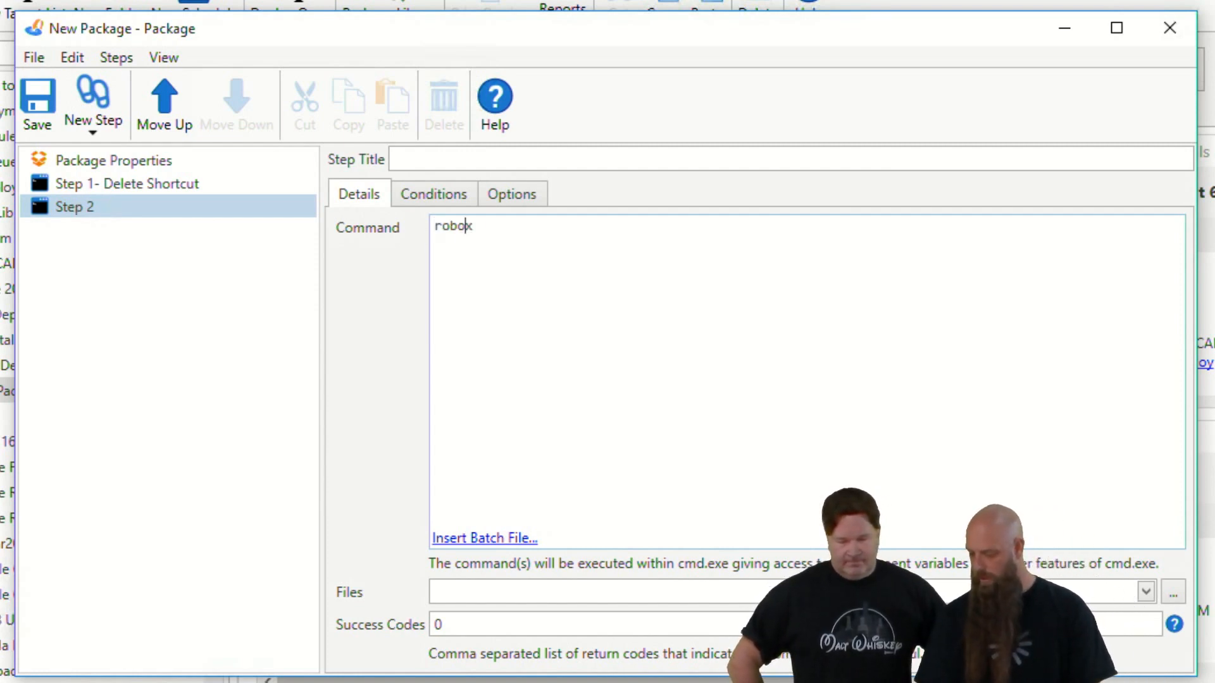
text(opy )
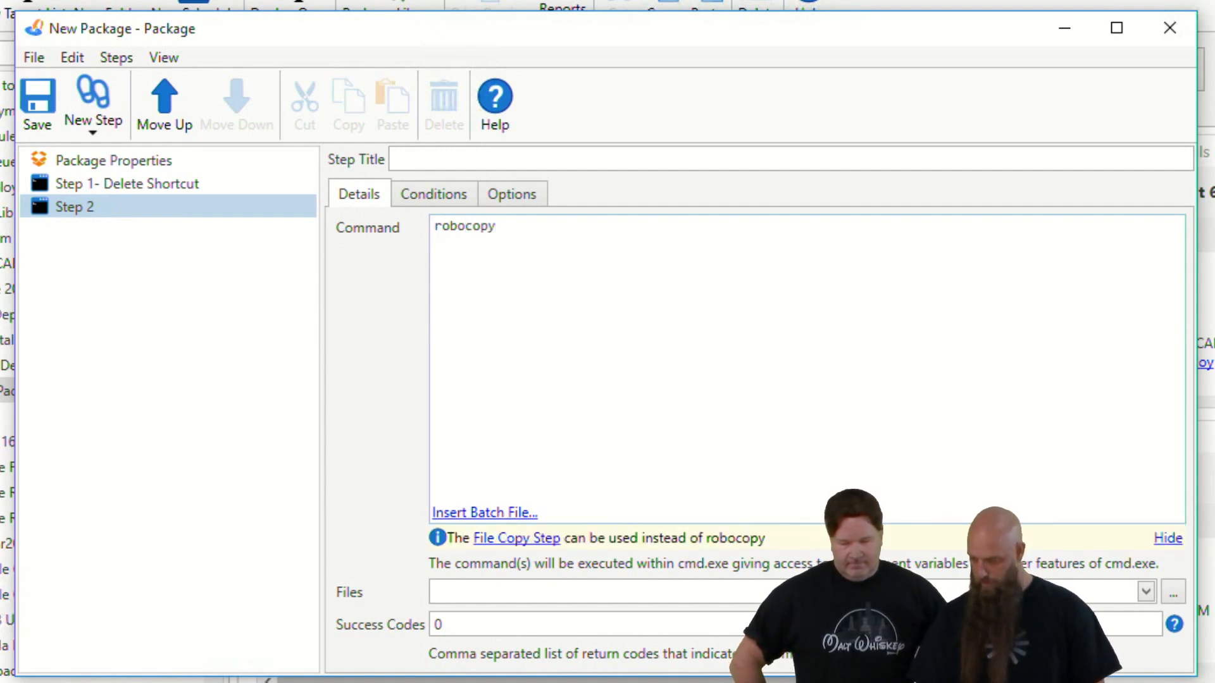
text(\\)
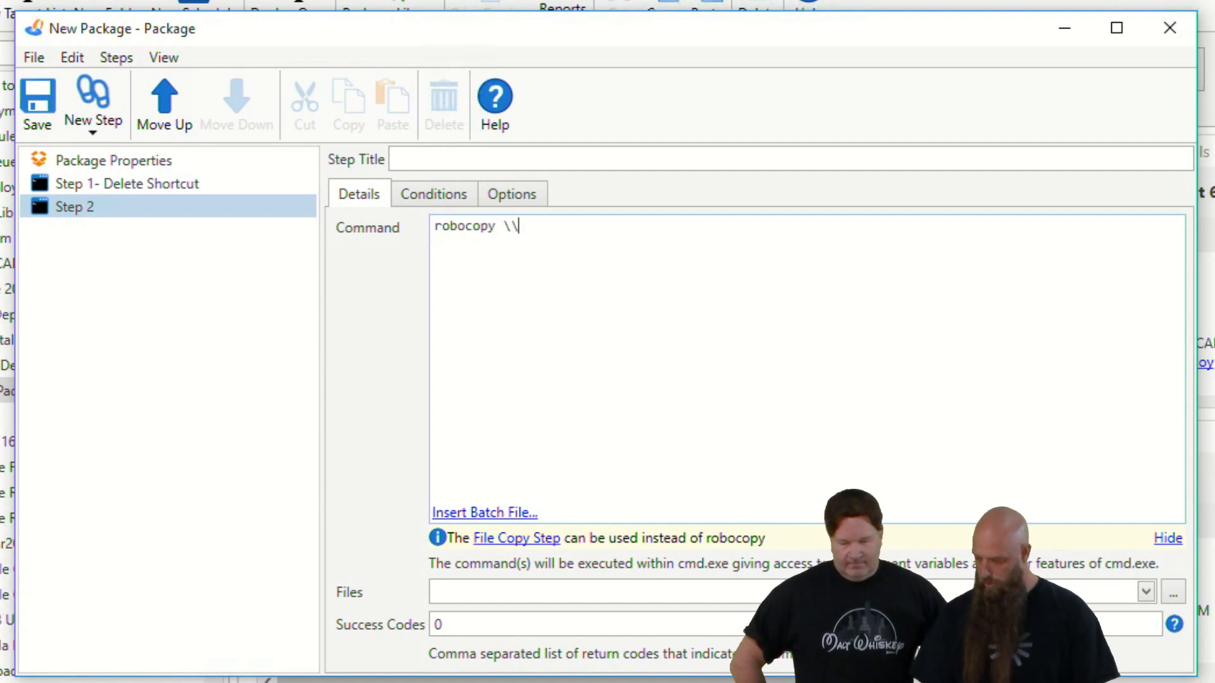
text(fs01)
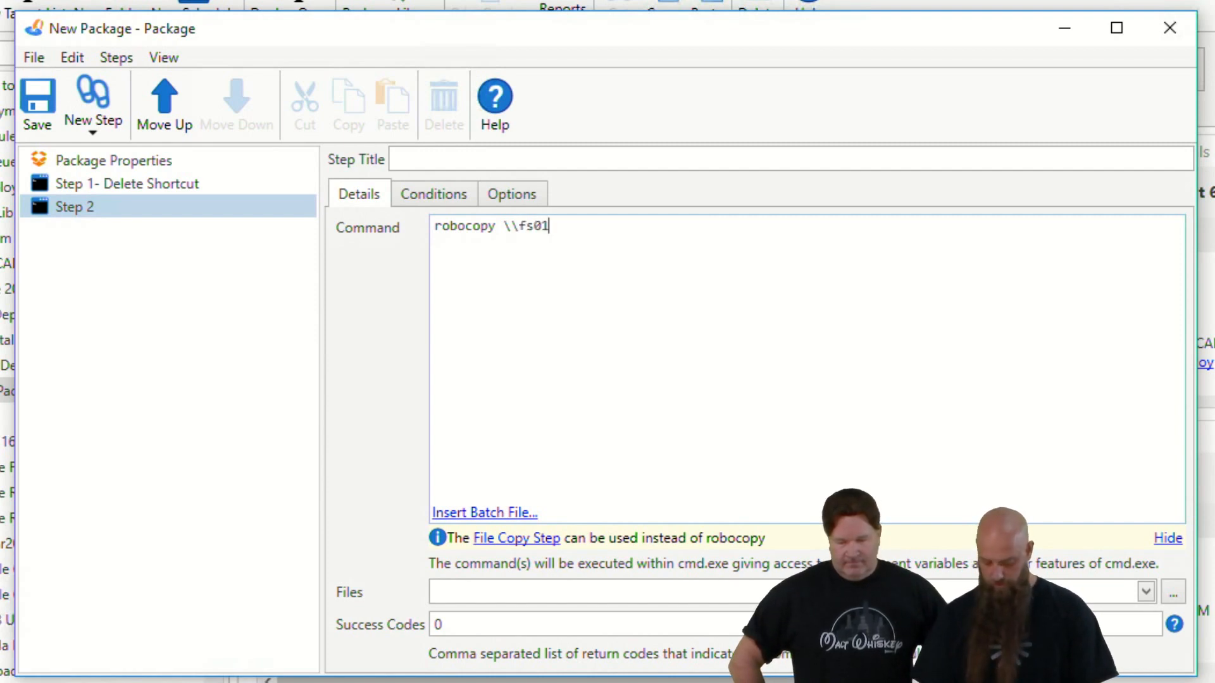
text(\deploy\)
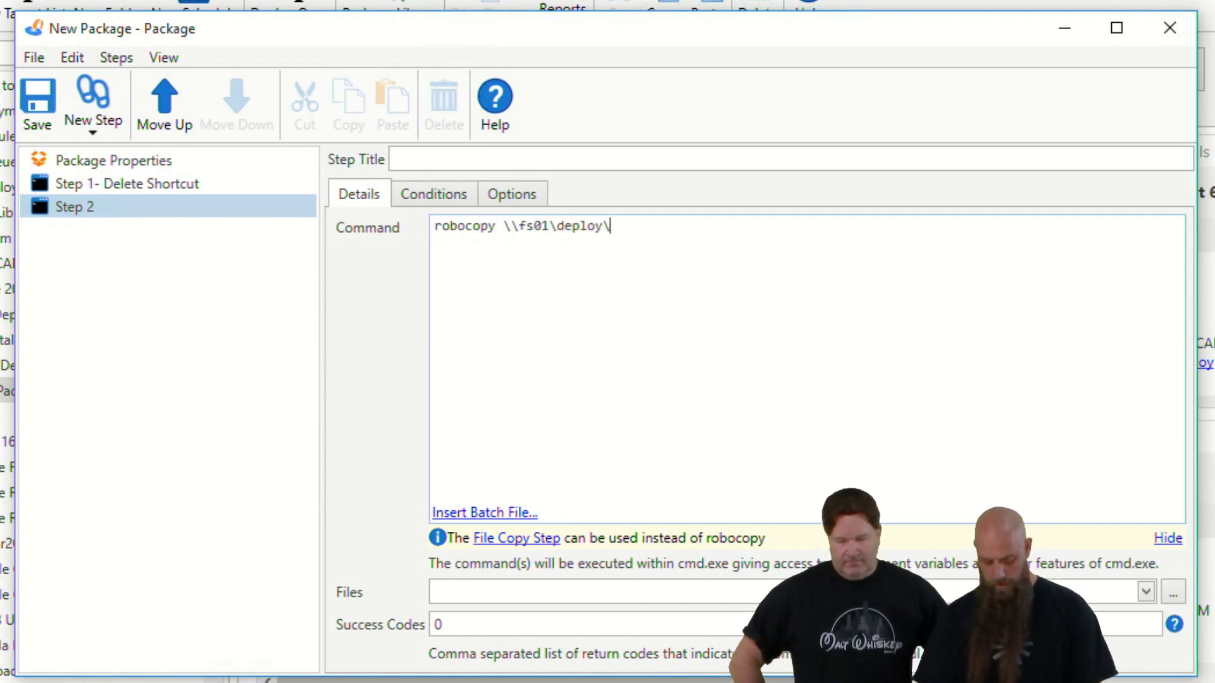
text(_w)
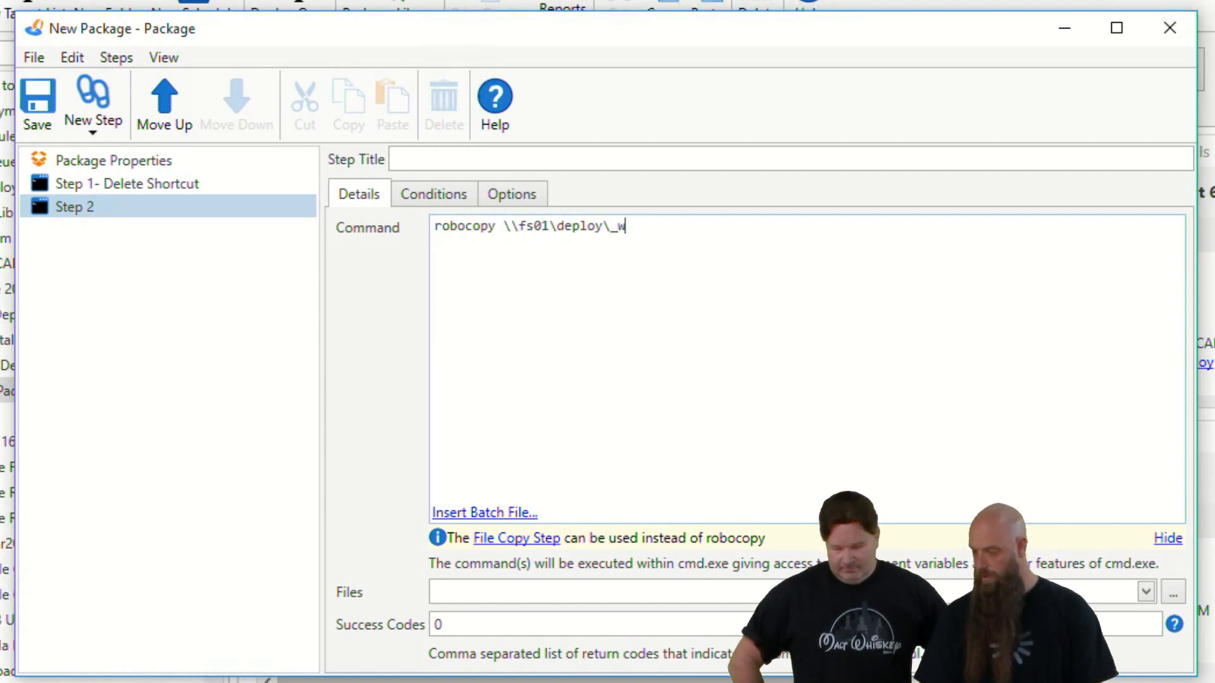
text(ebcast)
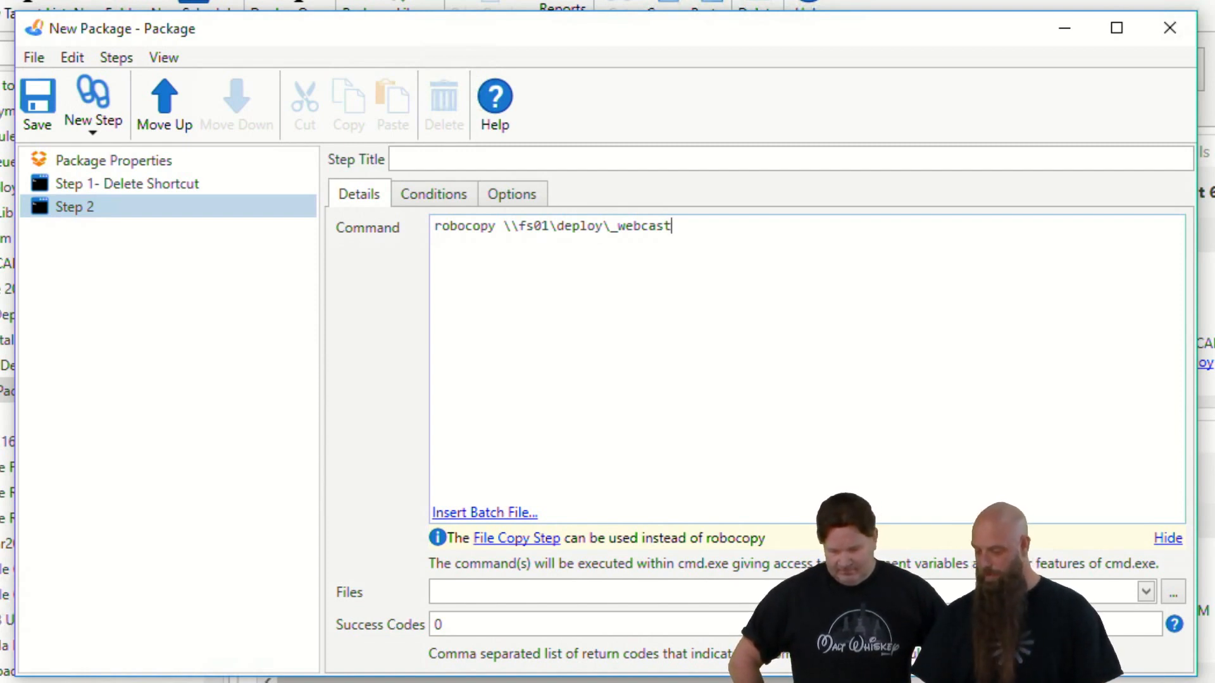
text(\)
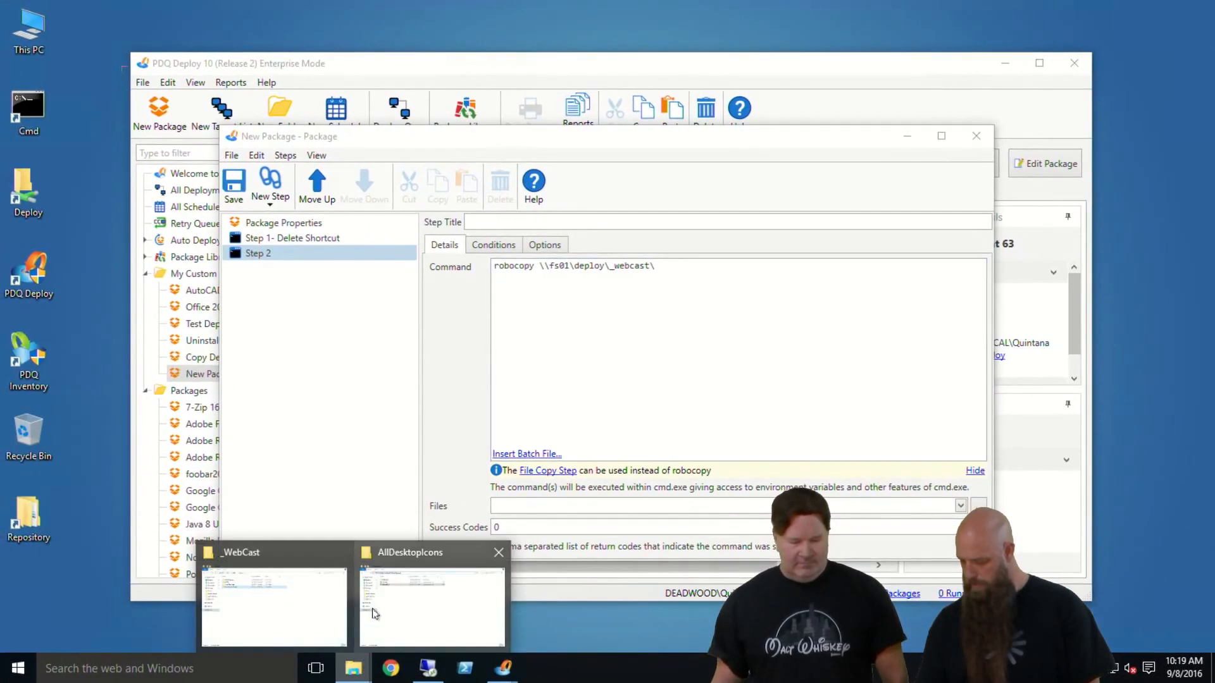
click(430, 620)
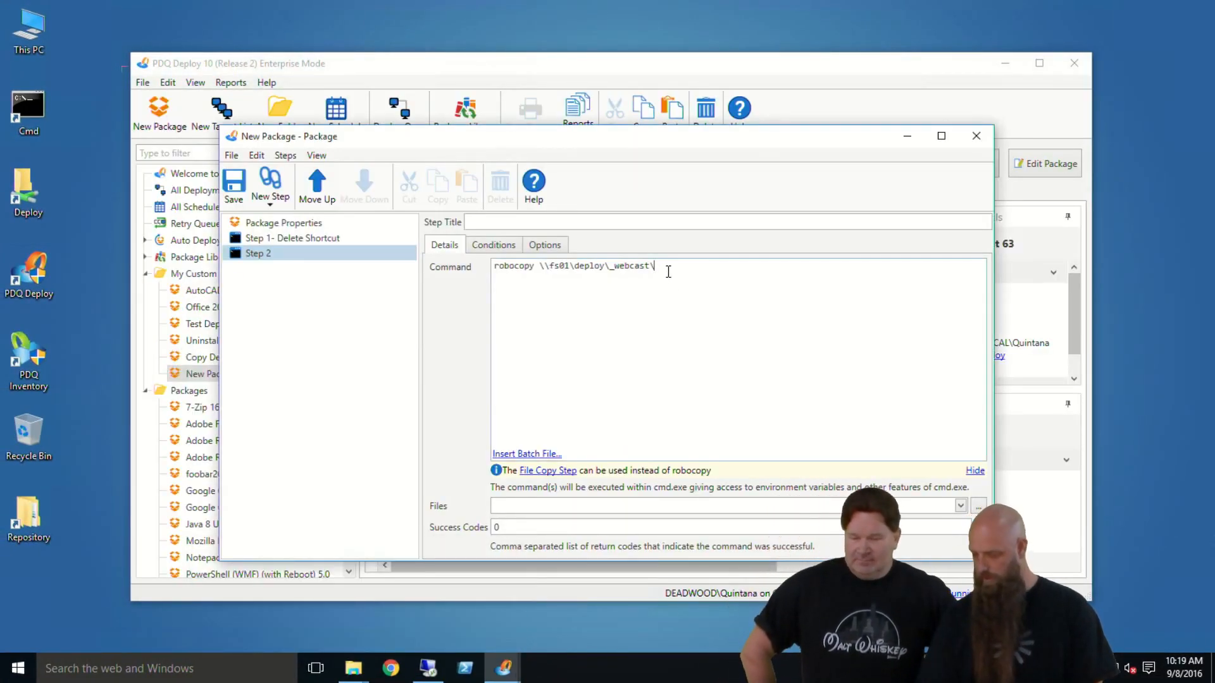
text(AllDesktopIcons)
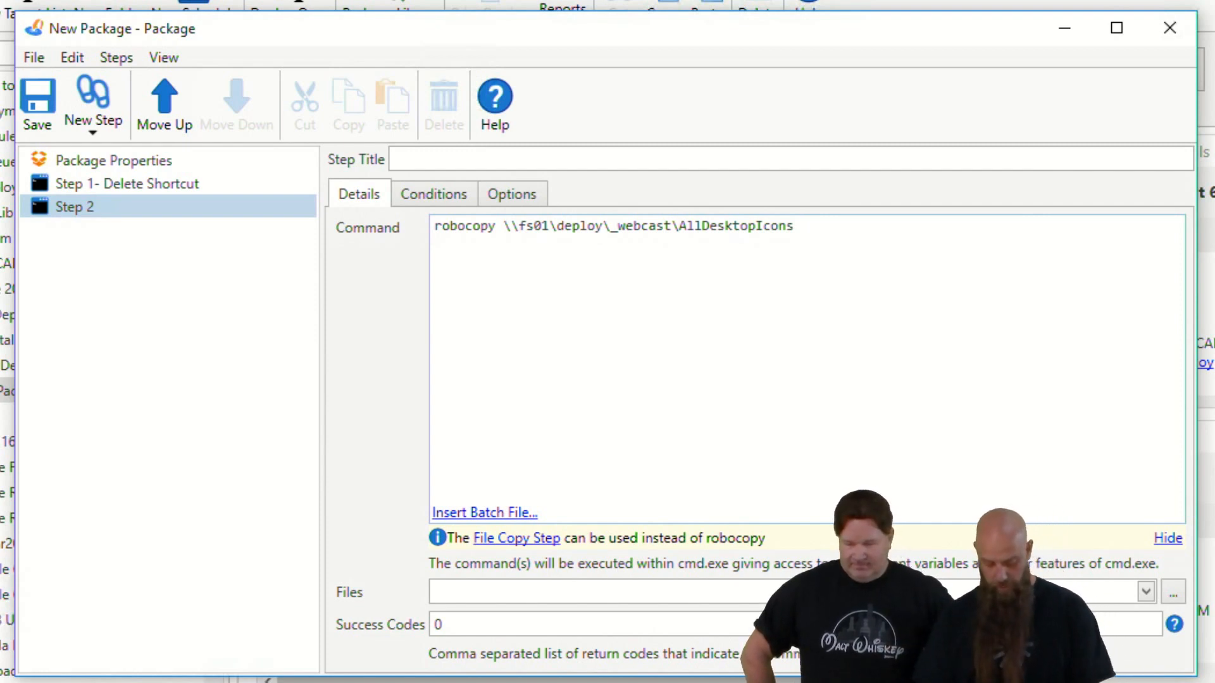
text(%PUBLIC%\Desktop /MIR)
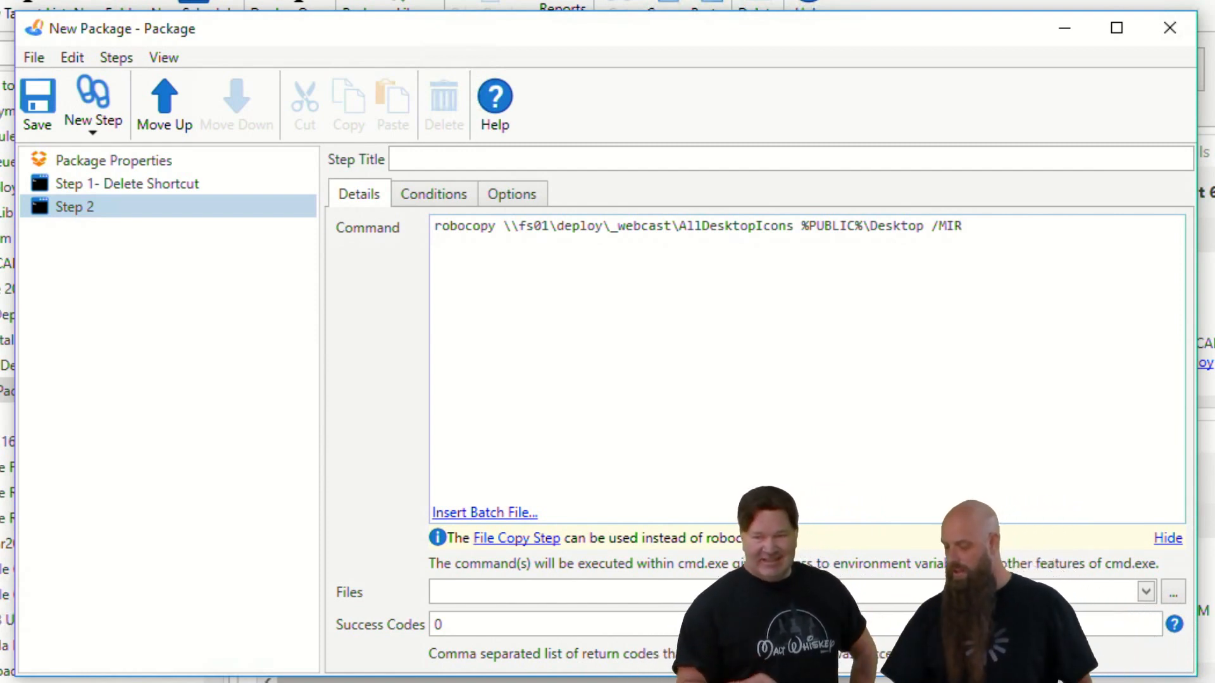
Step: Set the success codes of Step 2 to 0,1,2
click(468, 624)
text(,)
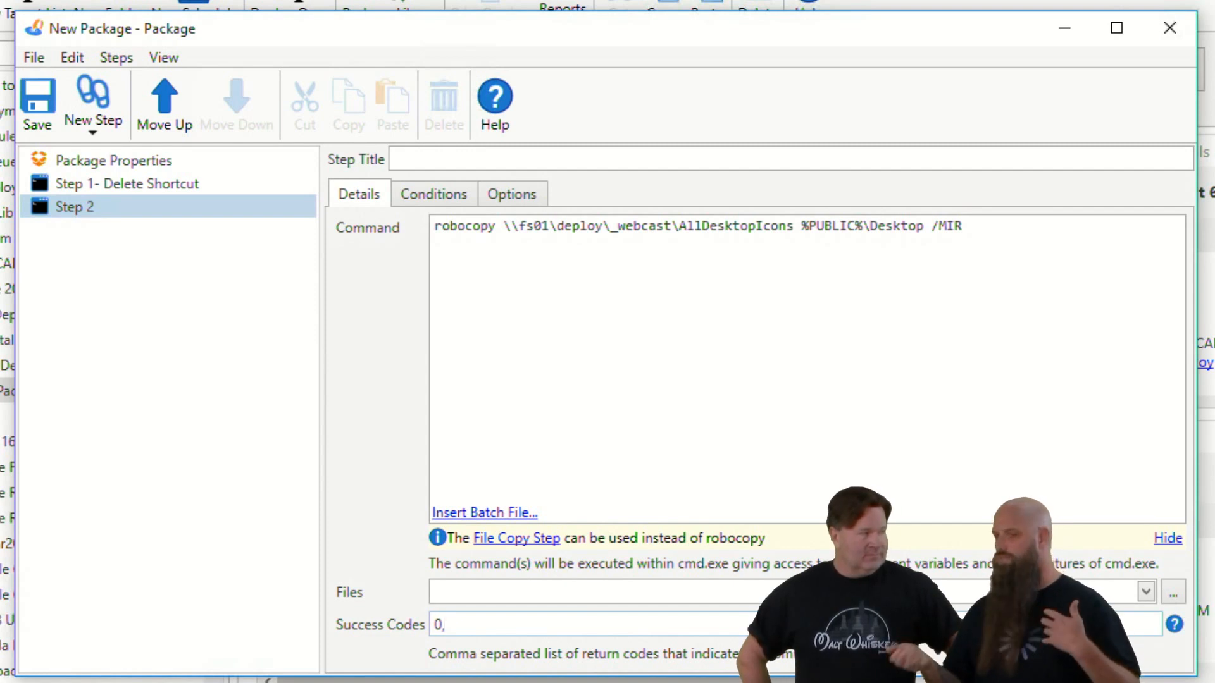
text(1)
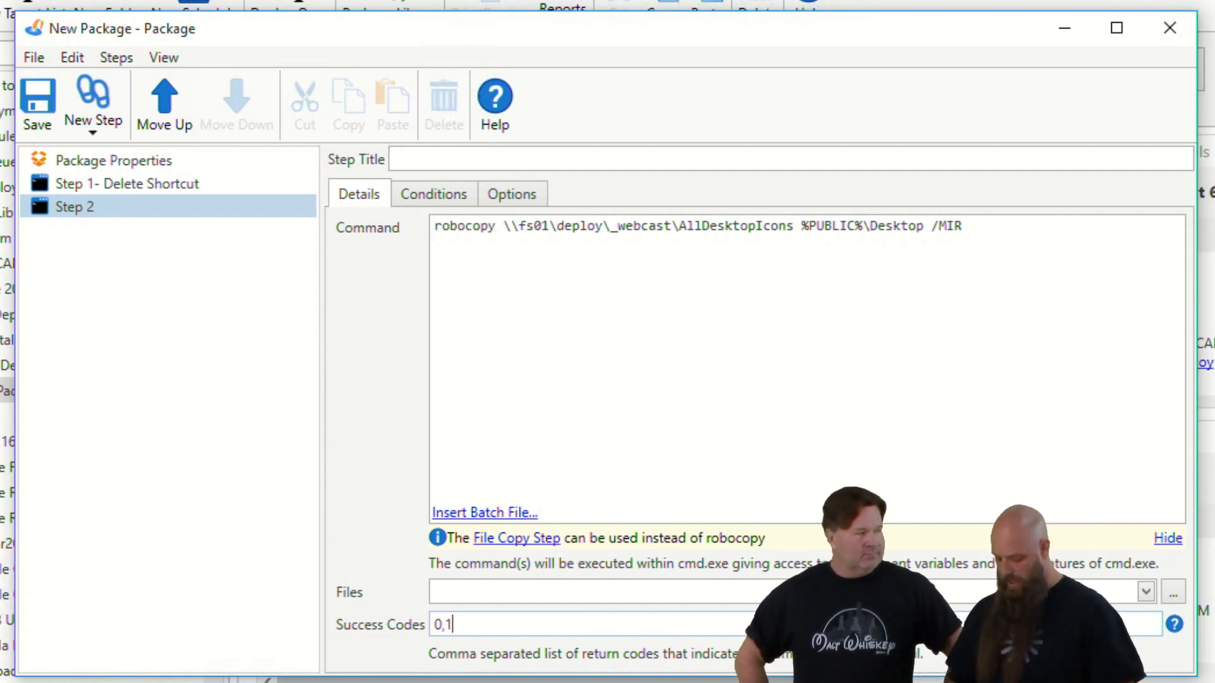
text(,2)
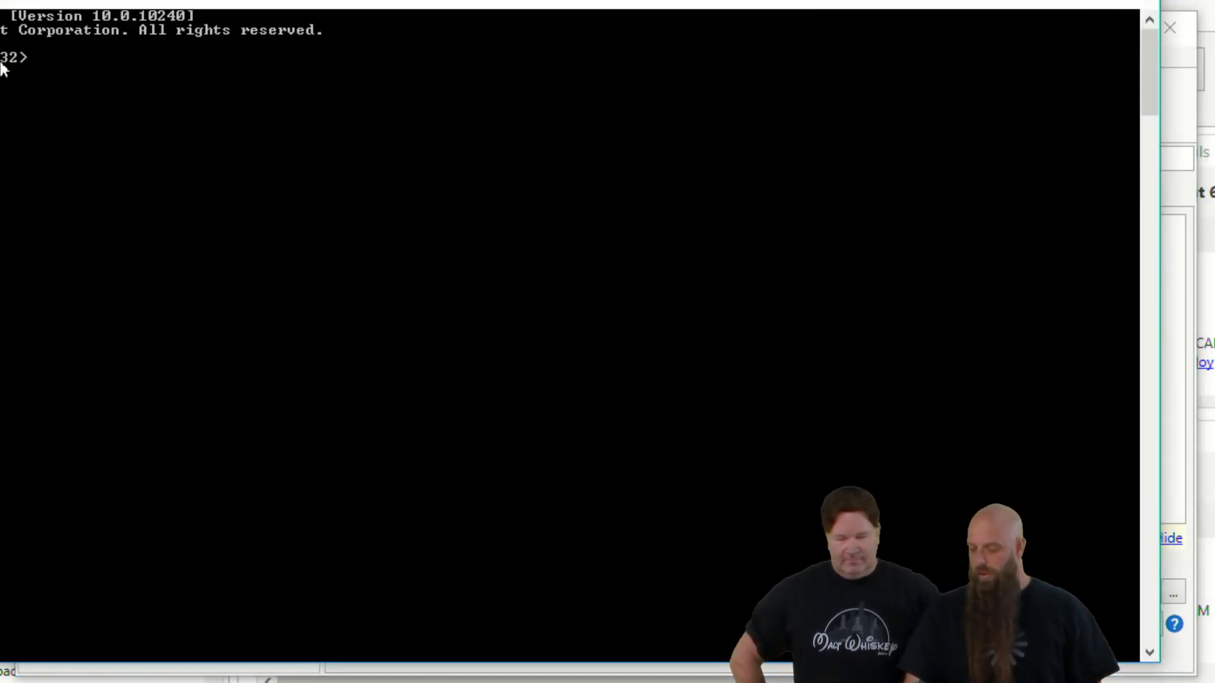
Step: Switch to an administrator command prompt and display the help for robocopy with robocopy /?
text(ro)
text(bocopy /?)
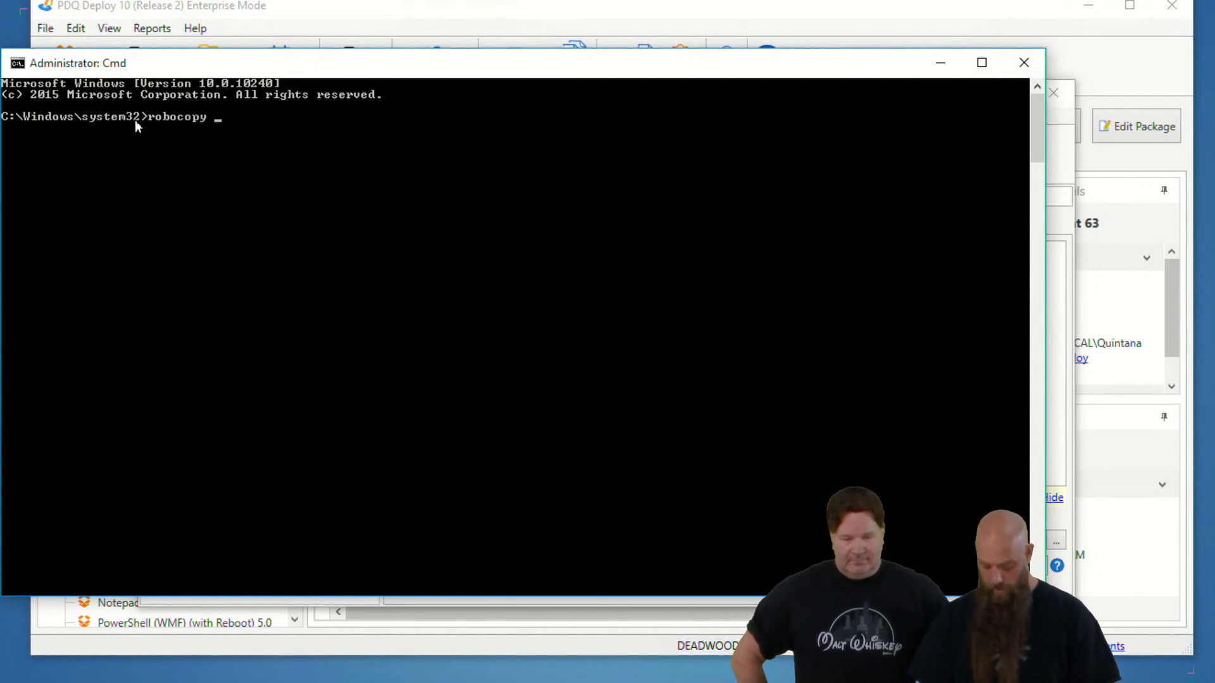
key(Return)
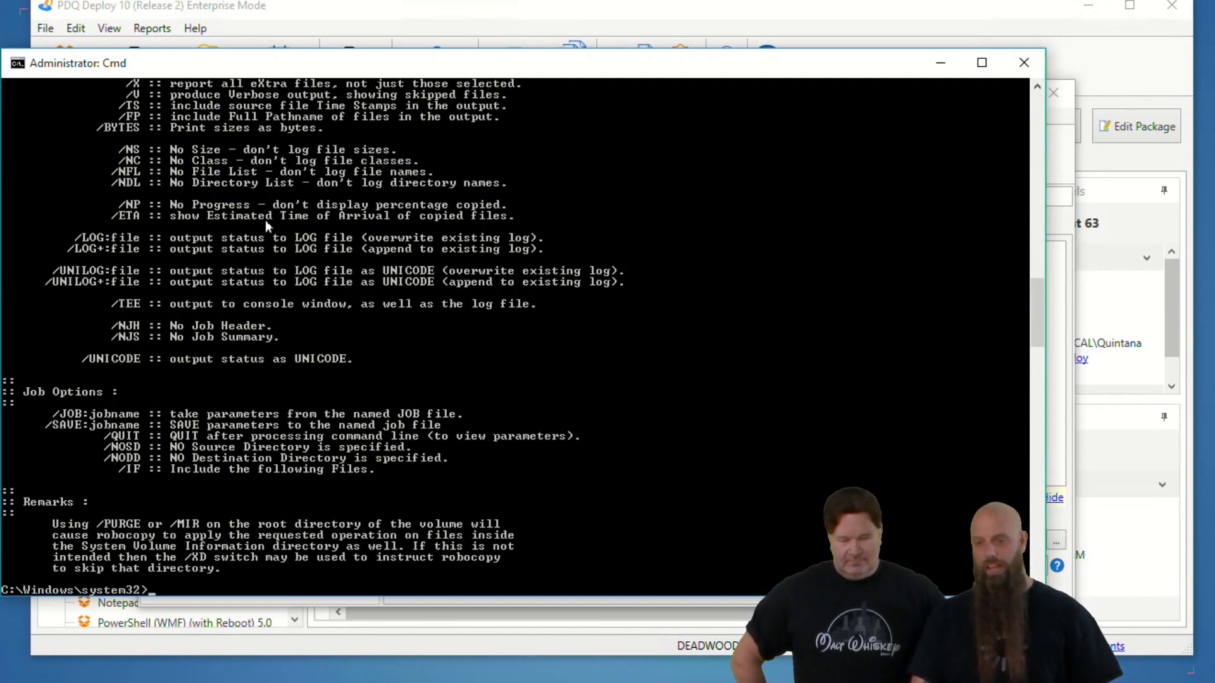
Step: Examine the /PURGE and /MIR copy options in the robocopy help and minimize the command prompt
scroll(273, 230, up, 5)
scroll(273, 231, up, 13)
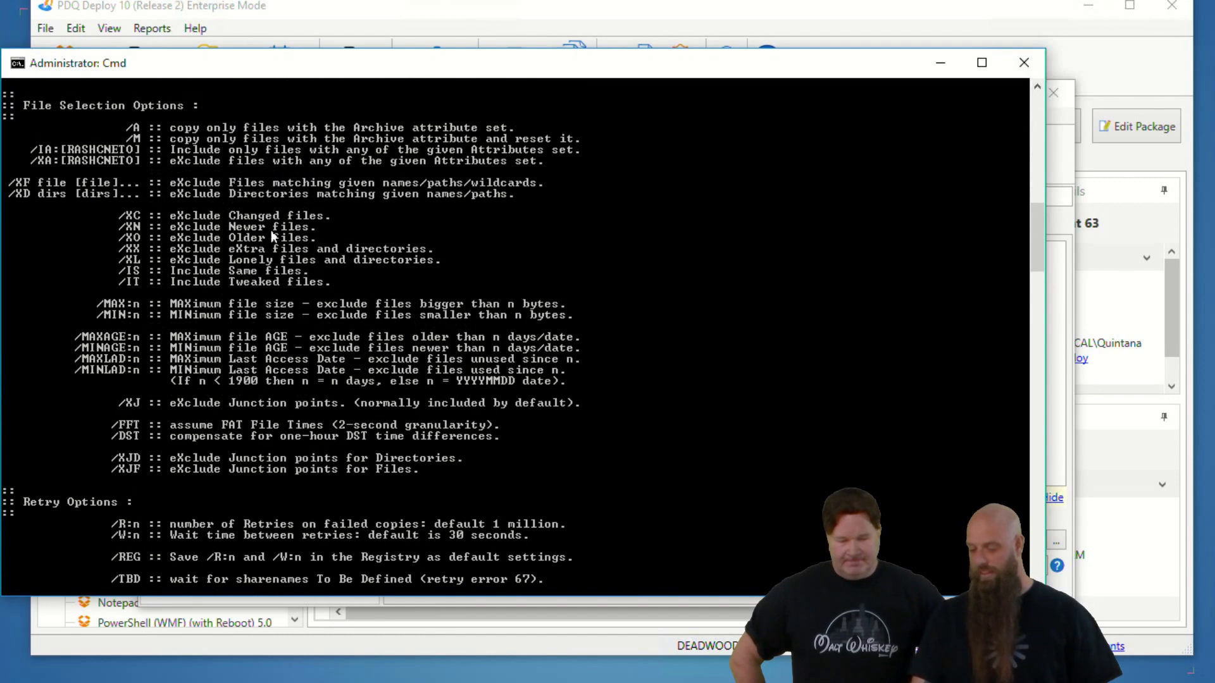
scroll(273, 237, up, 10)
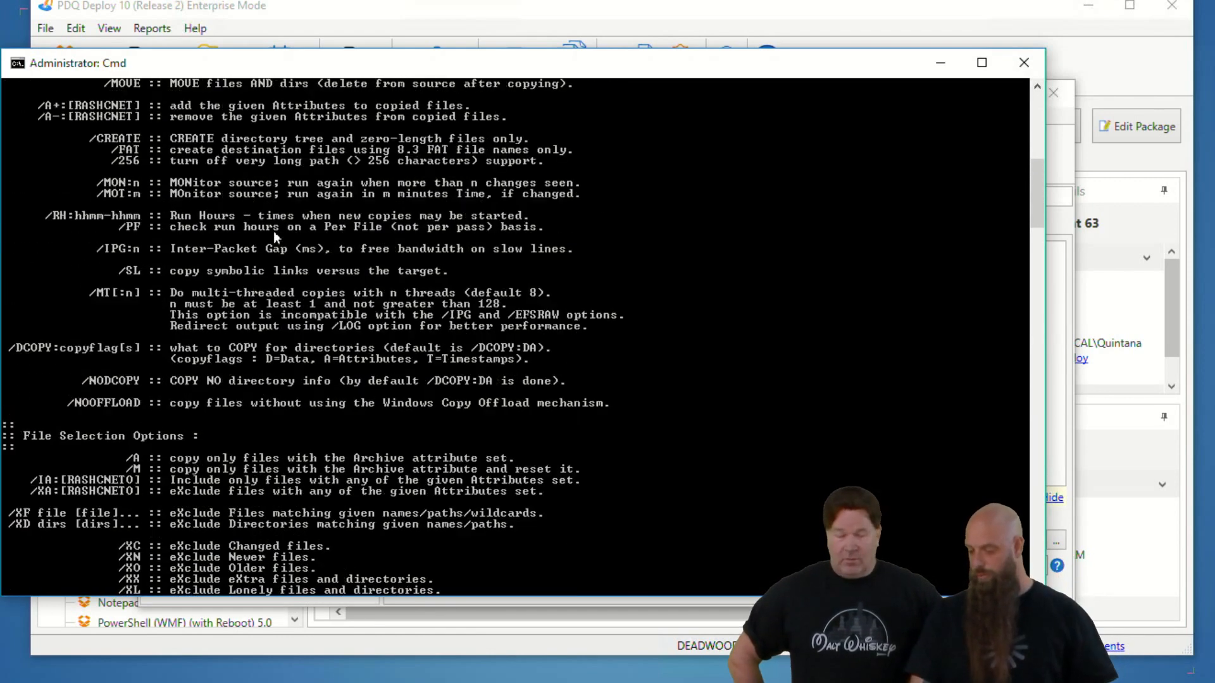
scroll(274, 237, up, 4)
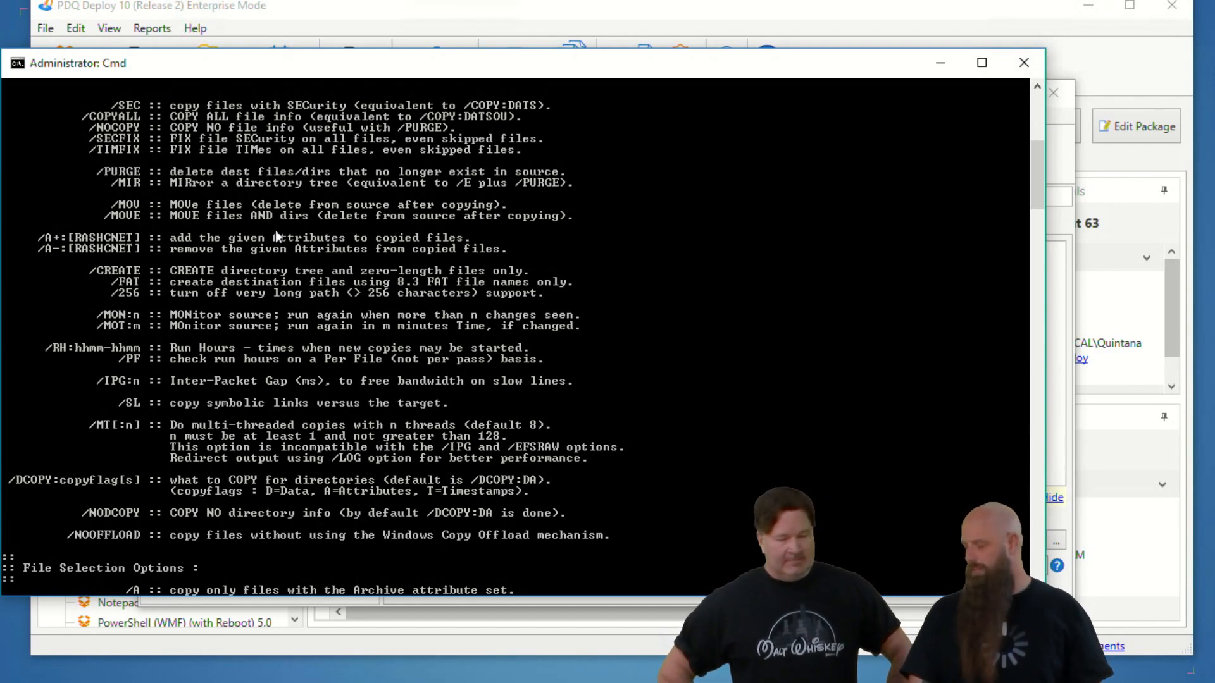
scroll(276, 232, up, 2)
scroll(279, 236, up, 9)
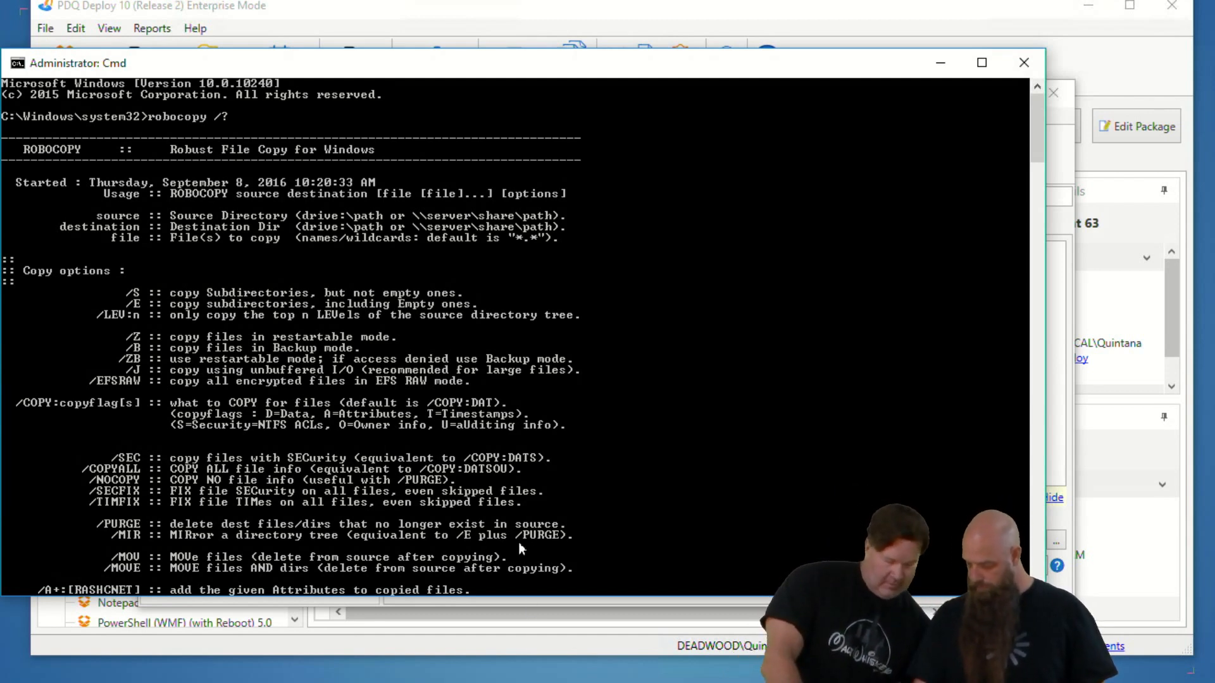
key(ctrl+shift+4)
drag(97, 535, 565, 537)
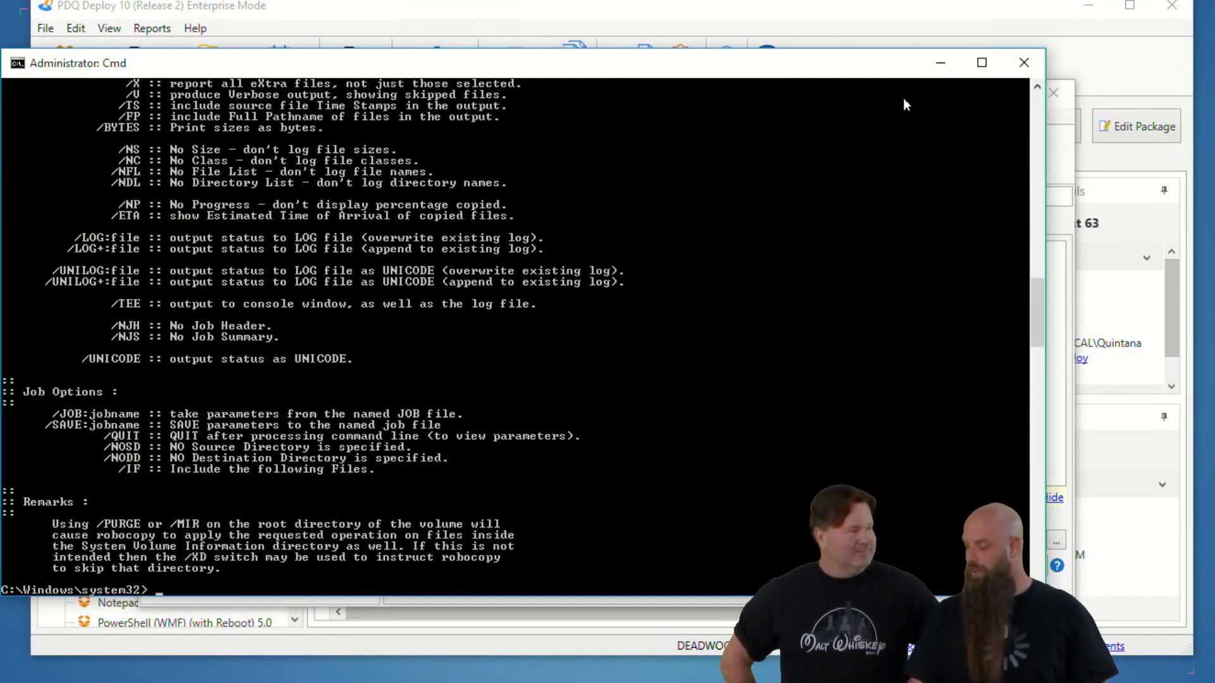
click(940, 62)
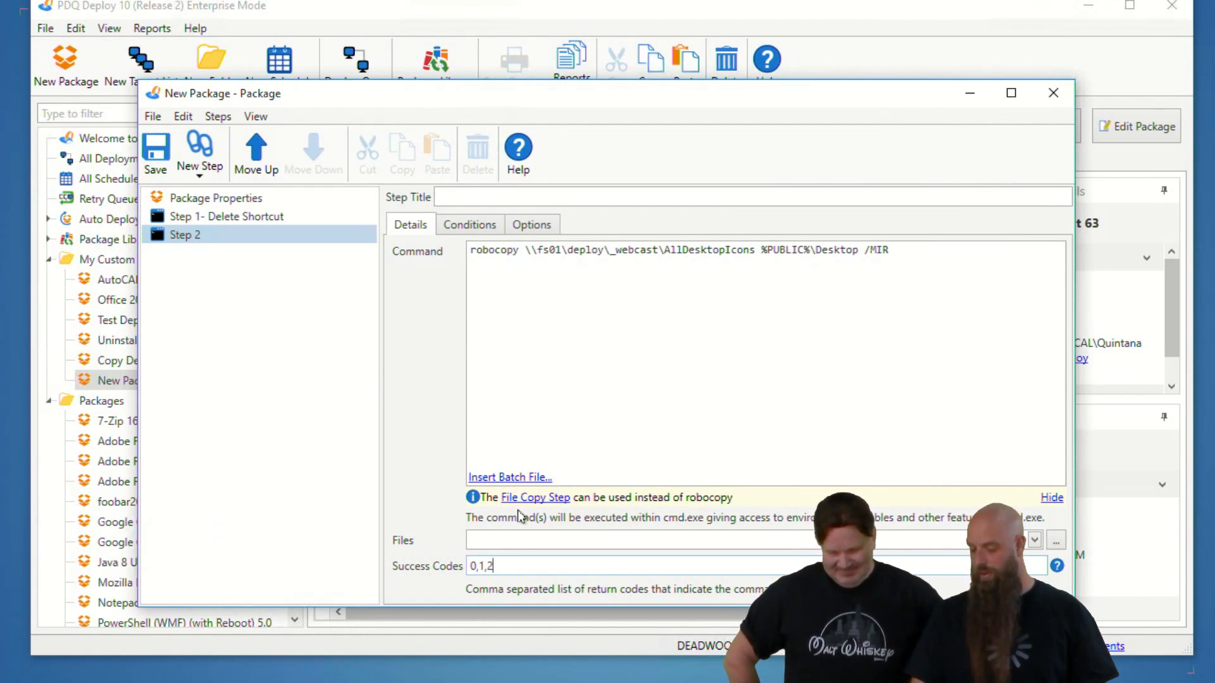
Step: Delete Step 2 with the robocopy command from New Package, and save and close the package
click(241, 237)
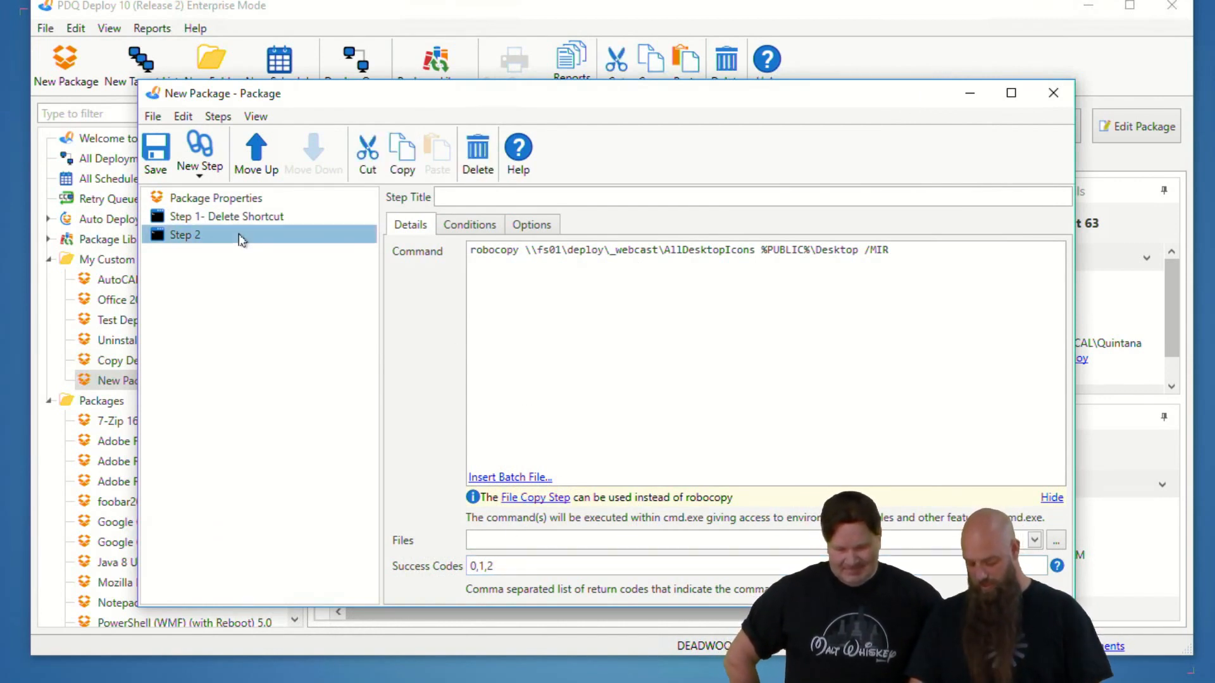
key(Delete)
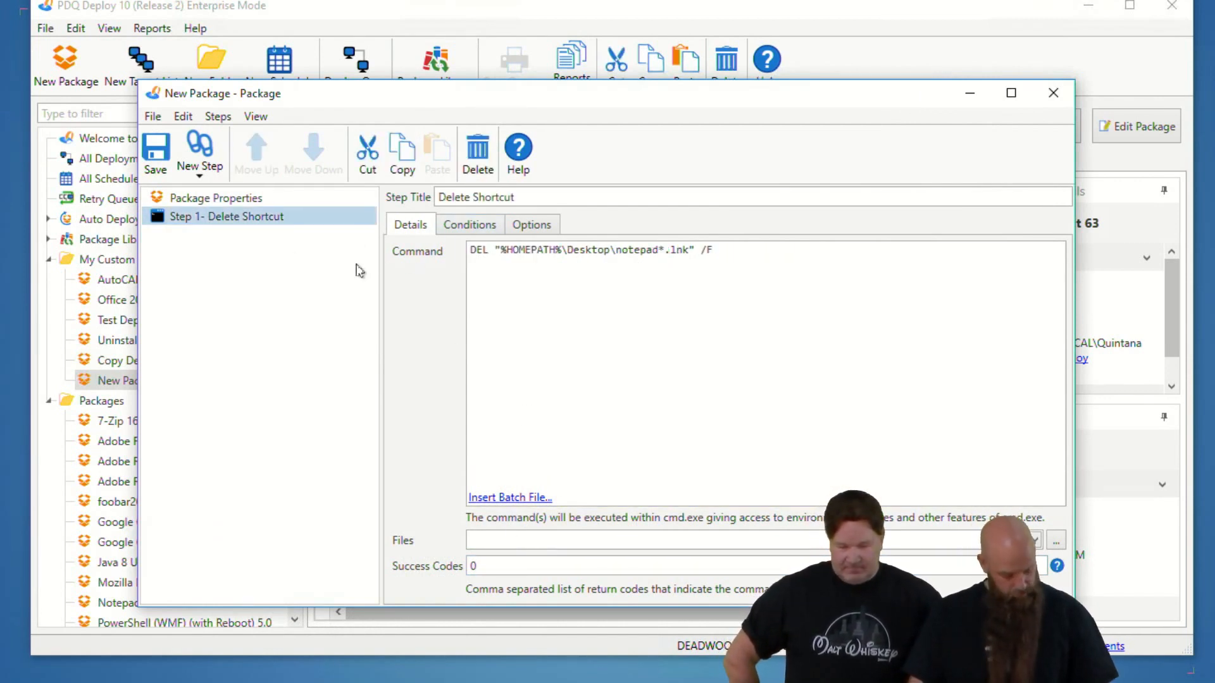
click(154, 151)
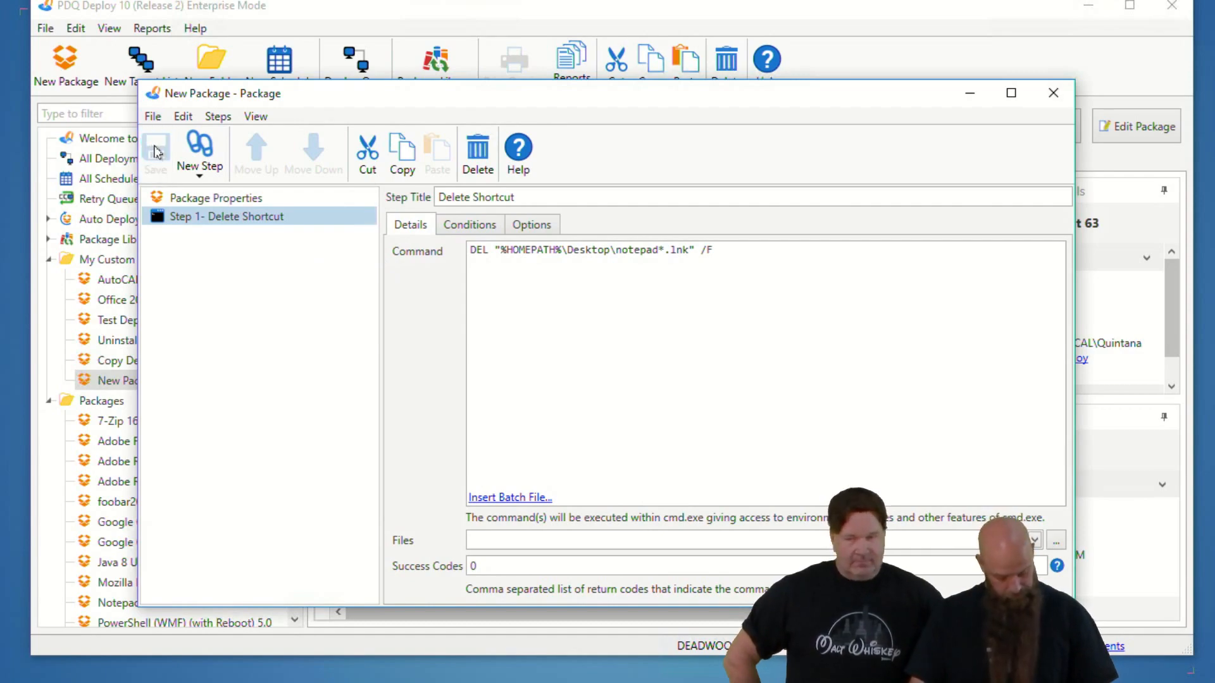
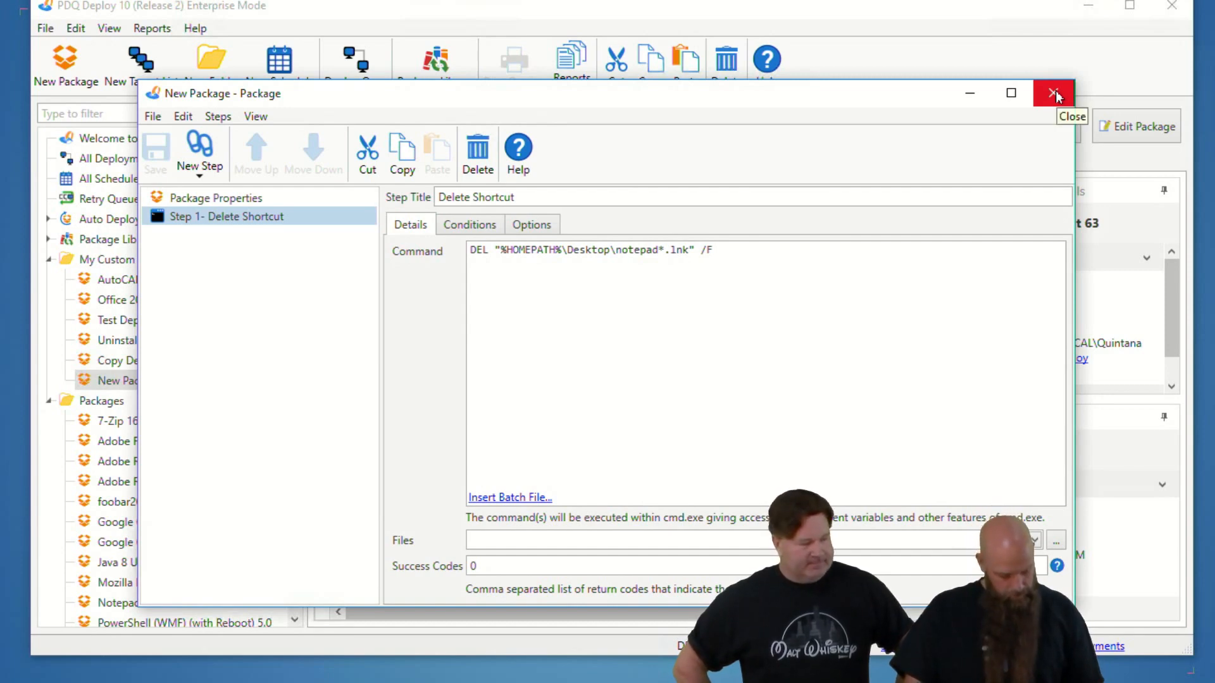
click(1054, 95)
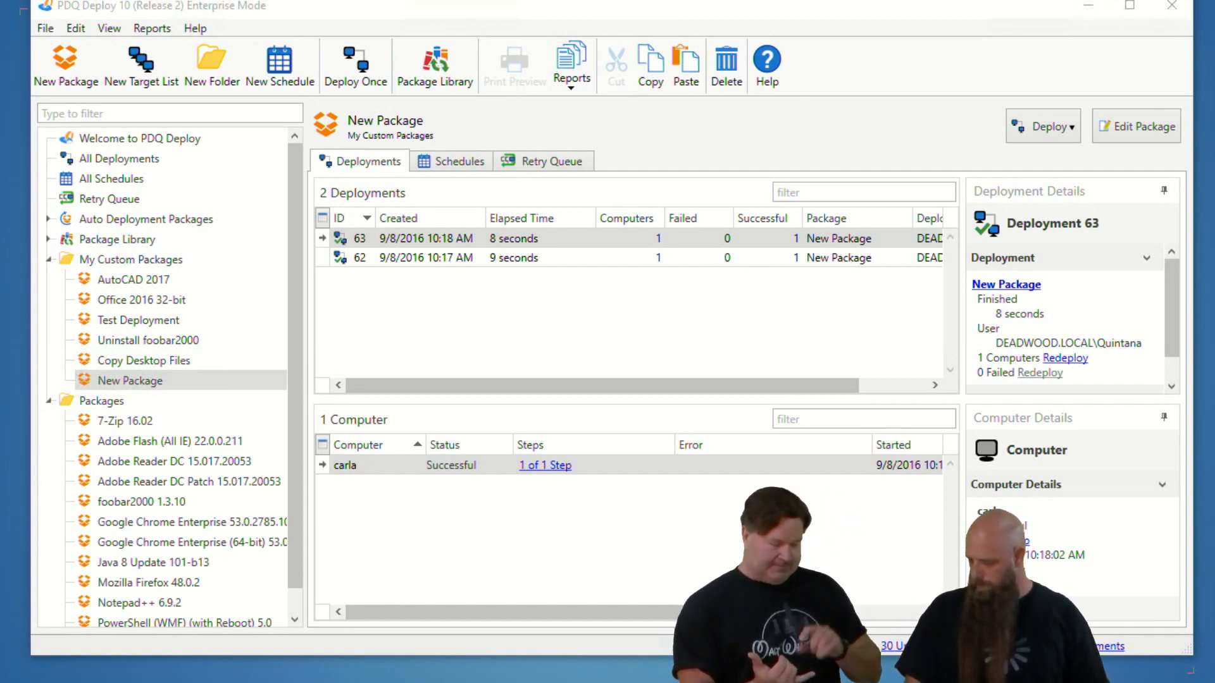
Step: Switch to File Explorer and examine the CITRIX, Social Destortion and The Lightning Seeds folders in \\fs01\deploy\_WebCast
mouse_move(208, 677)
click(214, 656)
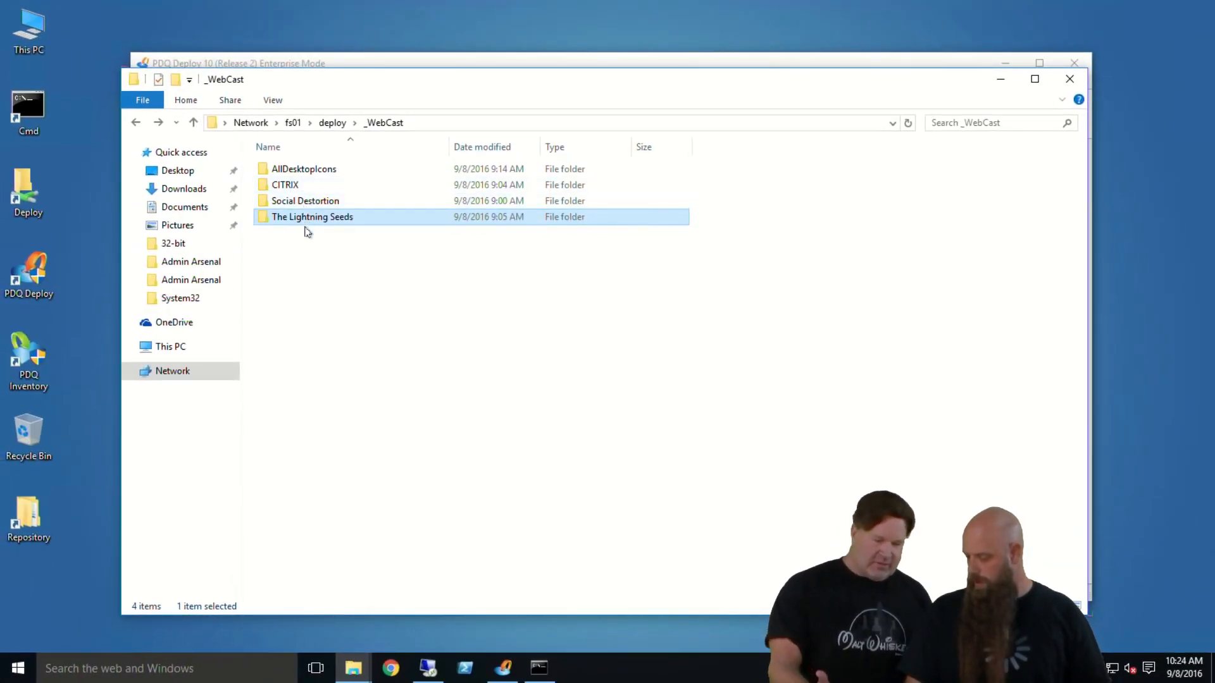
double_click(277, 188)
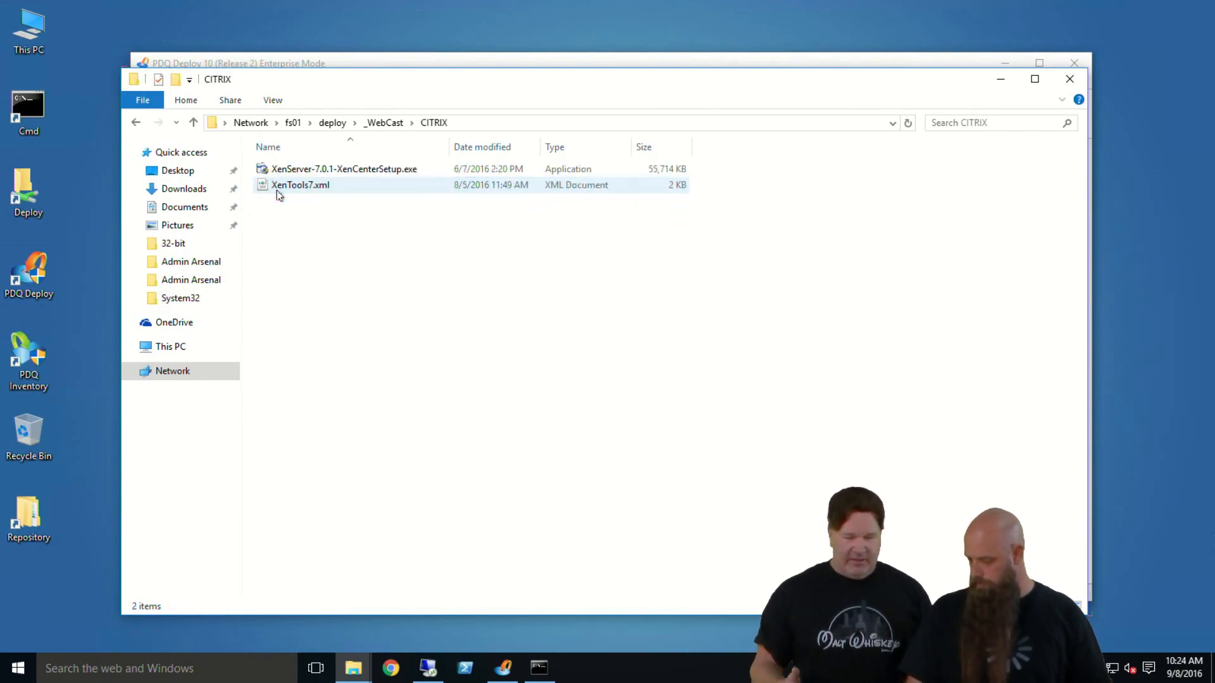
click(384, 122)
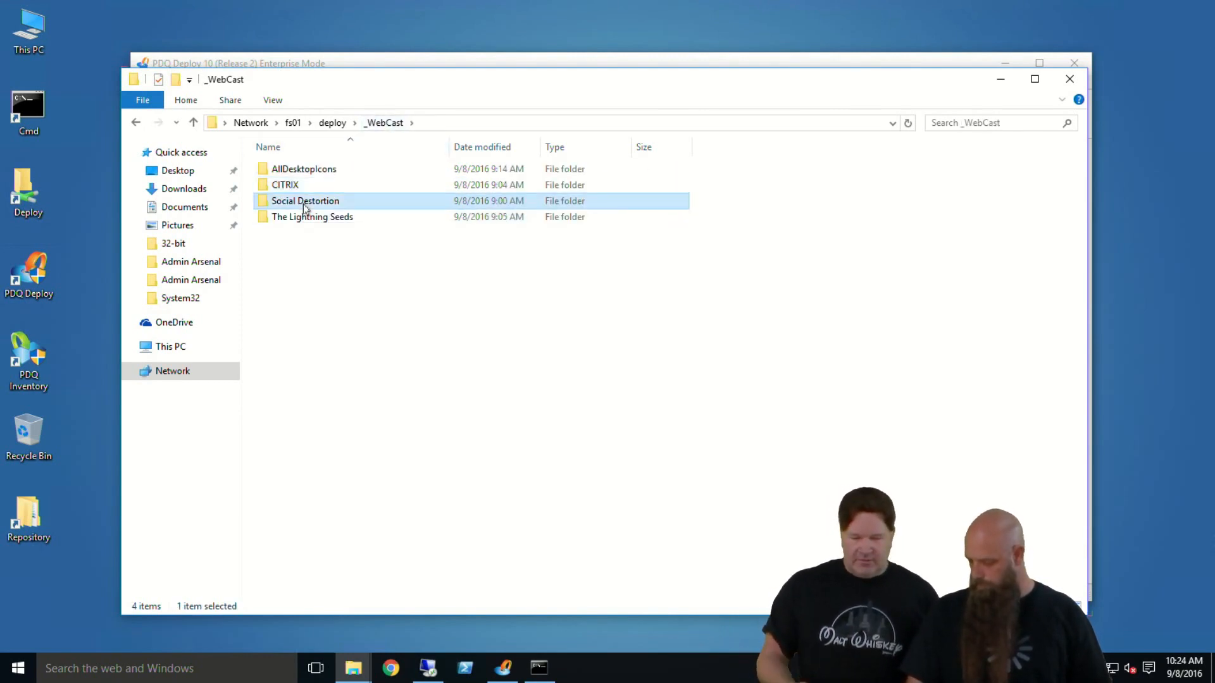
double_click(304, 202)
click(400, 122)
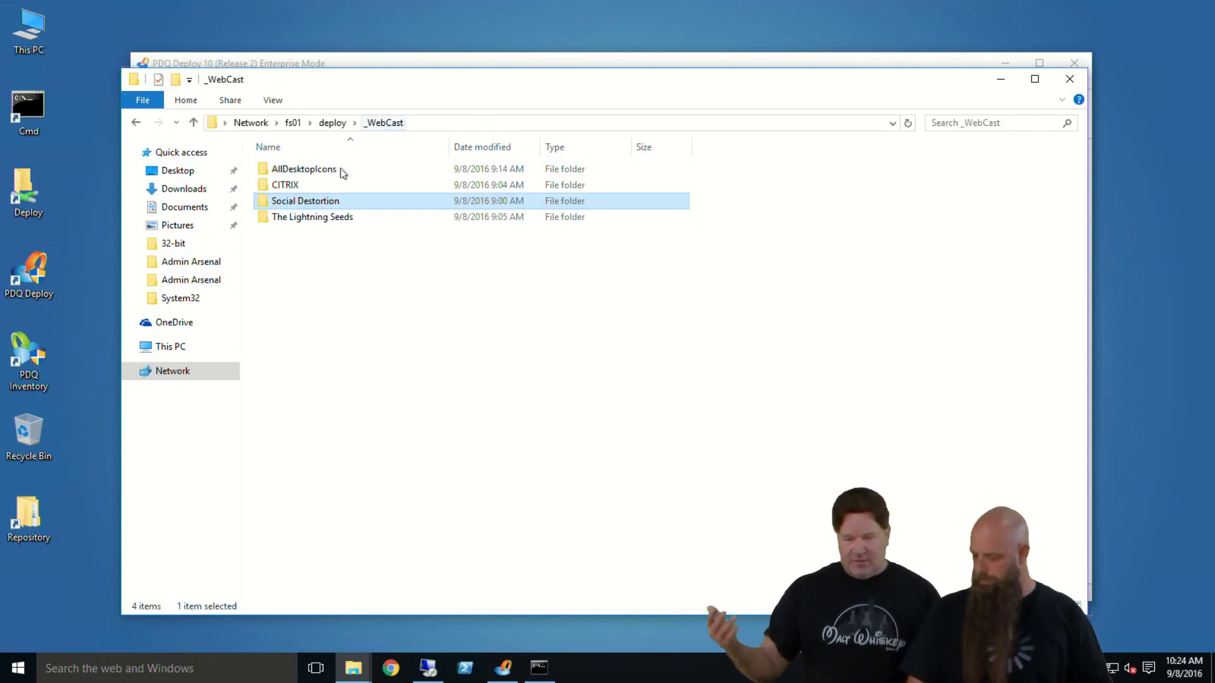
double_click(312, 218)
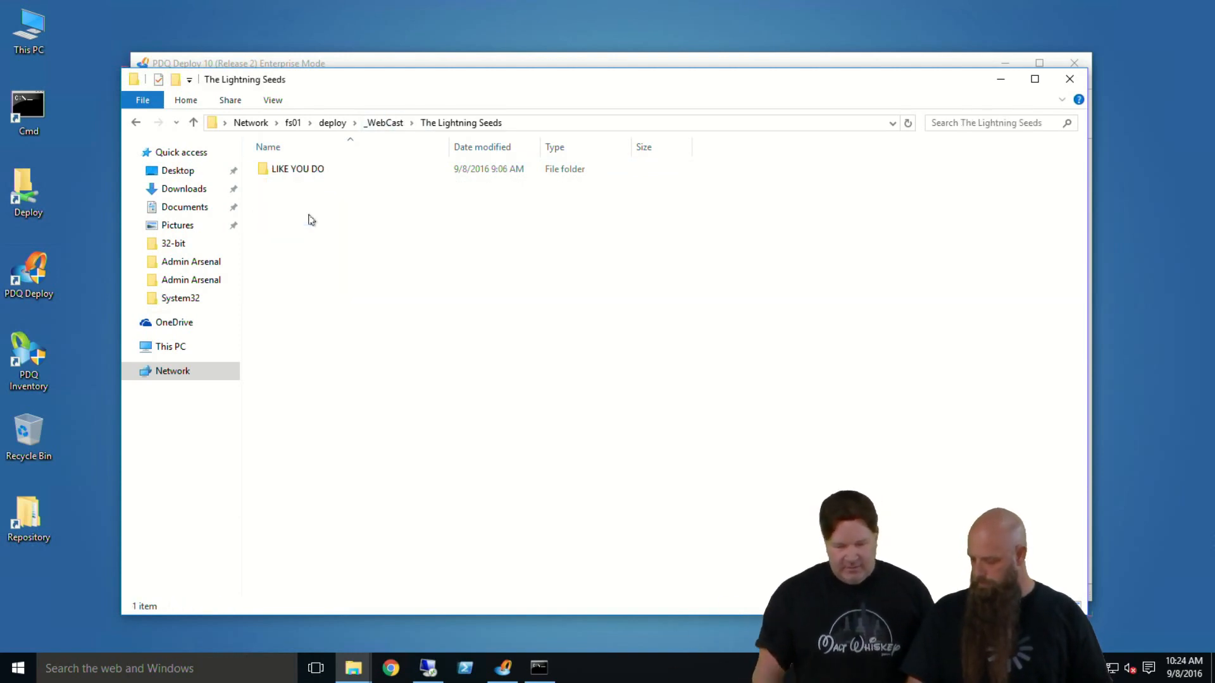
click(383, 122)
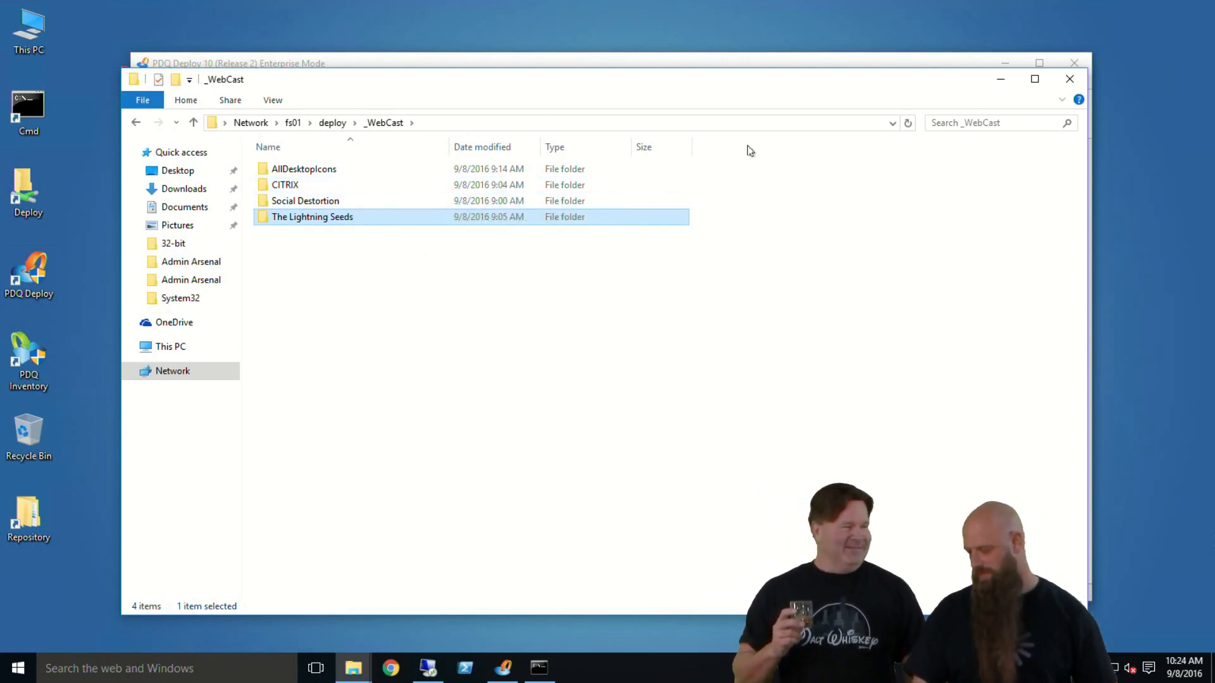
Step: Switch to PDQ Deploy, start a new package and name it for copying the presenter's lyrics
click(332, 61)
click(179, 115)
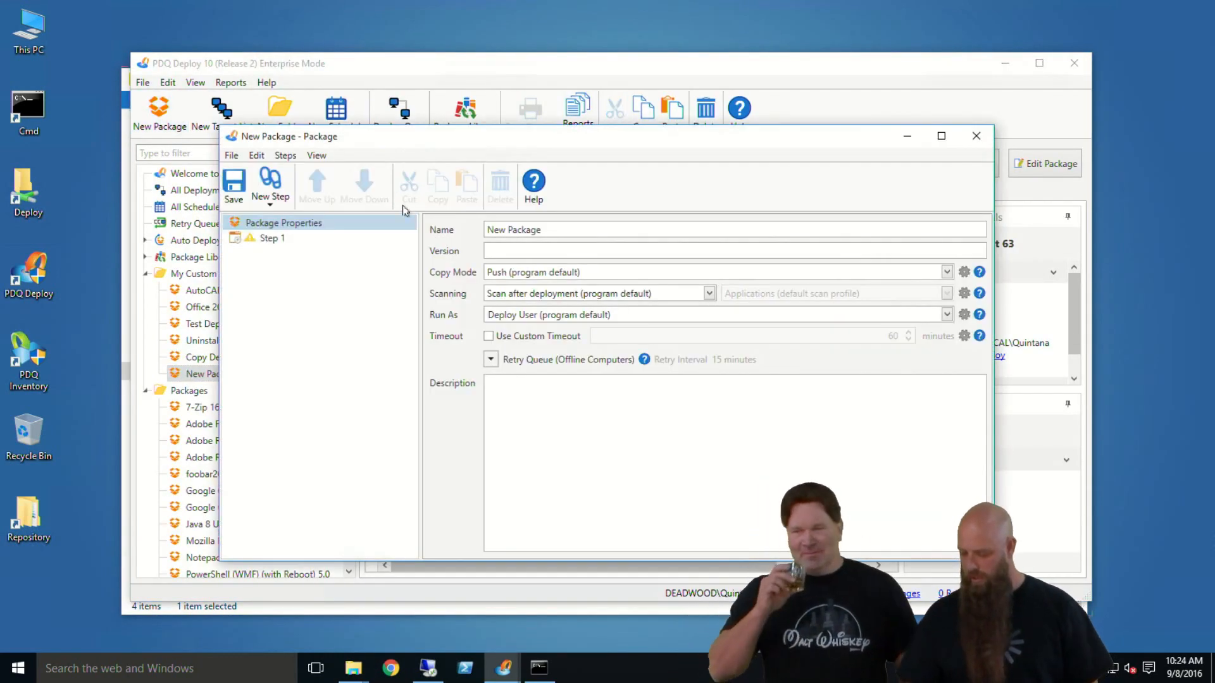
drag(550, 229, 386, 215)
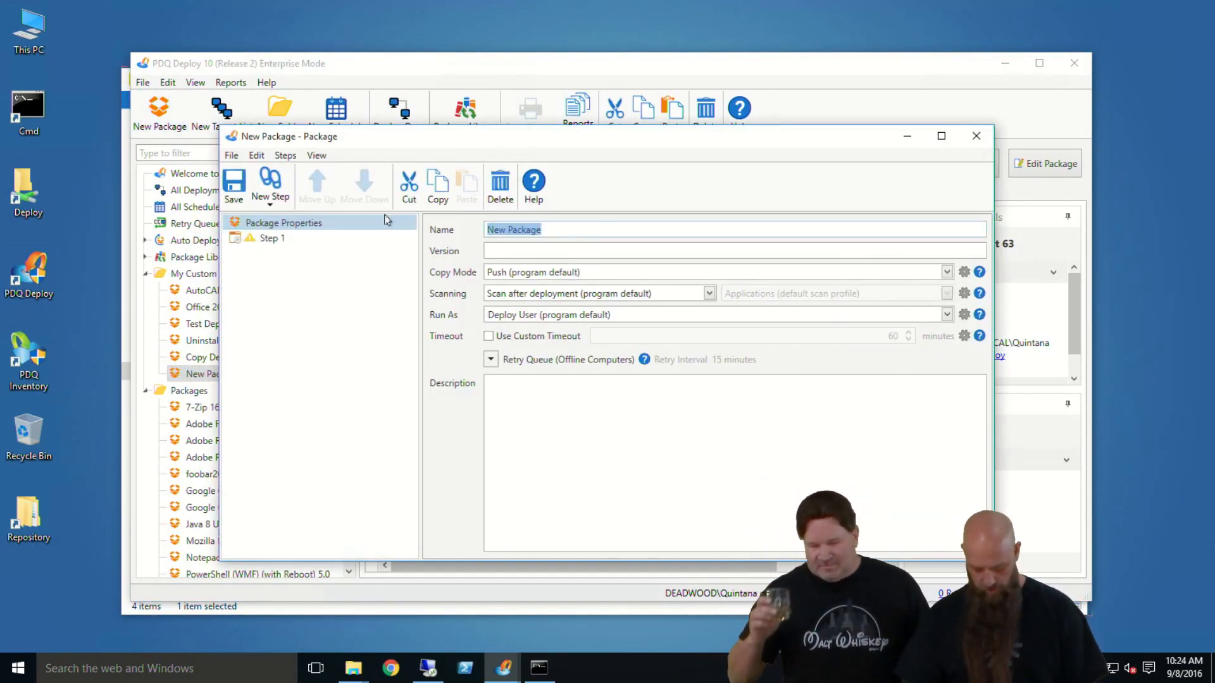
text(C)
text(opy Le)
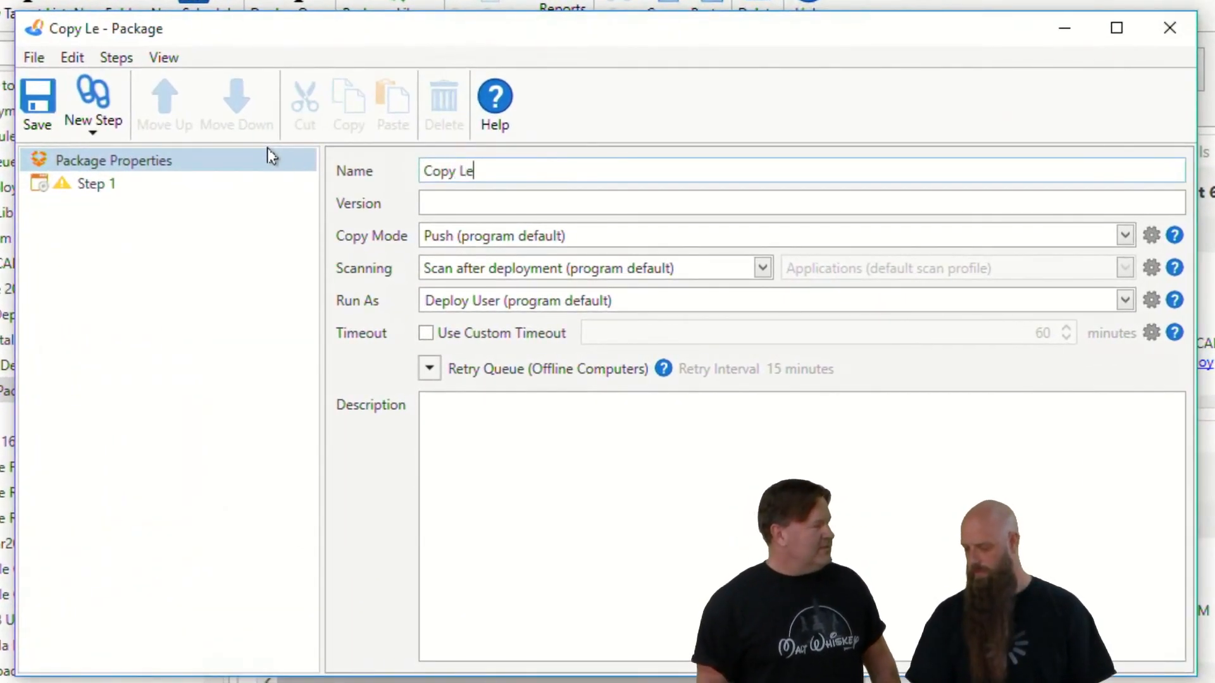
text(x's )
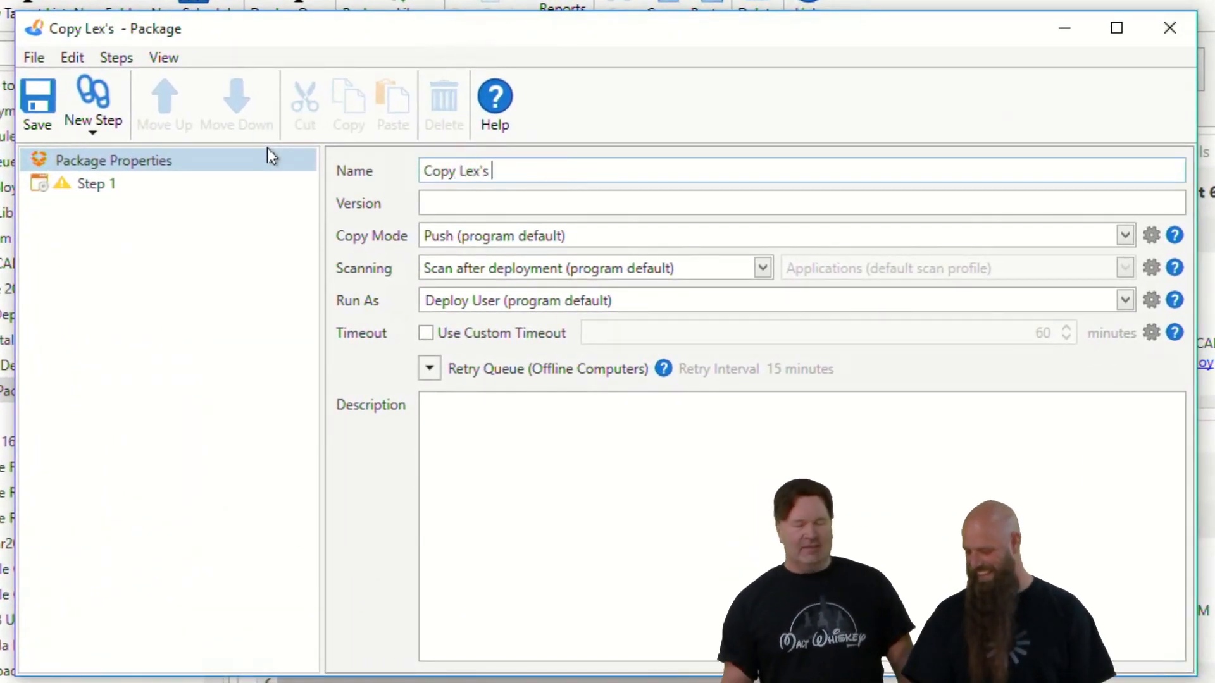
text(Lyrics)
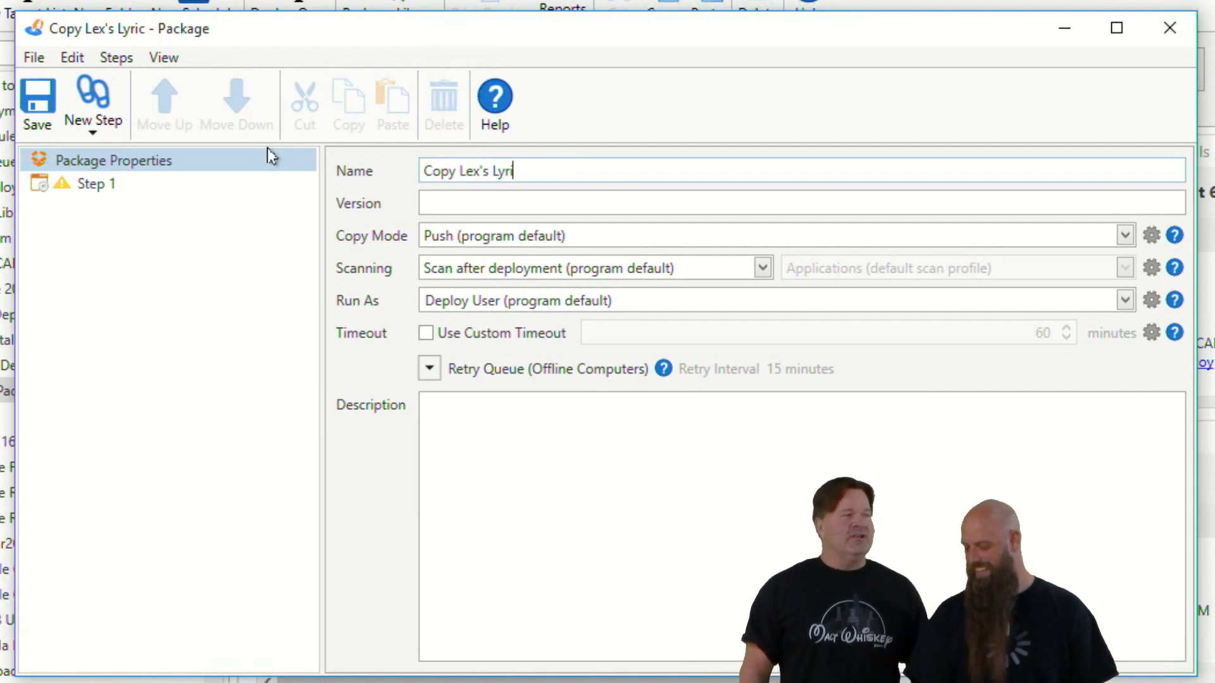
Step: Add a Command step and a File Copy step after the empty Install step of the new package
click(124, 187)
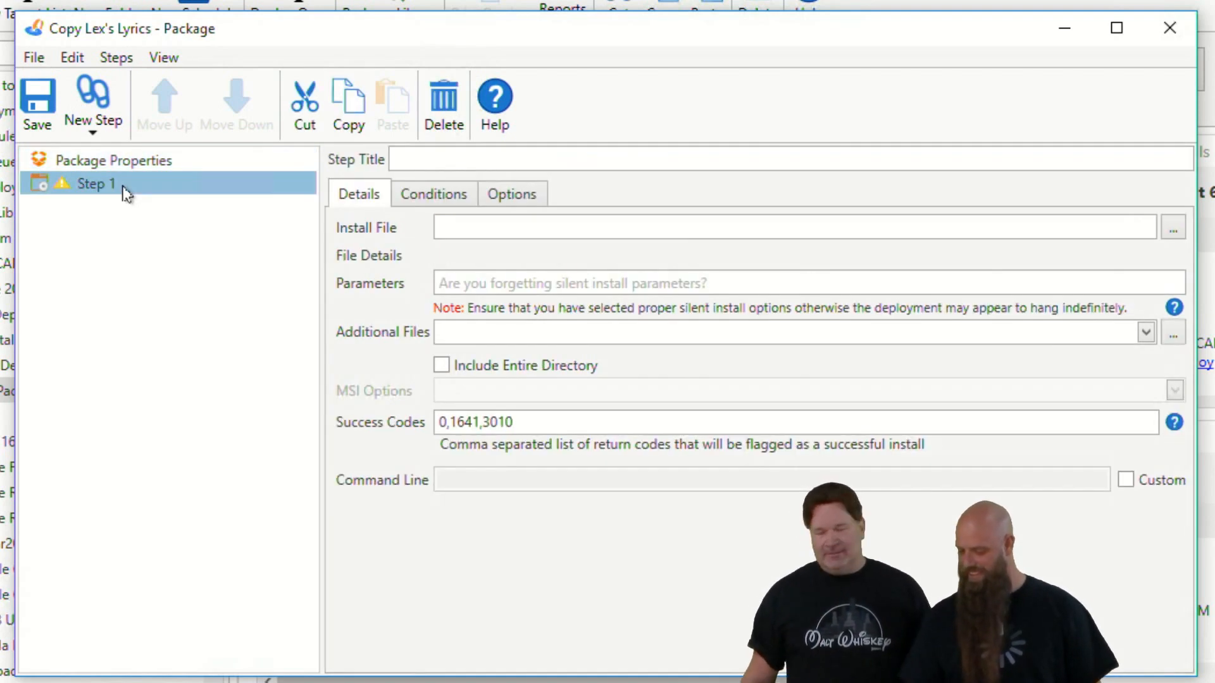
click(92, 125)
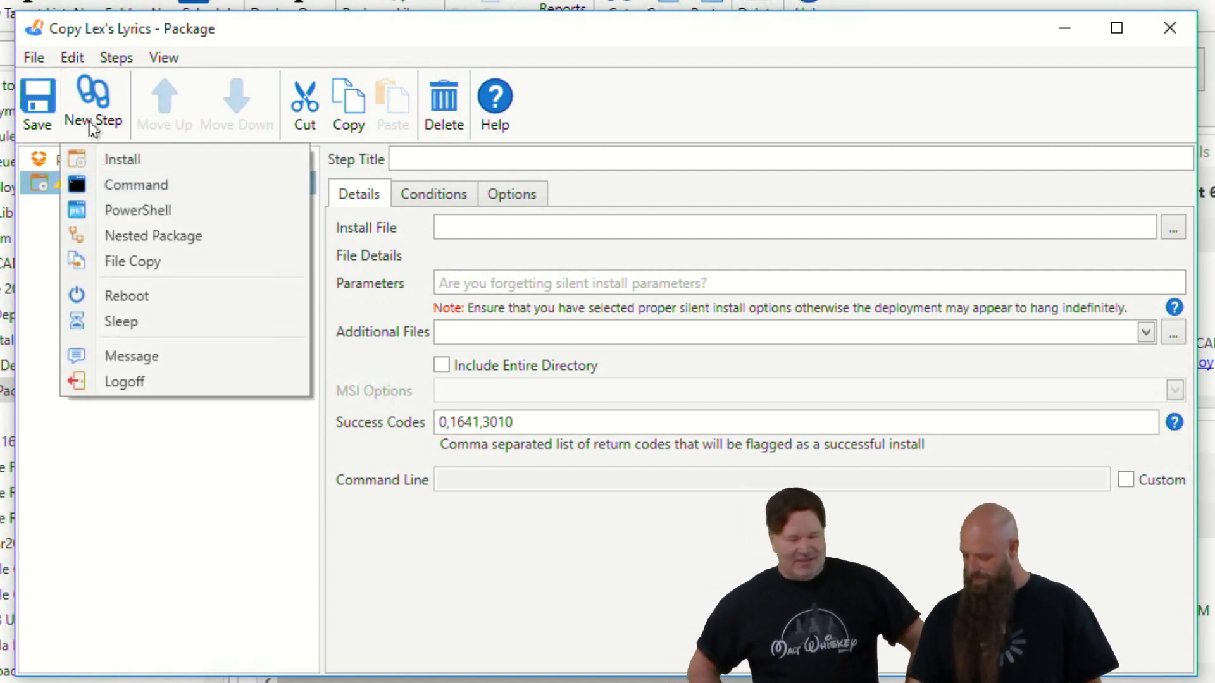
click(120, 187)
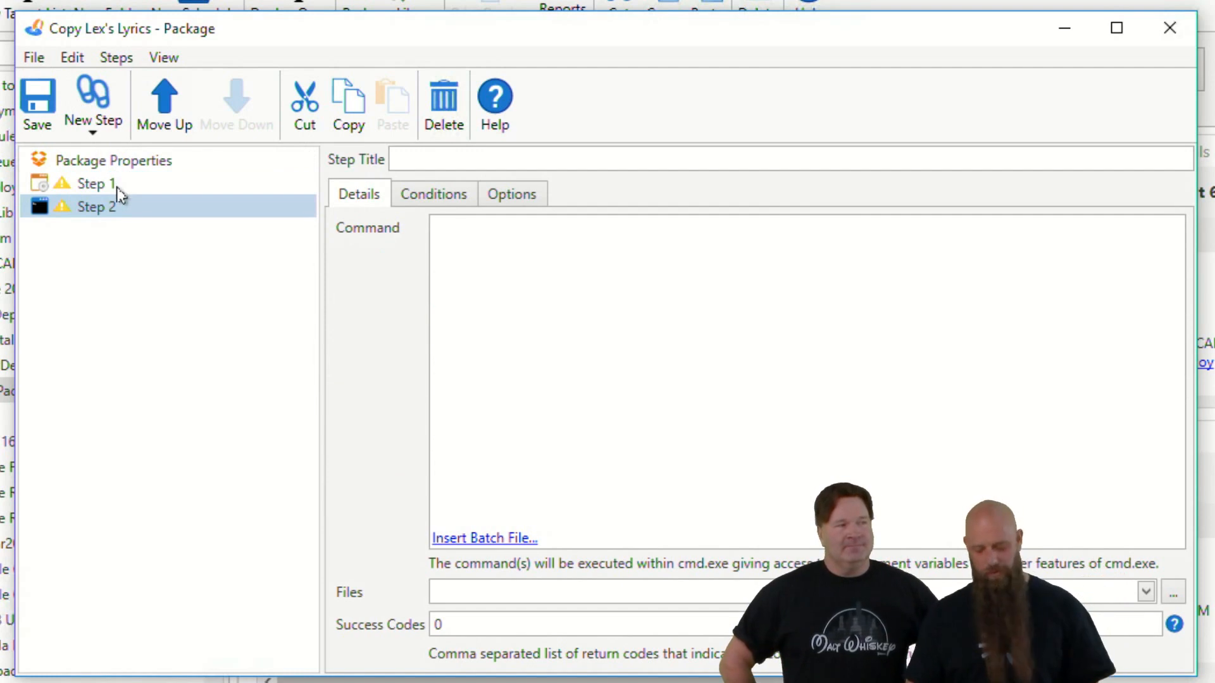
click(100, 130)
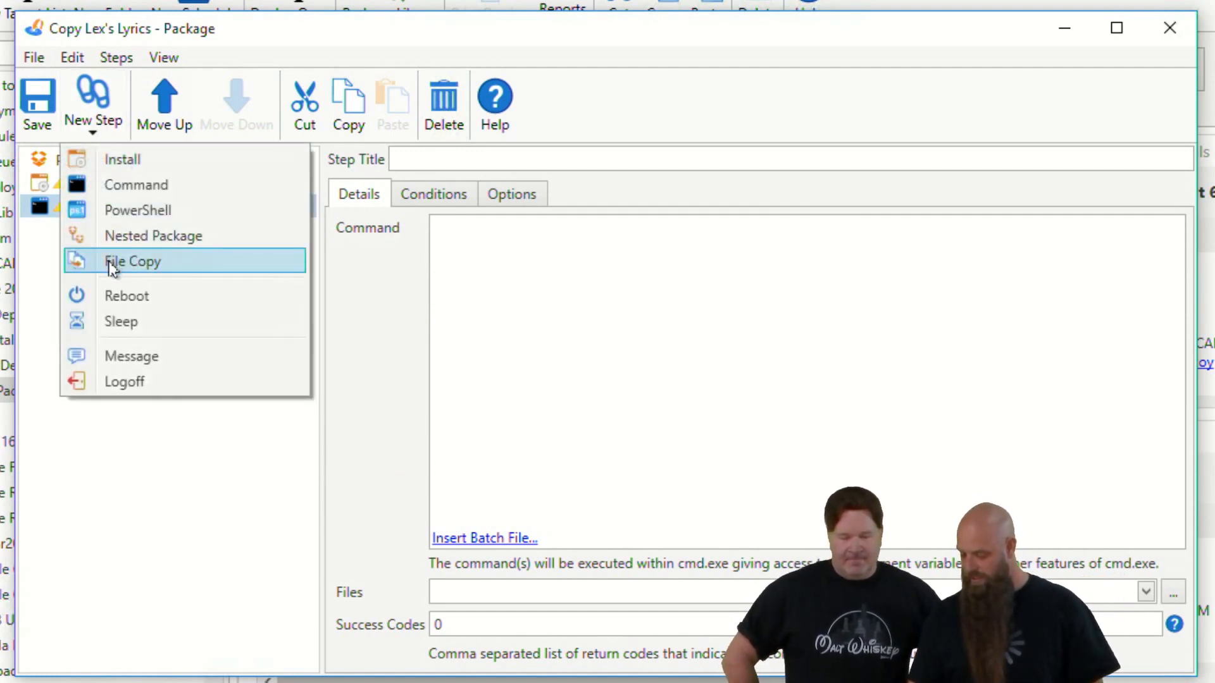
click(112, 262)
Step: Delete the empty Install step and the Command step from the package
click(95, 190)
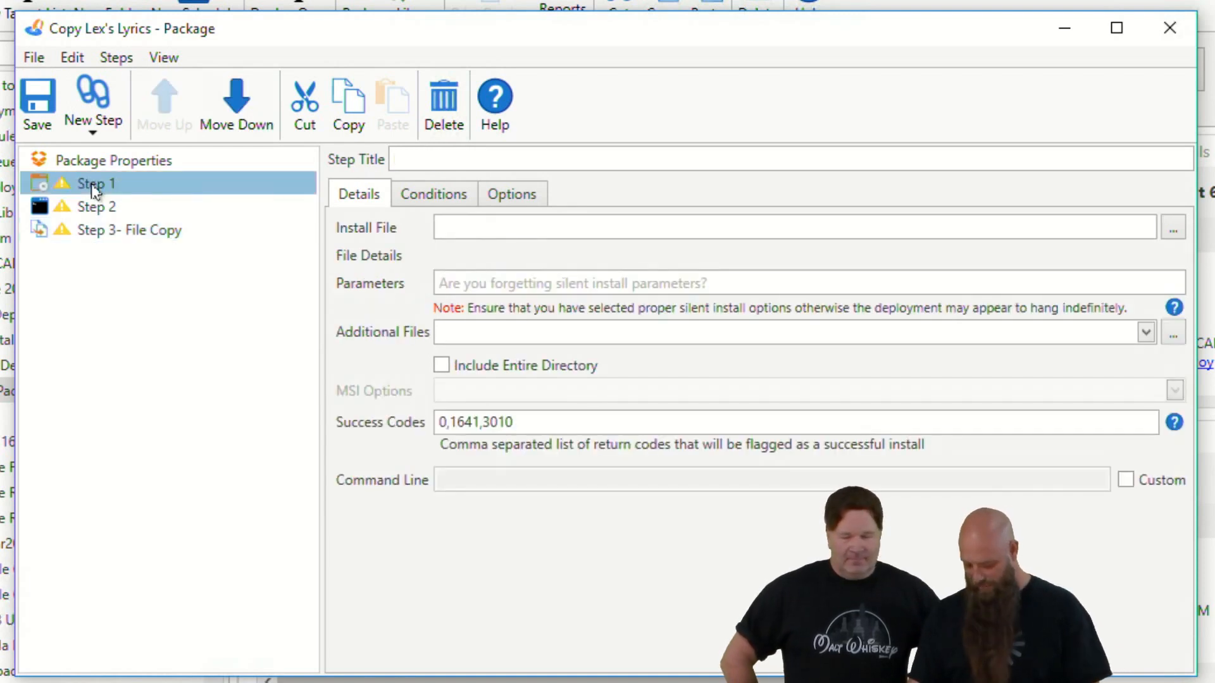
key(Delete)
click(86, 184)
key(Delete)
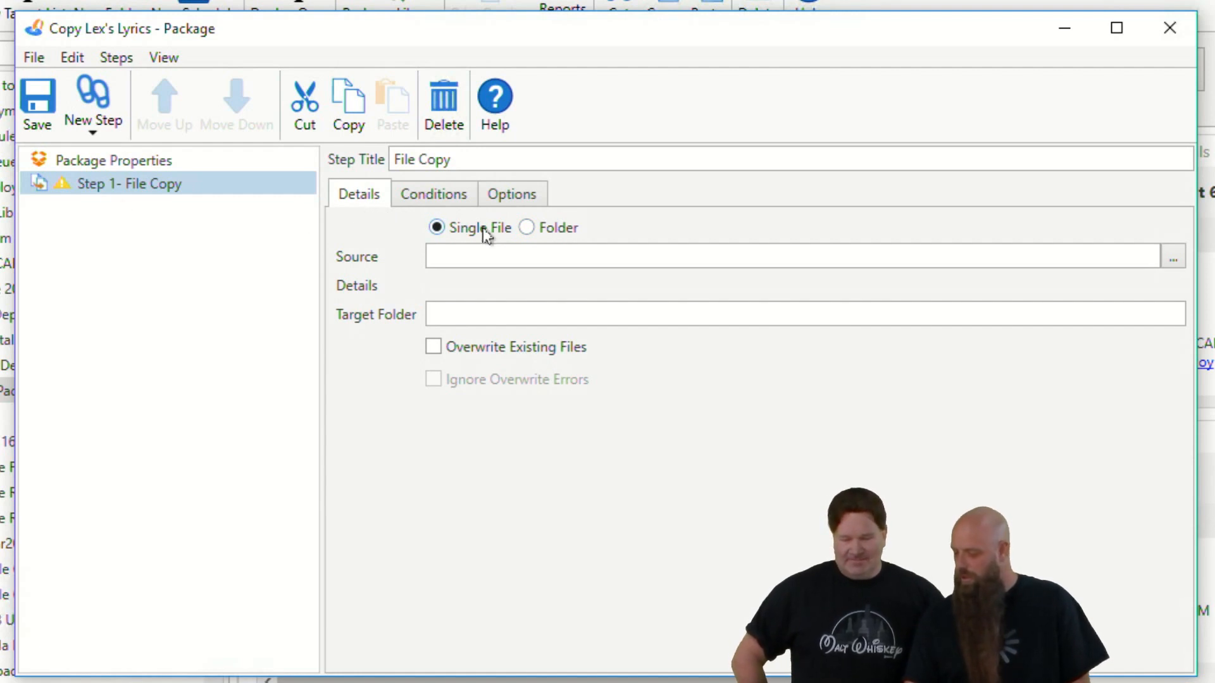
Step: Set the File Copy step to Folder and paste the path \\fs01\deploy\_WebCast\ copied from File Explorer as its source
click(527, 228)
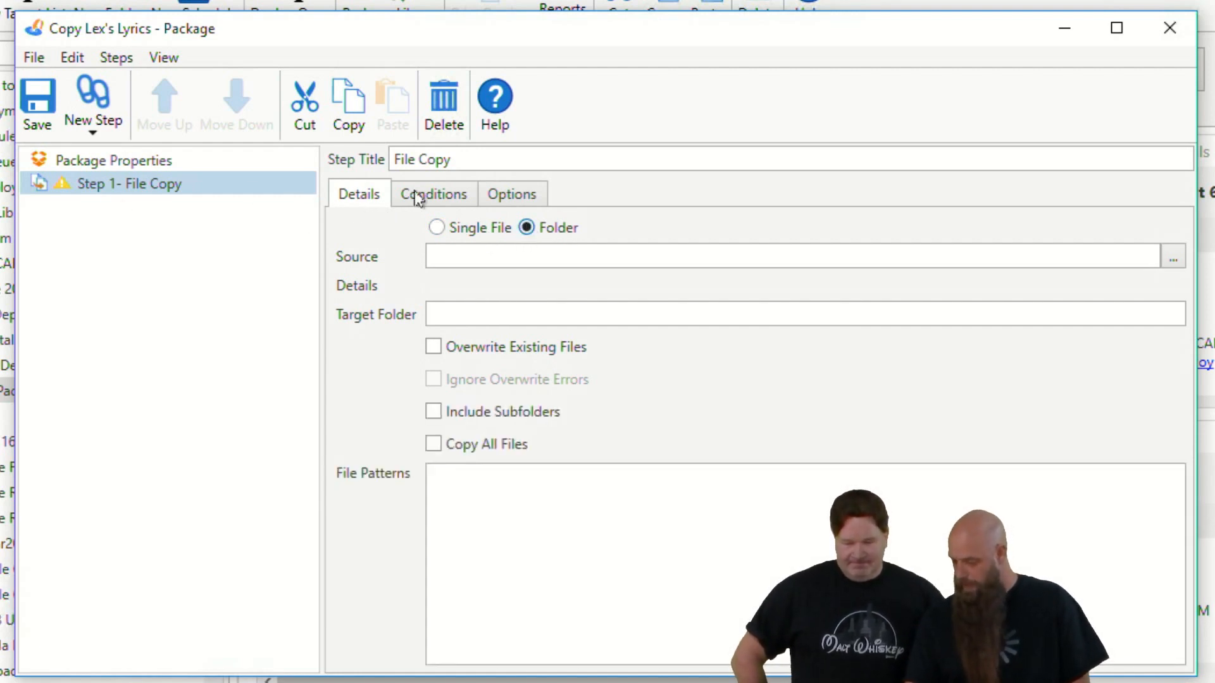
click(467, 256)
click(353, 668)
click(139, 670)
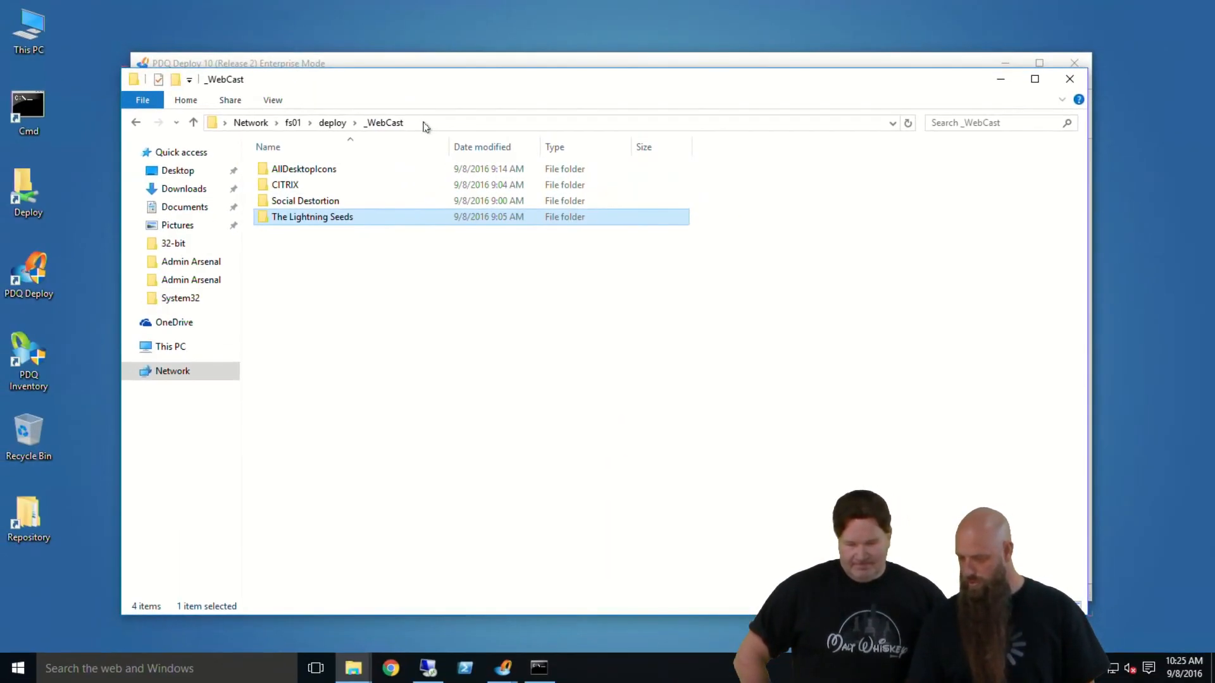
click(423, 124)
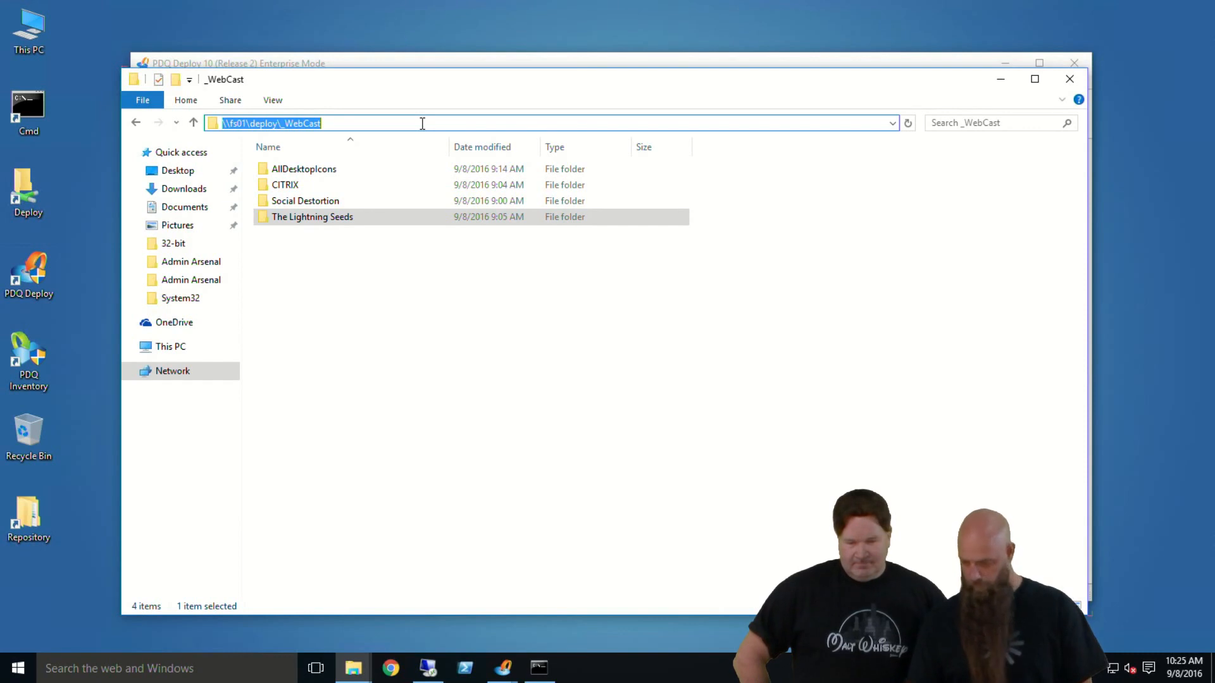
click(874, 55)
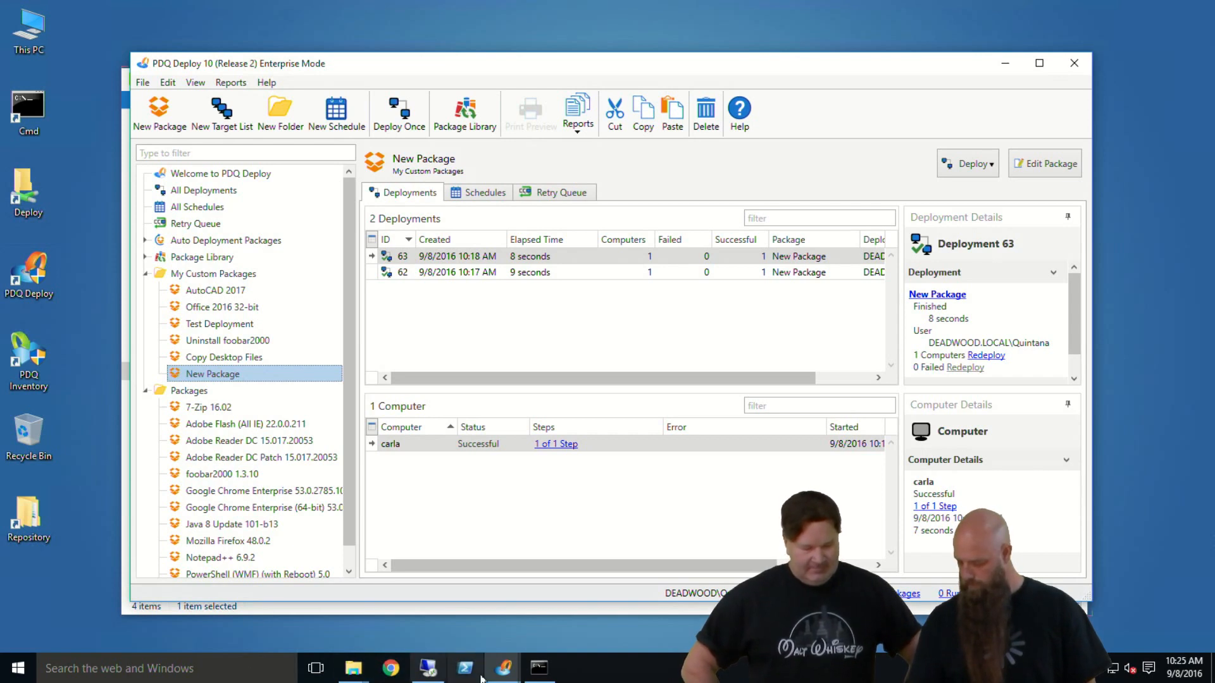
mouse_move(503, 669)
click(583, 601)
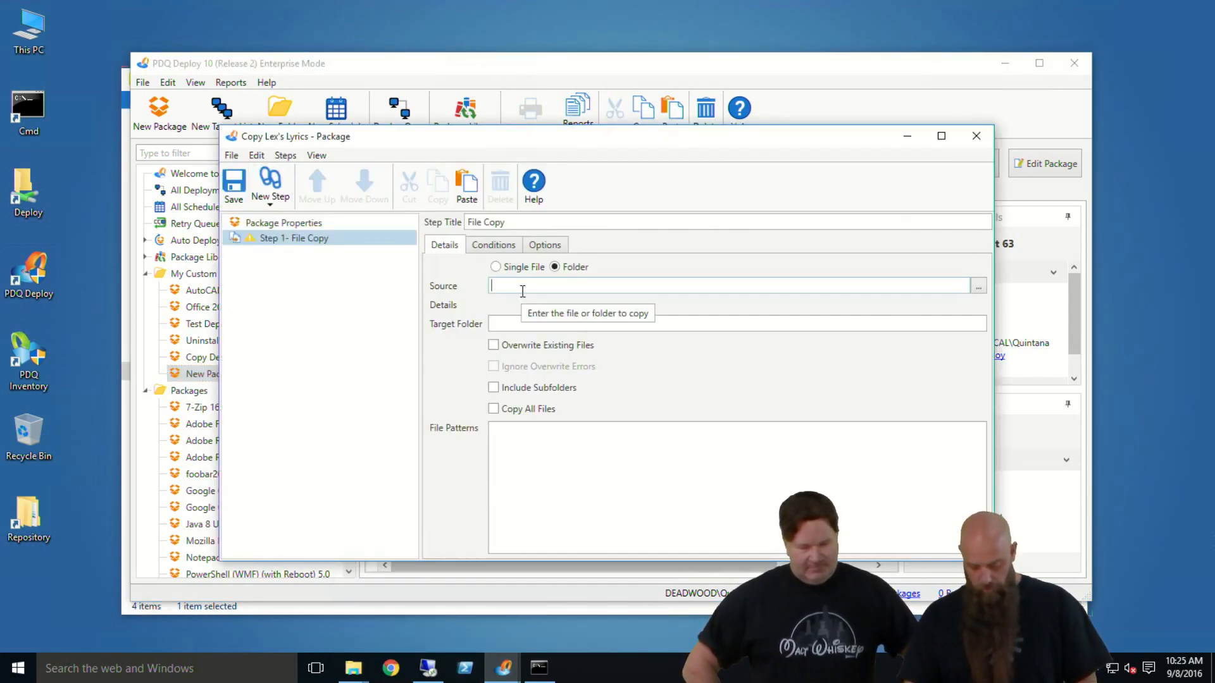
key(ctrl+v)
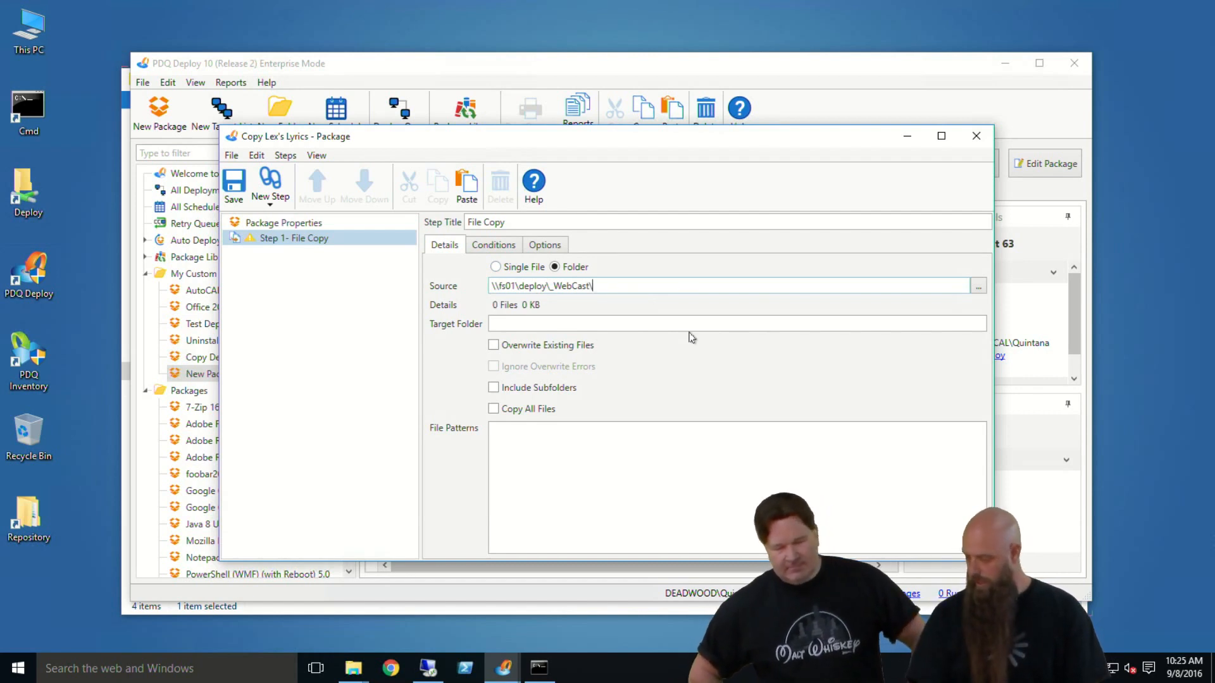
text(Social Distor)
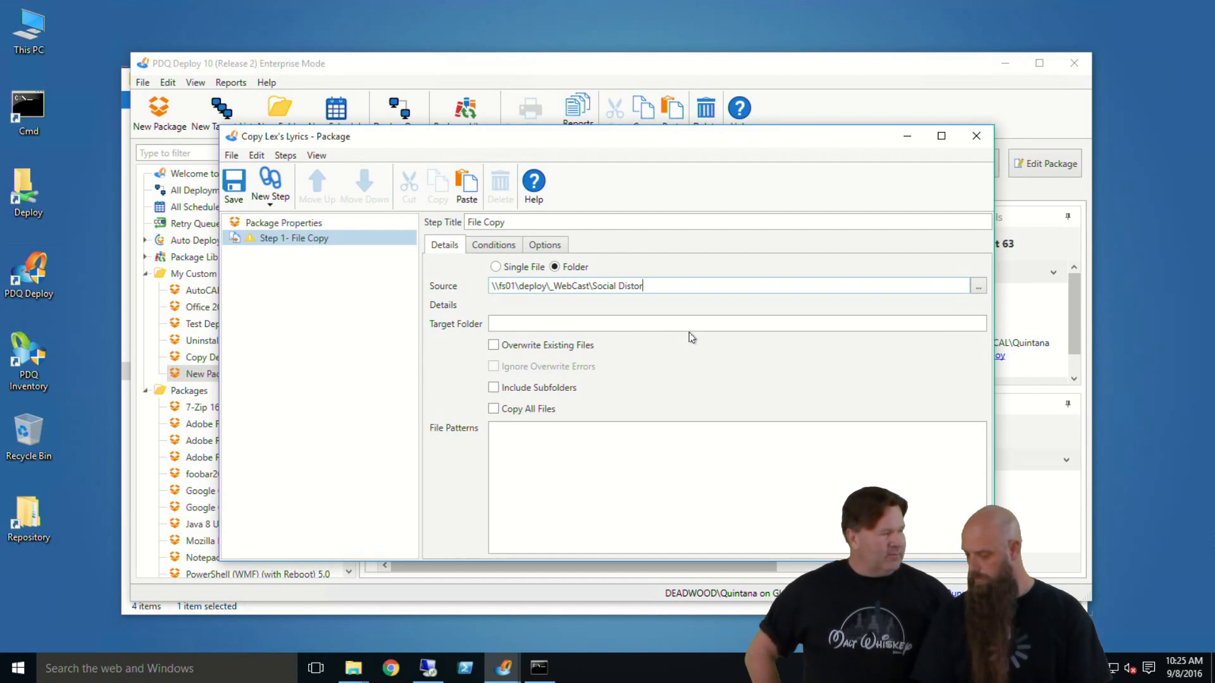
key(BackSpace)
key(BackSpace)
key(BackSpace)
key(BackSpace)
key(BackSpace)
key(BackSpace)
key(BackSpace)
key(BackSpace)
key(BackSpace)
key(BackSpace)
key(BackSpace)
key(BackSpace)
key(BackSpace)
key(BackSpace)
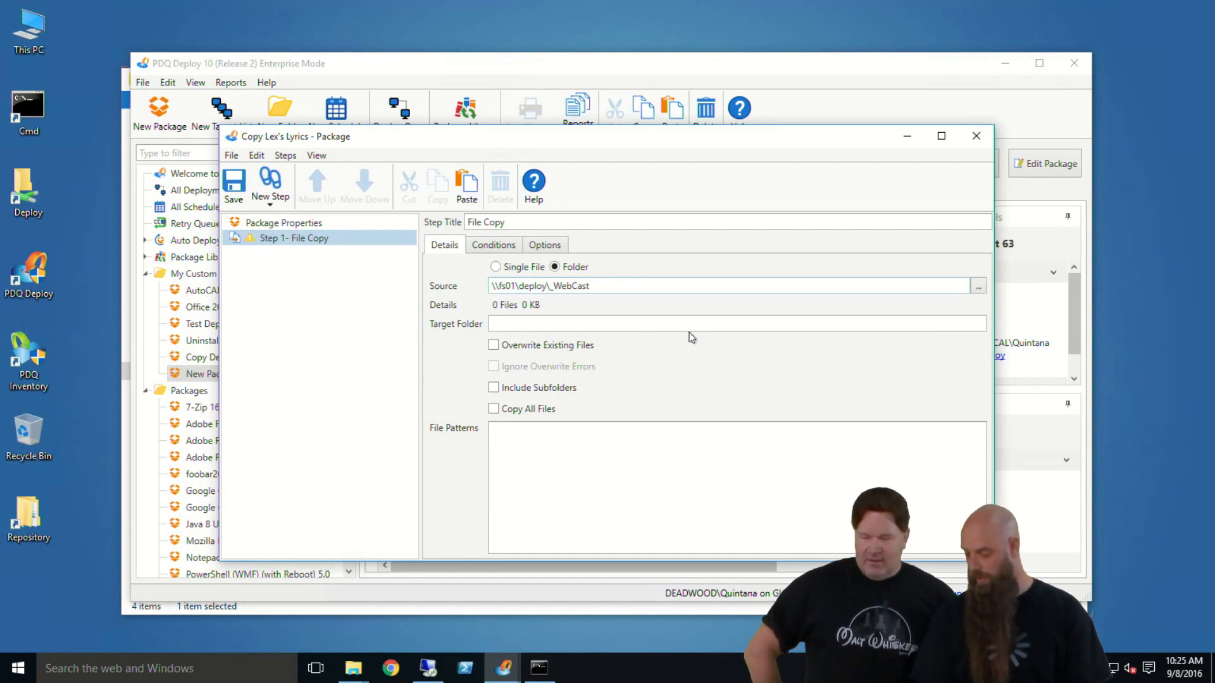
text(\)
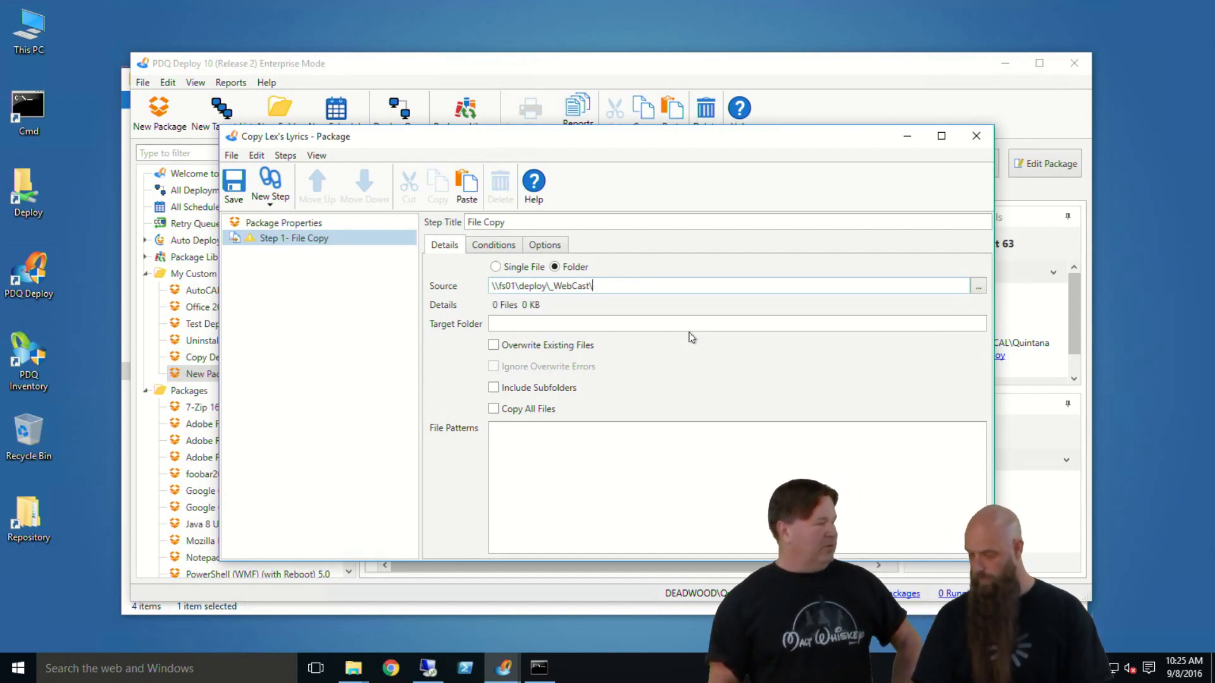
text(Social)
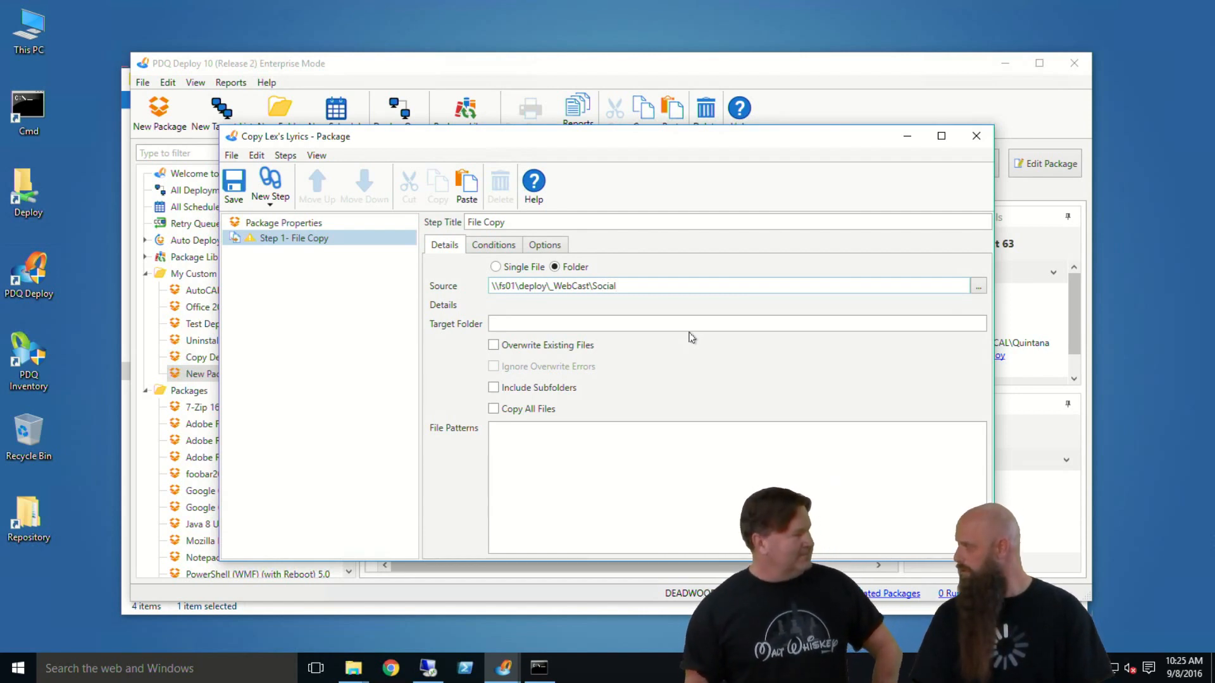
key(BackSpace)
key(BackSpace)
key(BackSpace)
key(BackSpace)
key(BackSpace)
key(BackSpace)
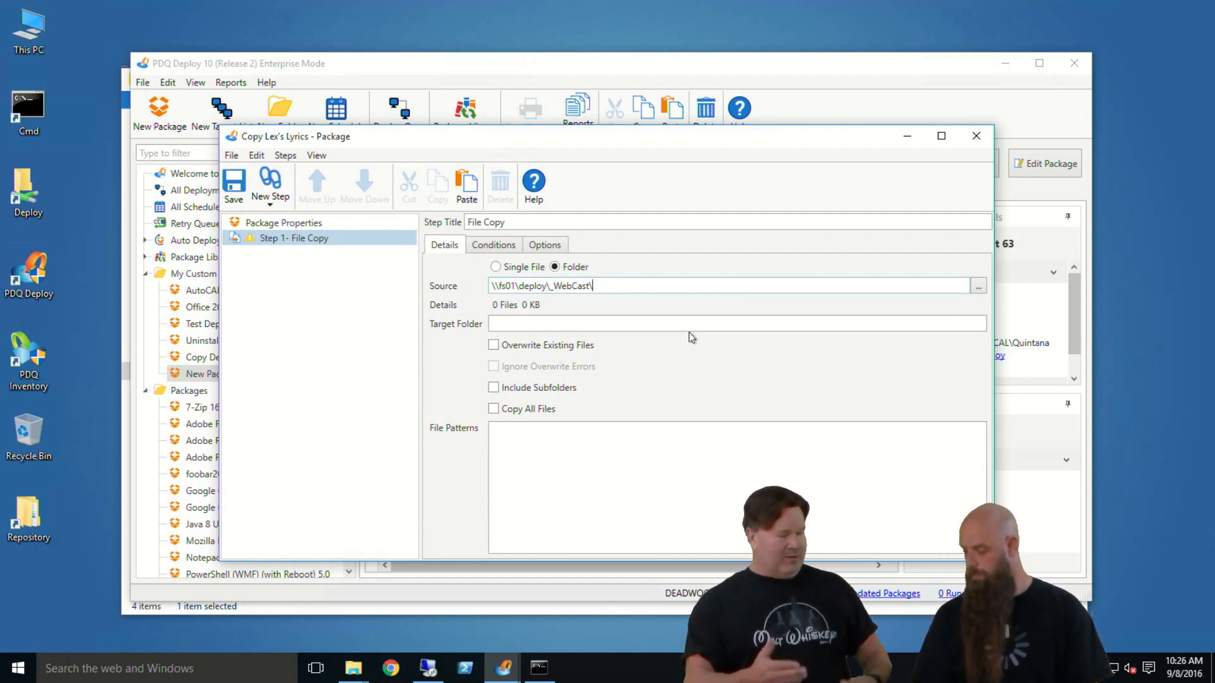
Step: Complete the source path as \\fs01\deploy\_WebCast\CITRIX, check the CITRIX folder's files in File Explorer and minimize its window
text(CITRIX)
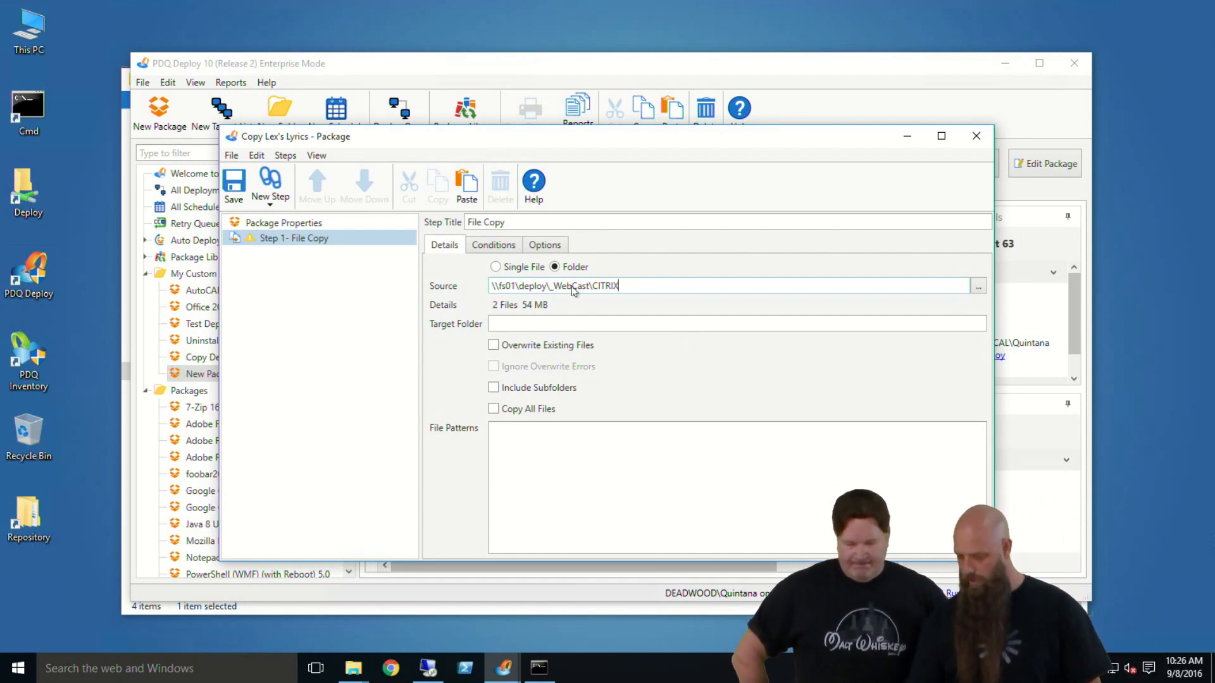
click(361, 669)
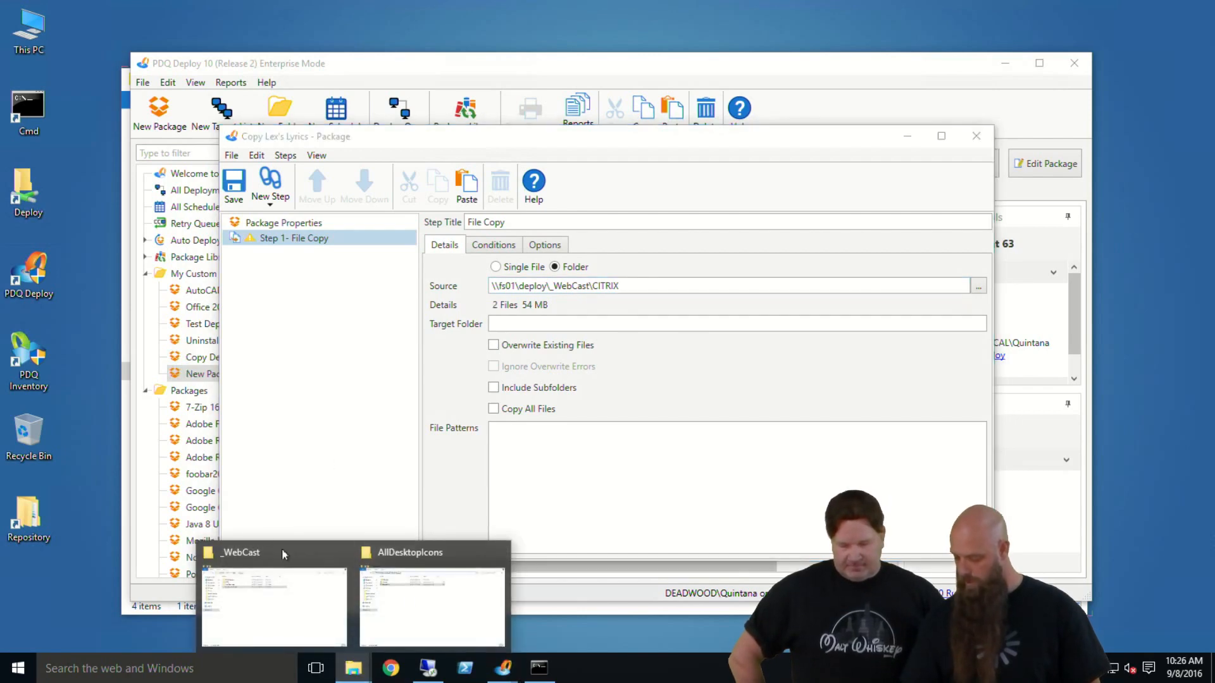
click(366, 606)
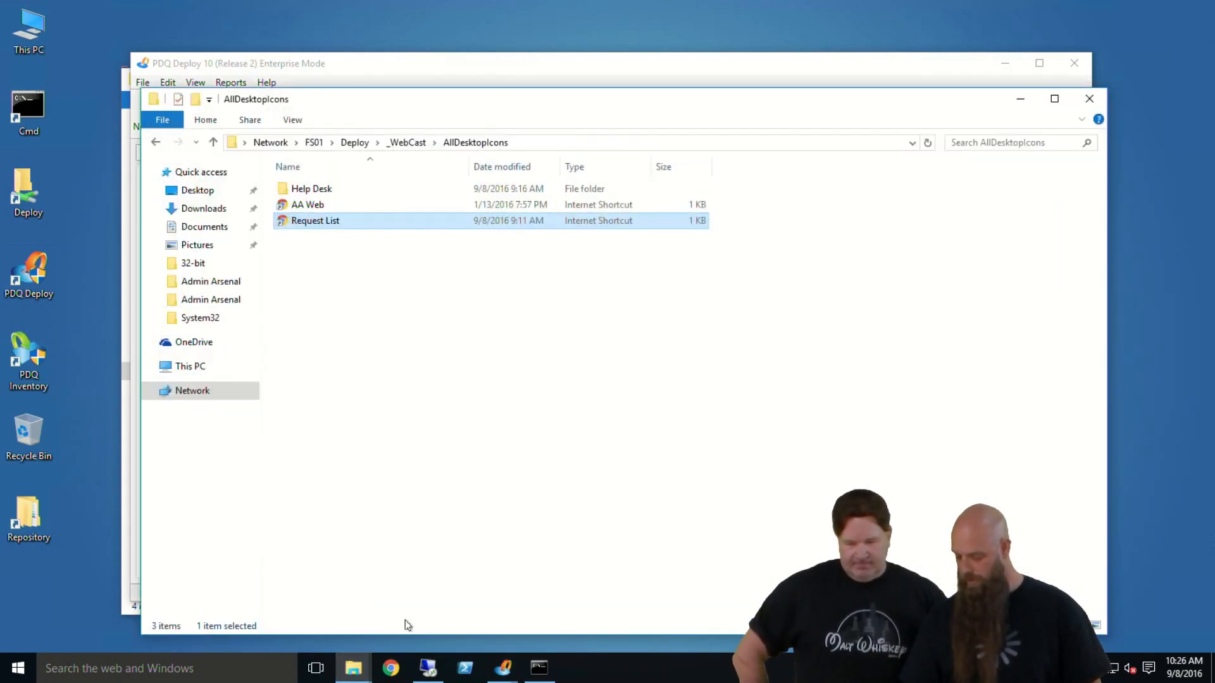
click(353, 668)
click(343, 612)
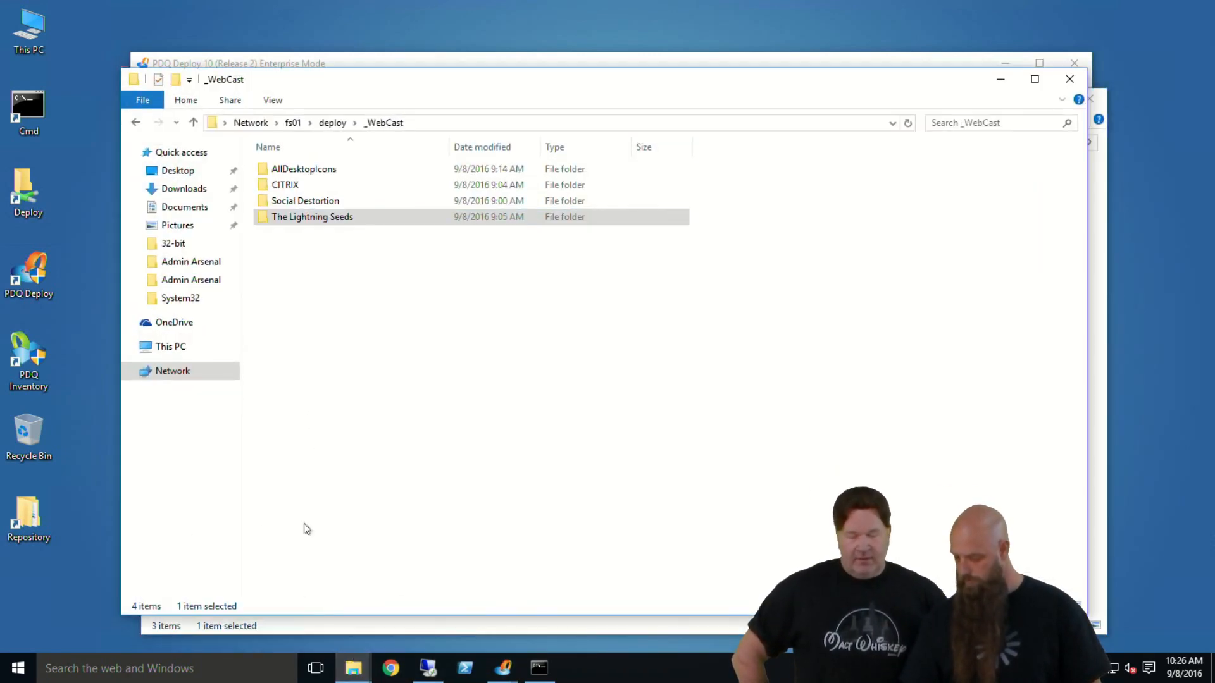
double_click(286, 184)
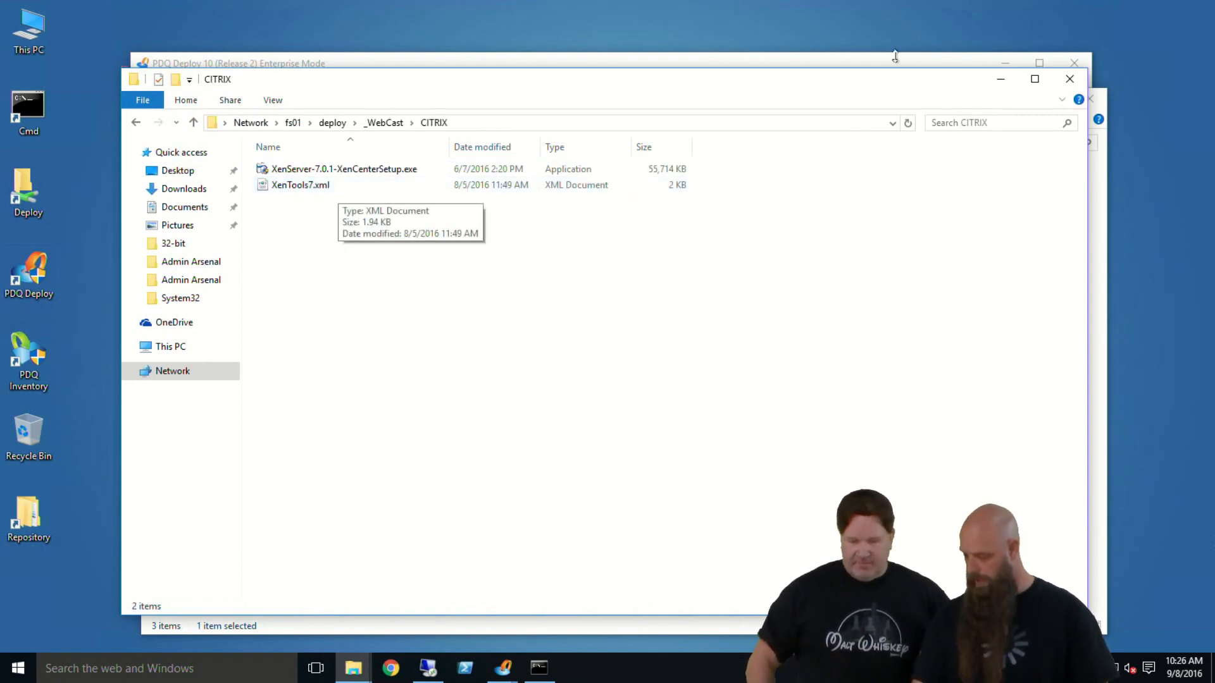
click(1004, 89)
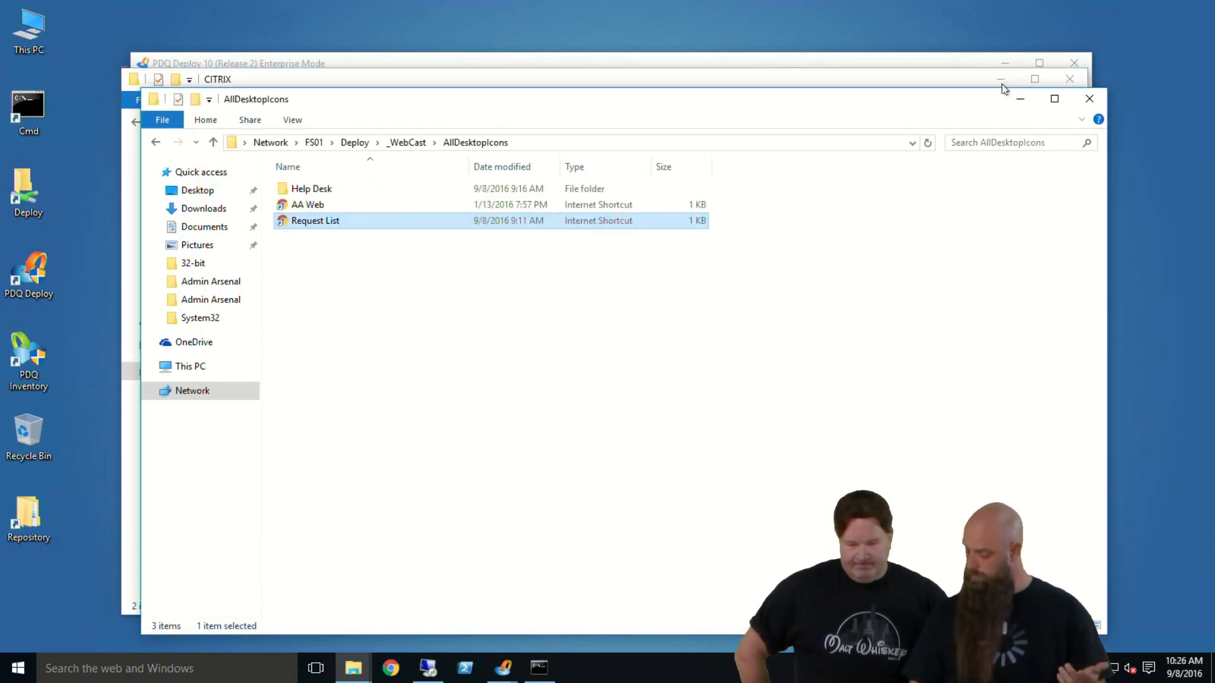
click(1012, 99)
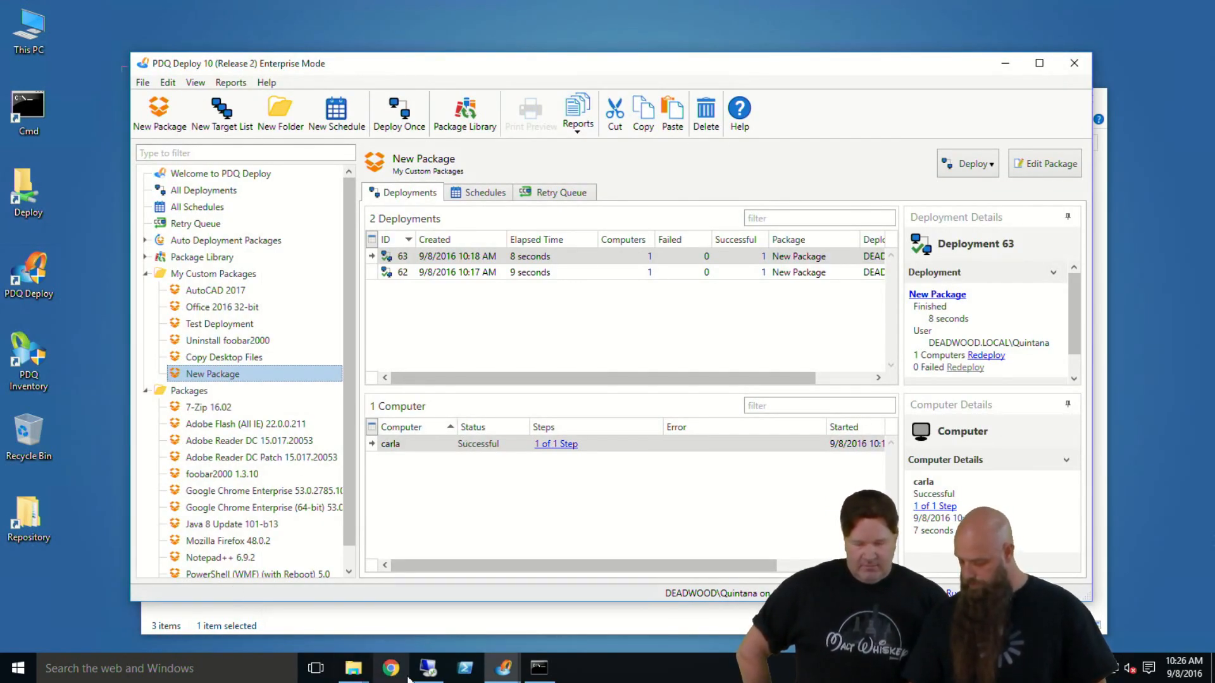
Step: Return to the package window, set the File Copy target folder to %PUBLIC%\Desktop, and turn Copy All Files on and off again
click(504, 668)
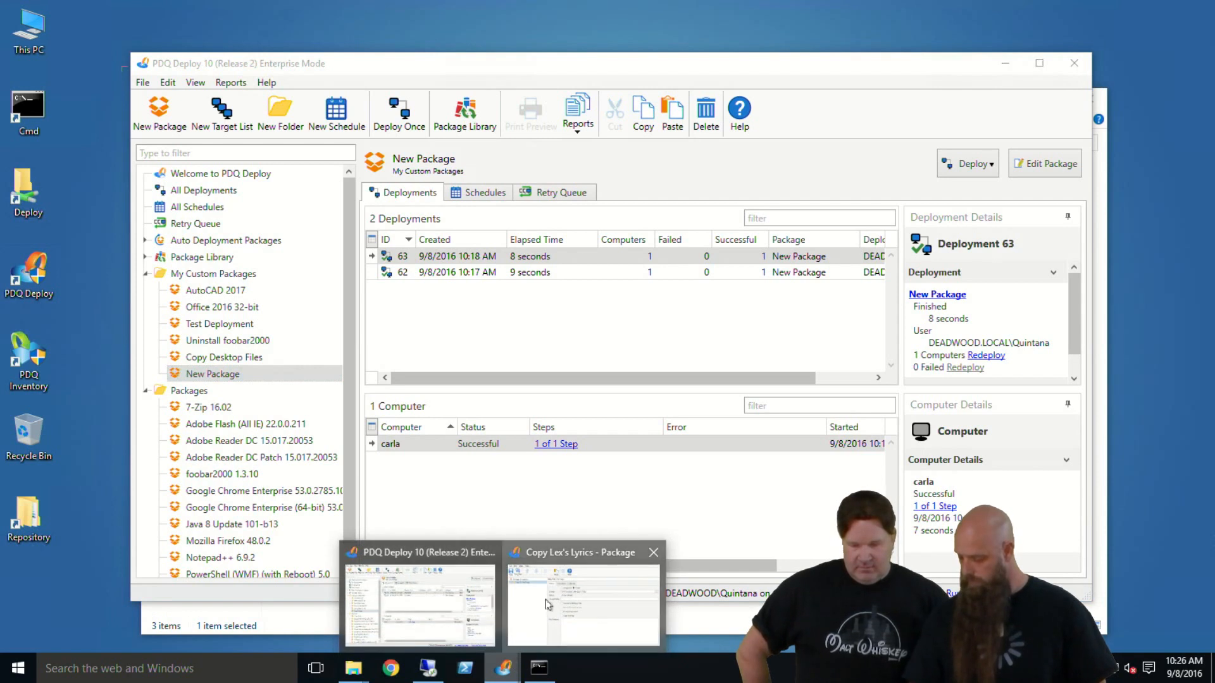
click(548, 604)
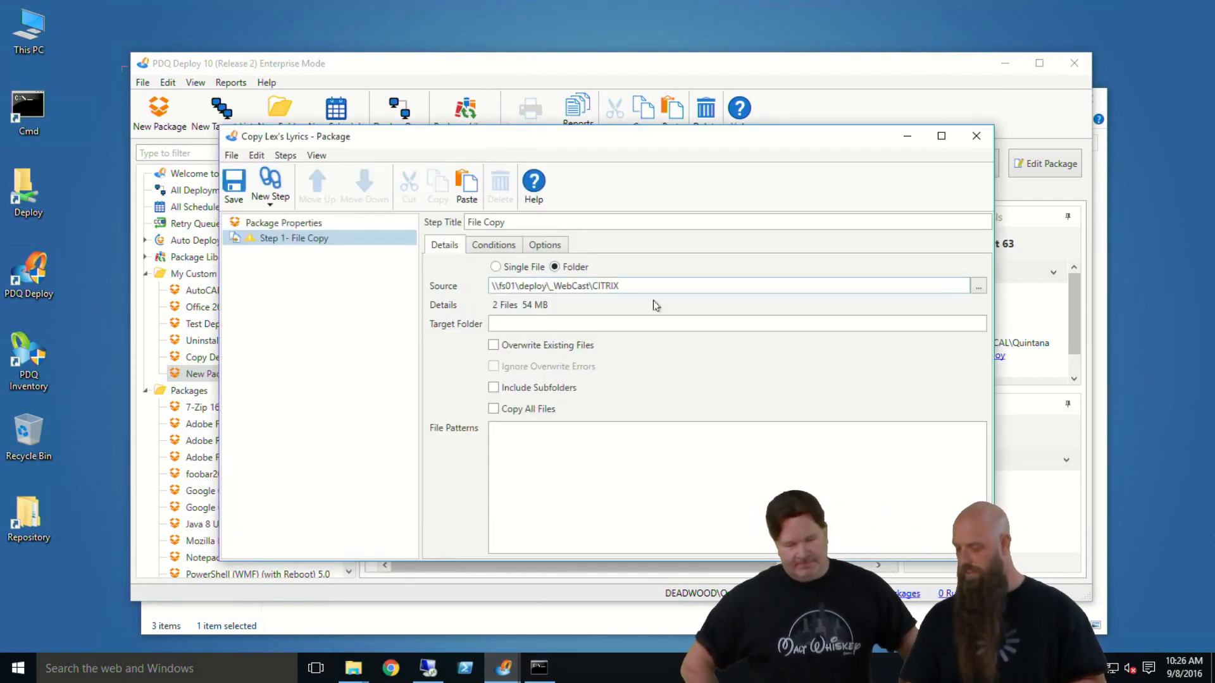
click(548, 324)
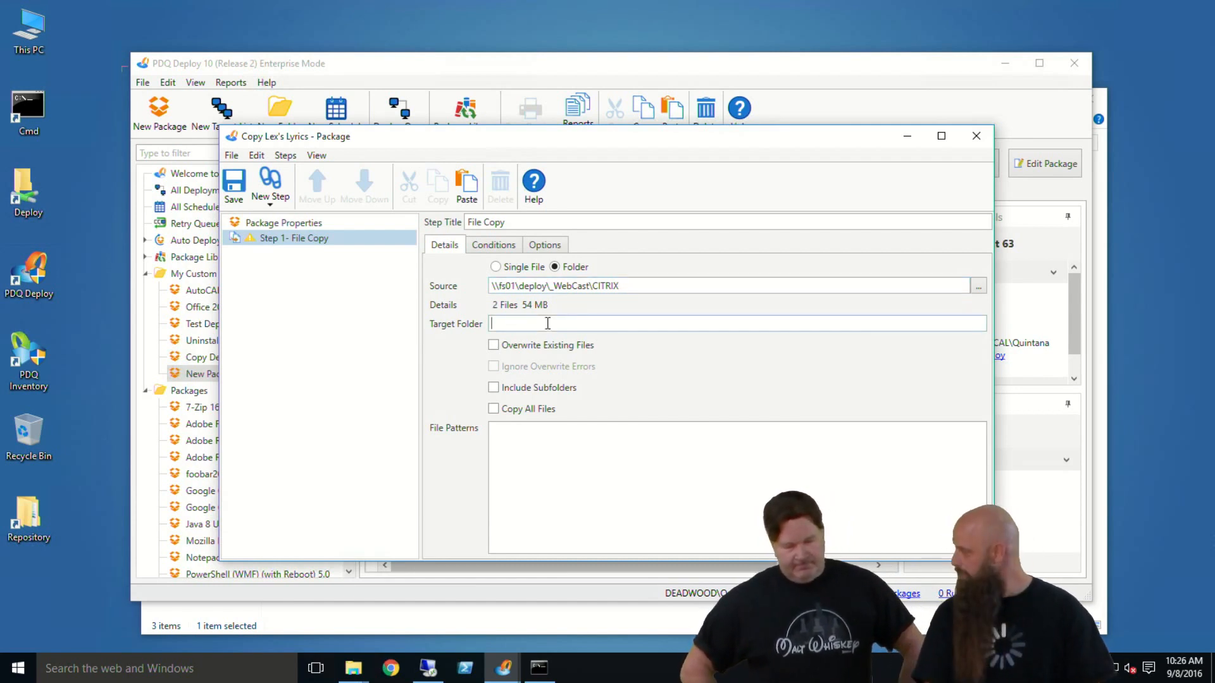
text(%PUBLIC%\Desktop)
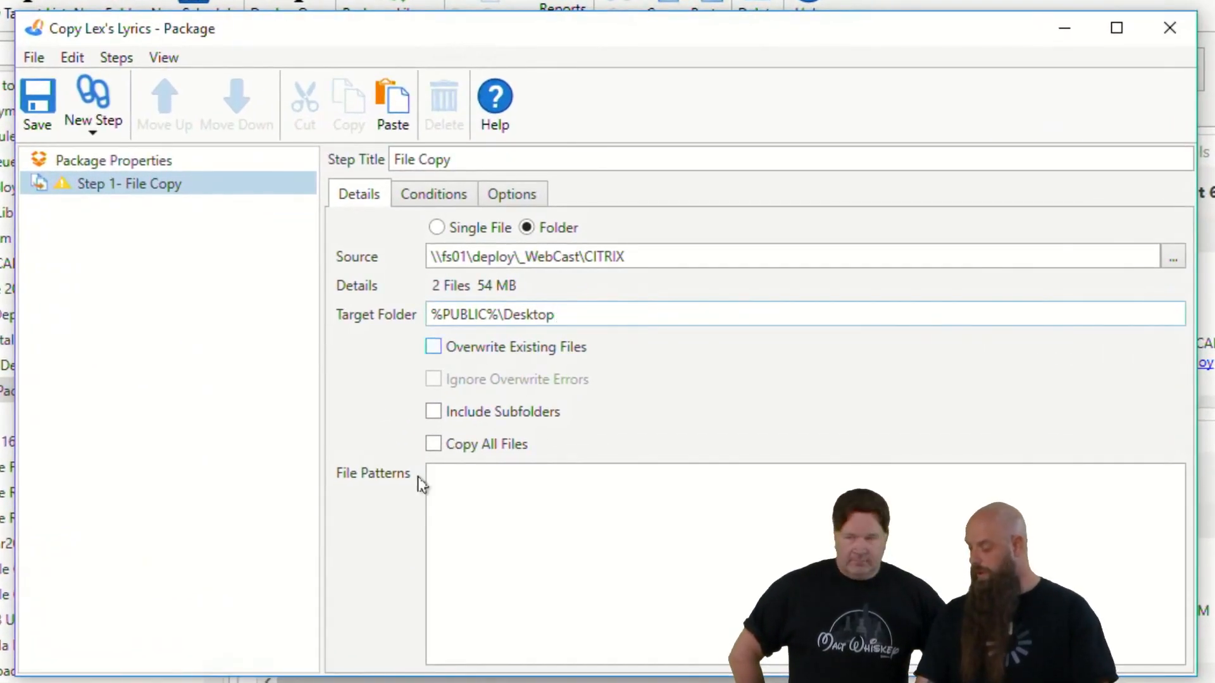
click(434, 444)
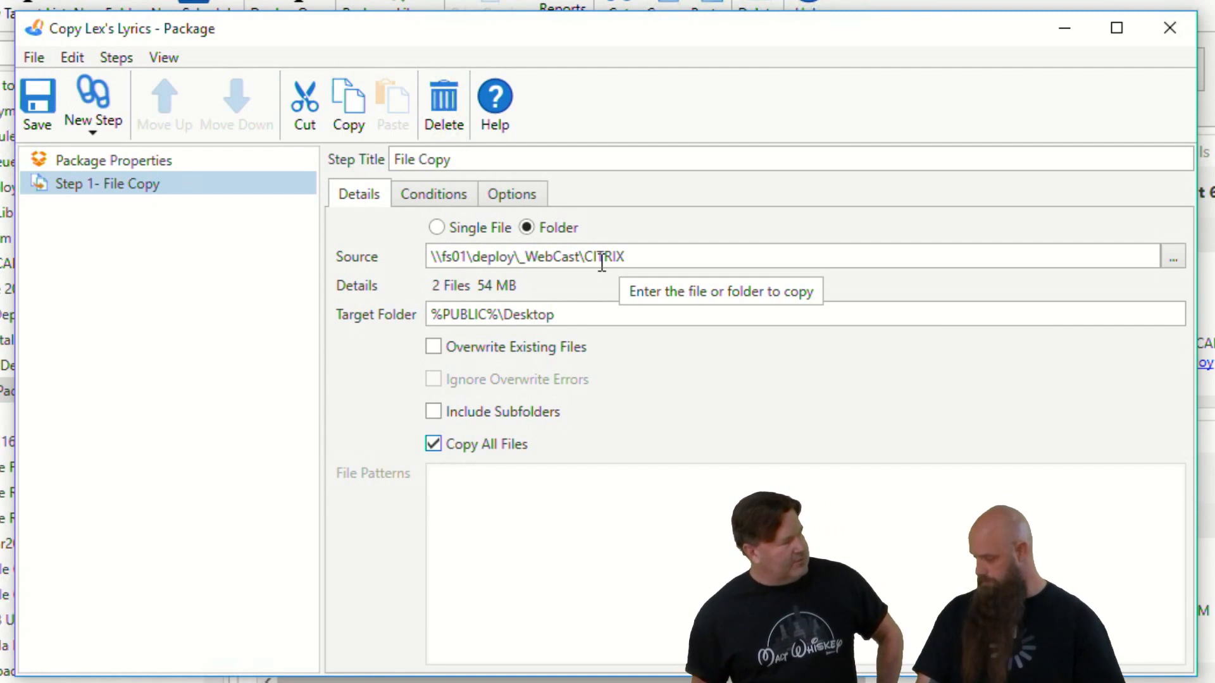
click(433, 444)
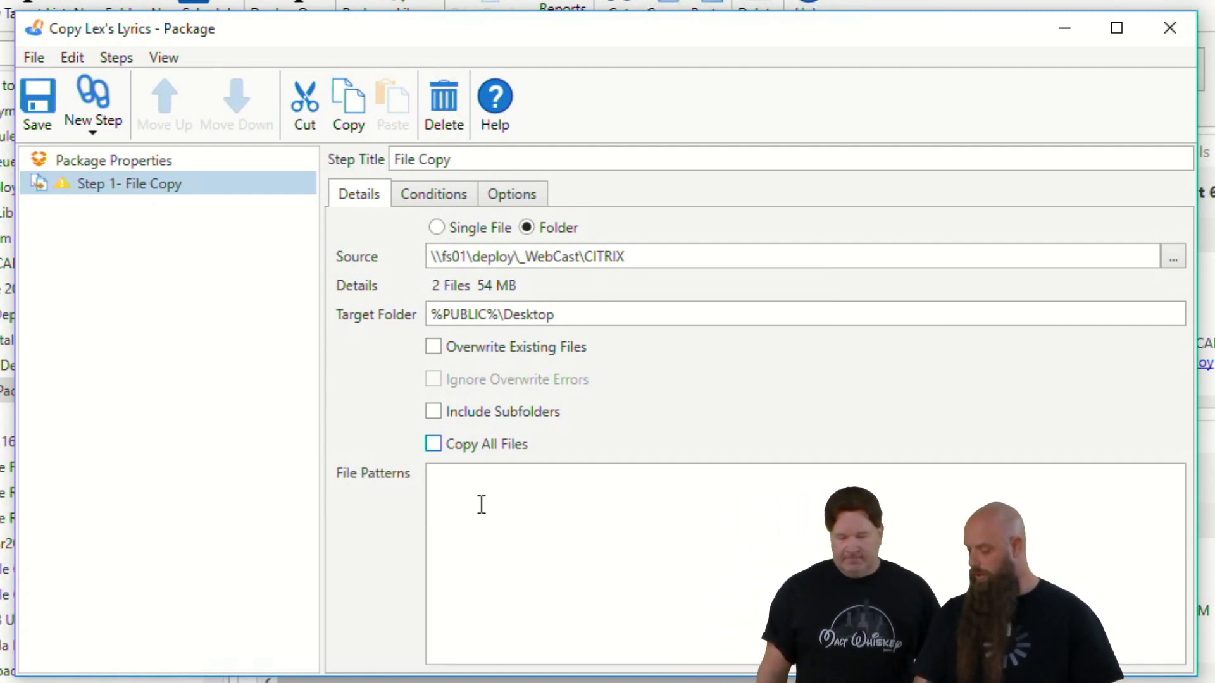
Step: Check the file types in the CITRIX folder in File Explorer, and turn on Overwrite Existing Files for the File Copy step
click(481, 500)
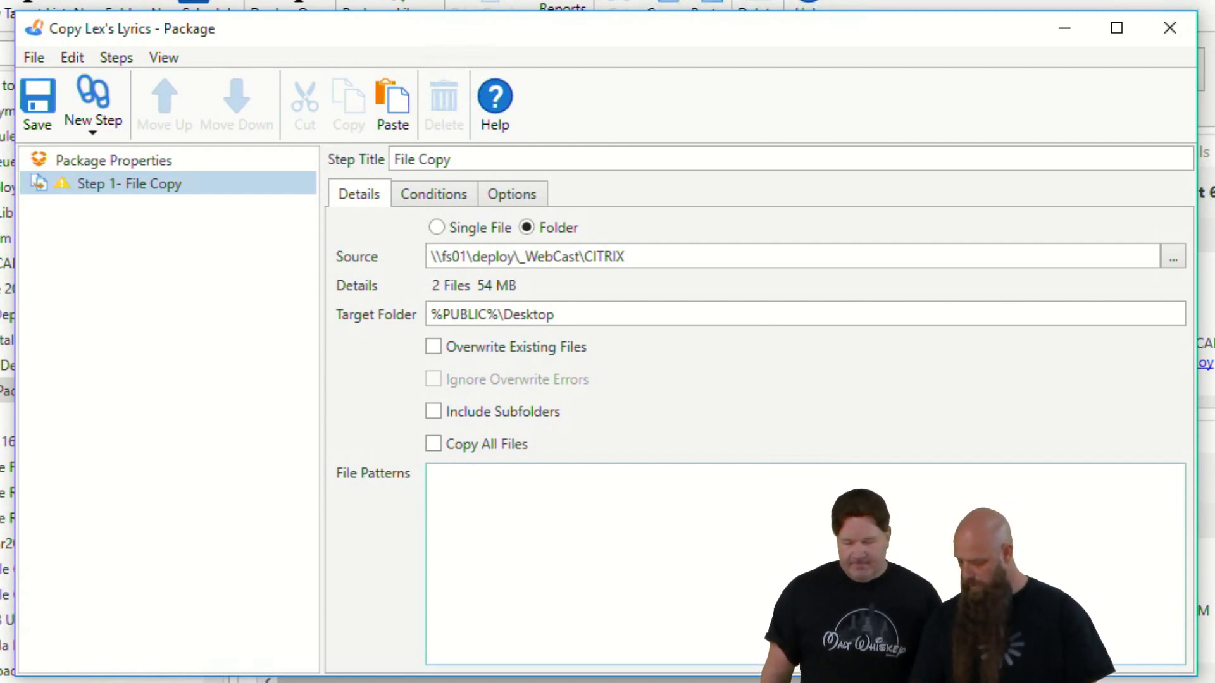
click(218, 682)
click(126, 662)
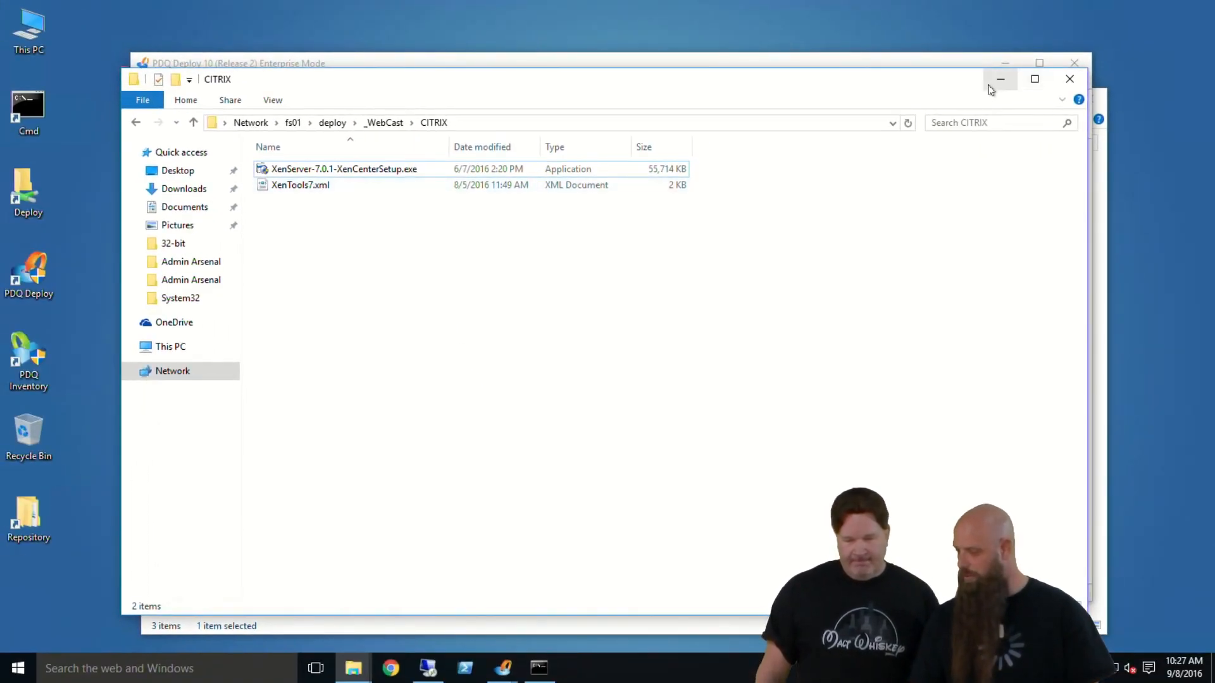
click(994, 84)
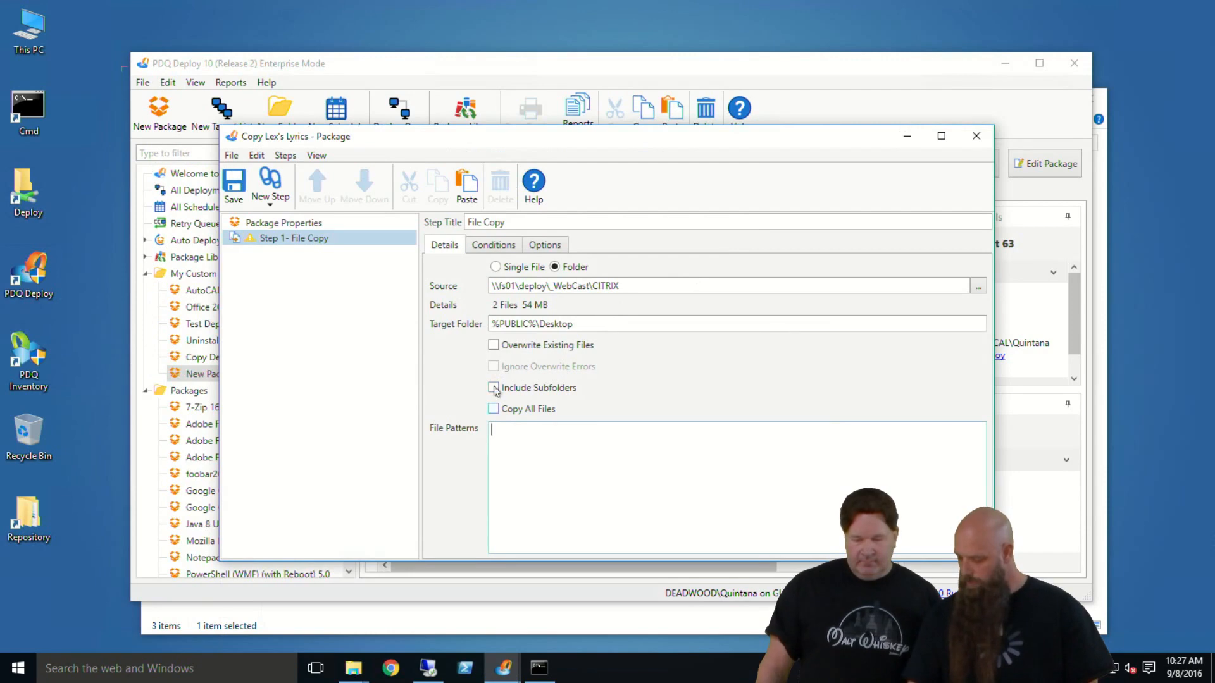
click(494, 347)
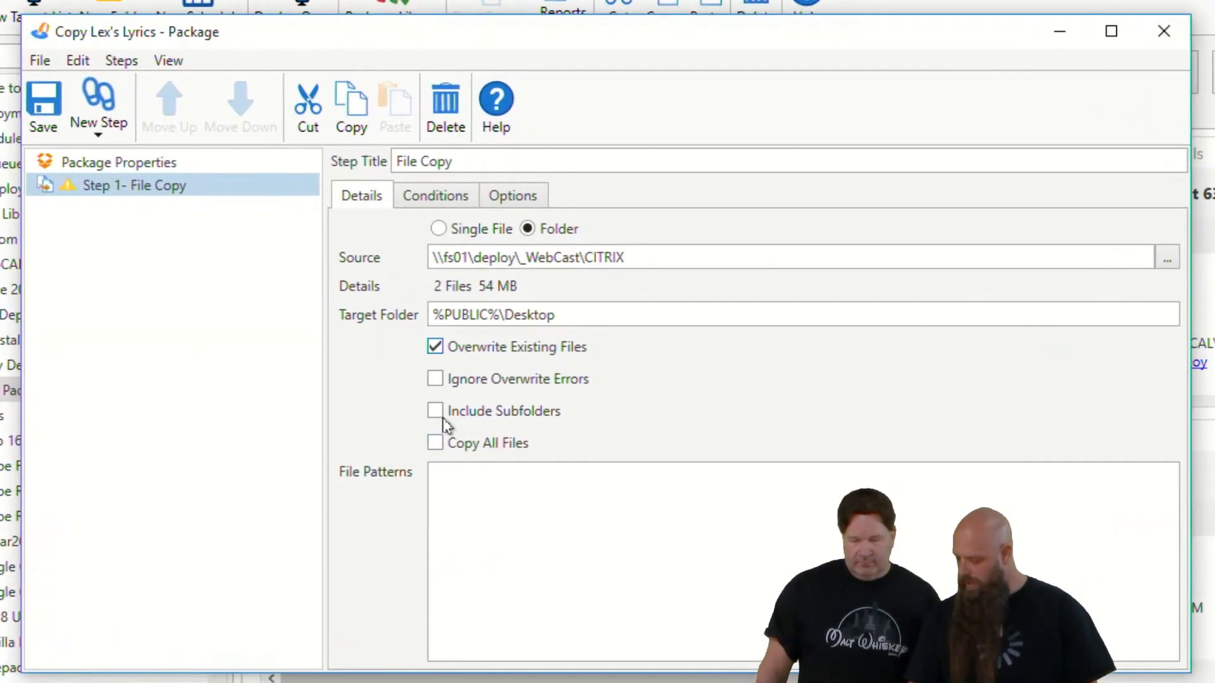
Step: Enter the file patterns *.exe and *.xml for the File Copy step and save the package
click(505, 520)
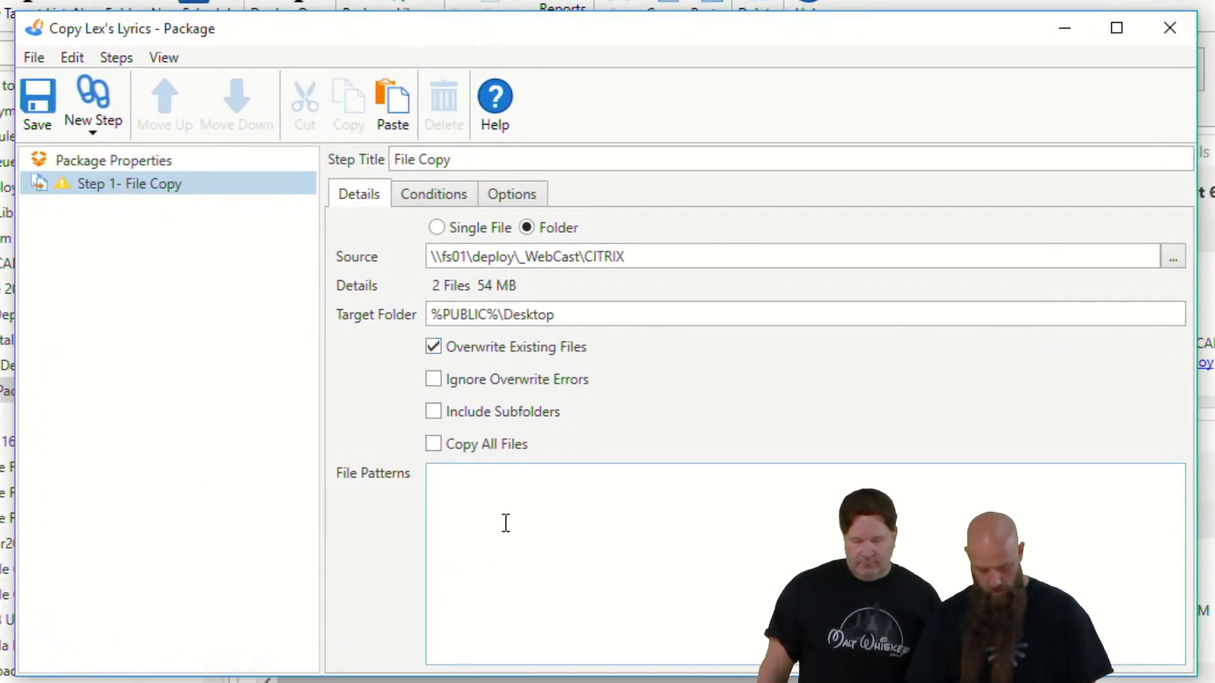
text(*.exe)
key(Return)
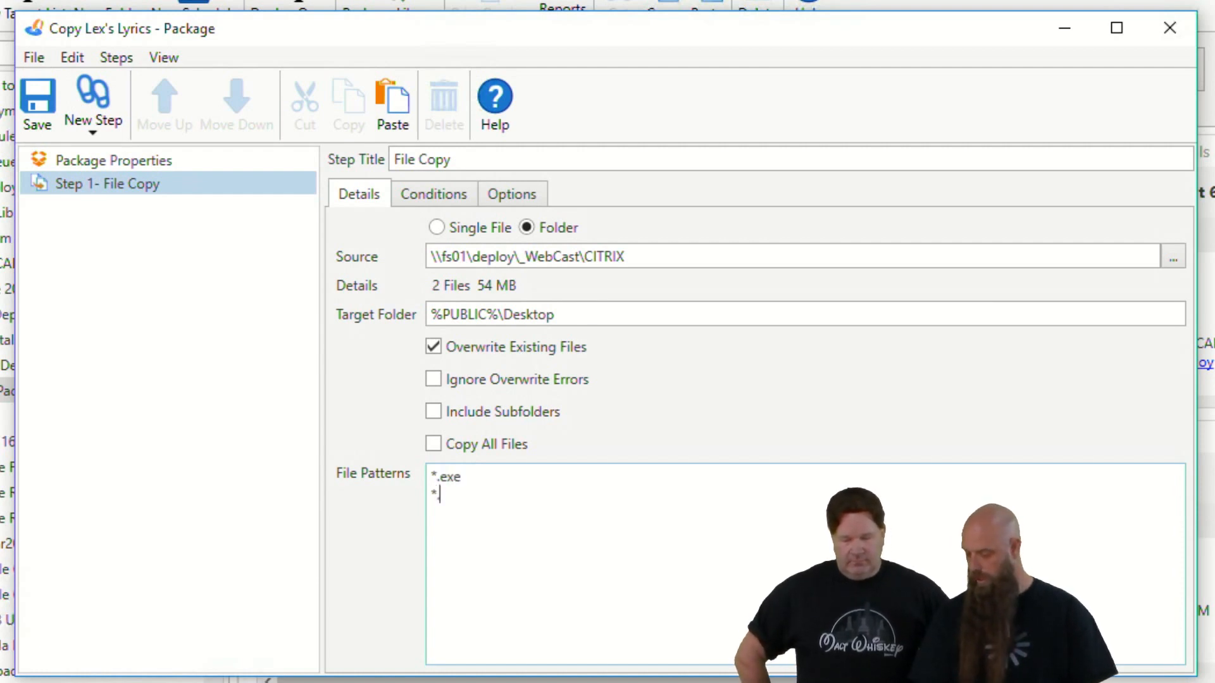
text(*.xml)
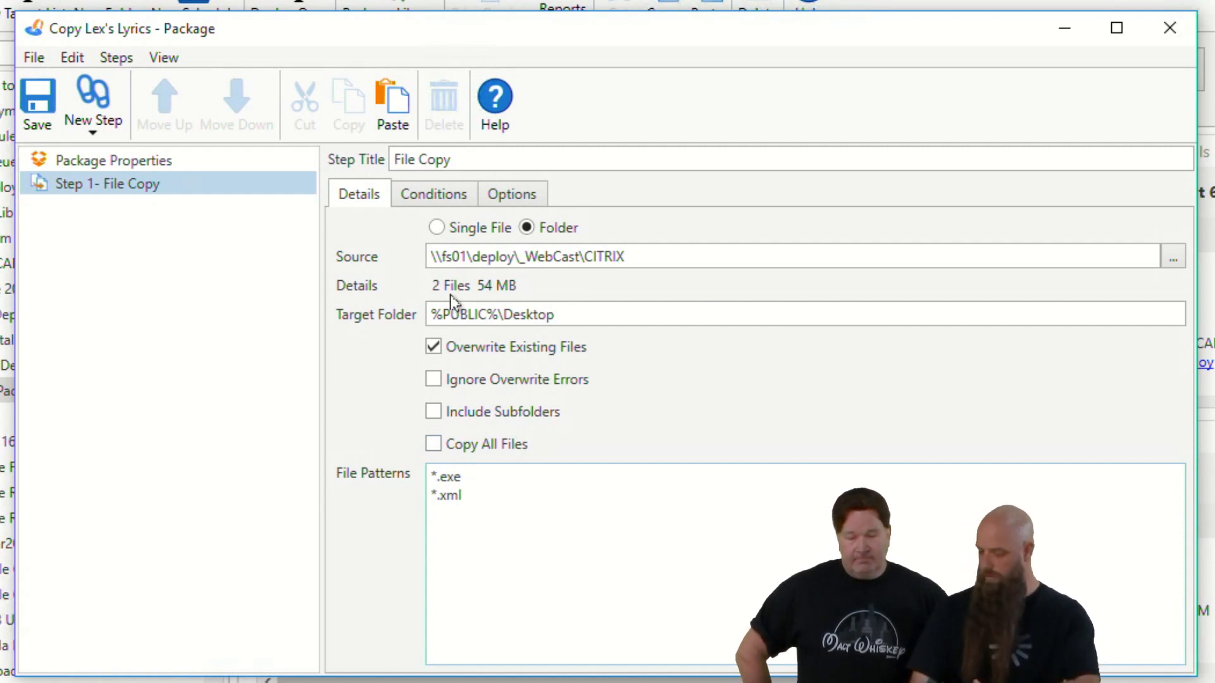
click(39, 105)
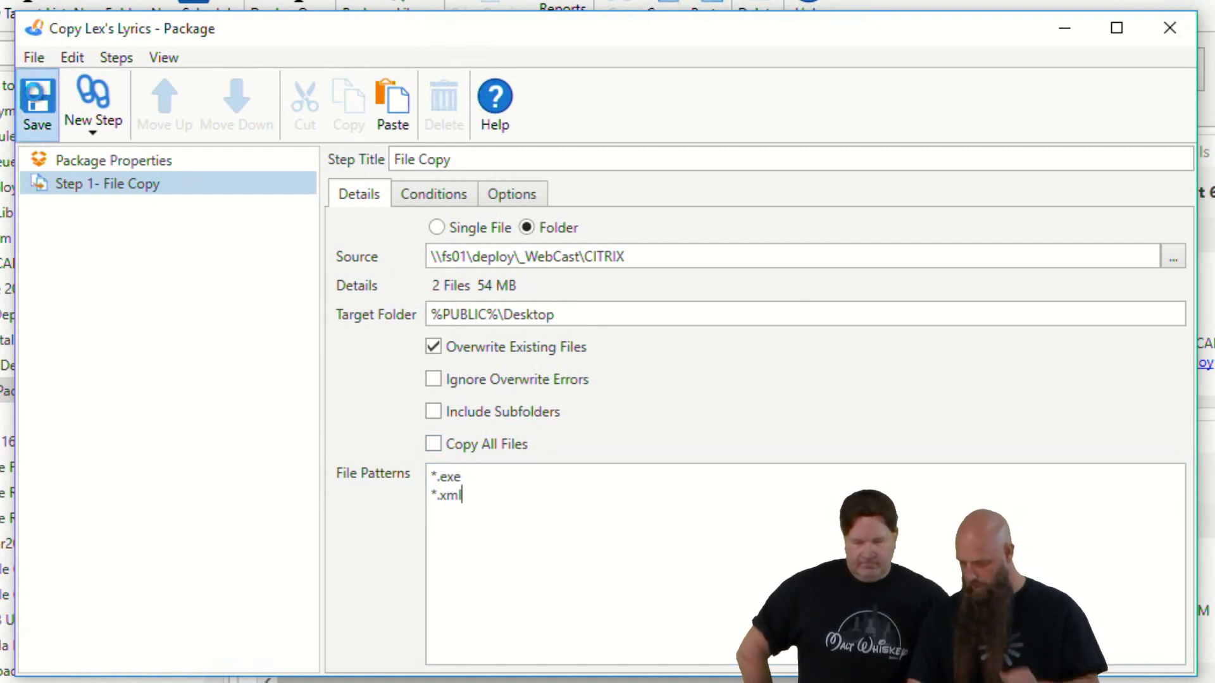
Step: Duplicate the File Copy step as a second step of the package
click(91, 136)
click(37, 197)
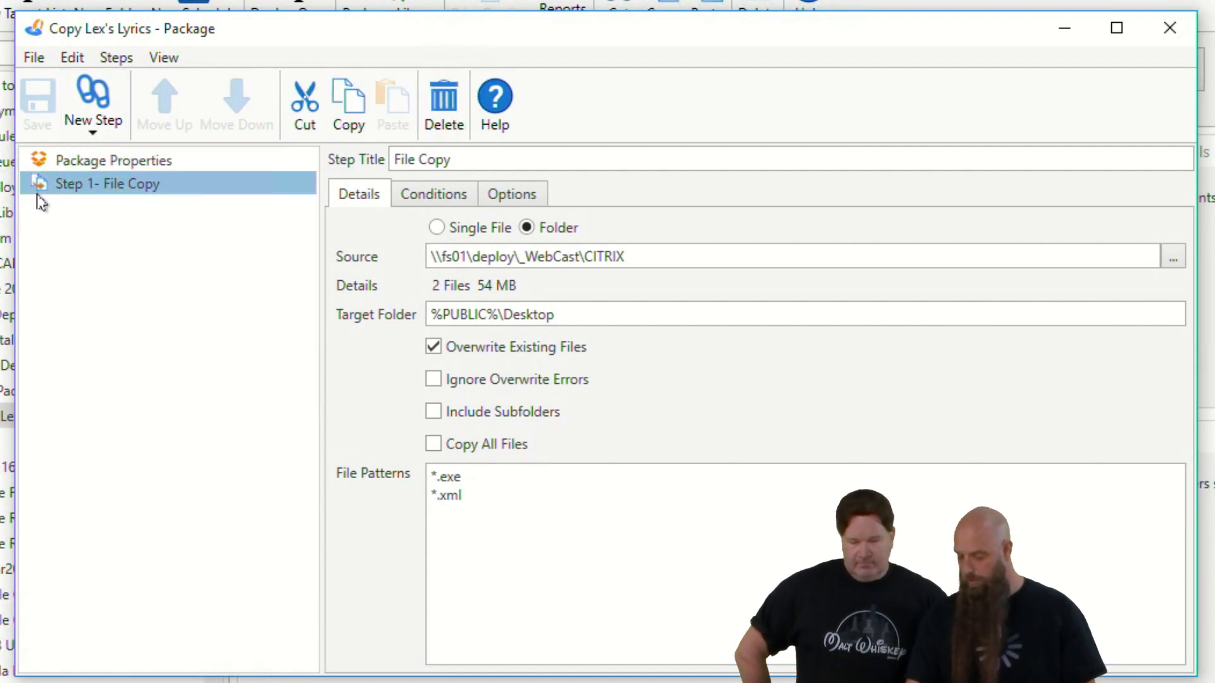
right_click(40, 193)
click(95, 233)
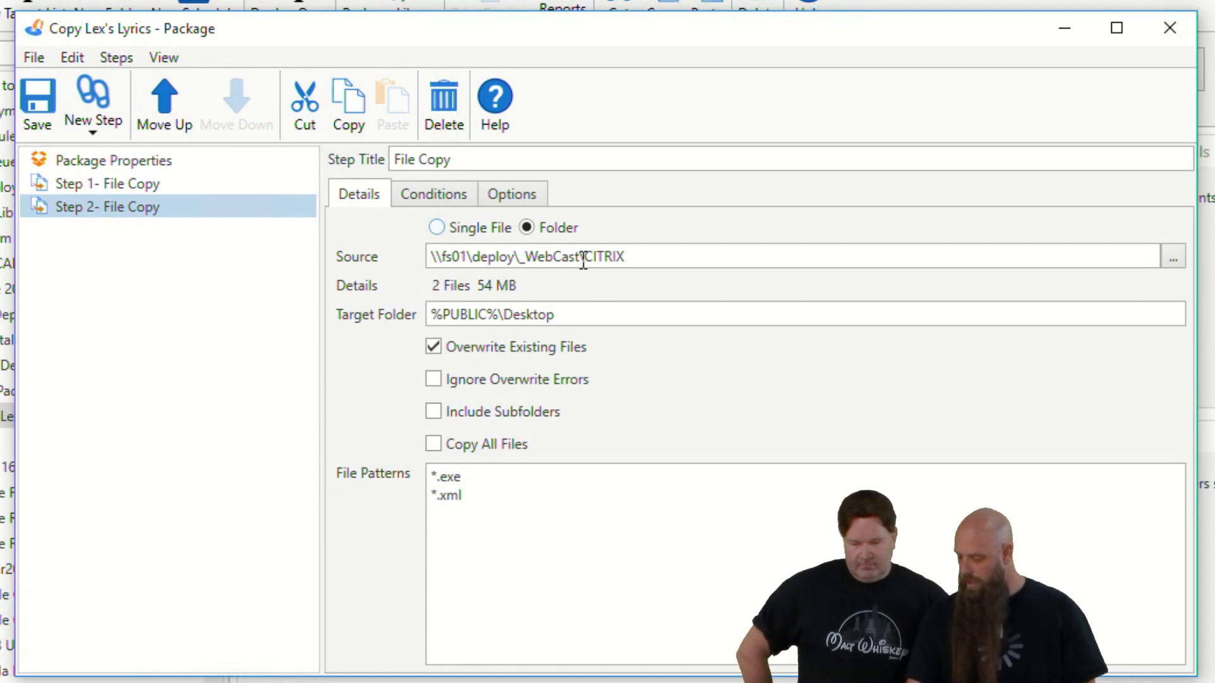
Step: Set the second step's source to \\fs01\deploy\_WebCast\Social Distortion and its target folder to %PUBLIC%\Desktop\Social Distortion
click(648, 262)
key(BackSpace)
key(BackSpace)
key(BackSpace)
key(BackSpace)
key(BackSpace)
key(BackSpace)
text(Co)
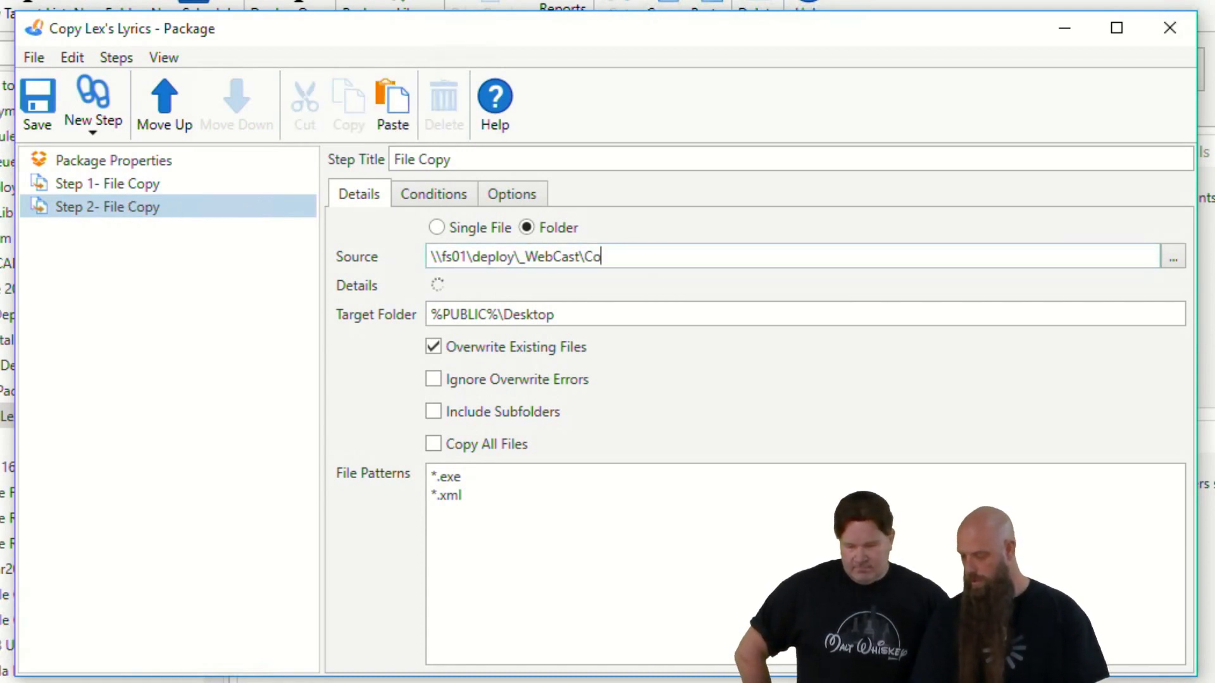
key(BackSpace)
key(BackSpace)
text(Soca)
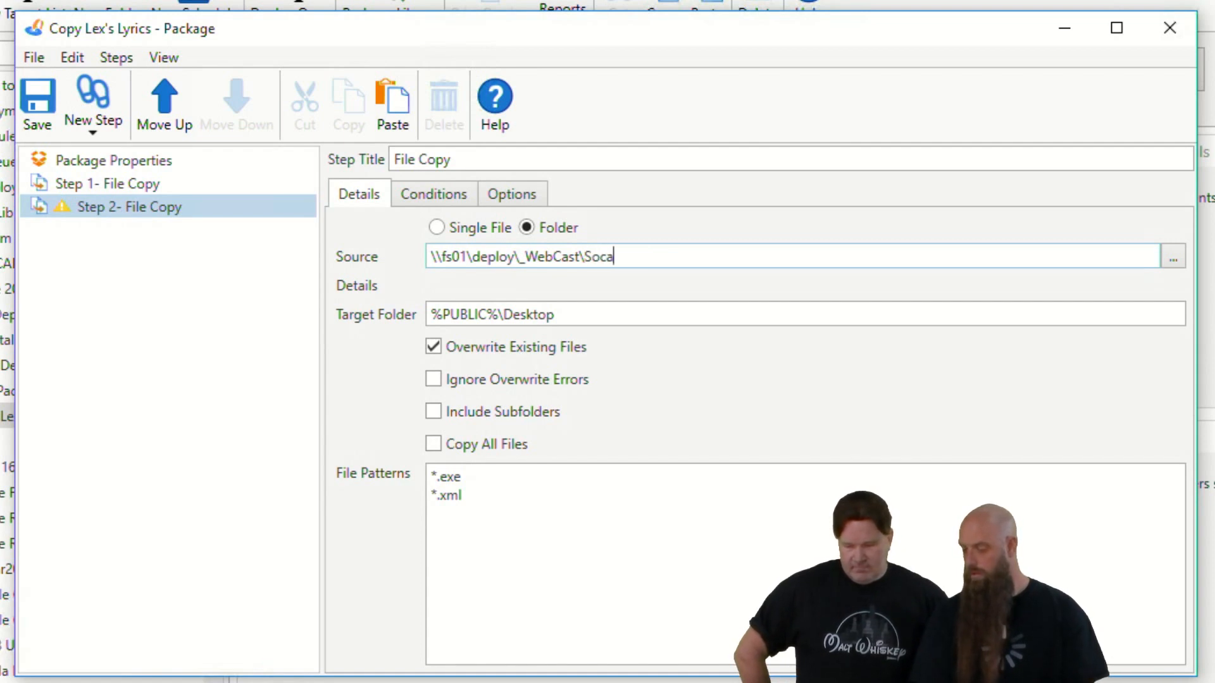
key(BackSpace)
text(ial Distor)
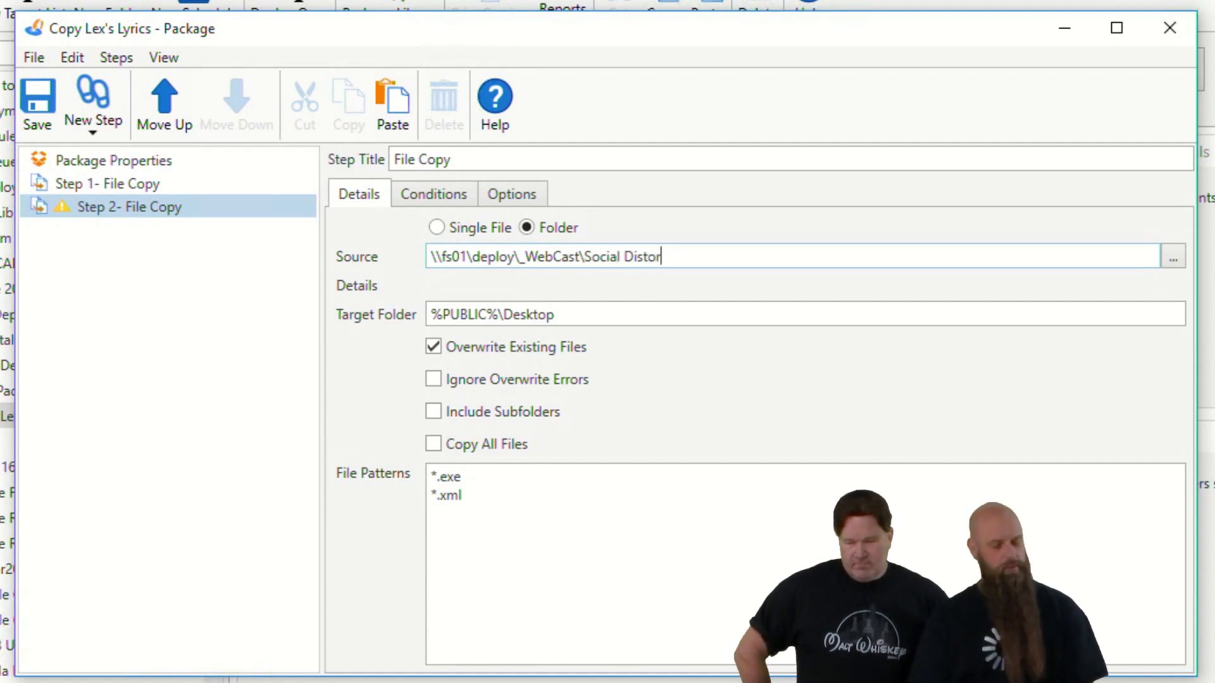
text(tion)
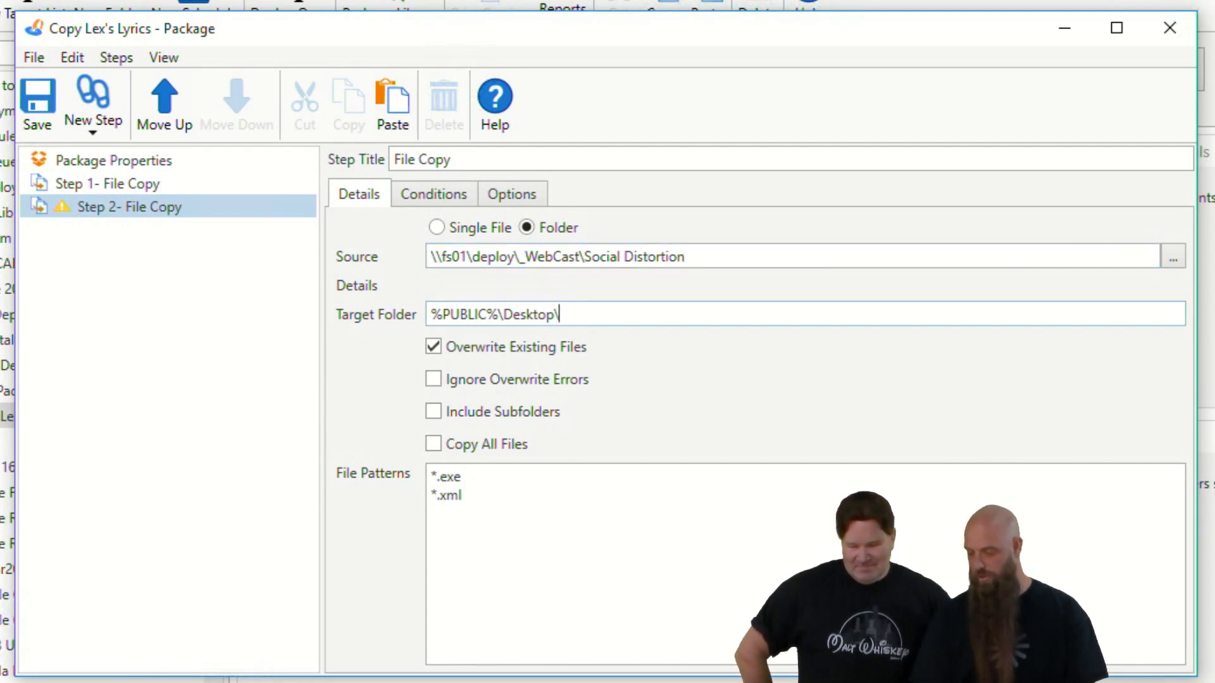
text(ocial Di)
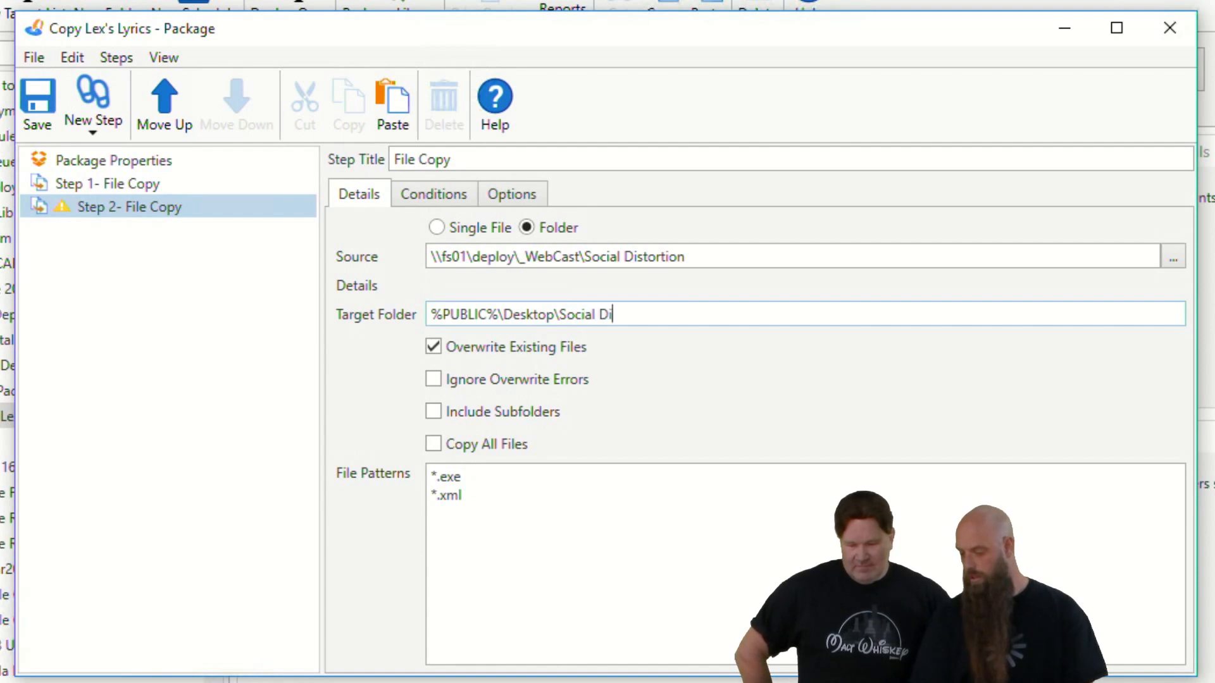
text(stortion)
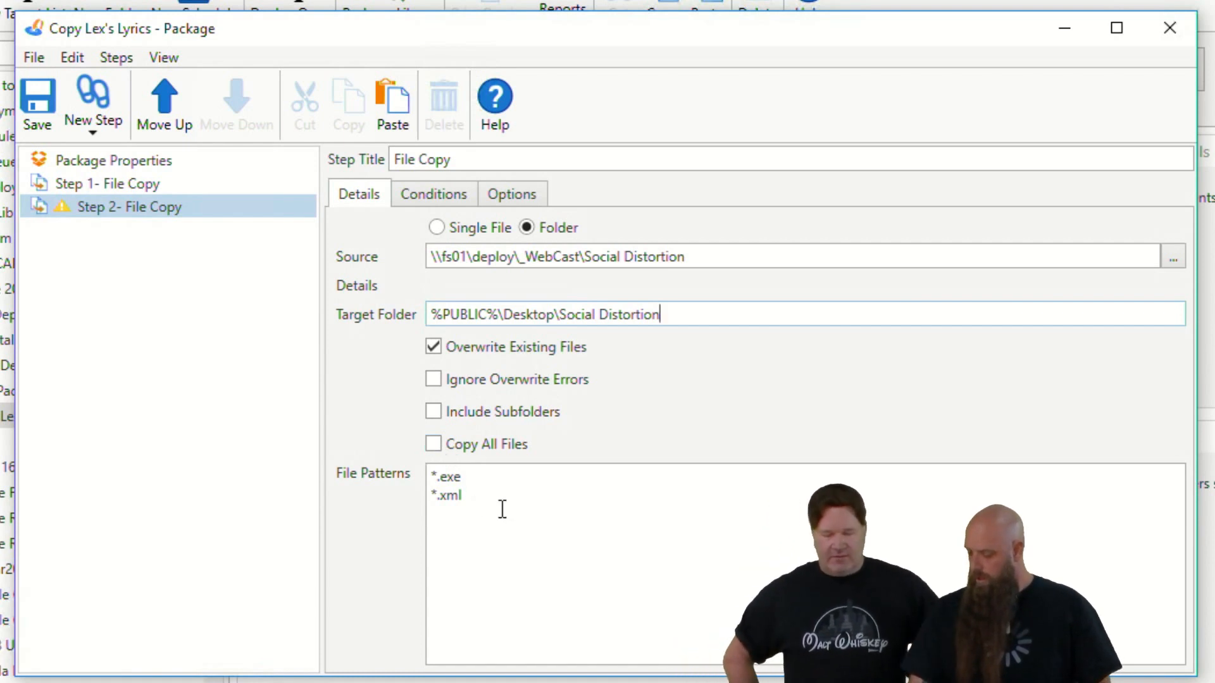
Step: Clear the second step's file patterns and turn on Copy All Files and Include Subfolders
drag(502, 506, 392, 474)
key(Delete)
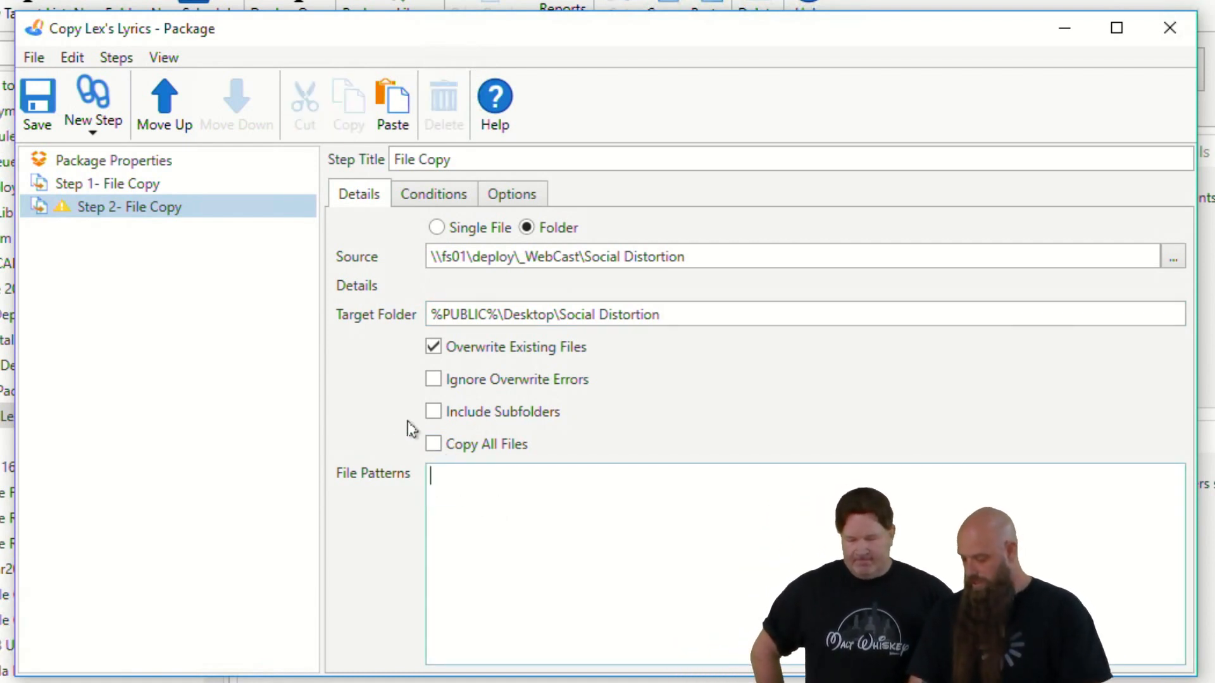
click(434, 445)
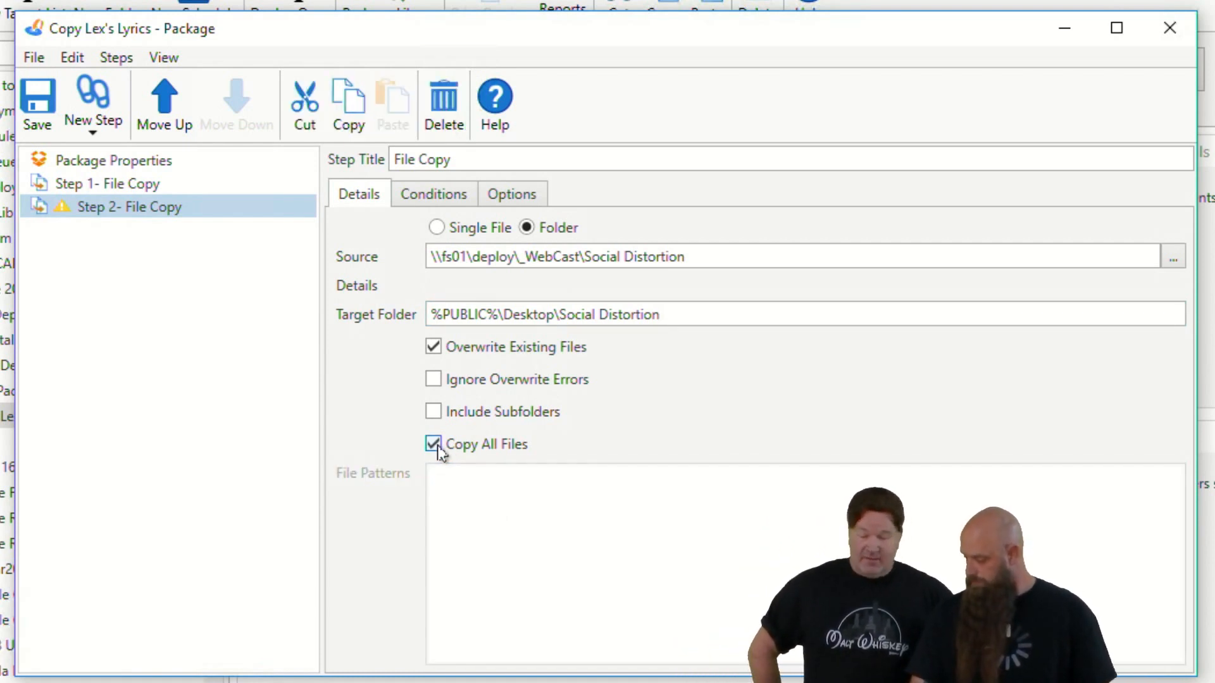
click(436, 414)
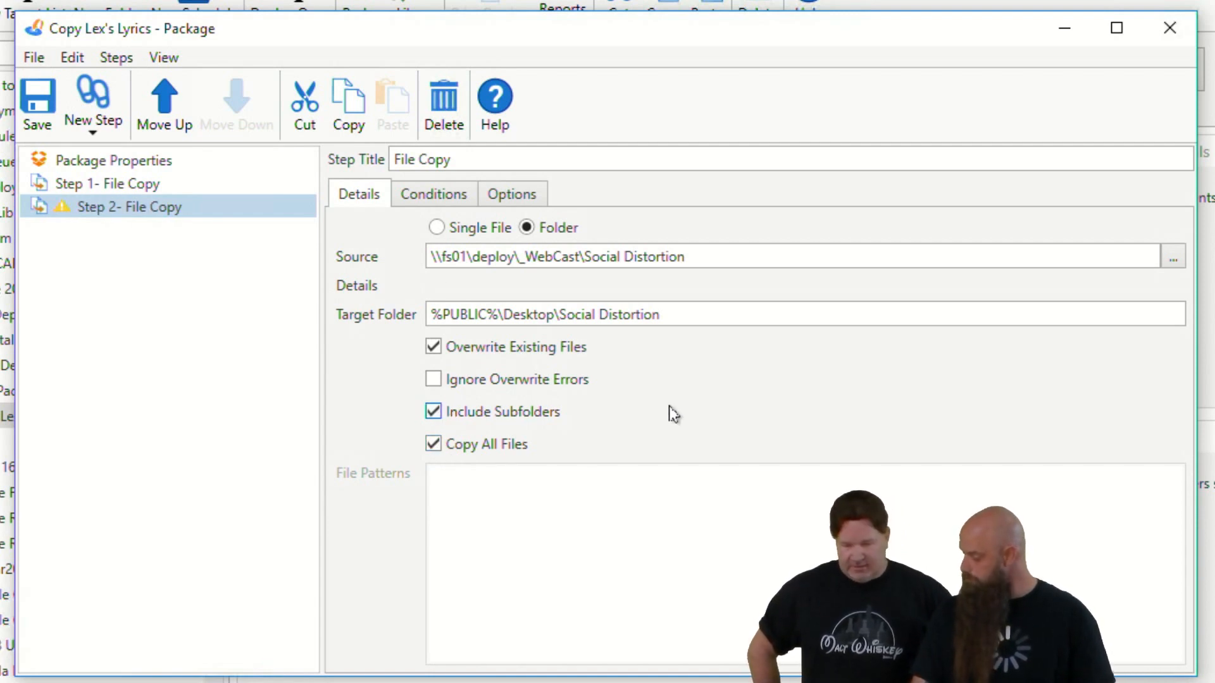
click(37, 105)
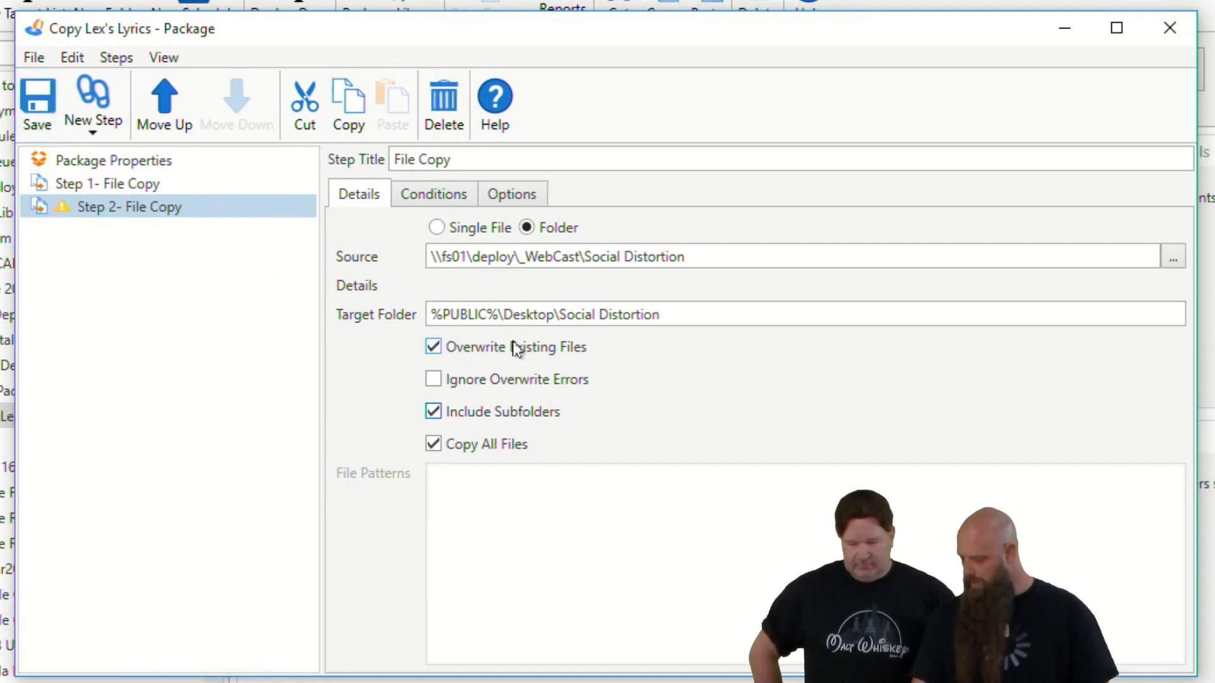
click(688, 315)
text(\)
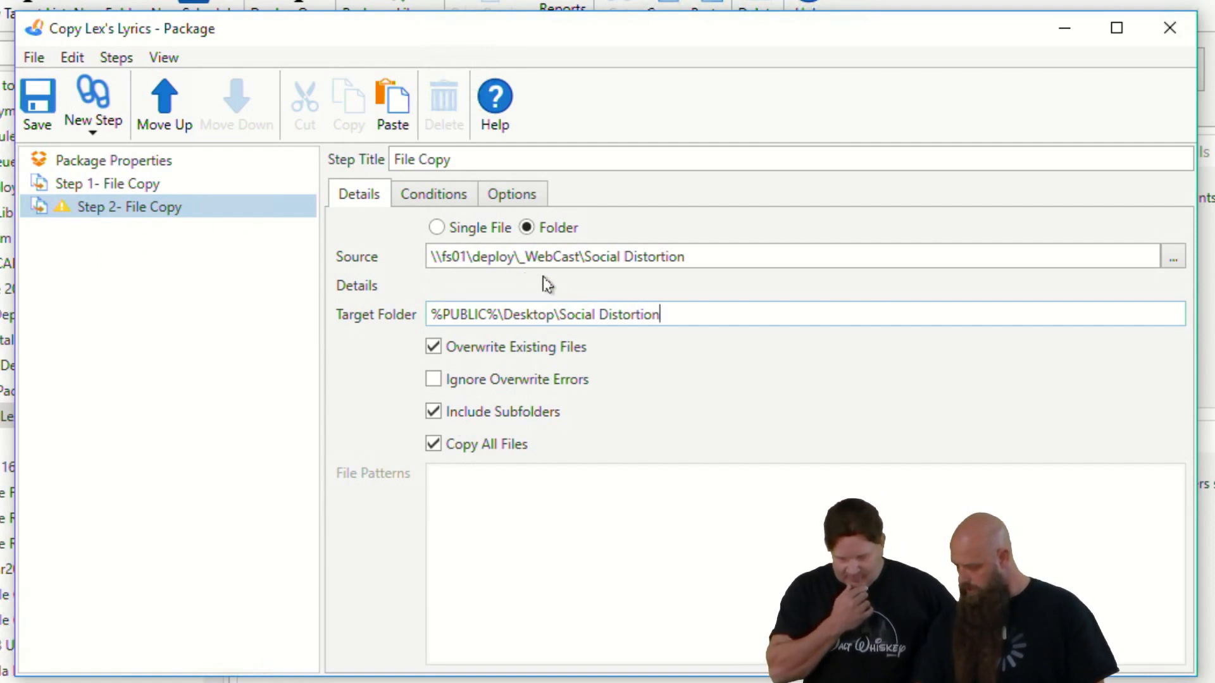
click(1173, 259)
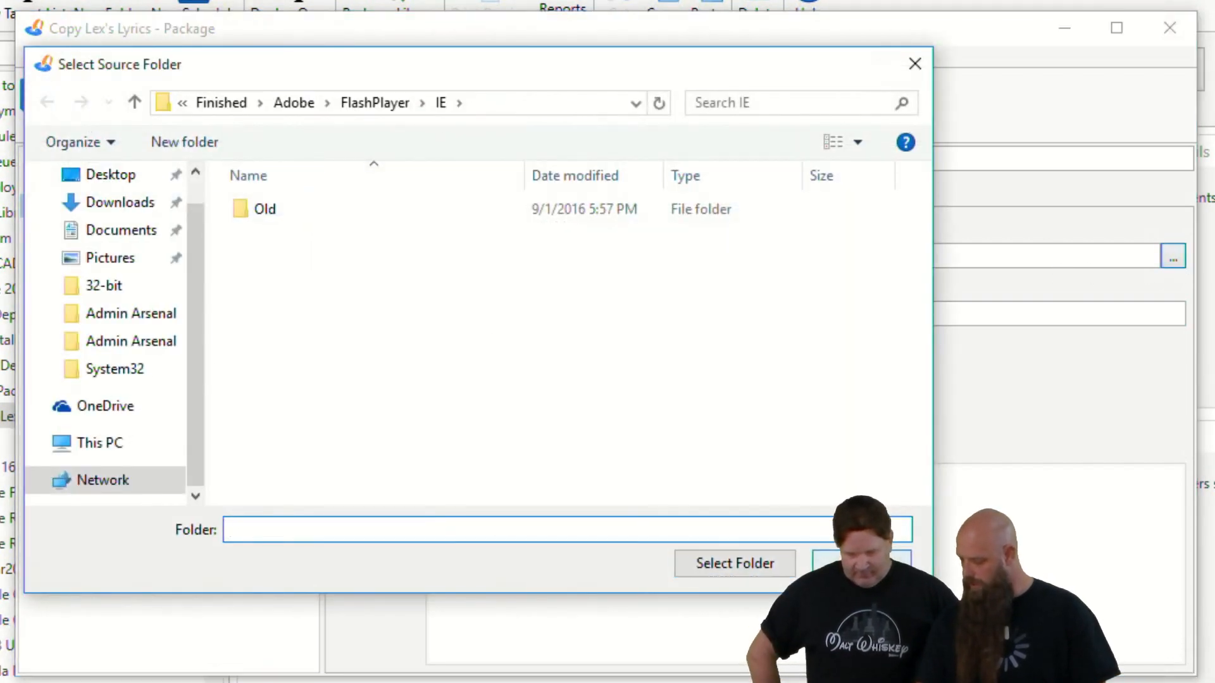
click(855, 563)
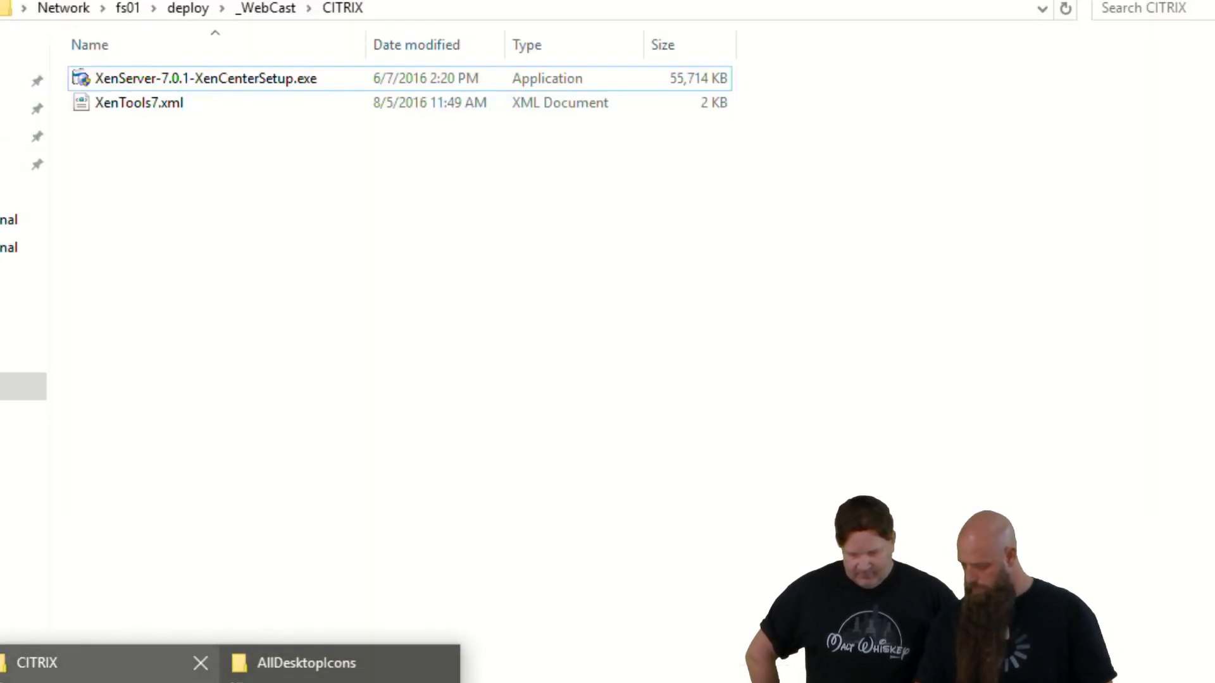
Step: Rename the Social Destortion folder in _WebCast to Social Distortion in File Explorer and minimize its window
click(152, 675)
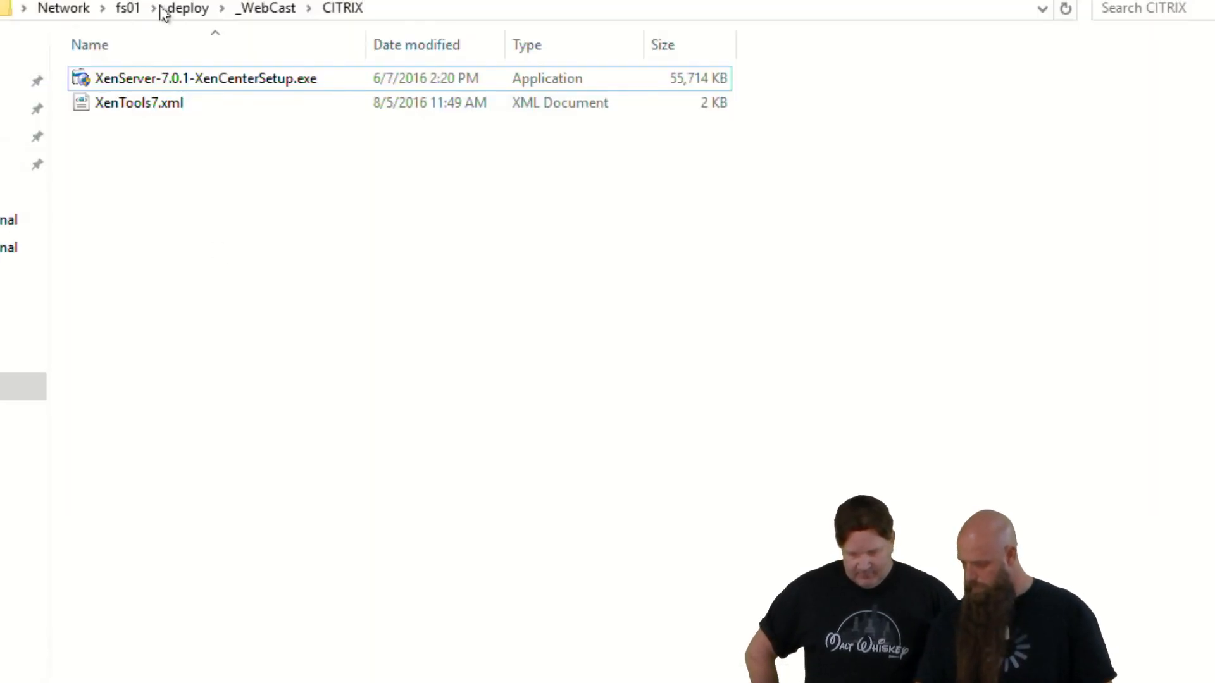
click(281, 9)
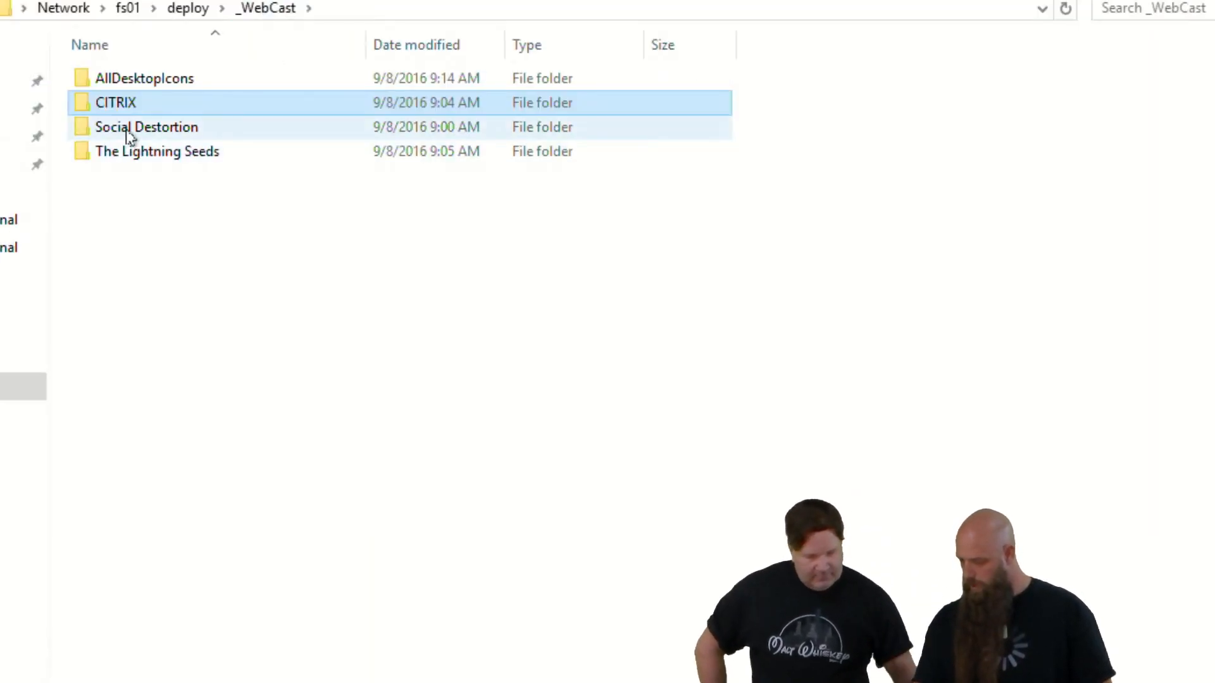
click(129, 130)
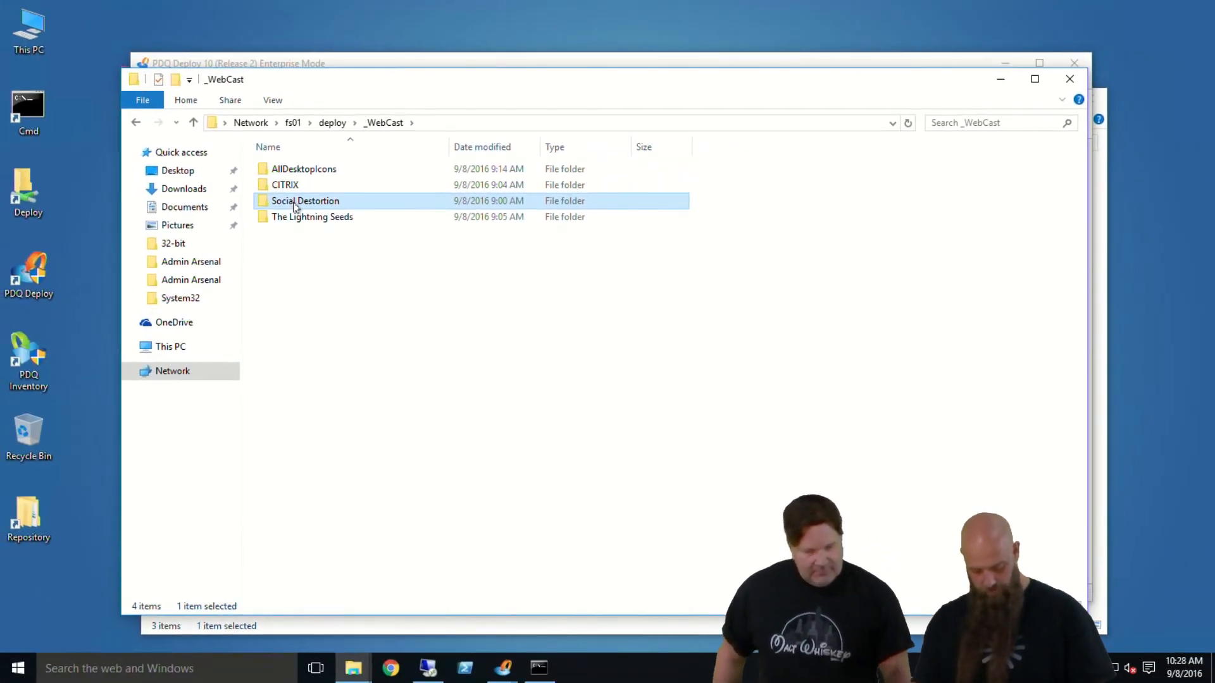
click(303, 202)
key(BackSpace)
text(i)
key(Return)
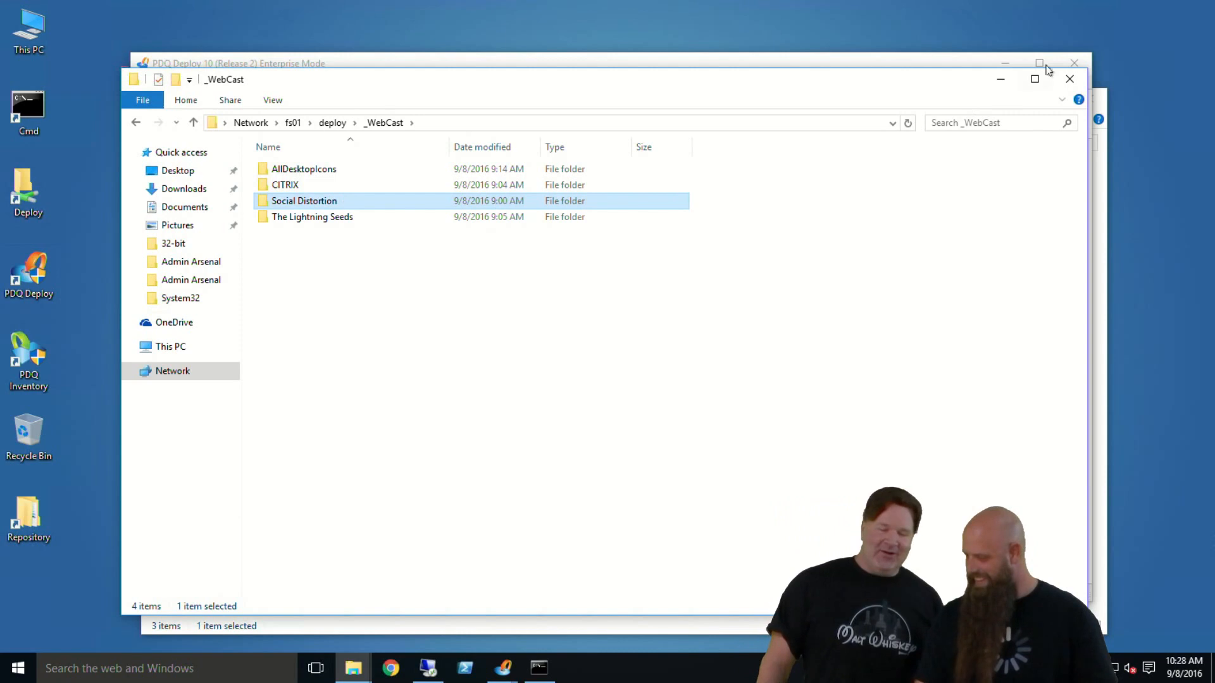
click(1000, 78)
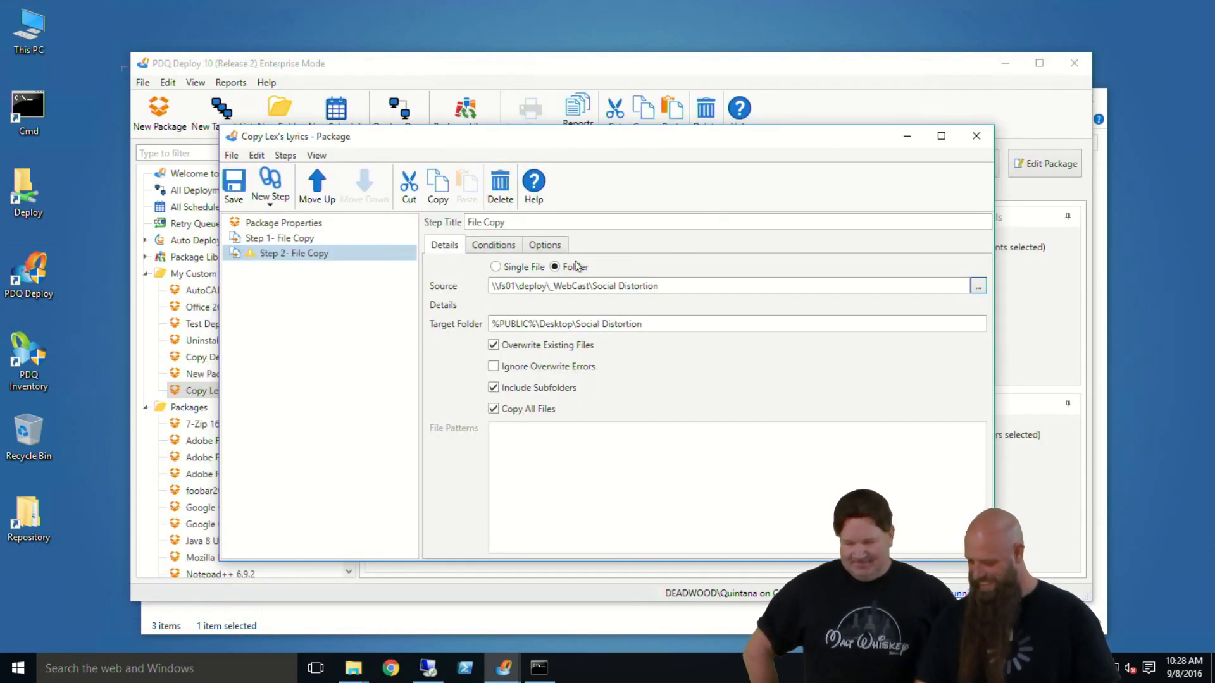
Step: Save the package, then re-enter Social Distortion as the second step's source folder and reselect it in the folder browser
click(672, 289)
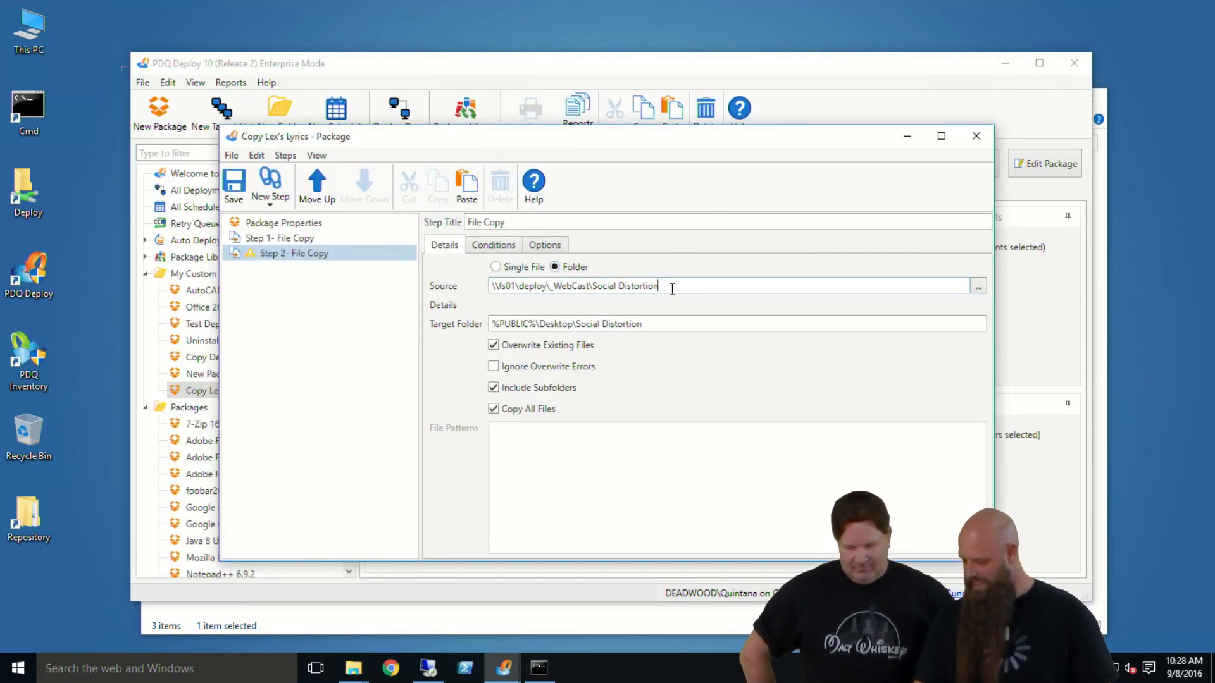
click(233, 183)
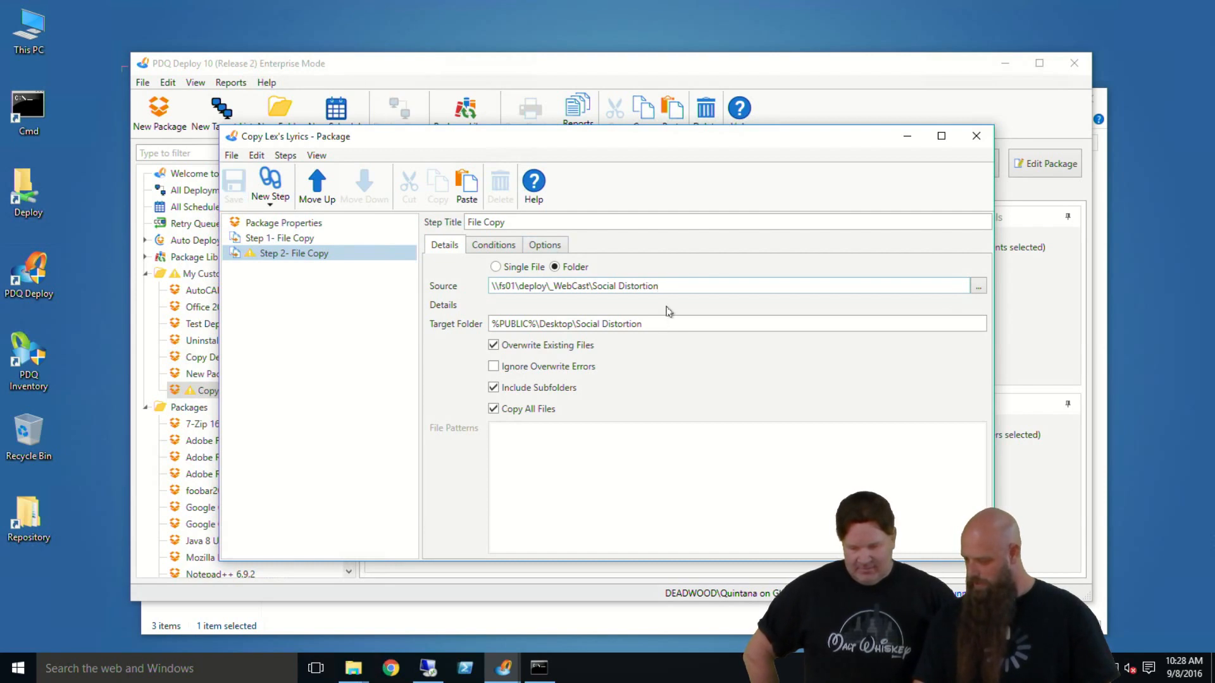
drag(657, 287, 592, 287)
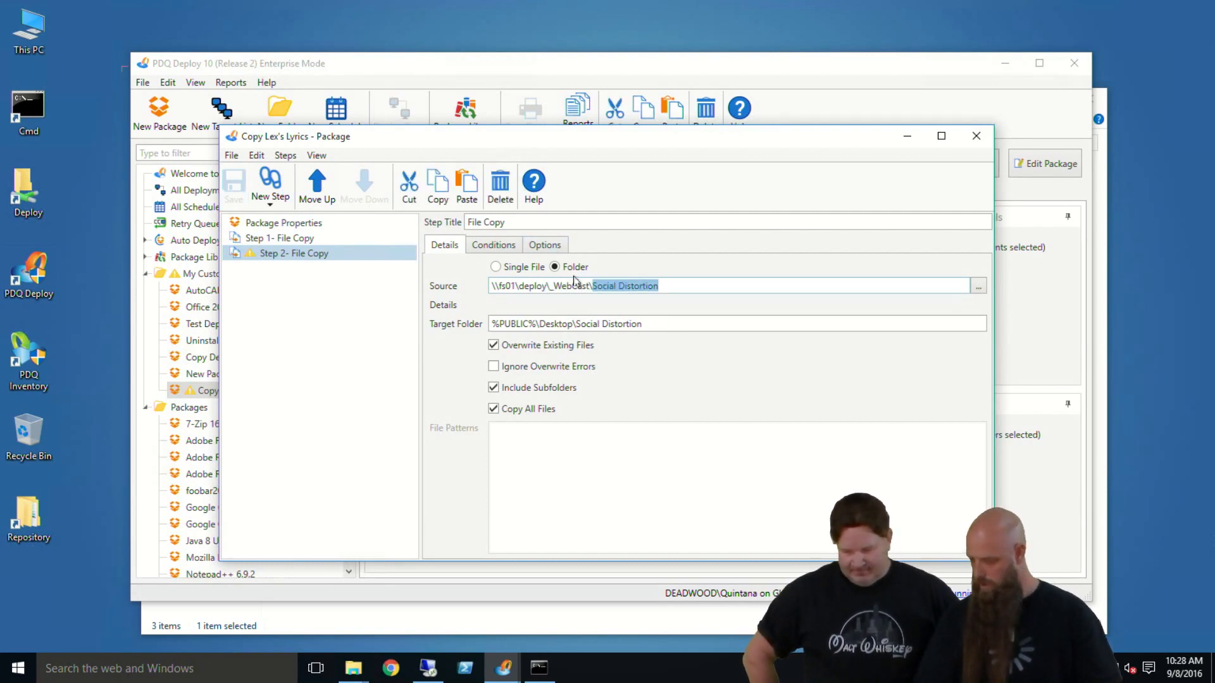
text(Social Distortion)
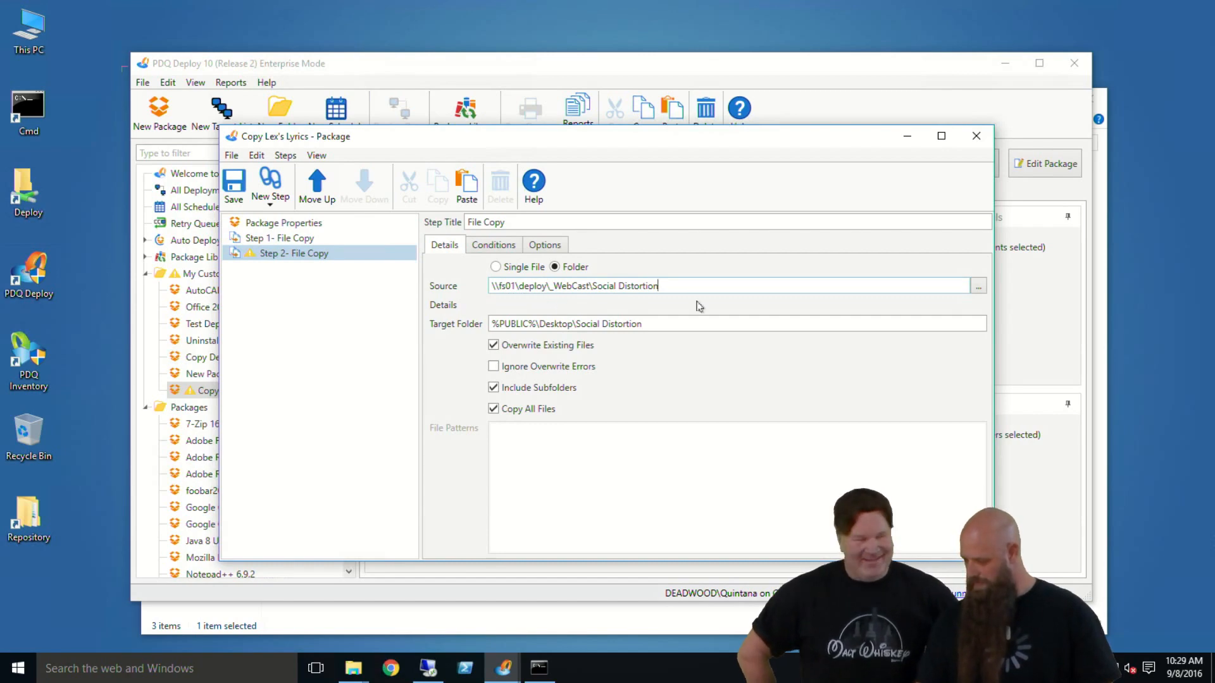
click(978, 286)
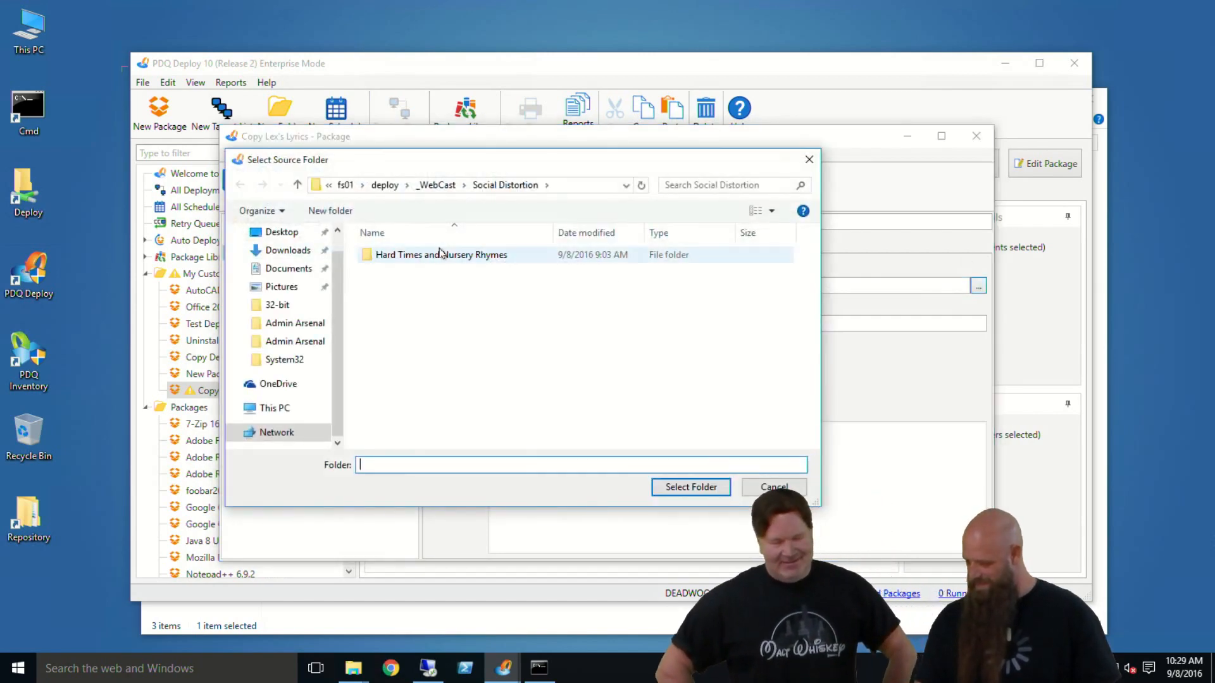
click(670, 487)
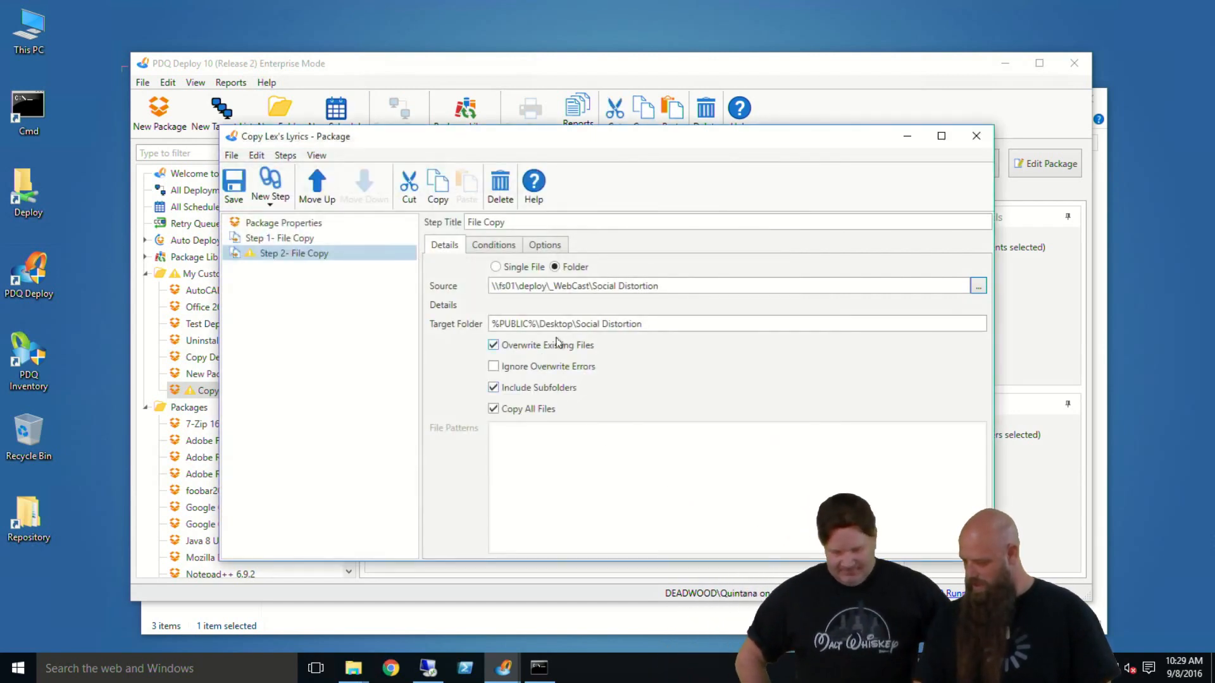
Step: Enclose the second step's target folder path in double quotation marks and save the package
click(643, 323)
text(")
click(234, 185)
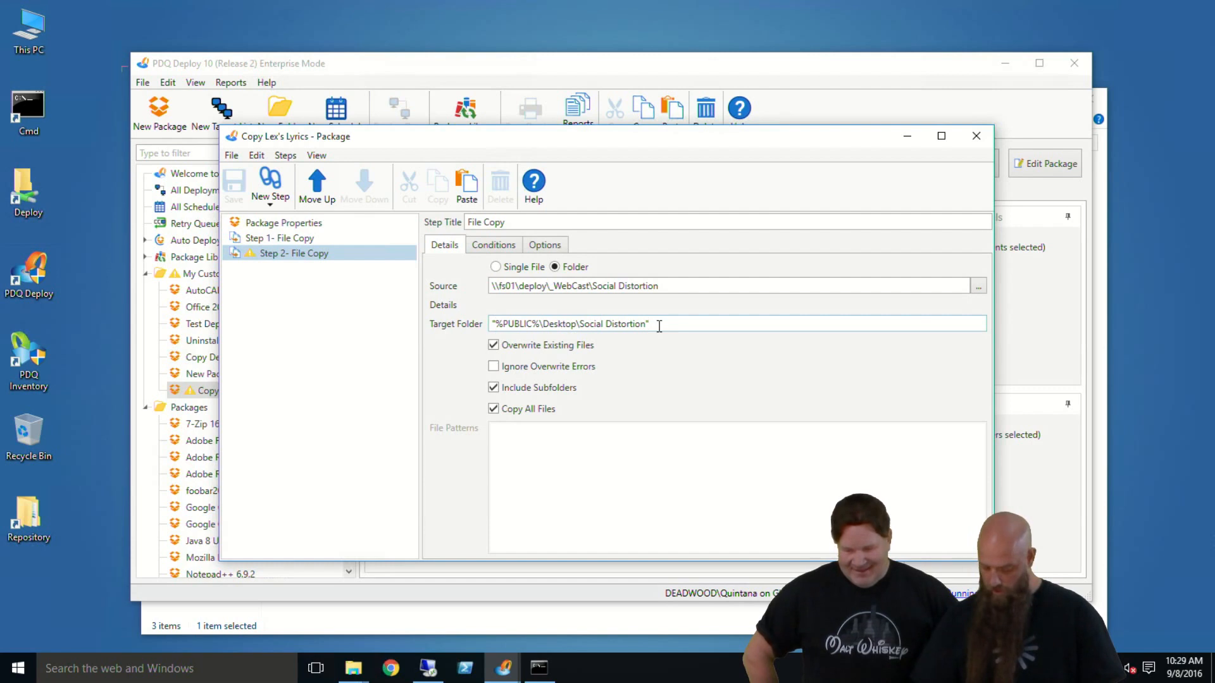
Step: Remove the double quotation marks from the second step's target folder path, save the package and close its editor
key(Home)
key(Delete)
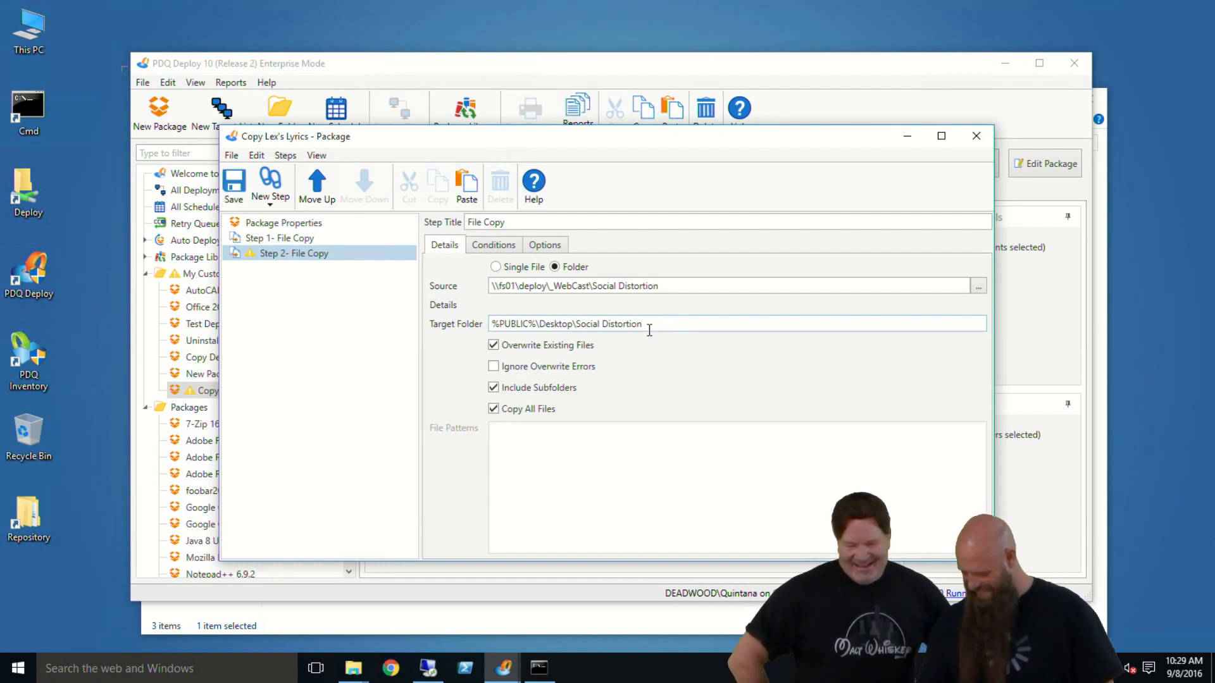
click(233, 185)
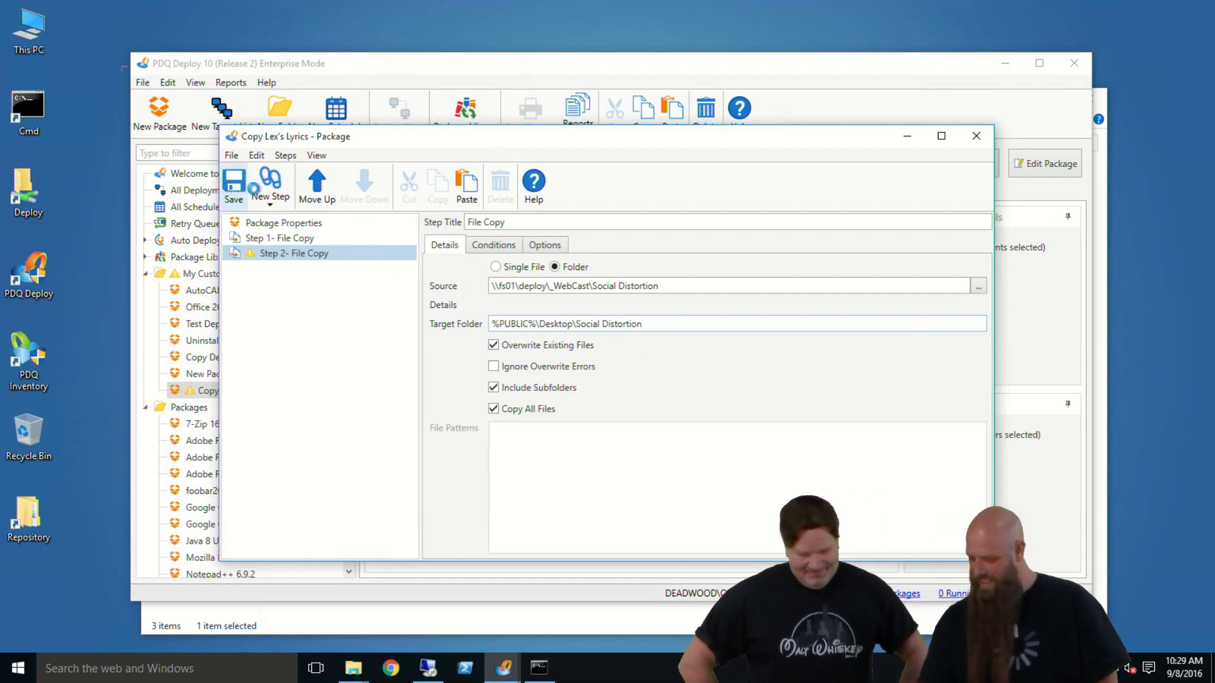
click(976, 136)
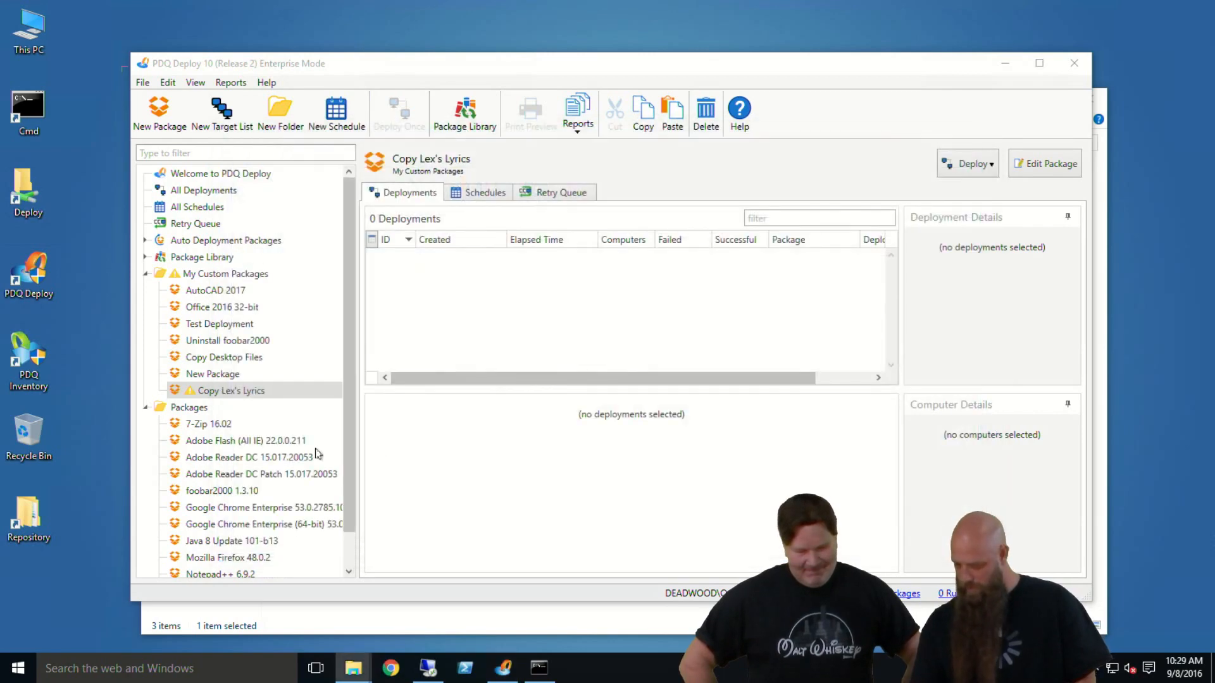
Step: Reopen the Copy Lex's Lyrics package and compare the settings of its two File Copy steps
double_click(220, 391)
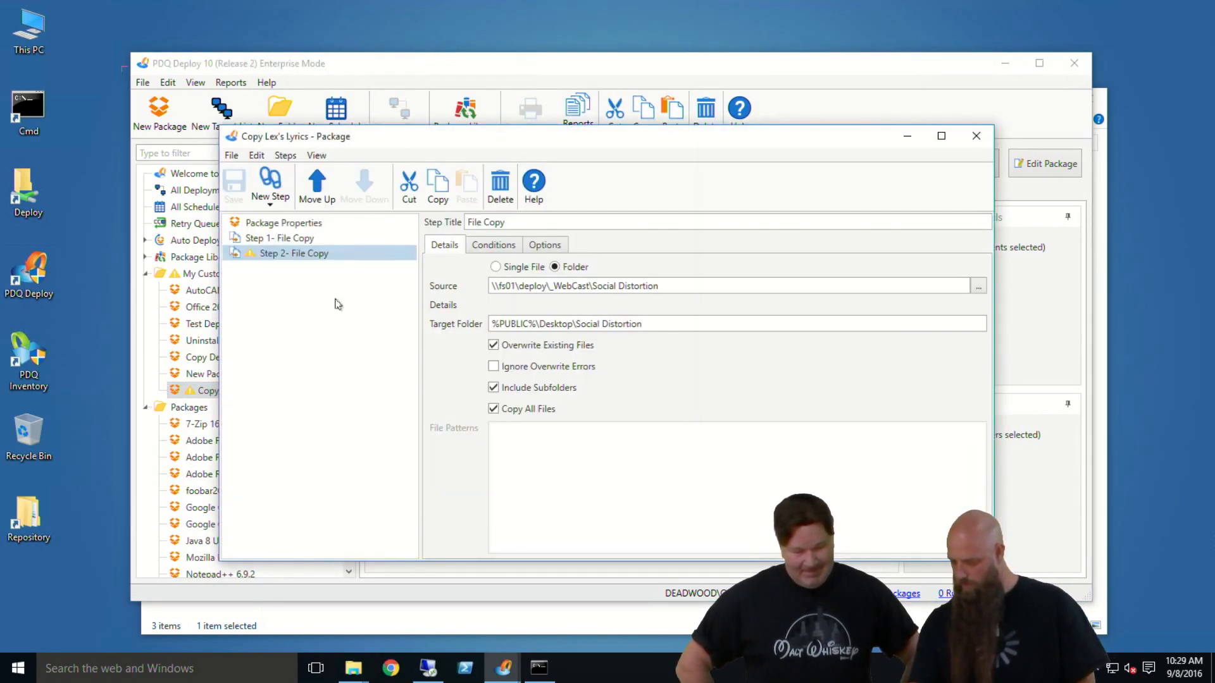
click(289, 240)
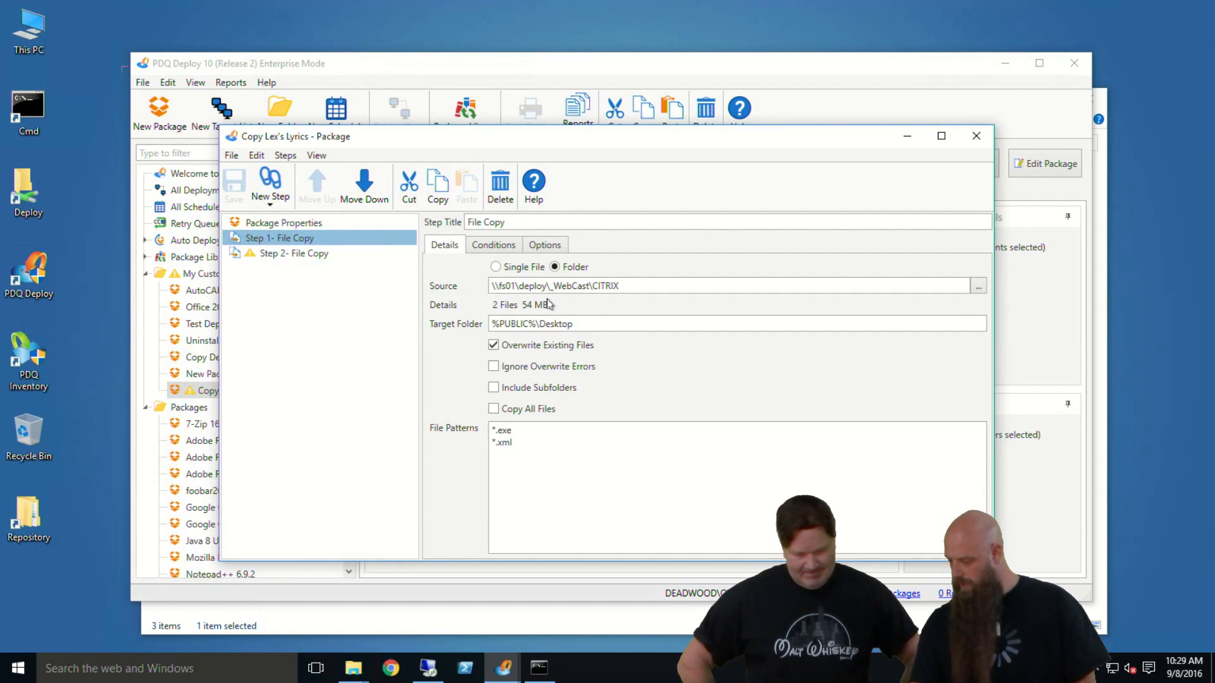
click(278, 251)
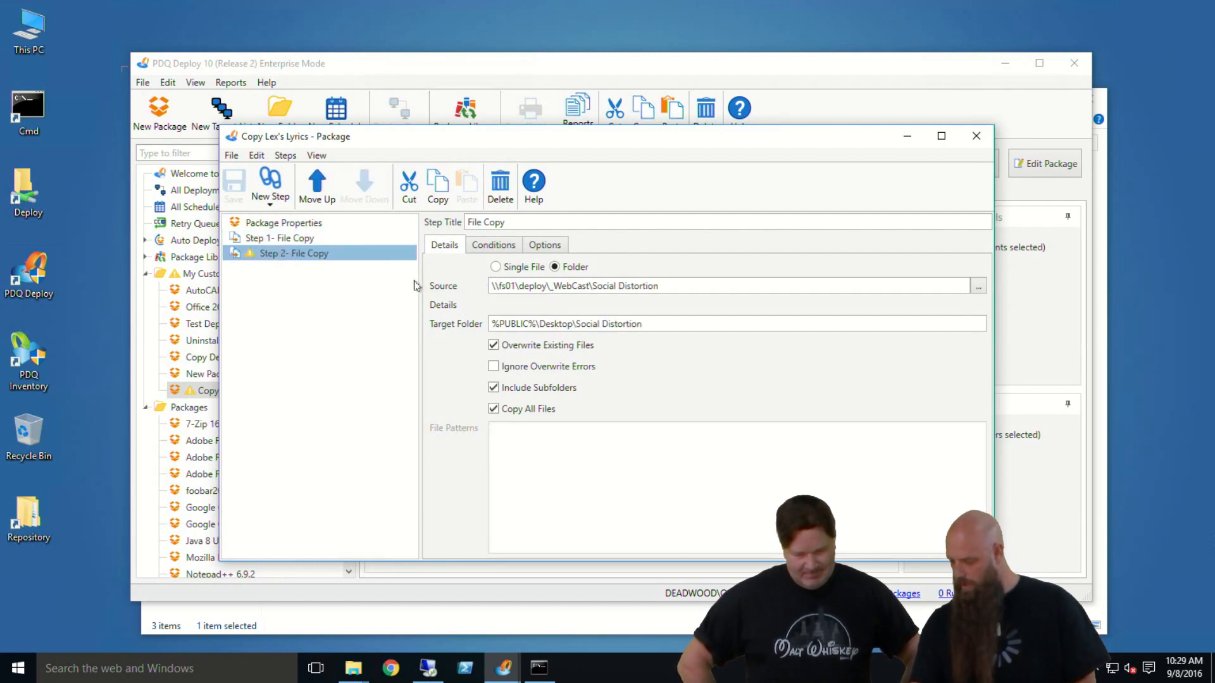
Step: Try double quotation marks around the second step's source path, restoring the unquoted path and saving the package
click(703, 287)
text(')
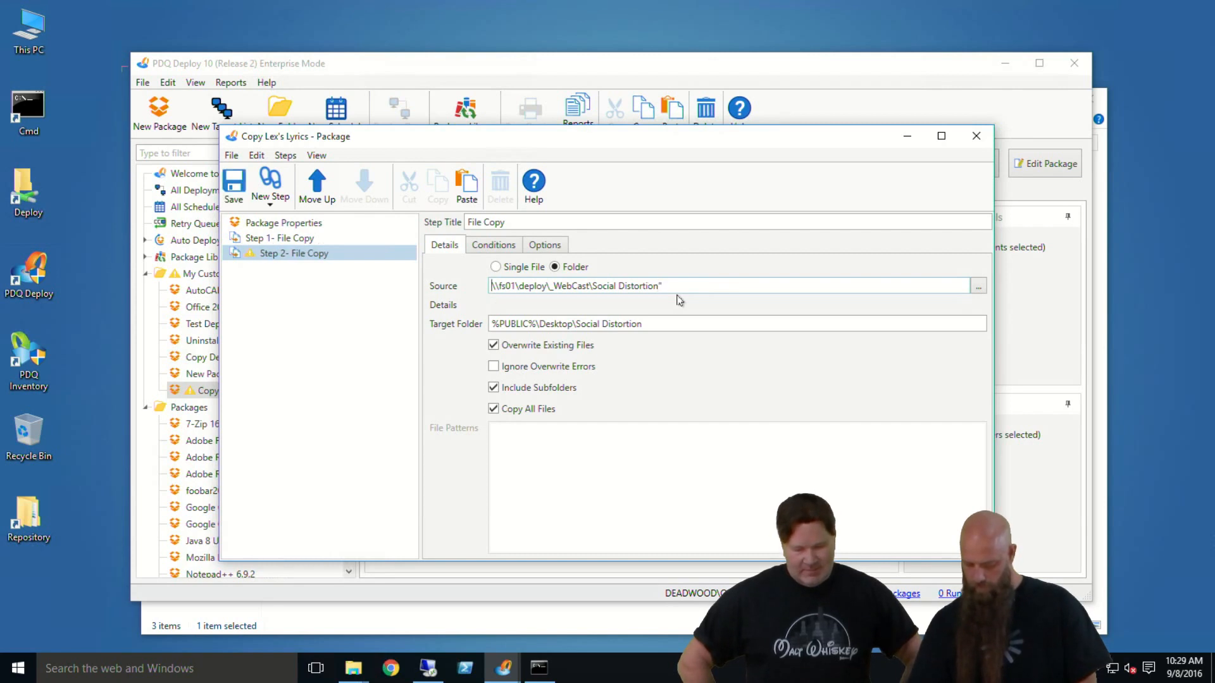
text(")
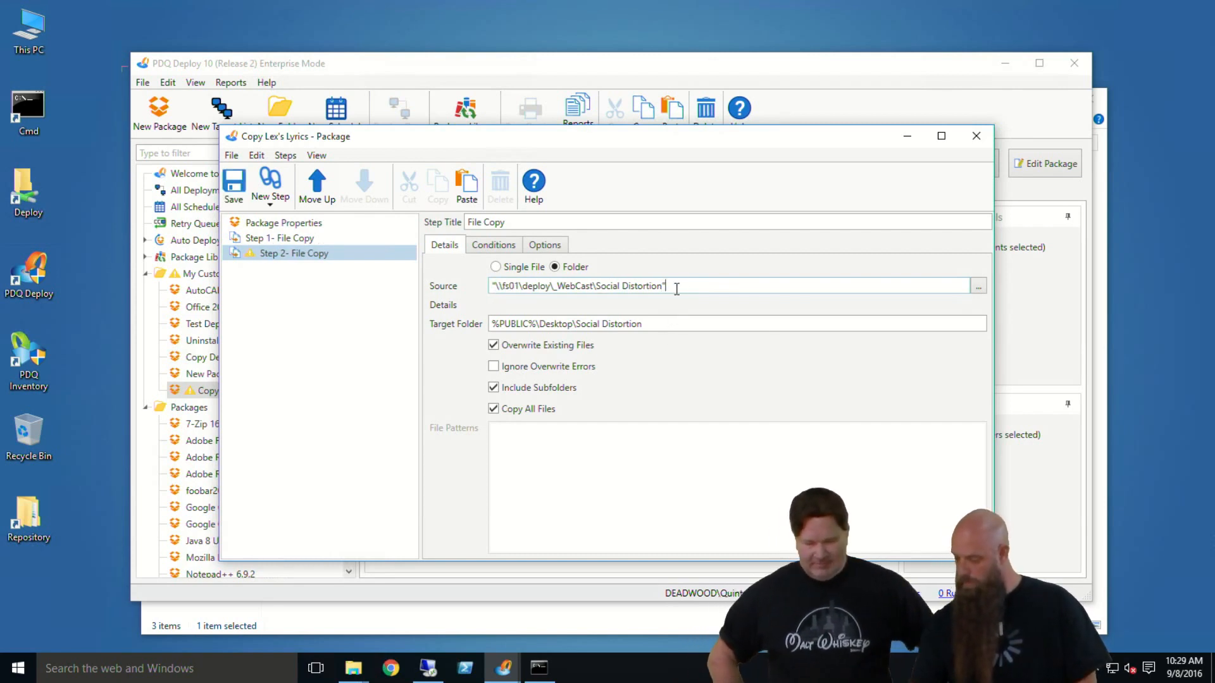
click(676, 289)
key(BackSpace)
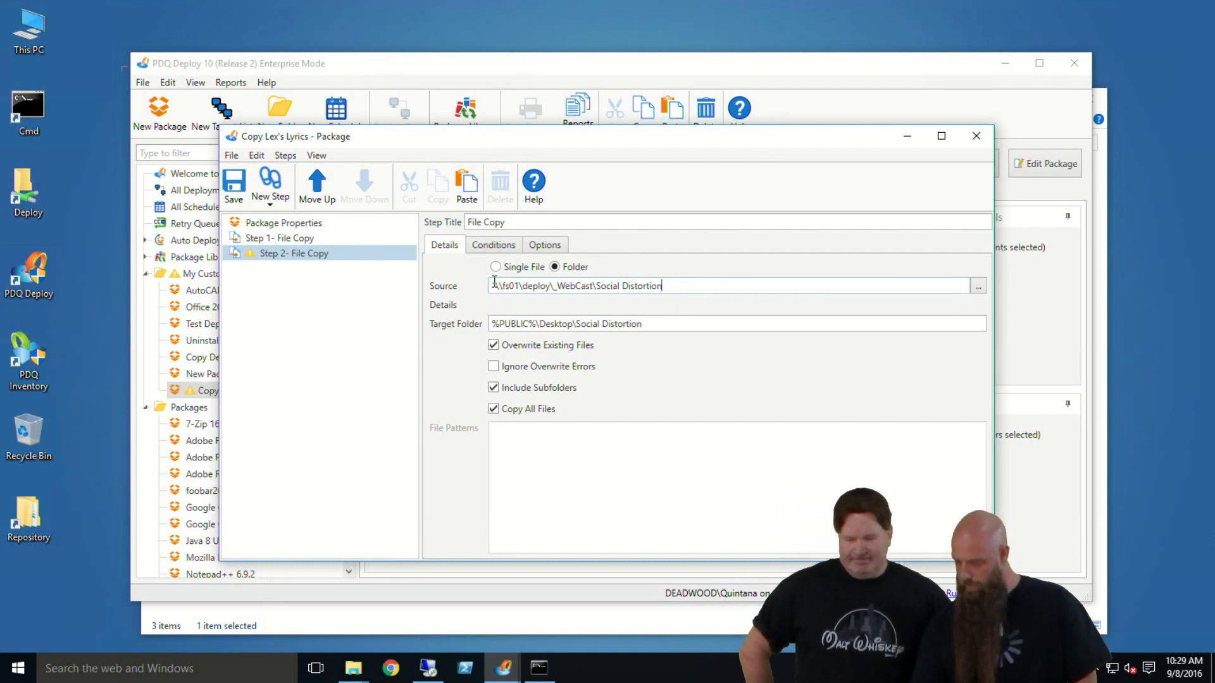
key(Delete)
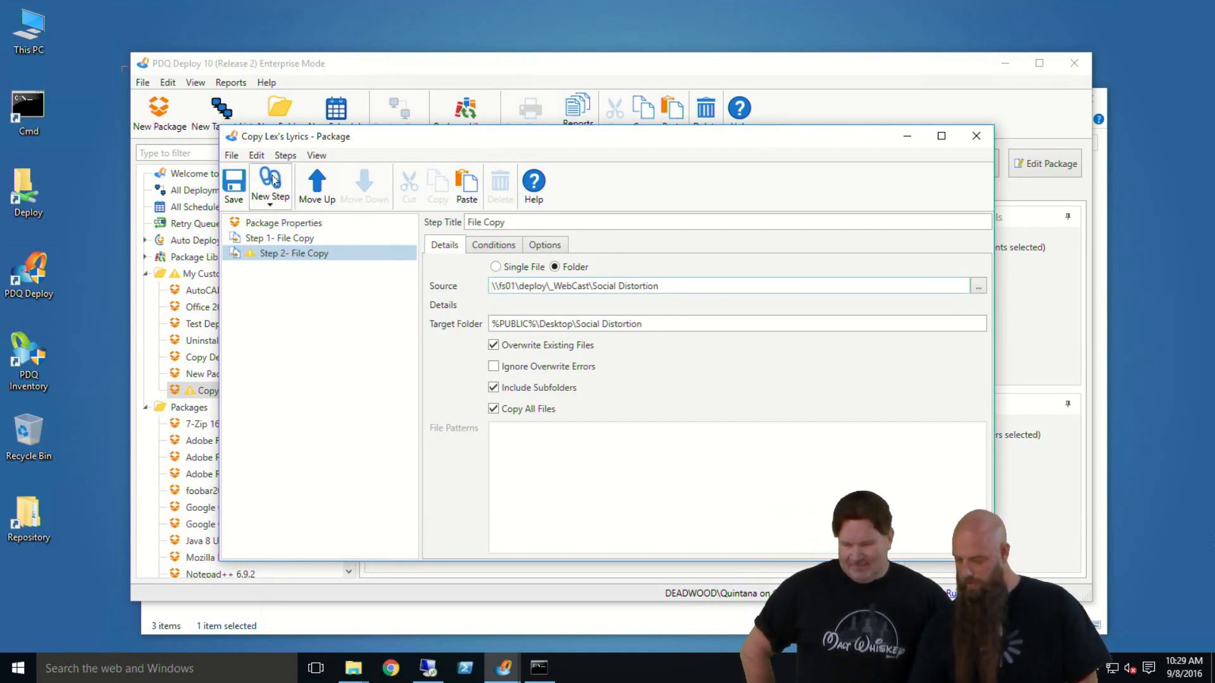
click(233, 187)
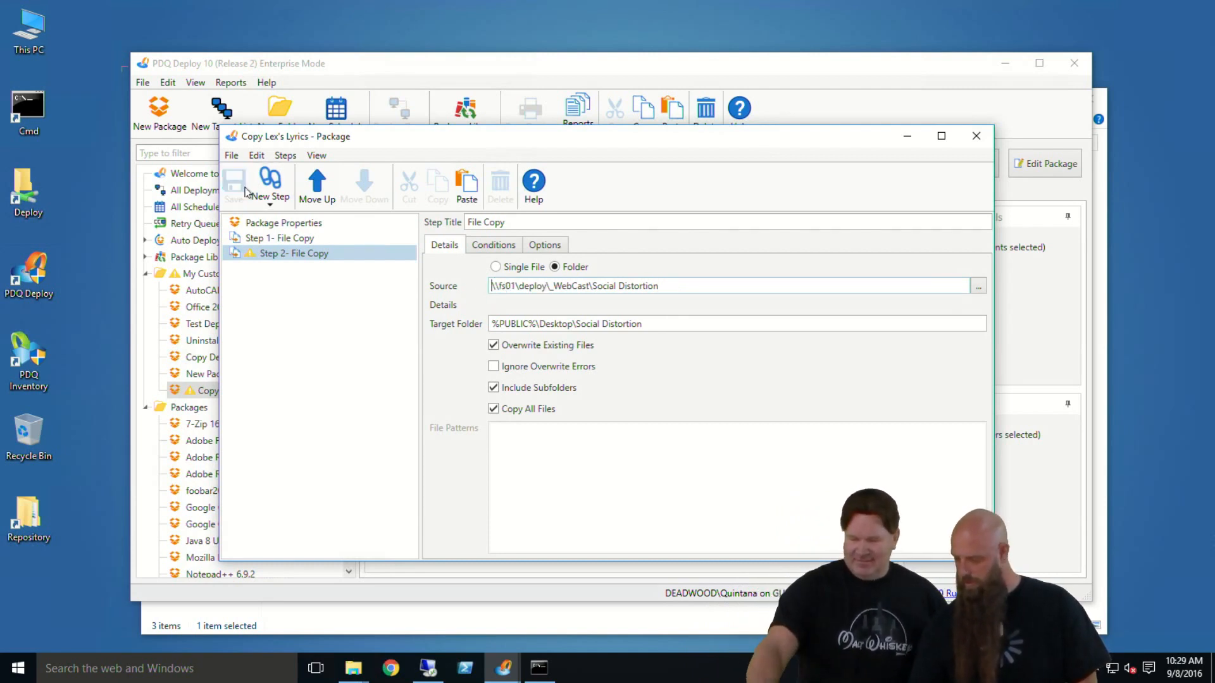
Step: Browse to _WebCast and reselect Social Distortion as the second step's source folder
click(978, 286)
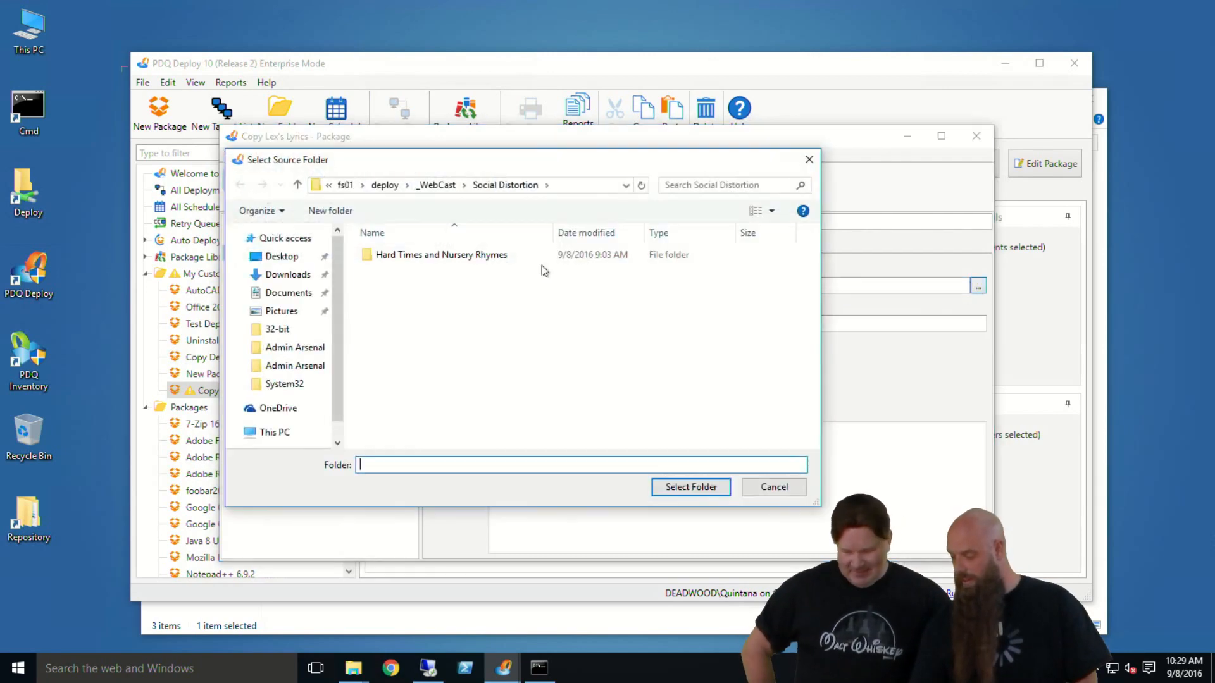
click(425, 184)
click(388, 291)
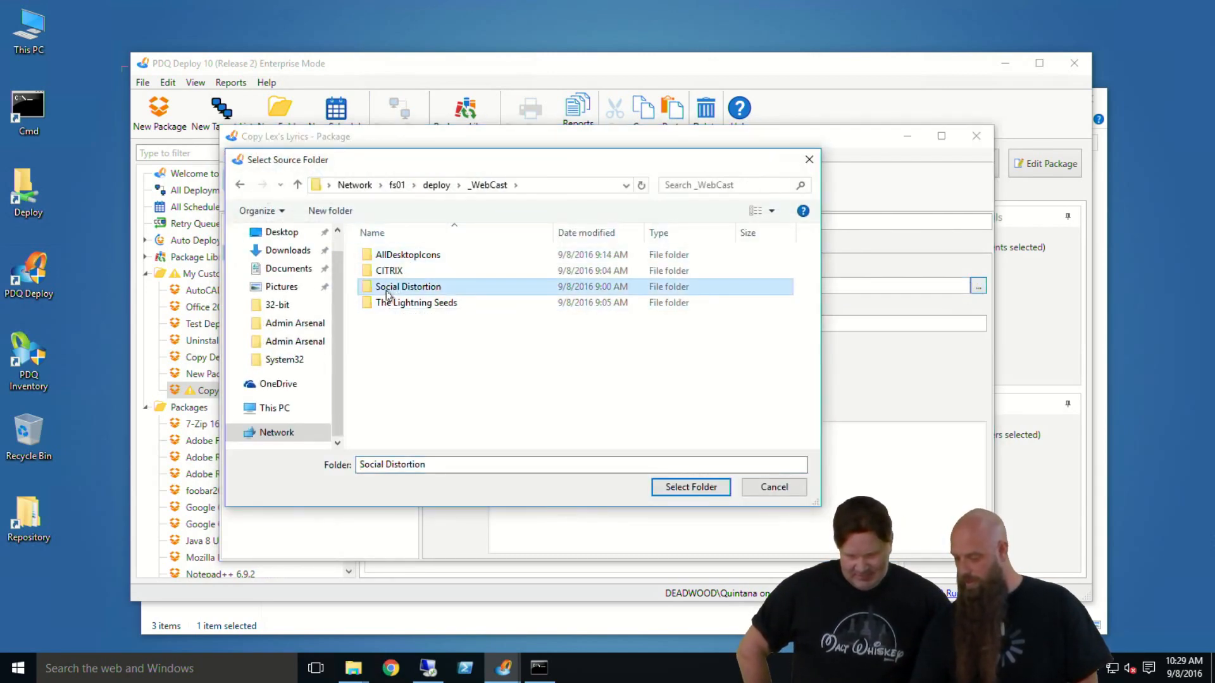
double_click(388, 291)
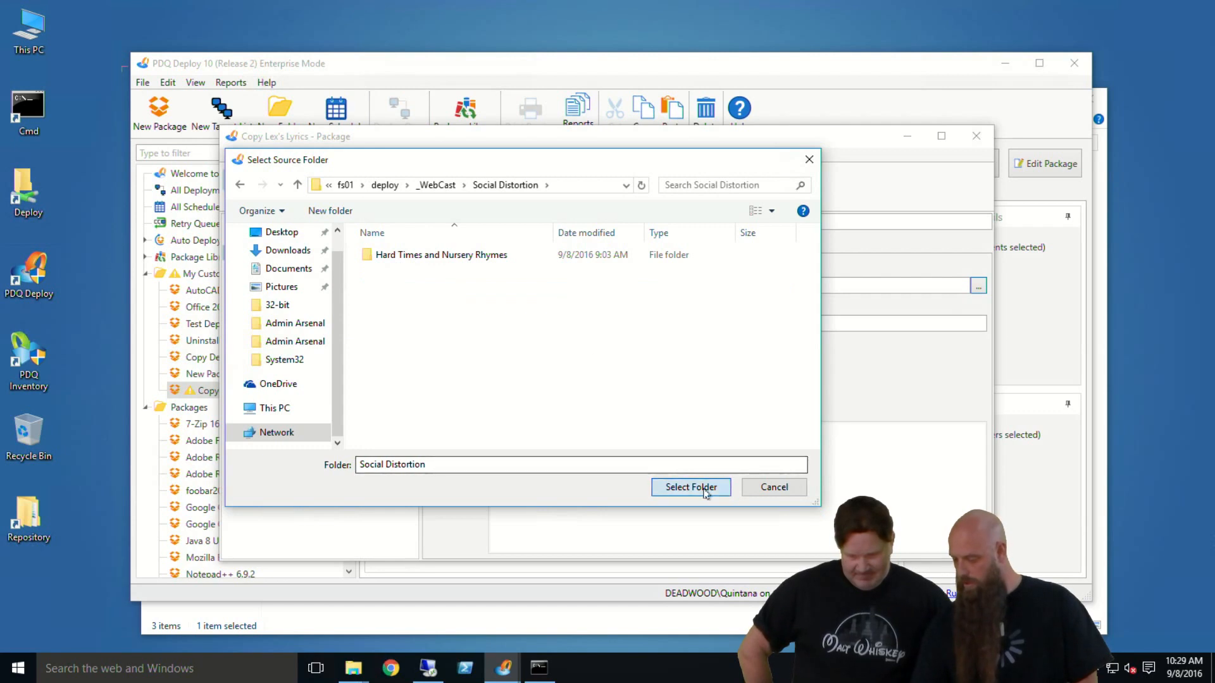
click(696, 488)
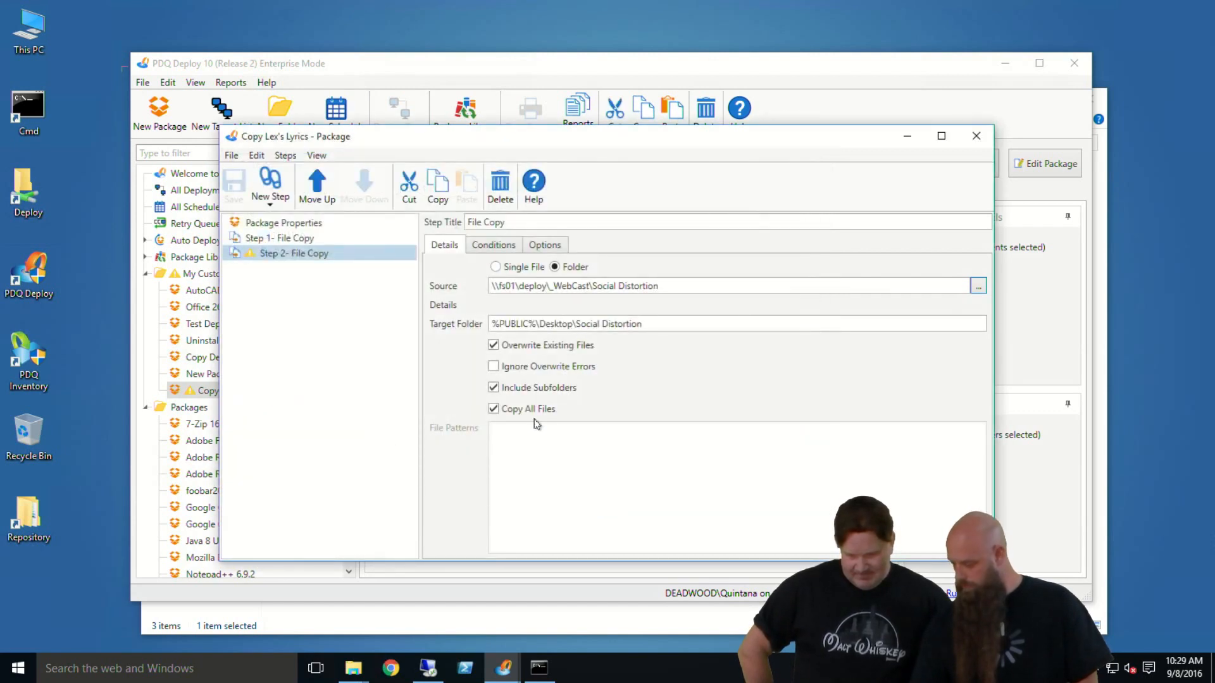
Step: Turn off Include Subfolders for the second File Copy step, save the package and close its editor
click(509, 387)
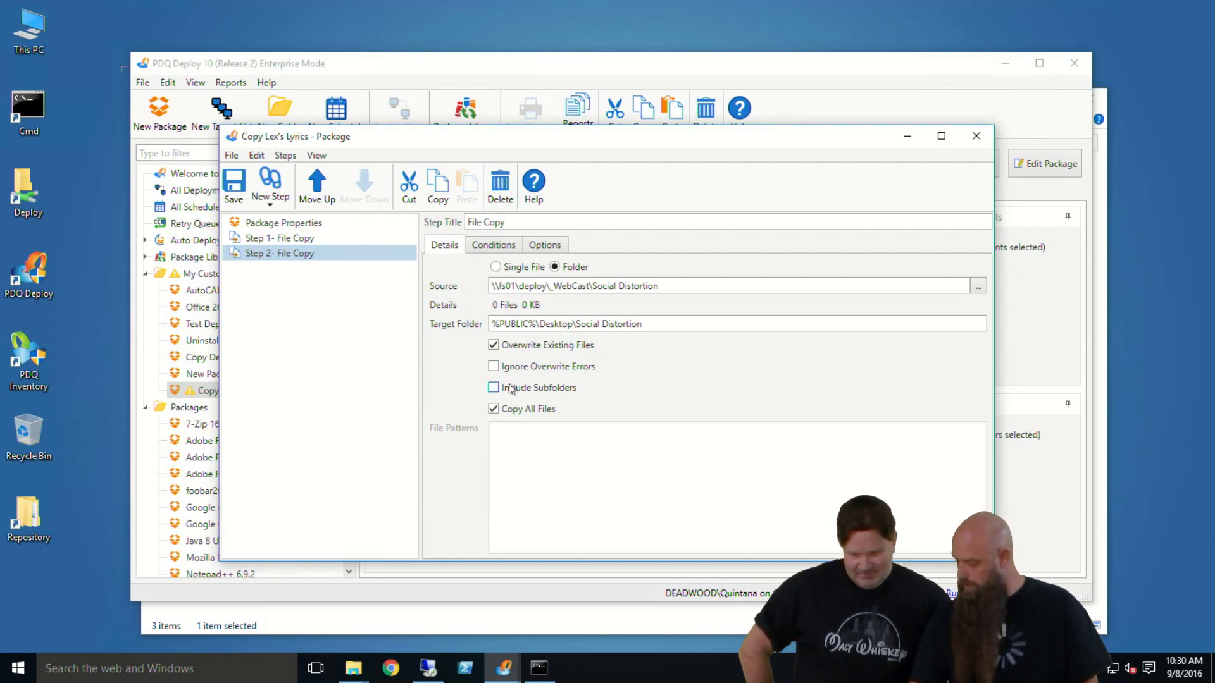
click(233, 185)
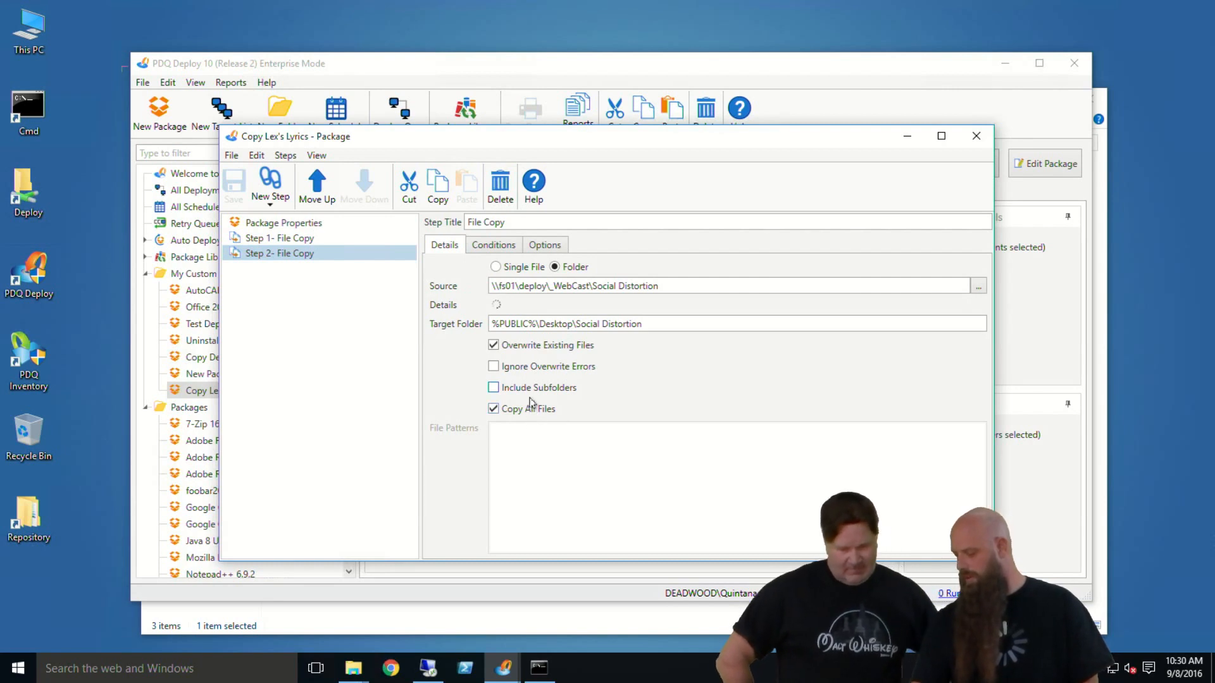
click(974, 138)
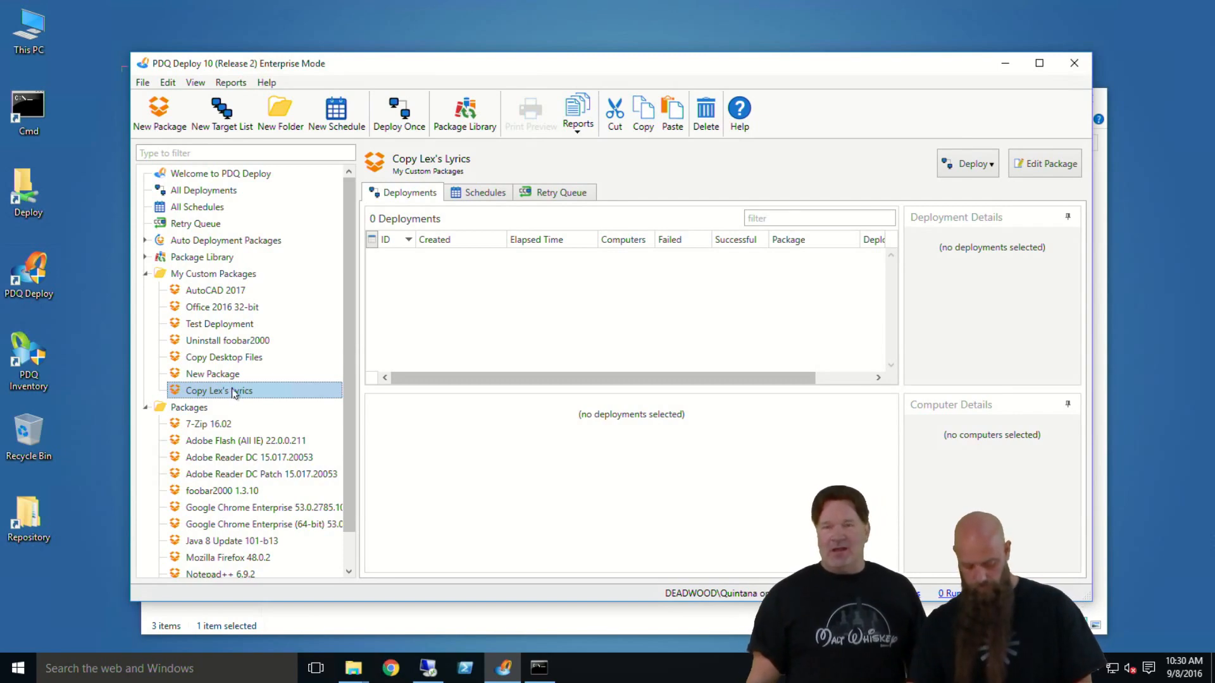
Step: Deploy the Copy Lex's Lyrics package once to the computer carla
key(ctrl+d)
text(carl)
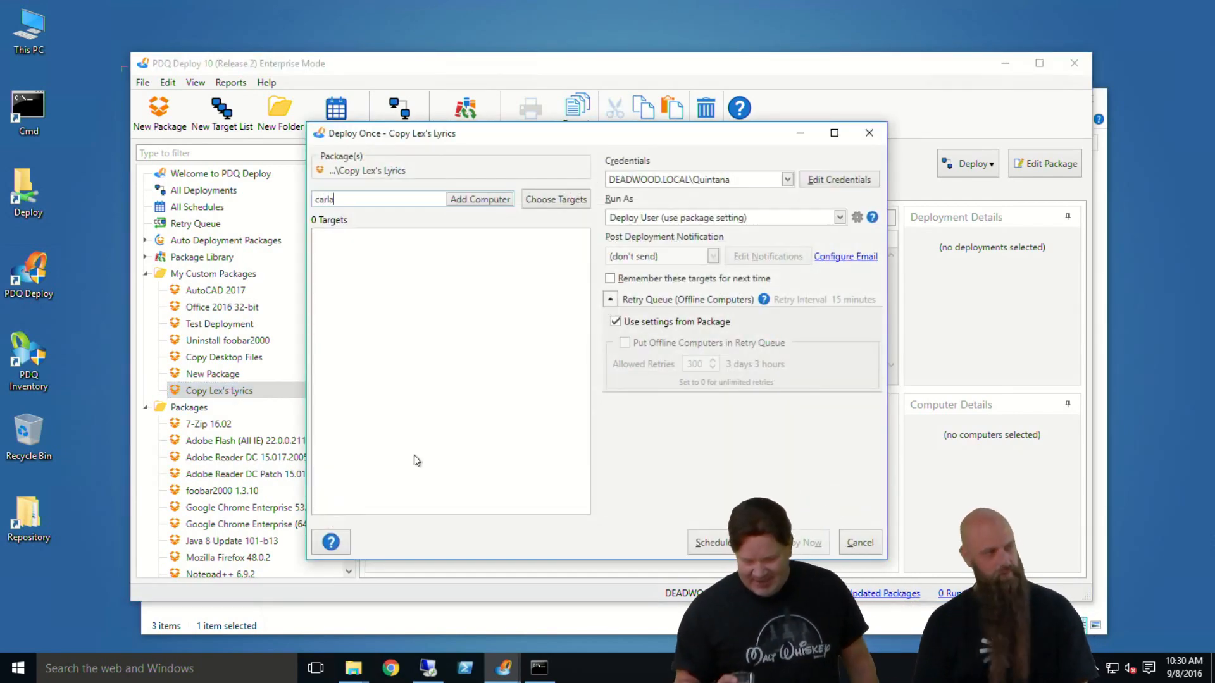
text(a)
key(Return)
click(782, 552)
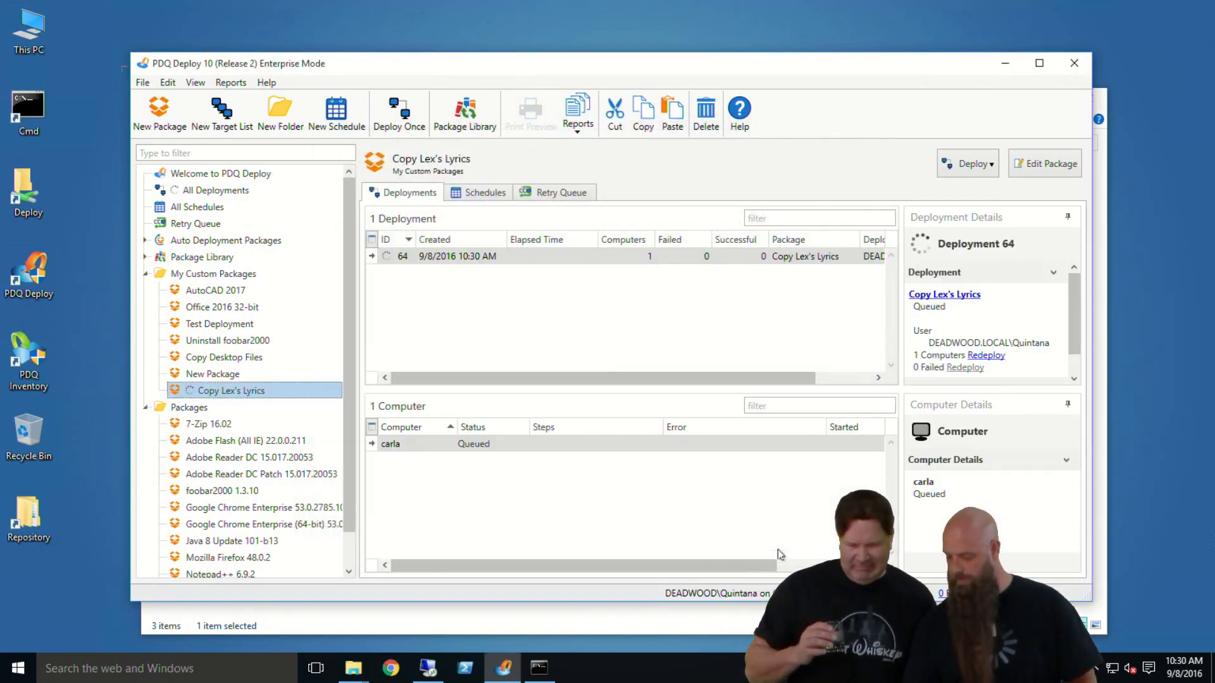
Step: Switch to carla's Remote Desktop session and delete Help Desk, AA Web and Request List from its desktop, granting administrator permission for all items
mouse_move(336, 677)
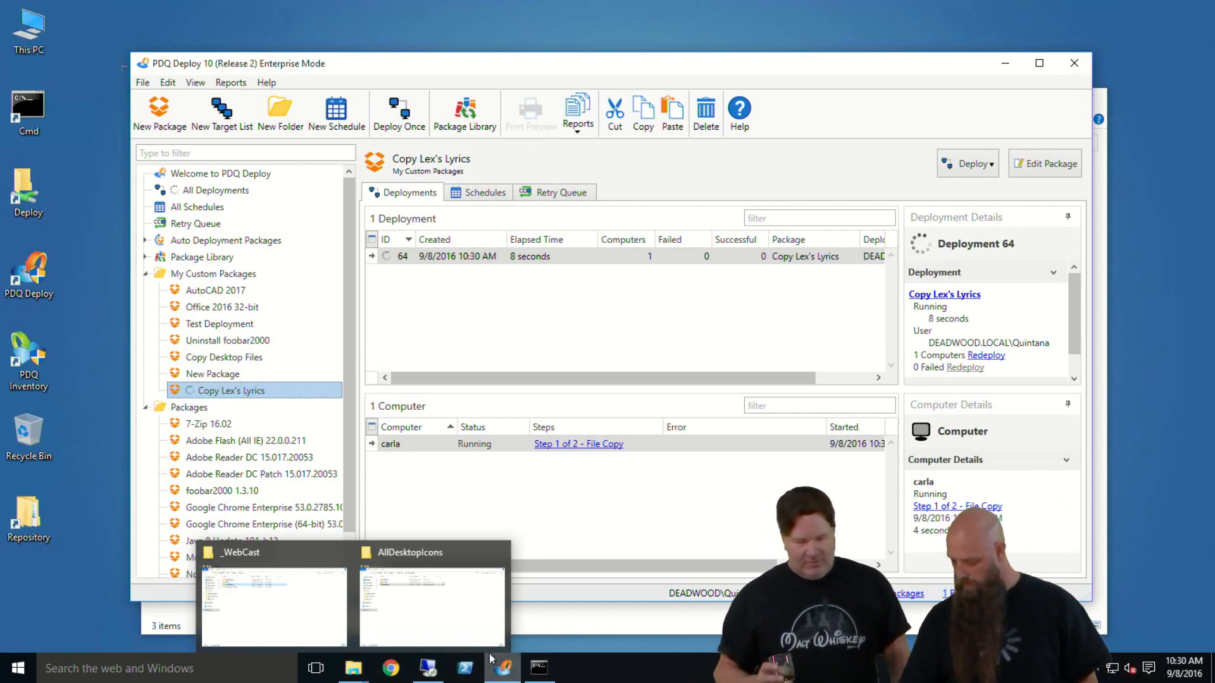
click(427, 672)
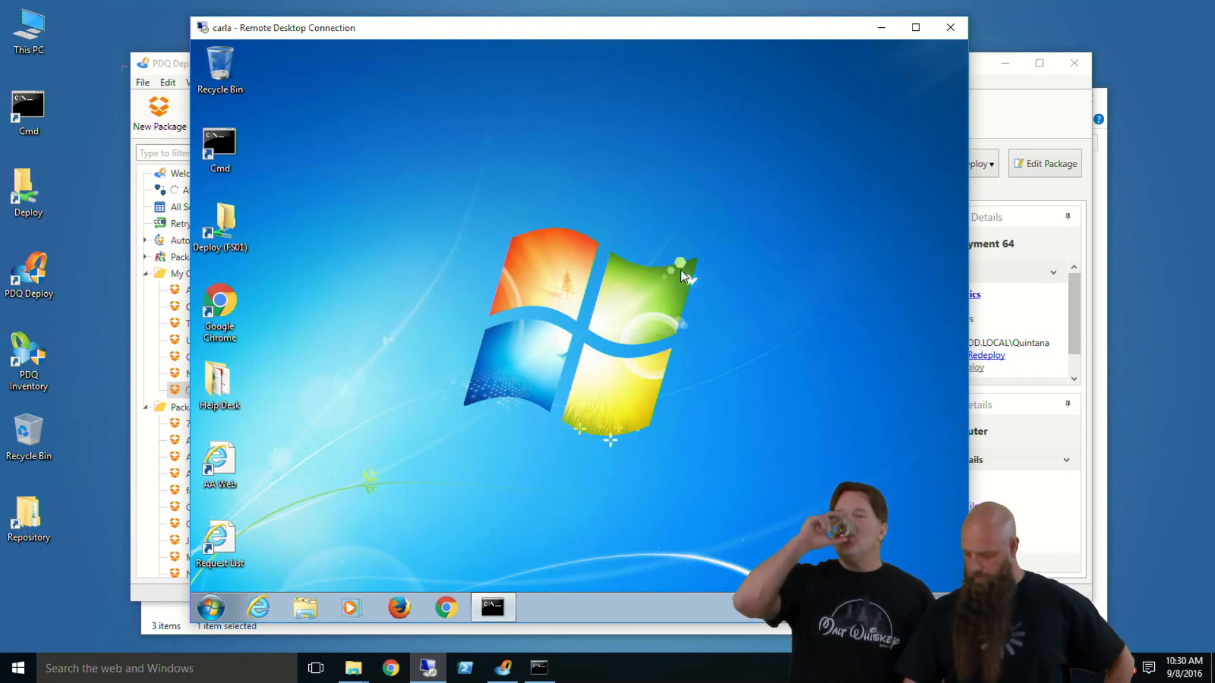
drag(268, 377, 215, 594)
key(Delete)
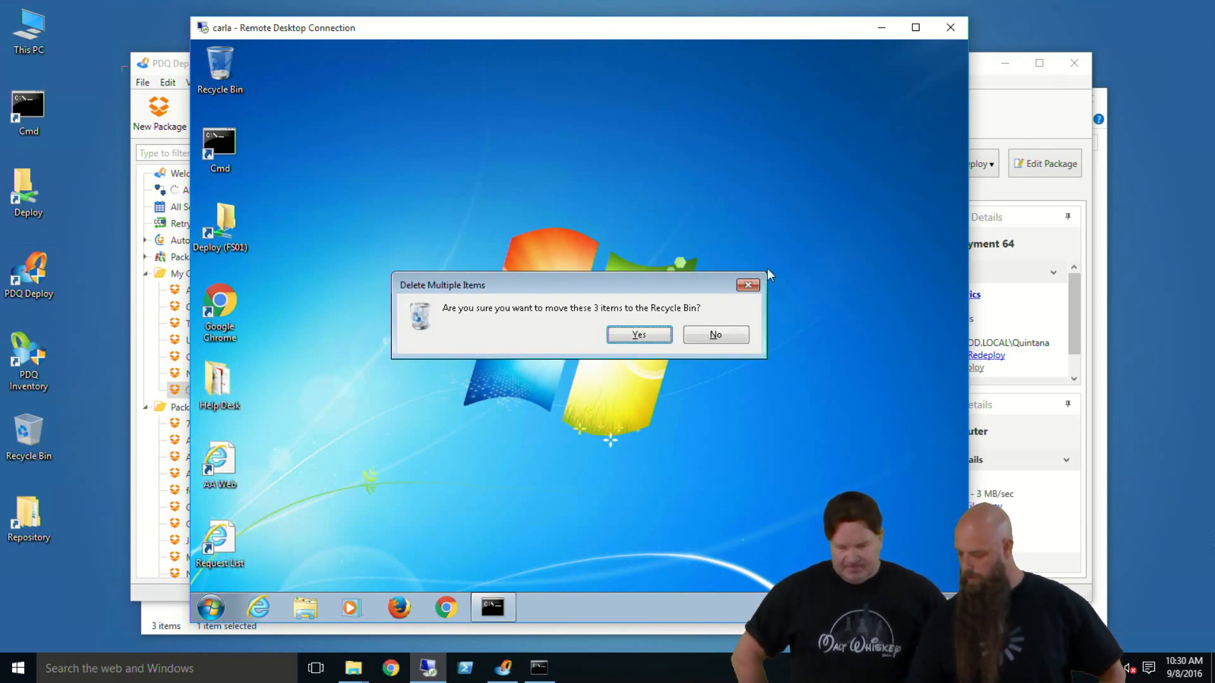
click(637, 336)
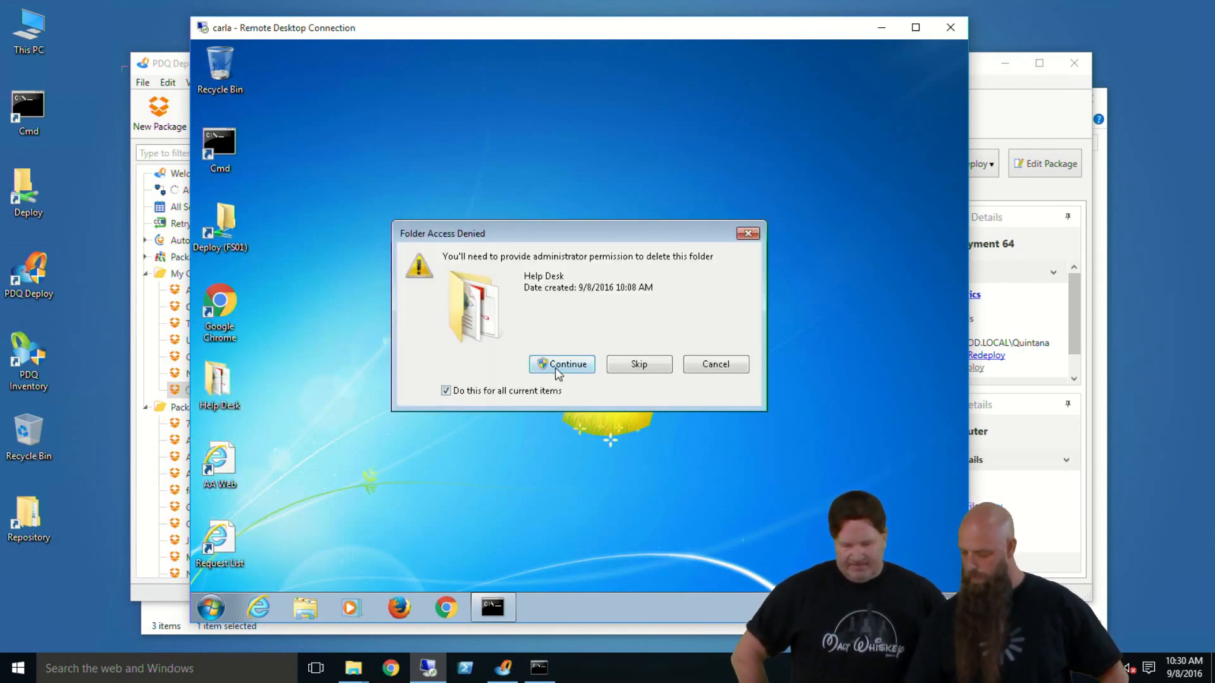
click(556, 366)
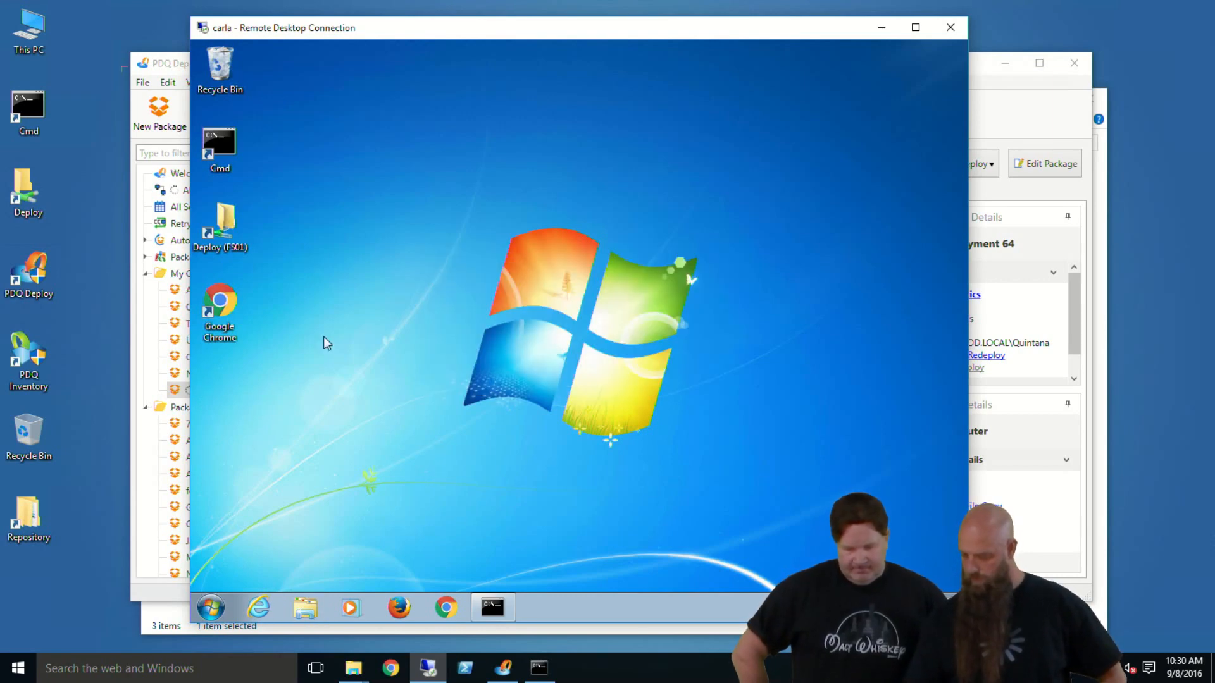
Step: Check the deployment's progress, then inspect the contents of the Social Distortion folder on carla's desktop and close its window
click(169, 68)
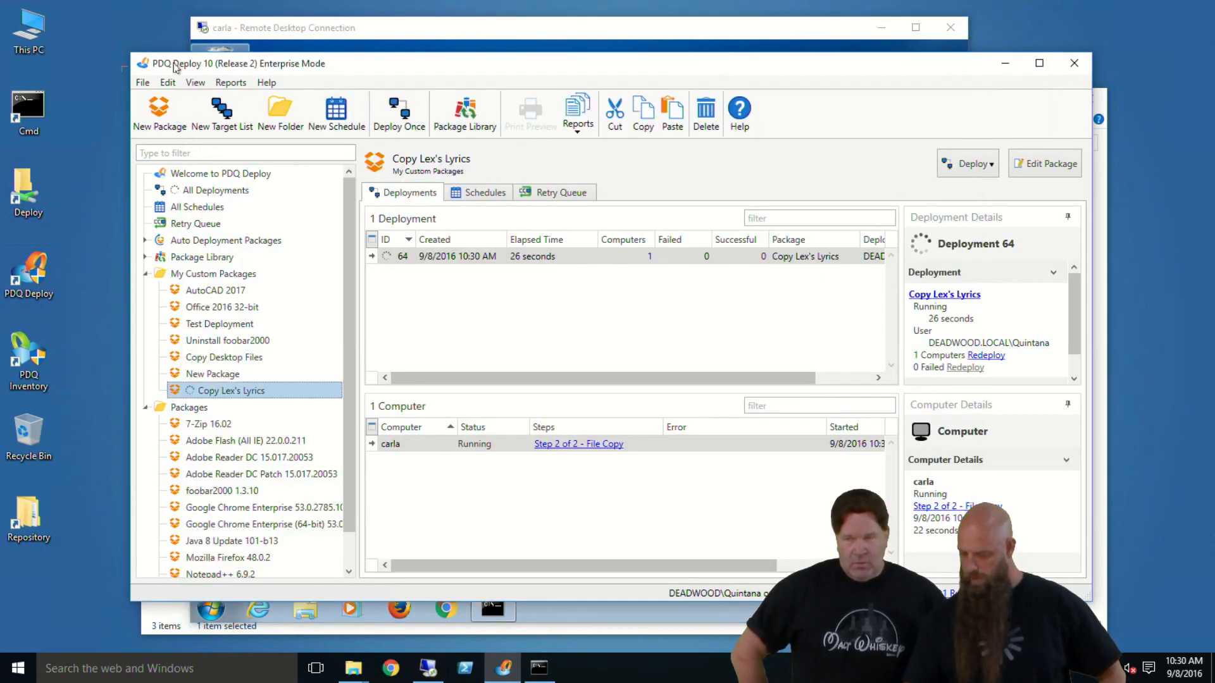
click(380, 46)
double_click(204, 398)
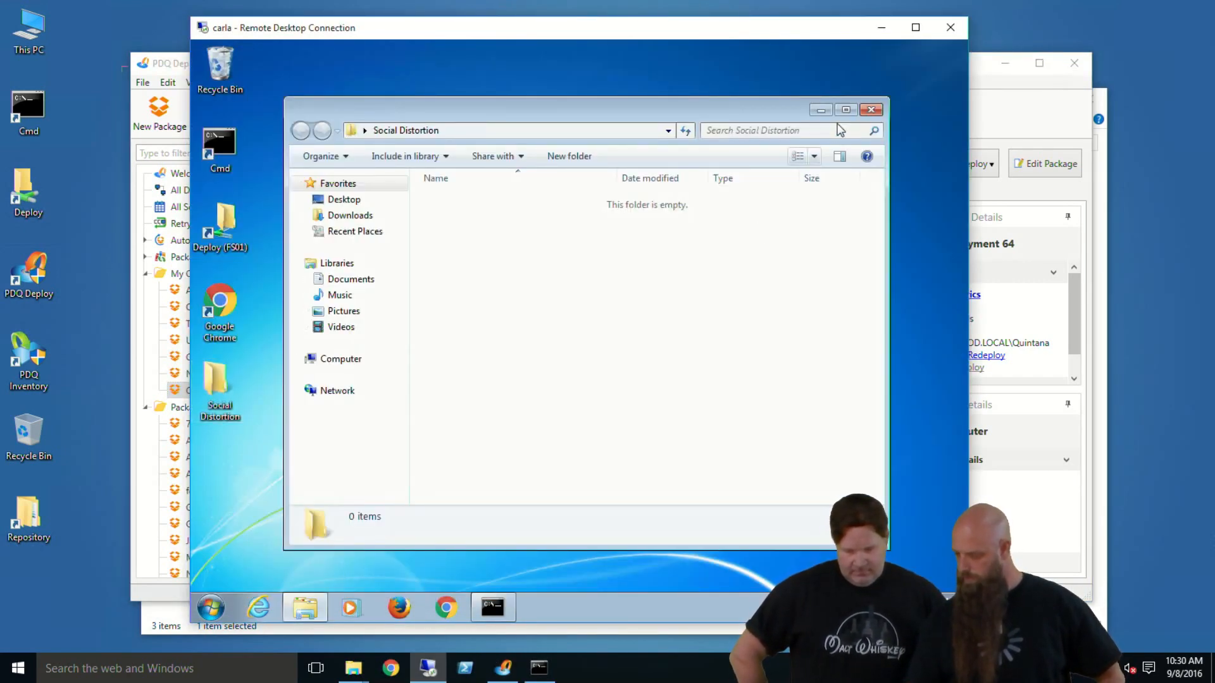
click(870, 109)
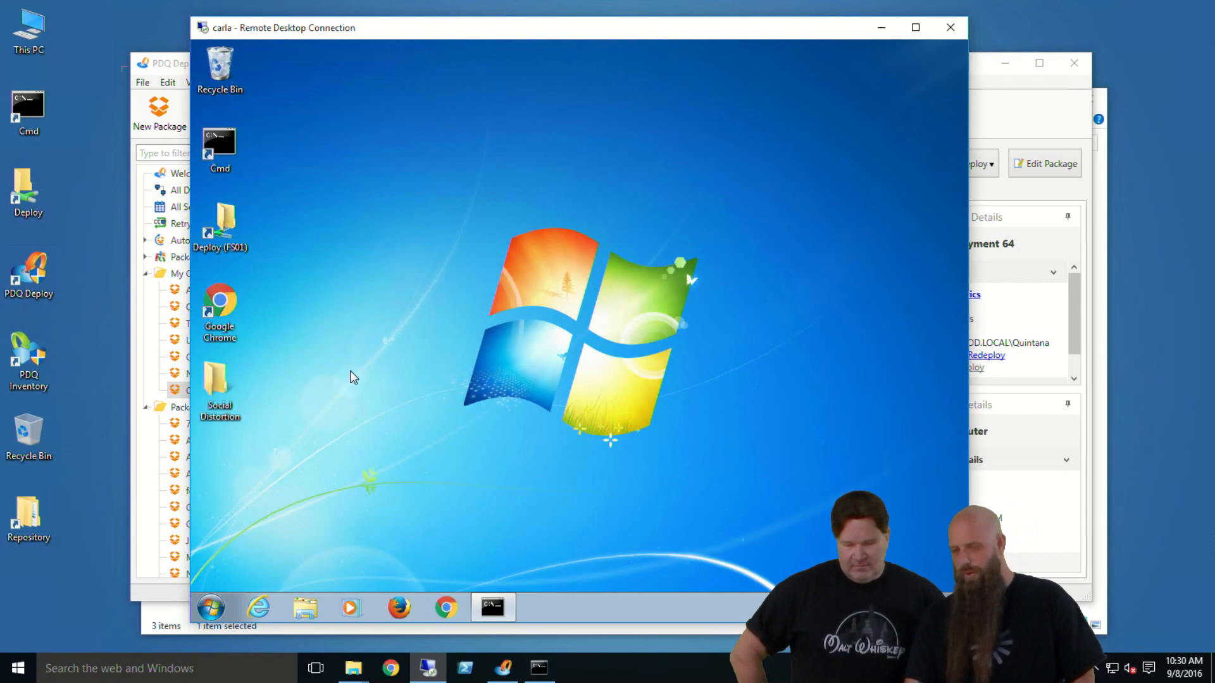
Step: Return to PDQ Deploy, examine the first File Copy step's output log from the carla deployment, and close the log
click(1009, 111)
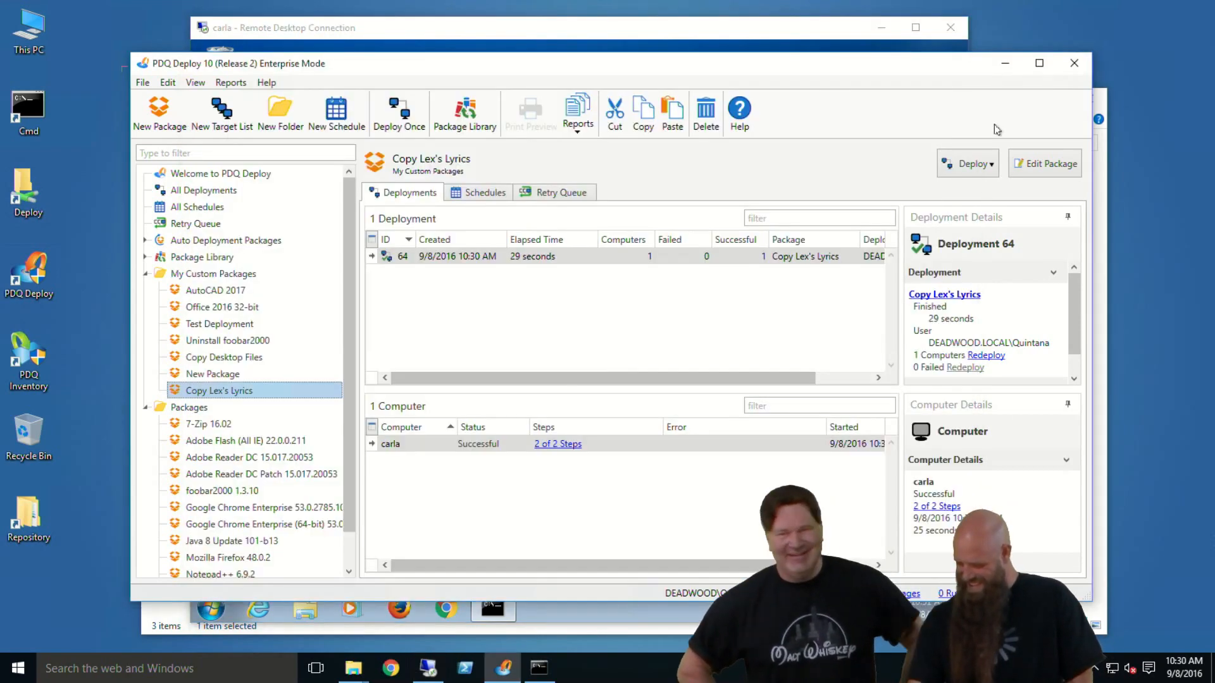
click(544, 445)
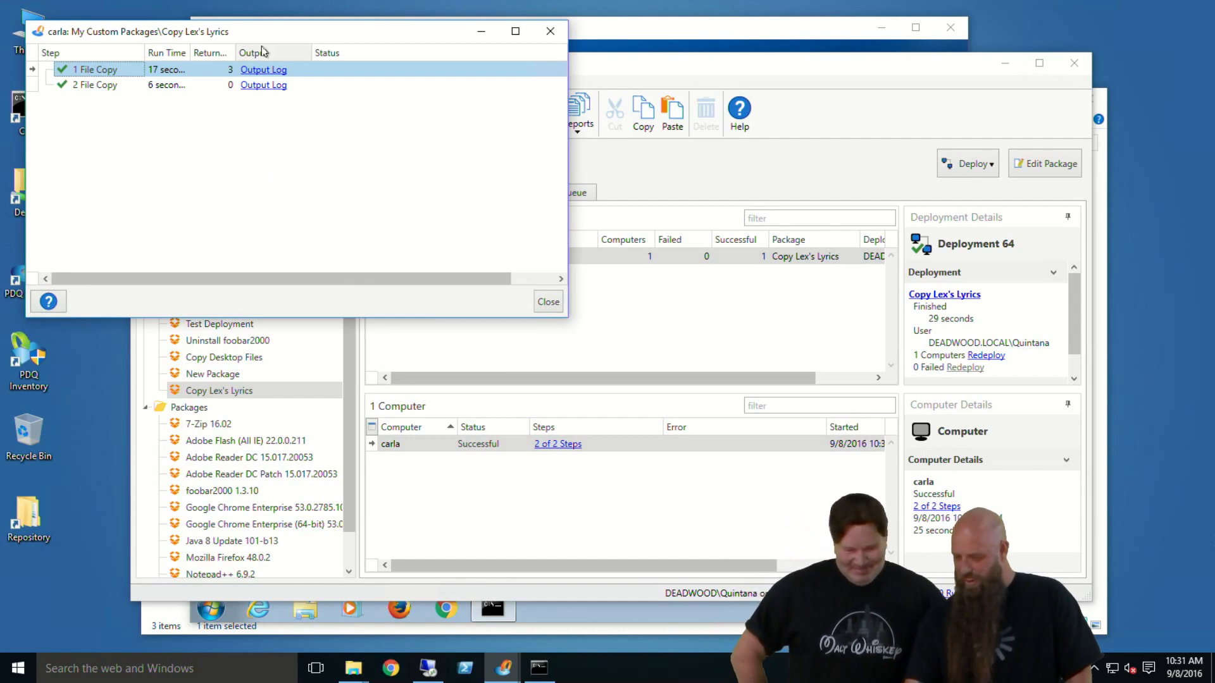
click(257, 72)
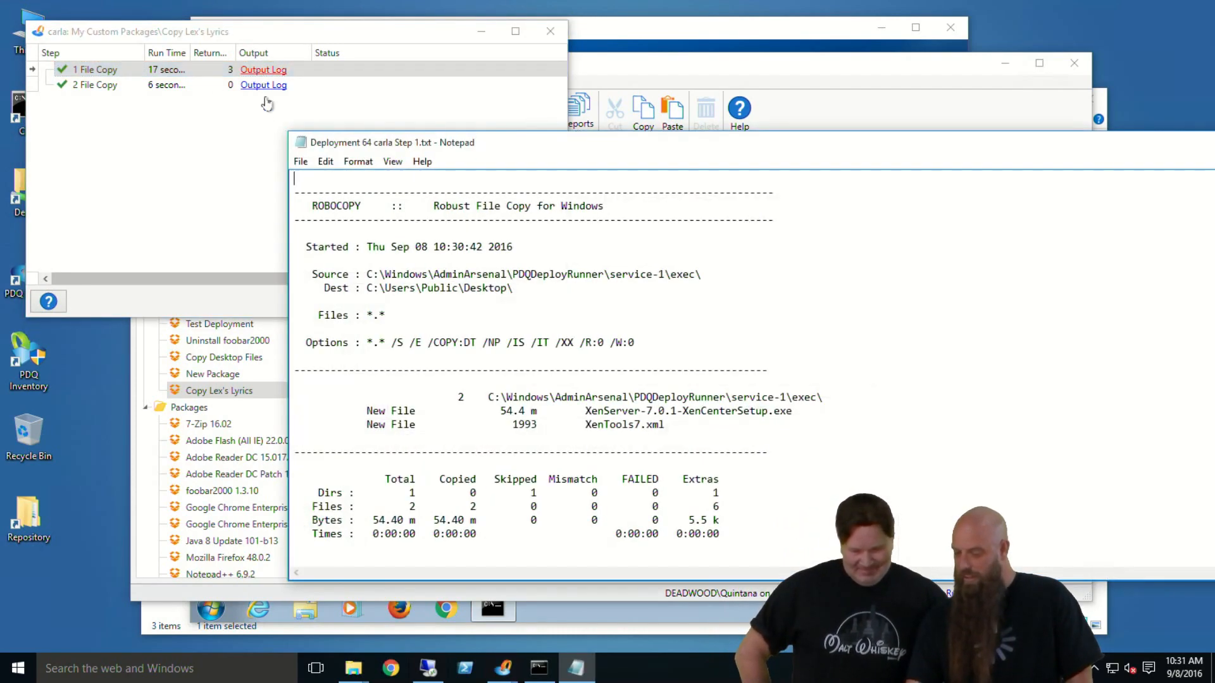
scroll(500, 253, down, 2)
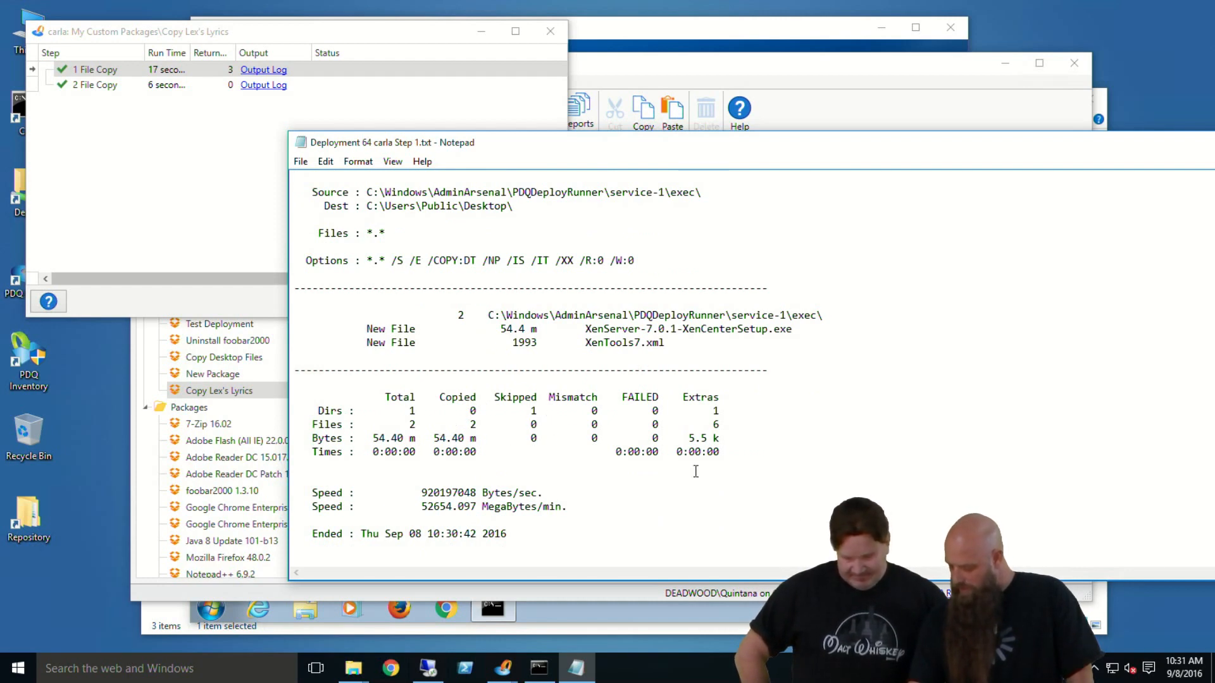
drag(1075, 150, 999, 143)
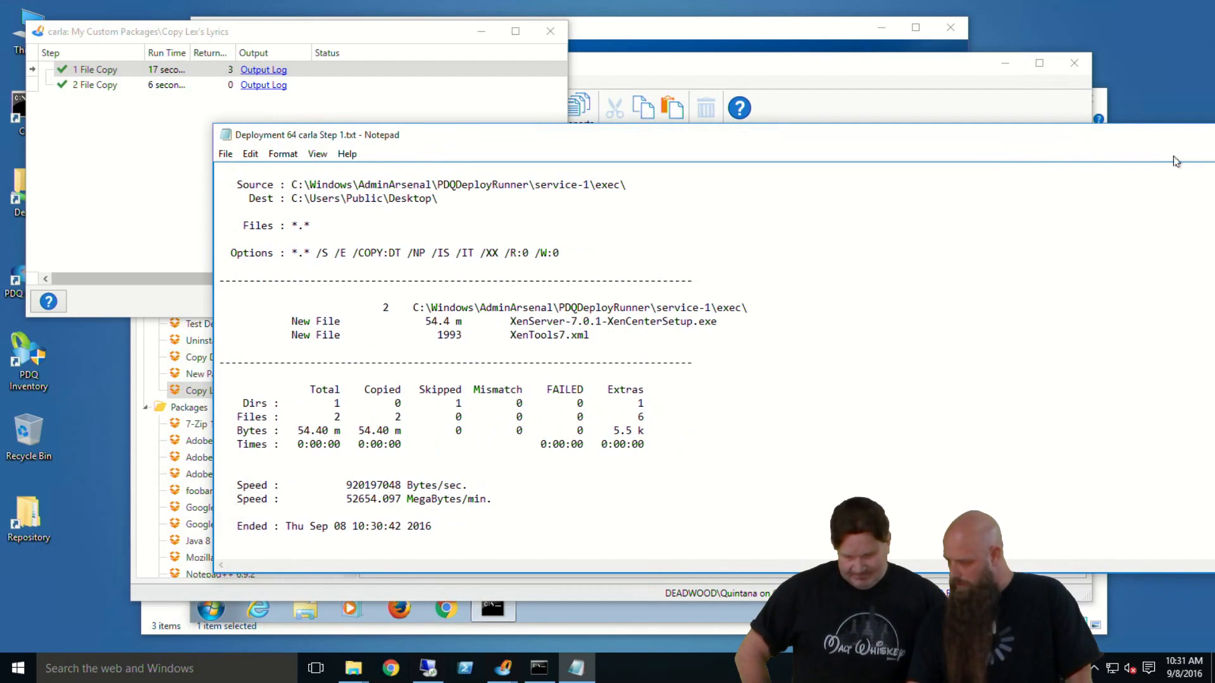
drag(1073, 145, 958, 133)
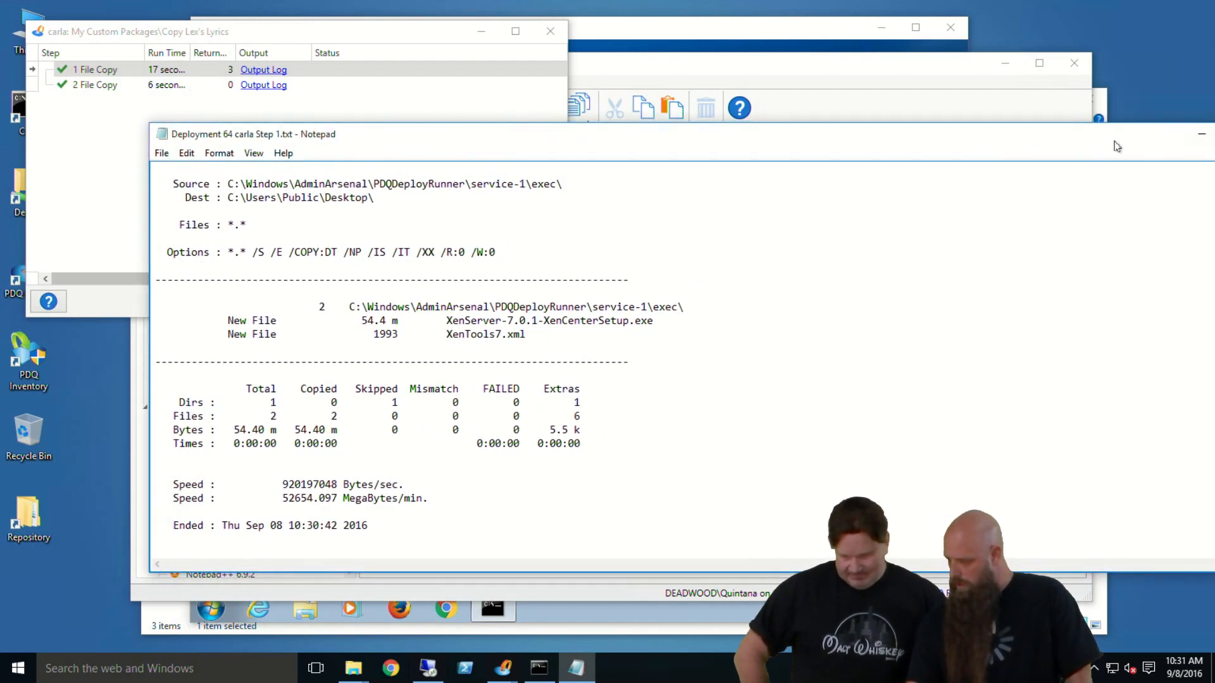
drag(1113, 140, 1040, 149)
click(1195, 144)
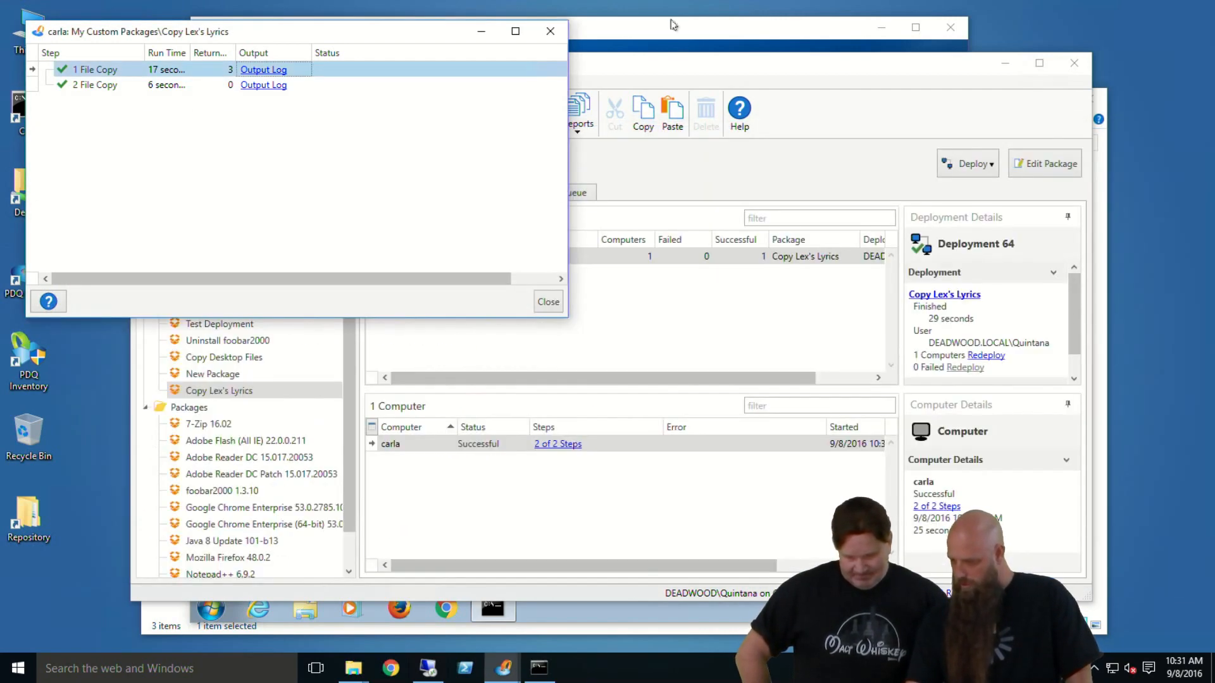
Step: Check carla's desktop for the copied files, then close the deployment's step results and return to the PDQ Deploy console
click(625, 42)
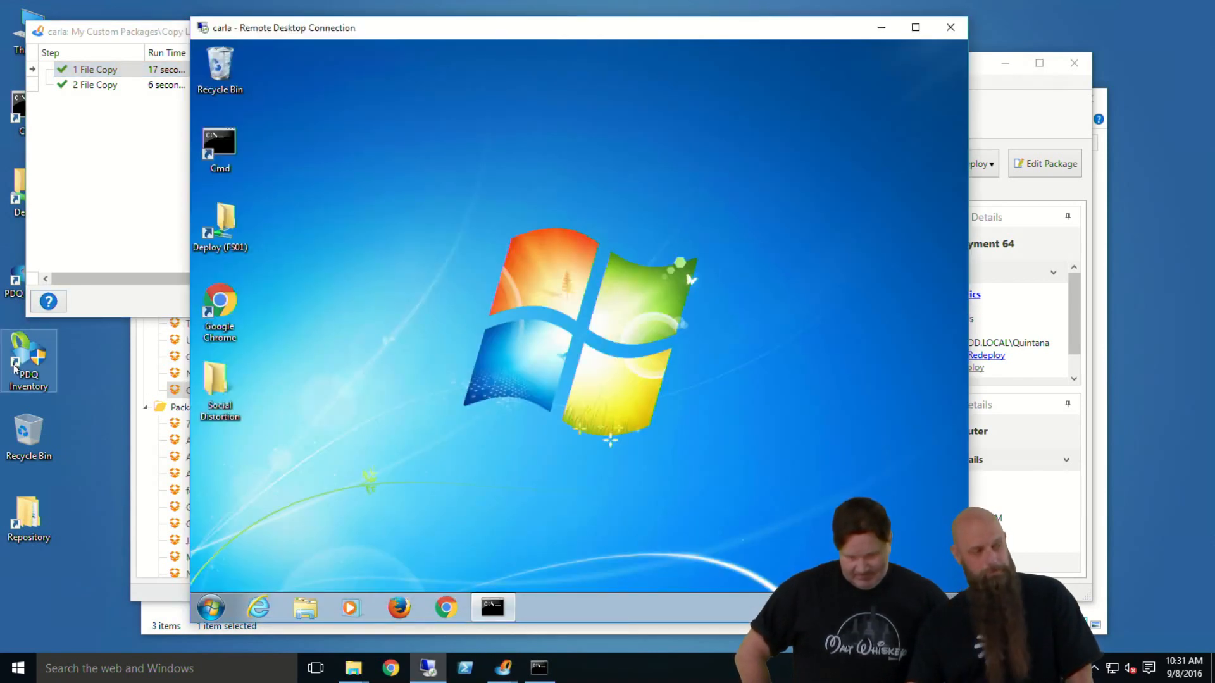
click(141, 292)
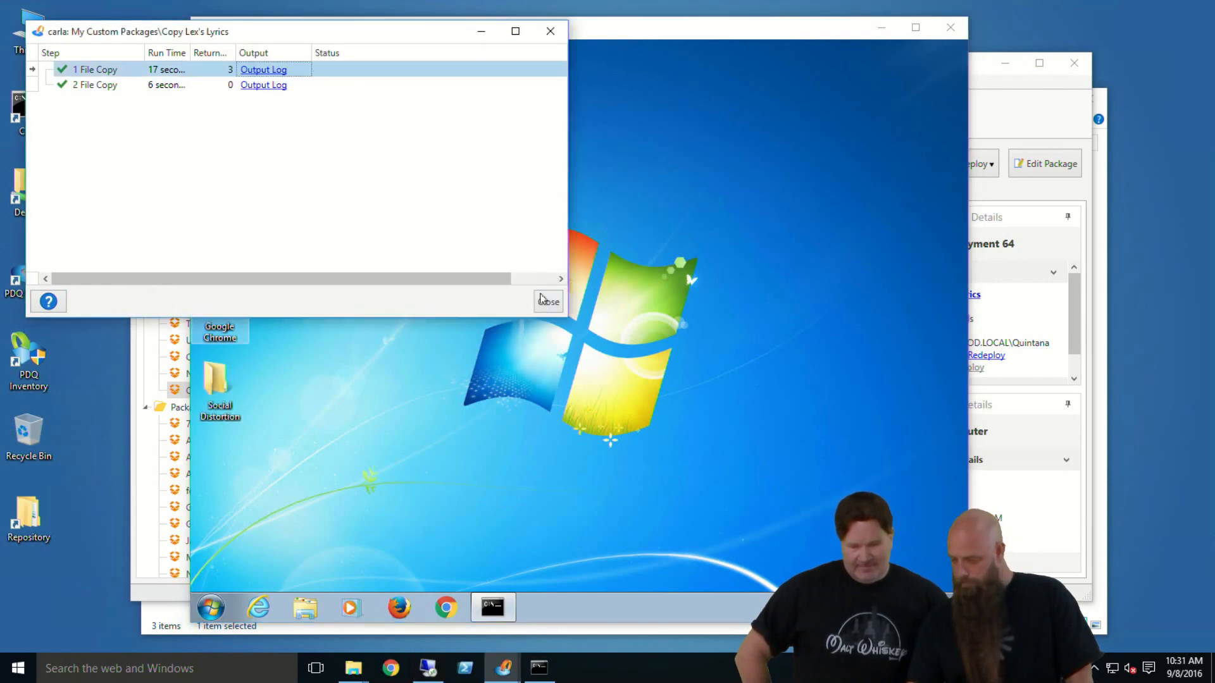
click(544, 298)
click(995, 116)
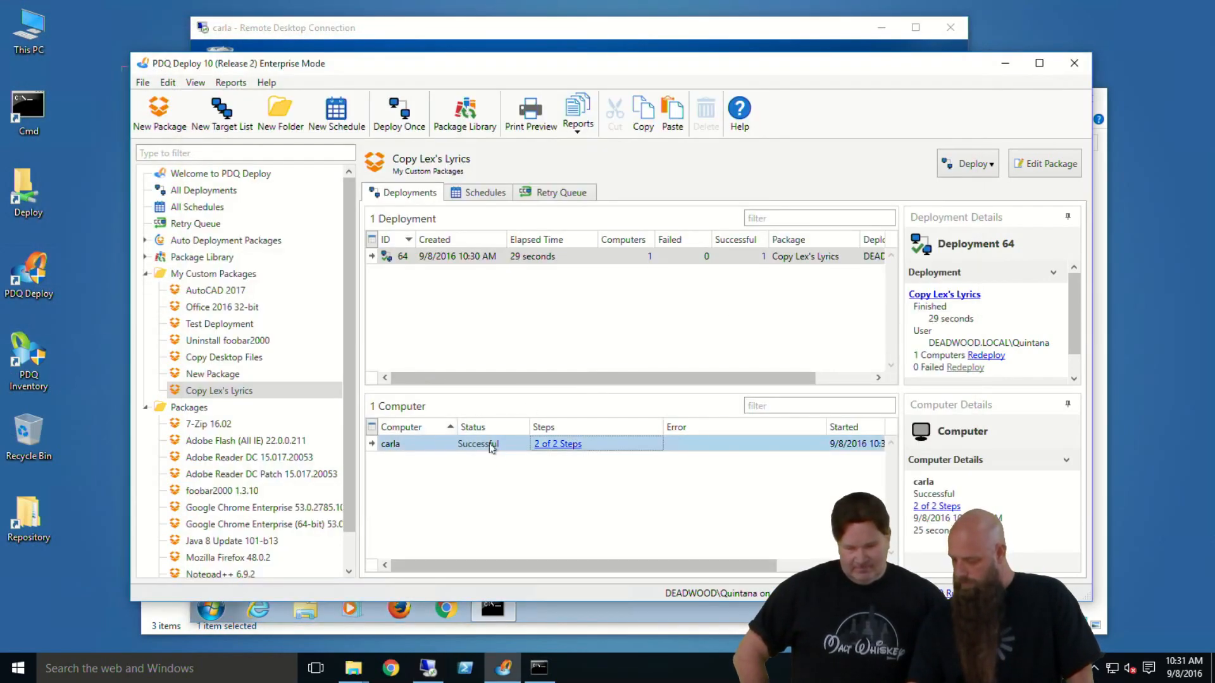
Step: Enable Copy All Files in the Copy Lex's Lyrics package's CITRIX File Copy step, save the package and close it
double_click(202, 390)
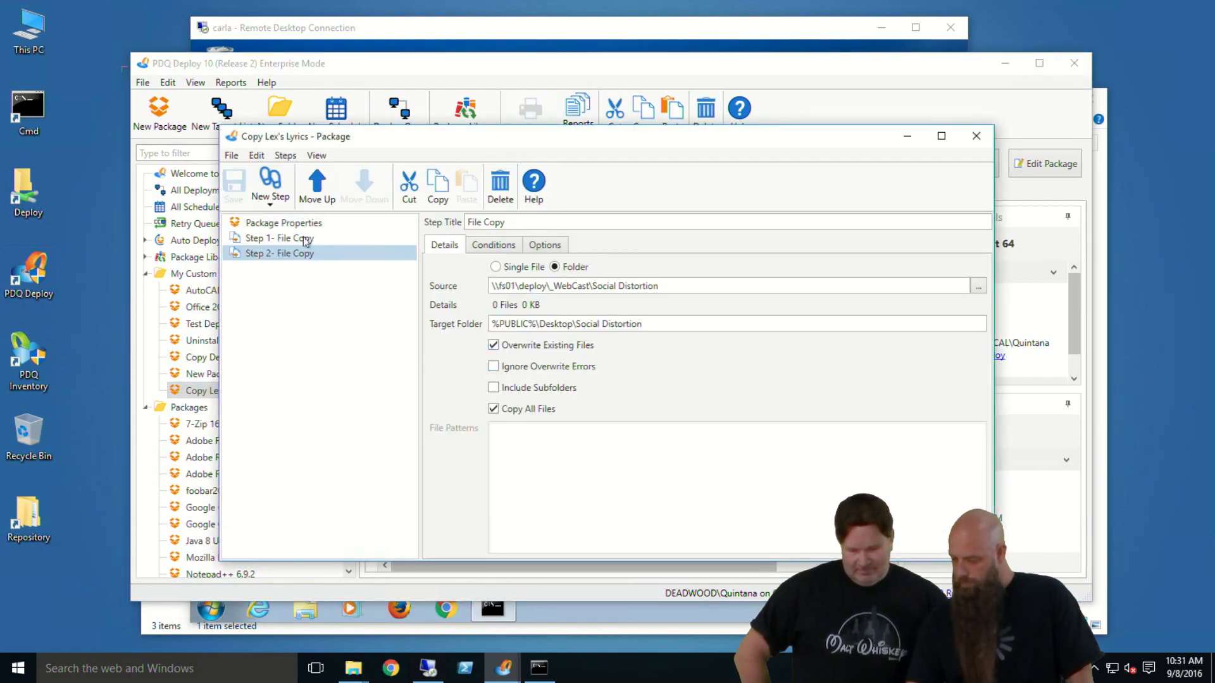
click(372, 238)
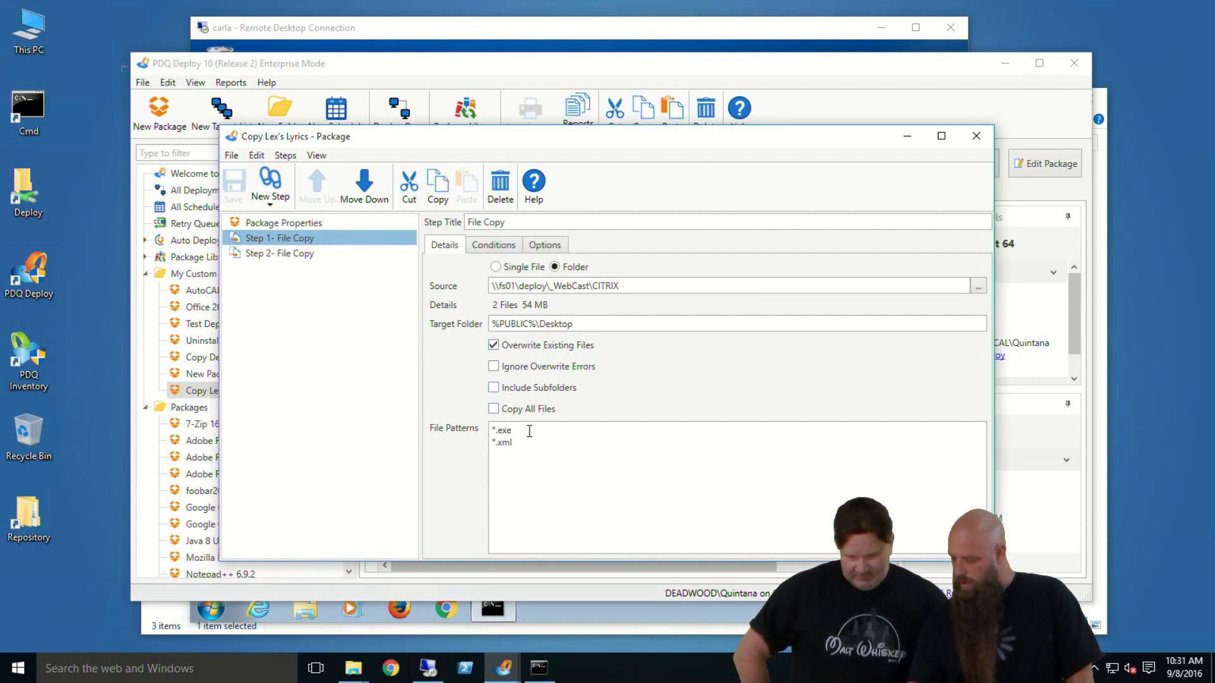
click(490, 409)
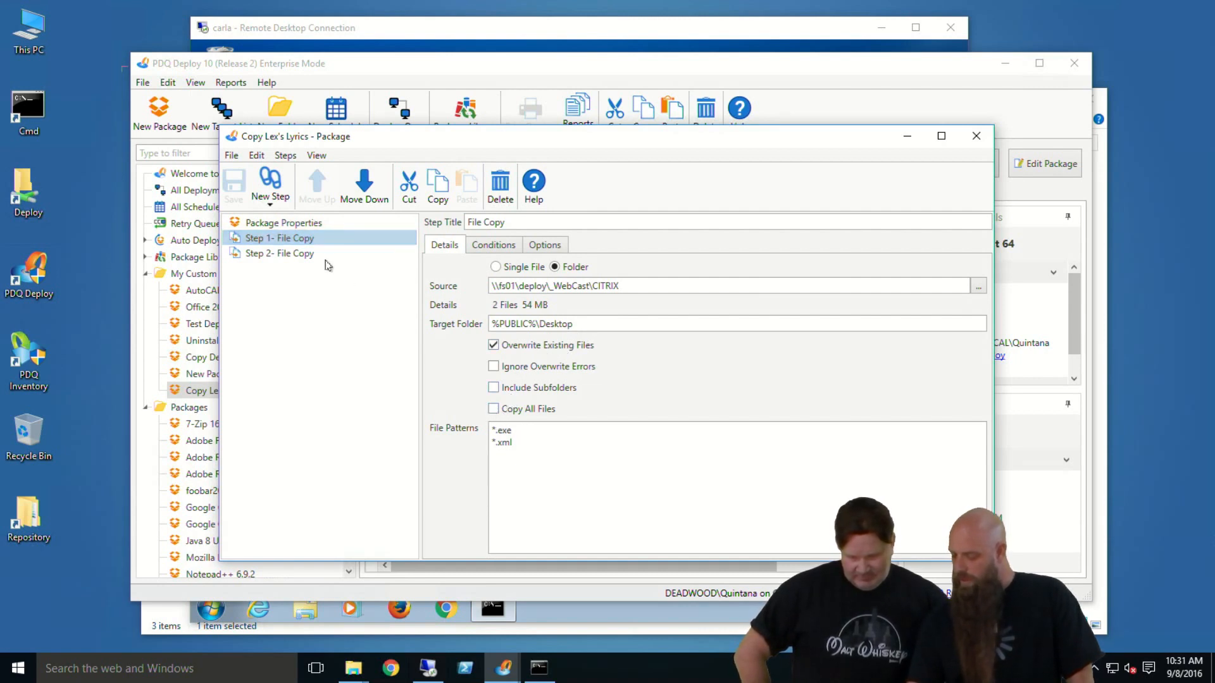
click(493, 409)
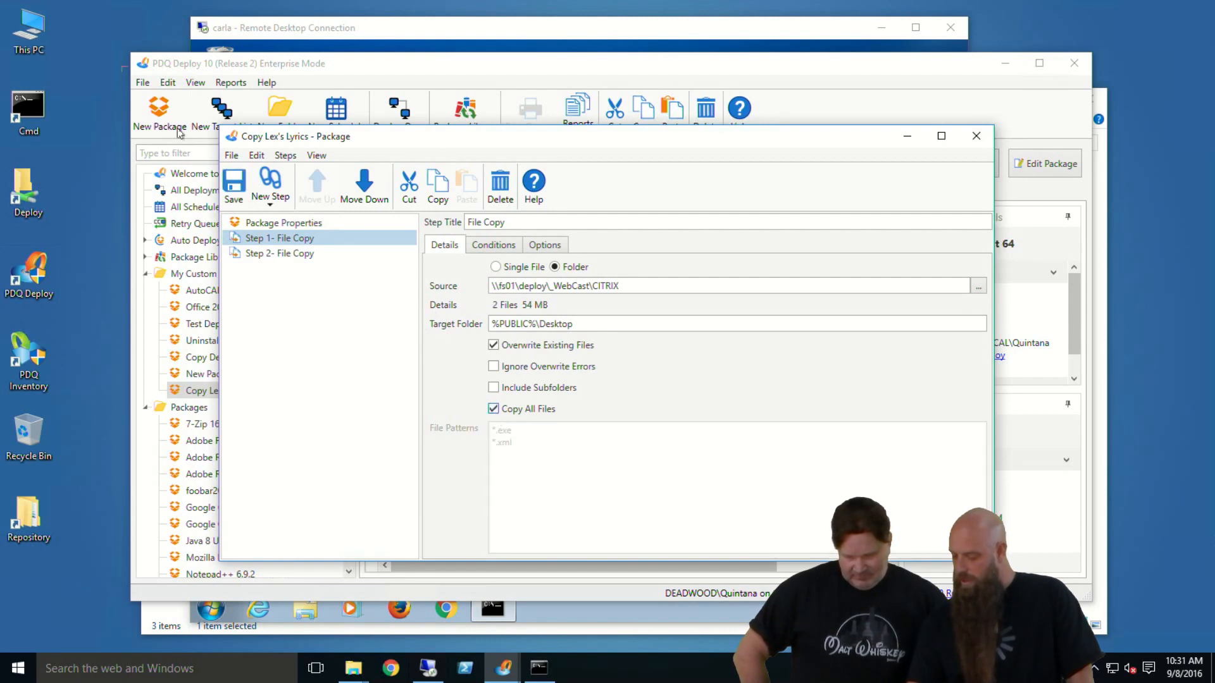
key(ctrl+s)
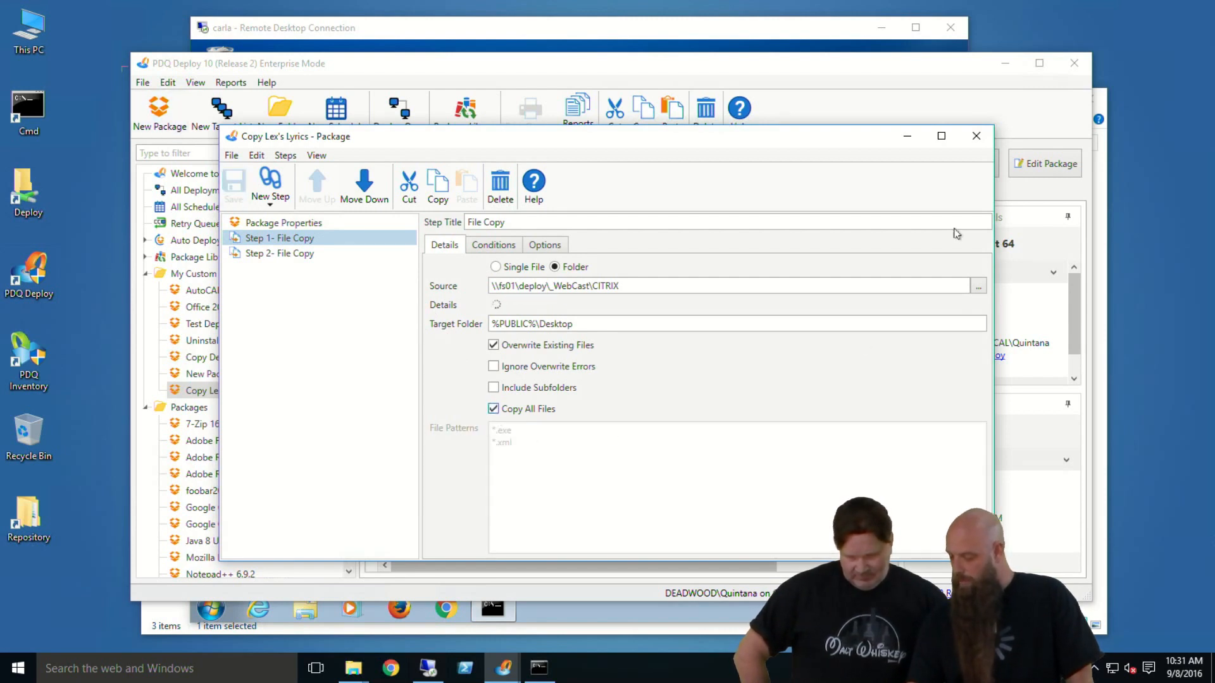
click(977, 137)
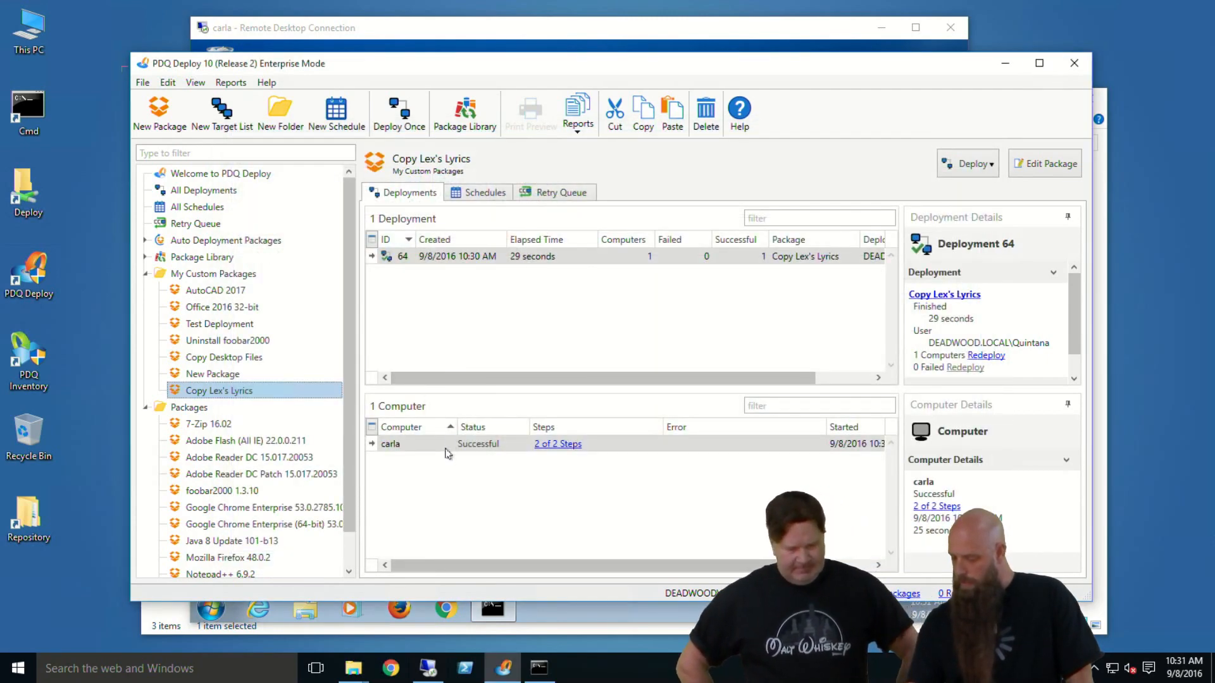
Step: Redeploy the Copy Lex's Lyrics package to carla from its existing deployment entry
right_click(448, 445)
click(493, 484)
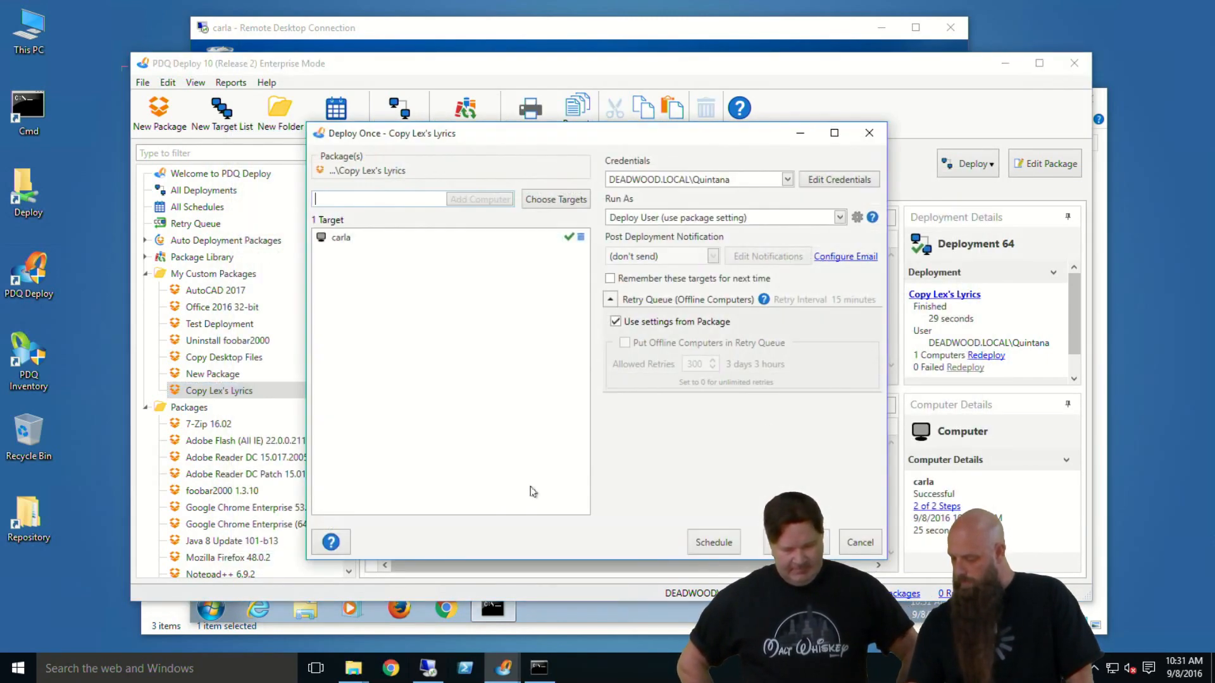
key(Return)
Step: Inspect the Social Distortion folder on carla's remote desktop, close it and return to the running deployment in PDQ Deploy
click(427, 27)
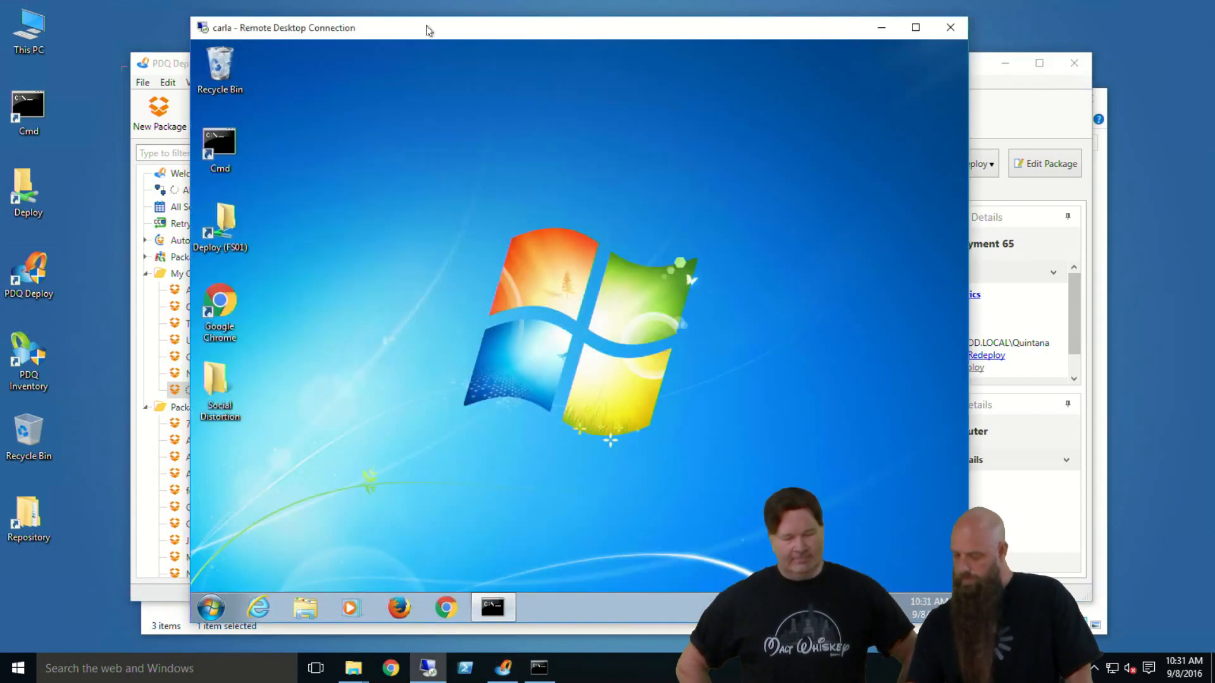
double_click(216, 387)
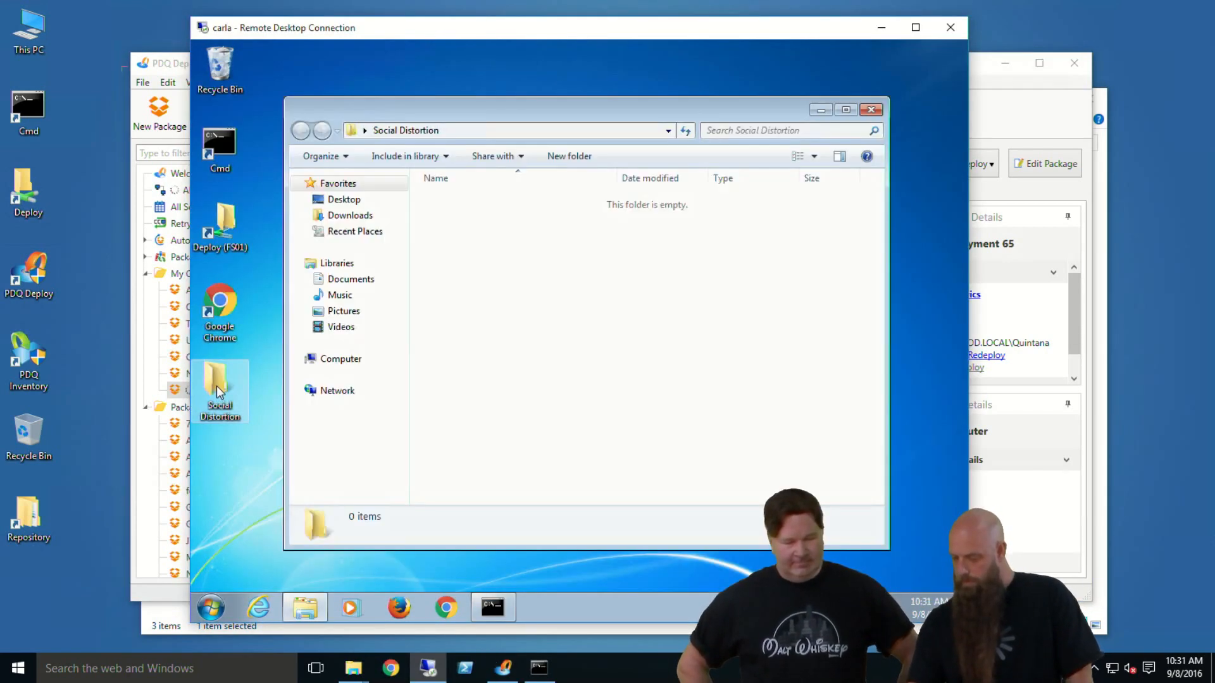
click(872, 110)
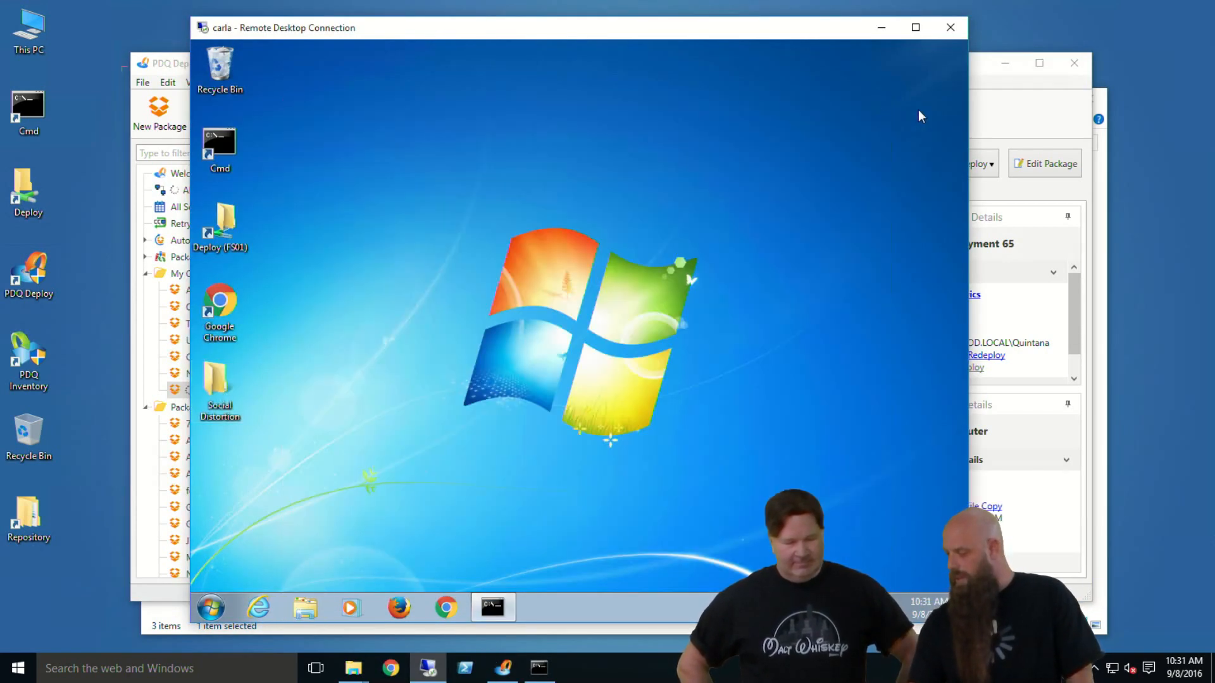
click(989, 108)
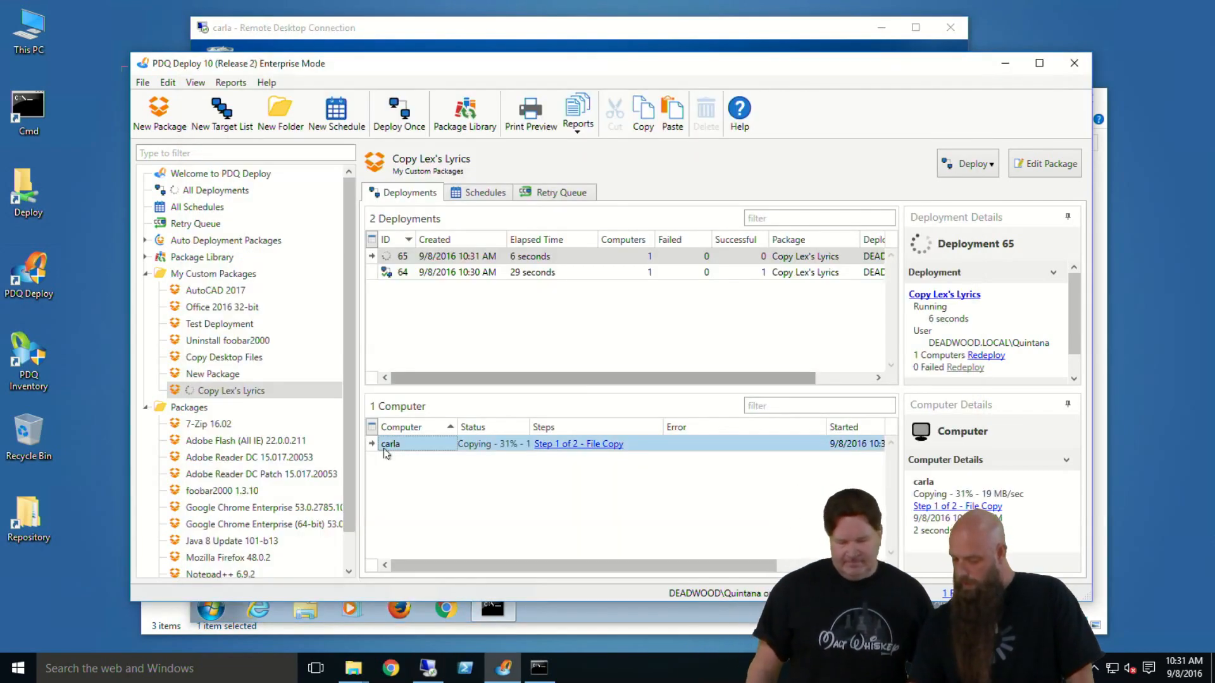
Step: Enable Include Subfolders for the package's Social Distortion copy step, keep the CITRIX step's source type as Folder, and save the package
double_click(244, 391)
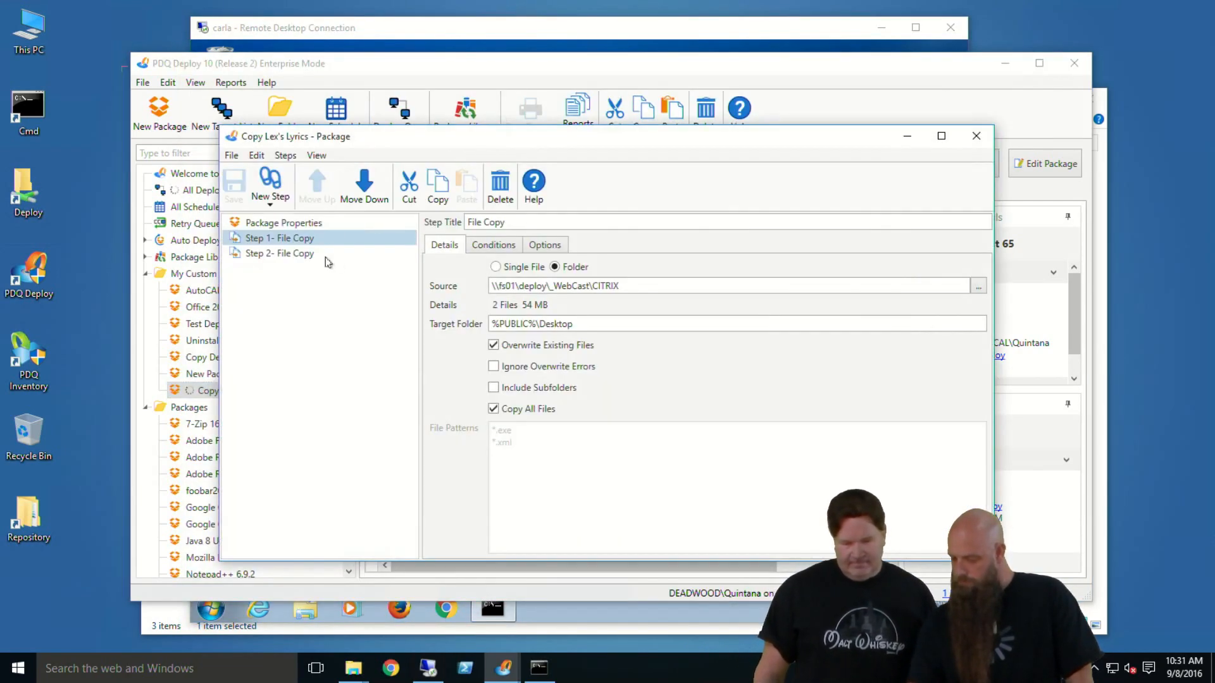
click(283, 252)
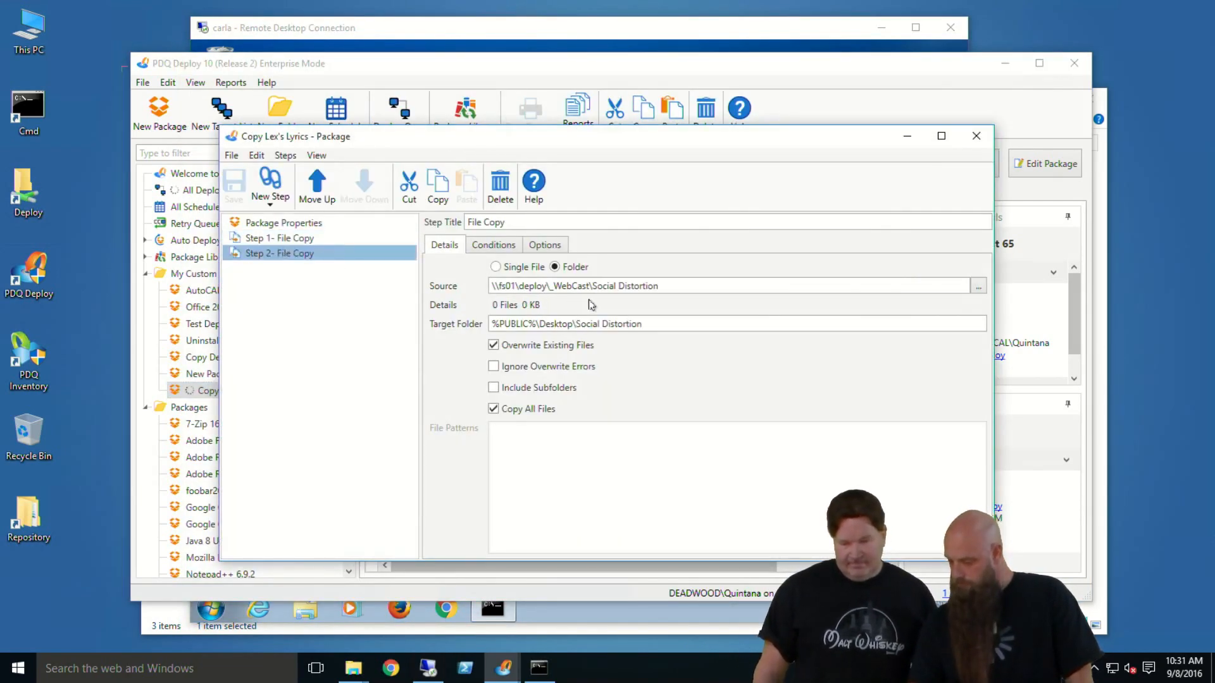
click(493, 388)
mouse_move(252, 261)
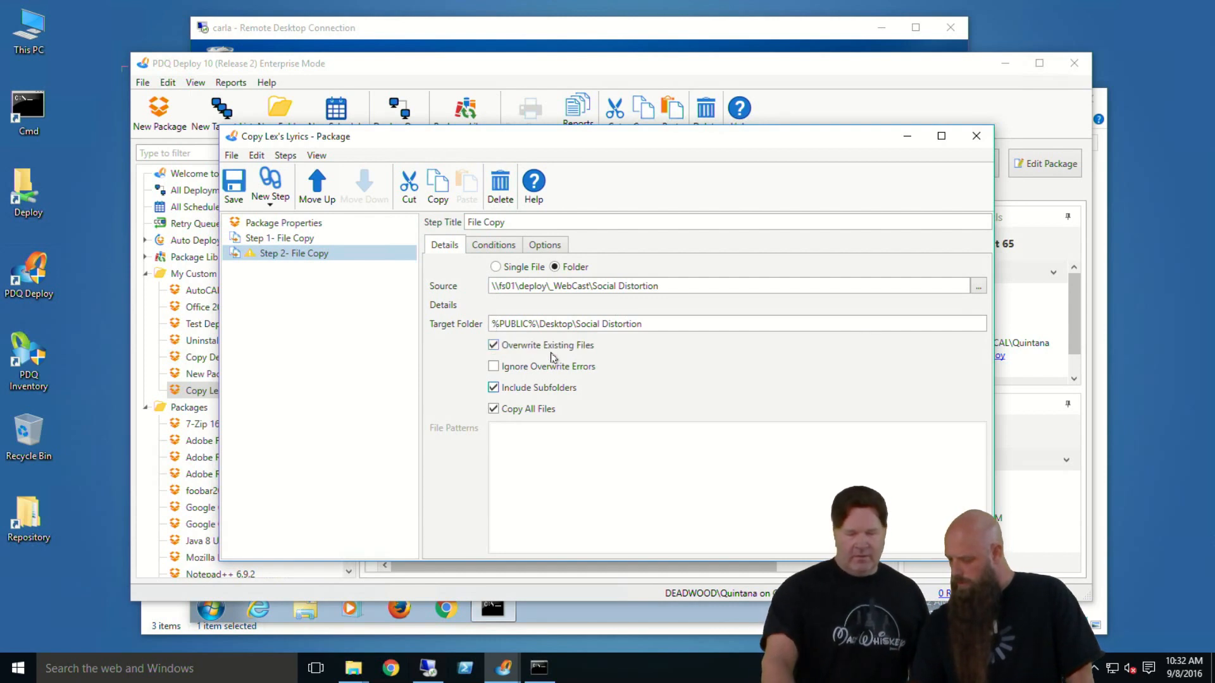
click(290, 240)
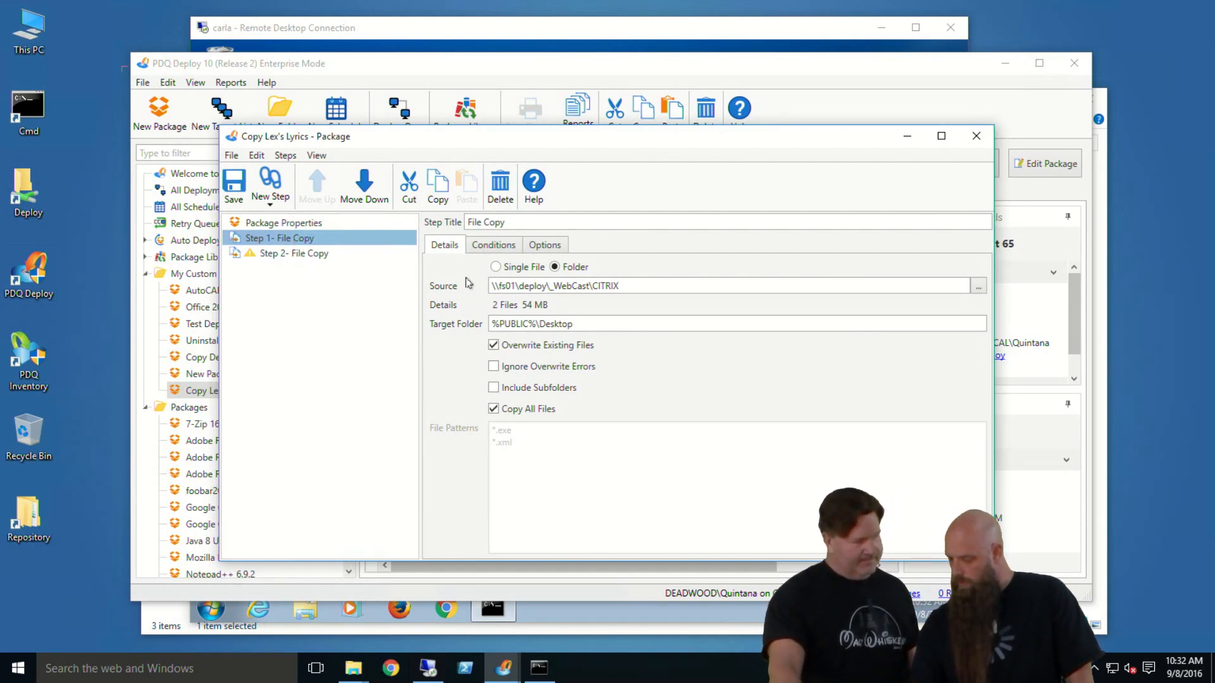
click(496, 267)
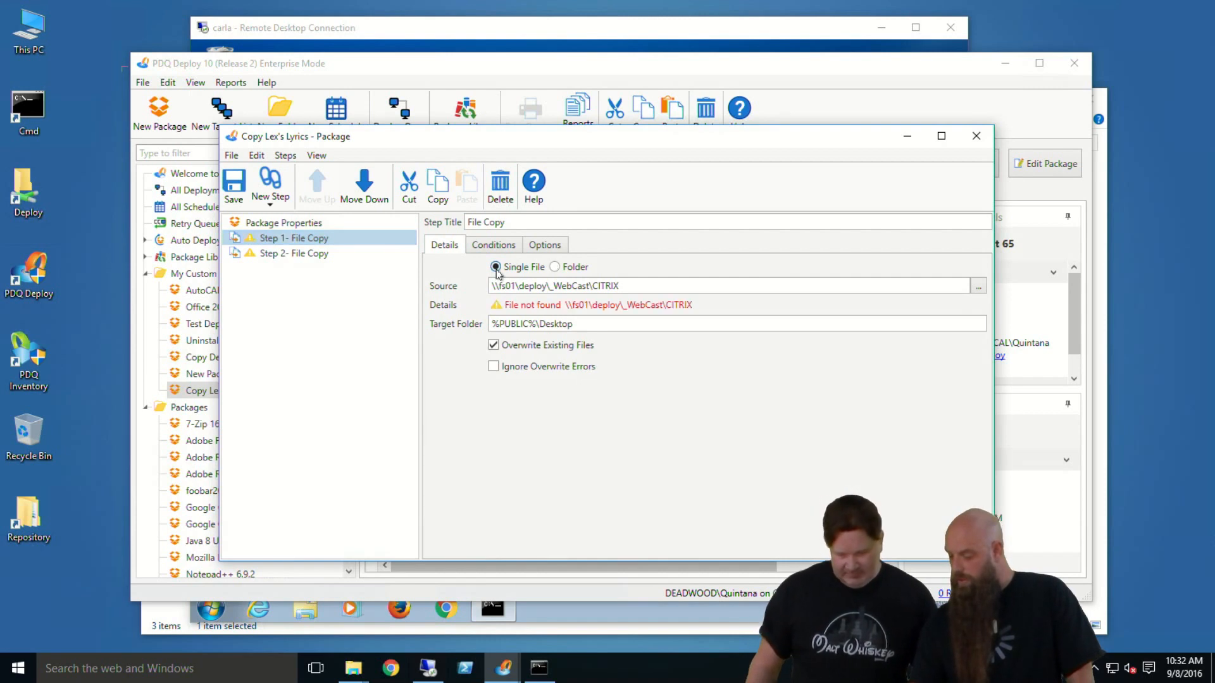
click(554, 267)
click(233, 185)
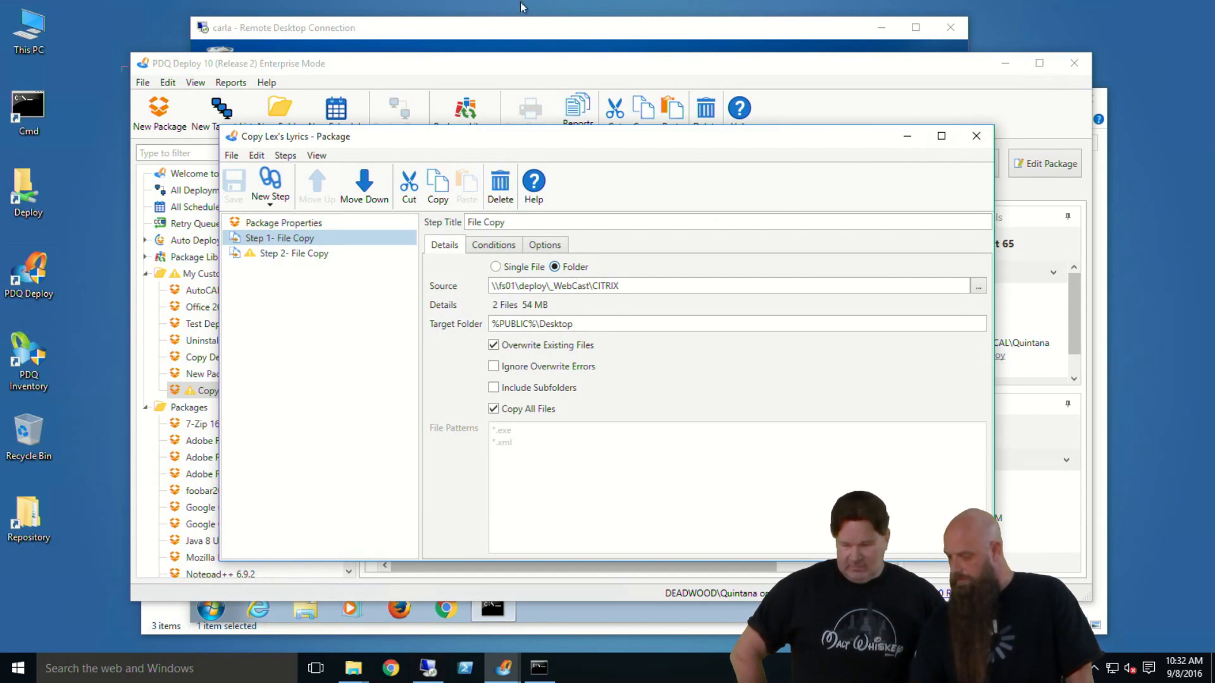
Step: Check the copied files and the Social Distortion folder on carla's desktop, then minimize the remote session and close the package editor
click(503, 38)
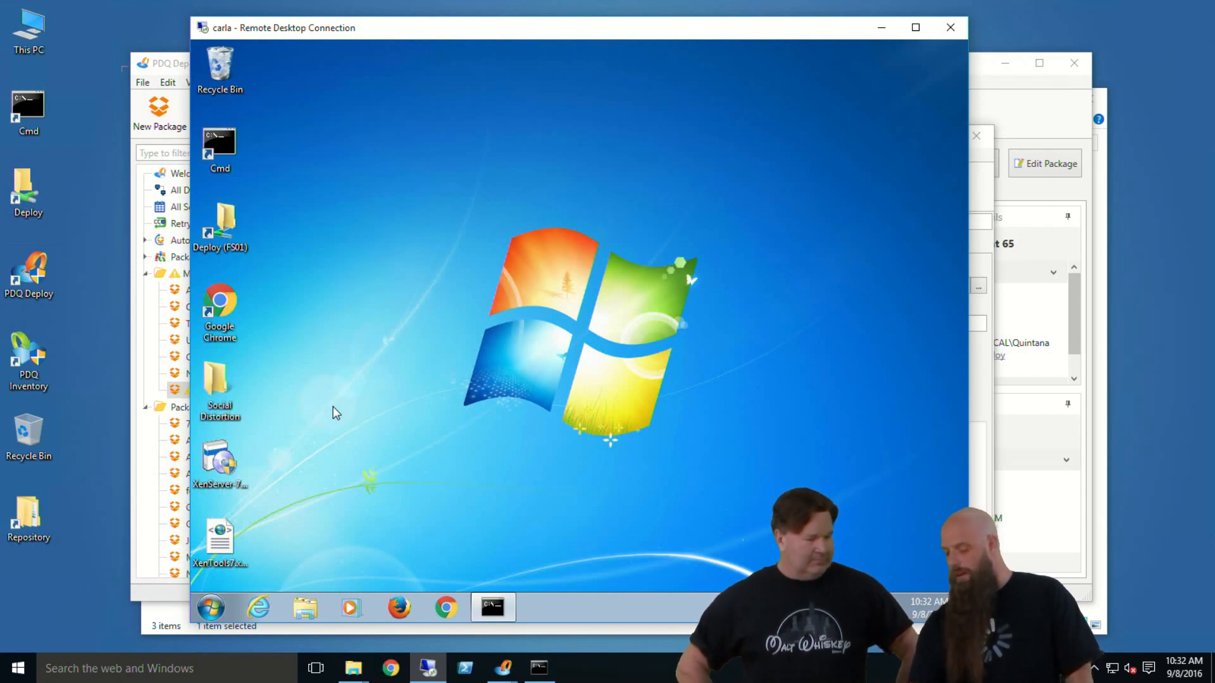
double_click(212, 392)
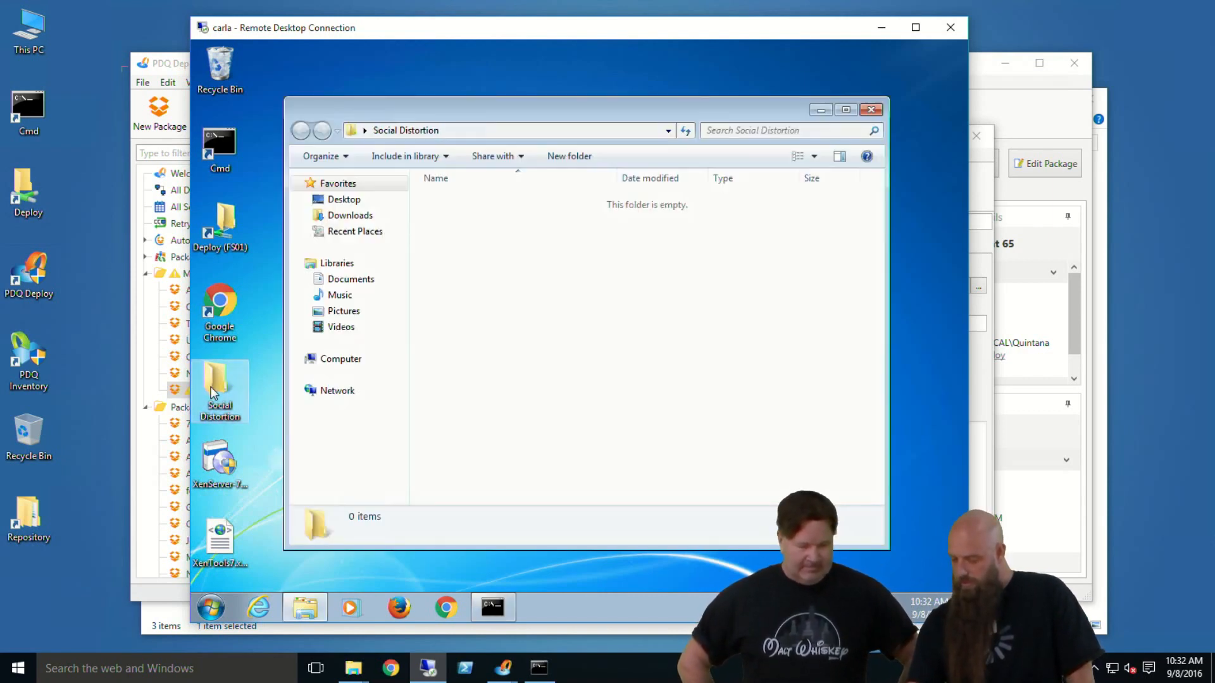
click(871, 111)
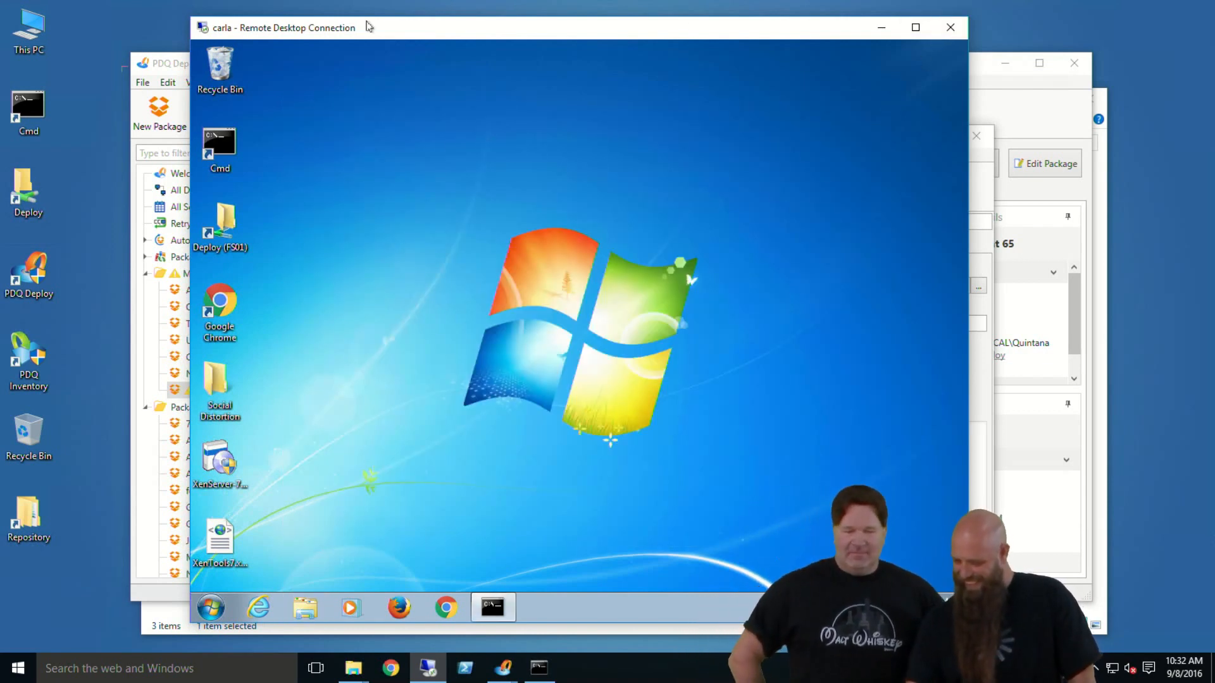
click(886, 31)
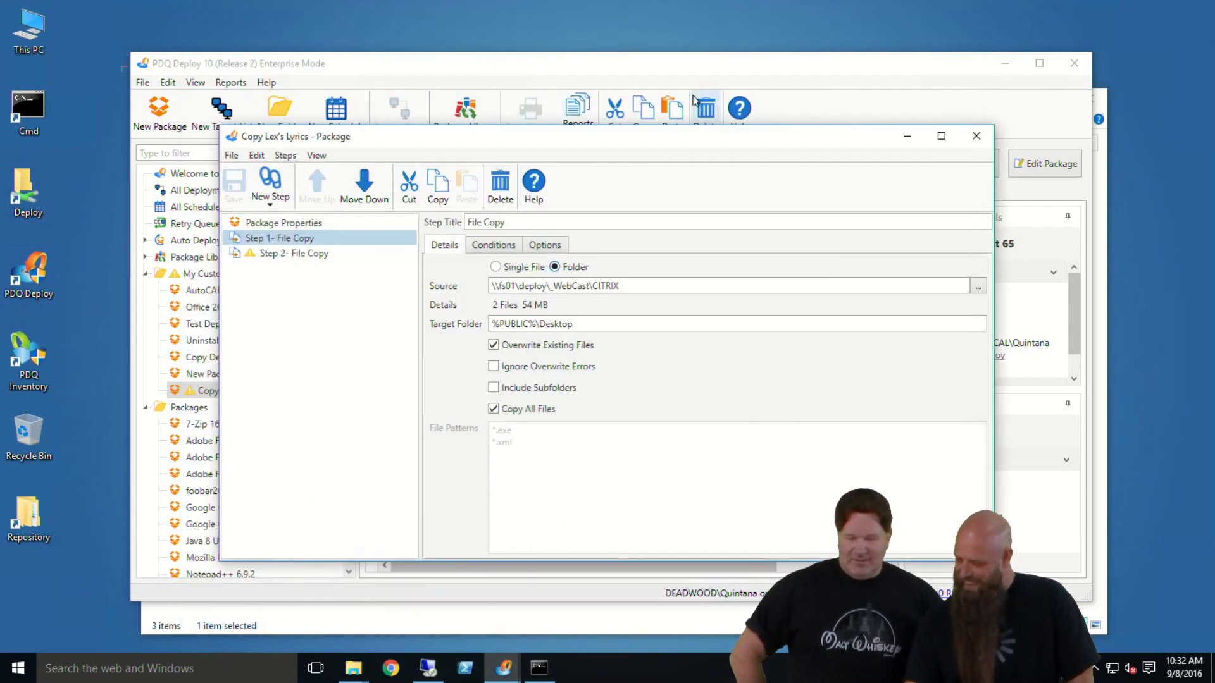
click(980, 136)
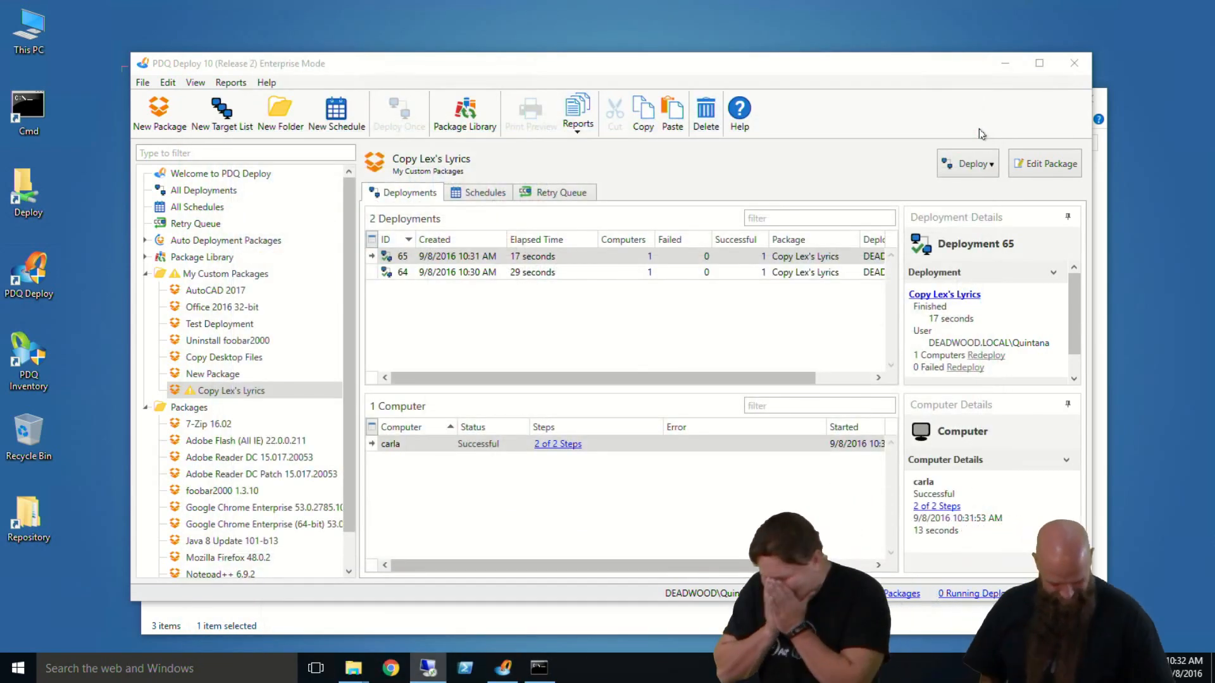